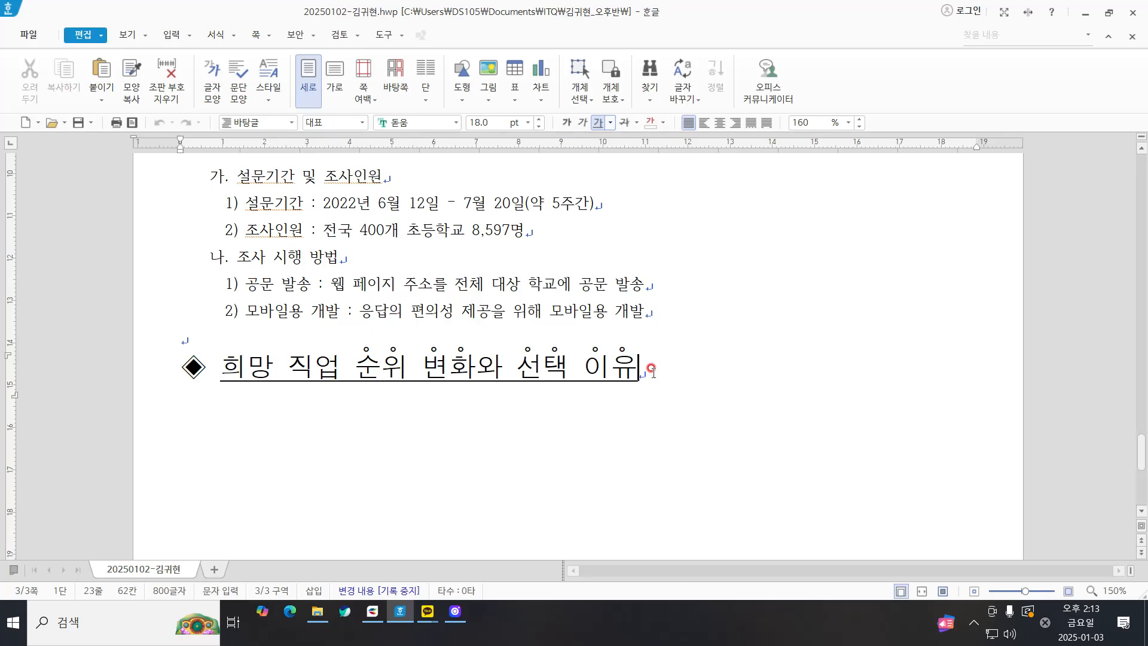
# Step: Start a new line below the heading 희망 직업 순위 변화와 선택 이유, test its formatting with ㅋㅋㅋㅋ, and delete the test text
pyautogui.press('Return')
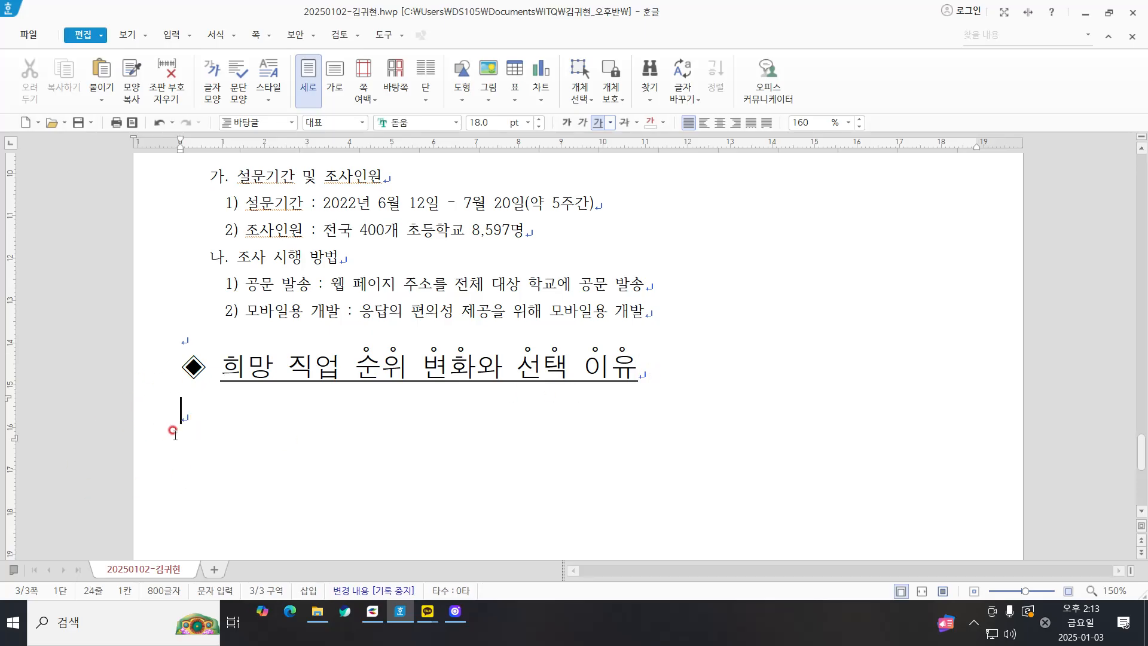
pyautogui.click(175, 407)
pyautogui.write('ㅋㅋㅋㅋ')
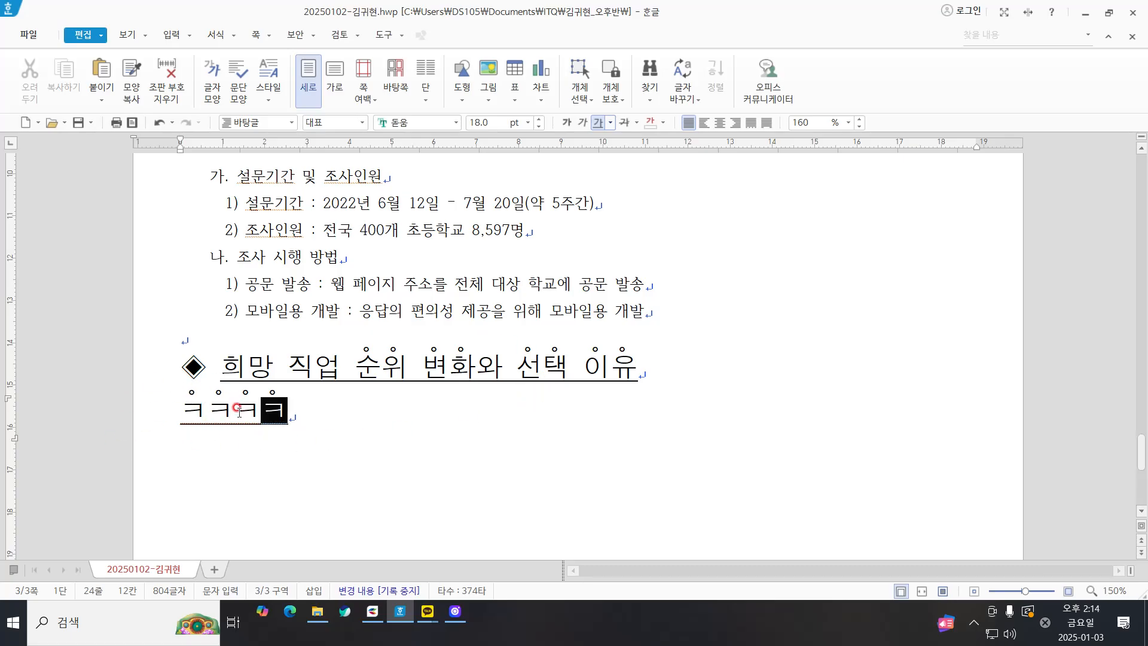
pyautogui.press('BackSpace')
pyautogui.press('BackSpace')
pyautogui.press('BackSpace')
pyautogui.press('BackSpace')
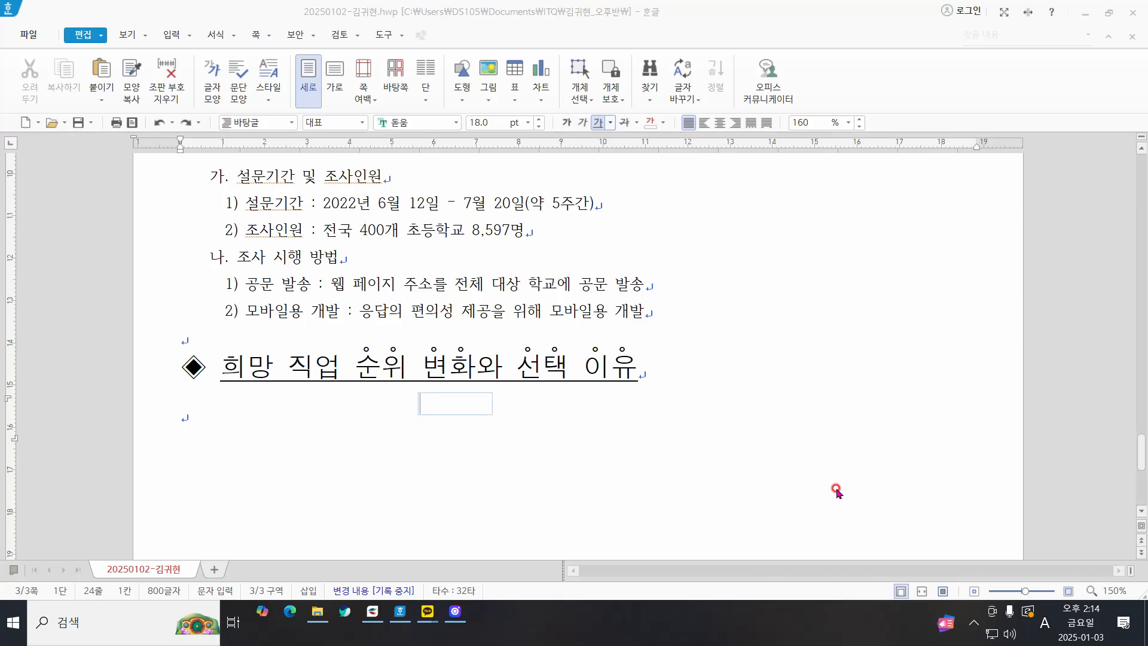
# Step: Write the on-screen annotation "Ctrl + 1 : 원래글꼴" and place it in the blank area beside the survey text
pyautogui.write('CTrl')
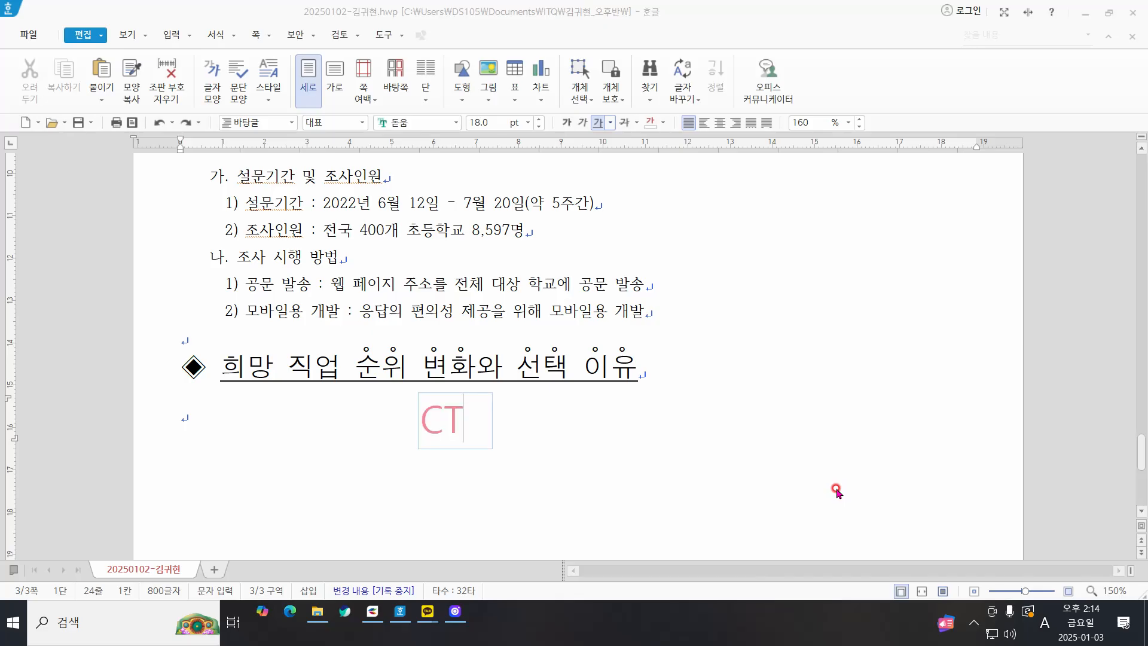
pyautogui.press('BackSpace')
pyautogui.press('BackSpace')
pyautogui.press('BackSpace')
pyautogui.write('T')
pyautogui.press('BackSpace')
pyautogui.write('trl')
pyautogui.write(' + 1 : ')
pyautogui.write('q')
pyautogui.press('BackSpace')
pyautogui.press('BackSpace')
pyautogui.press('Hangul')
pyautogui.write('원래글꼴')
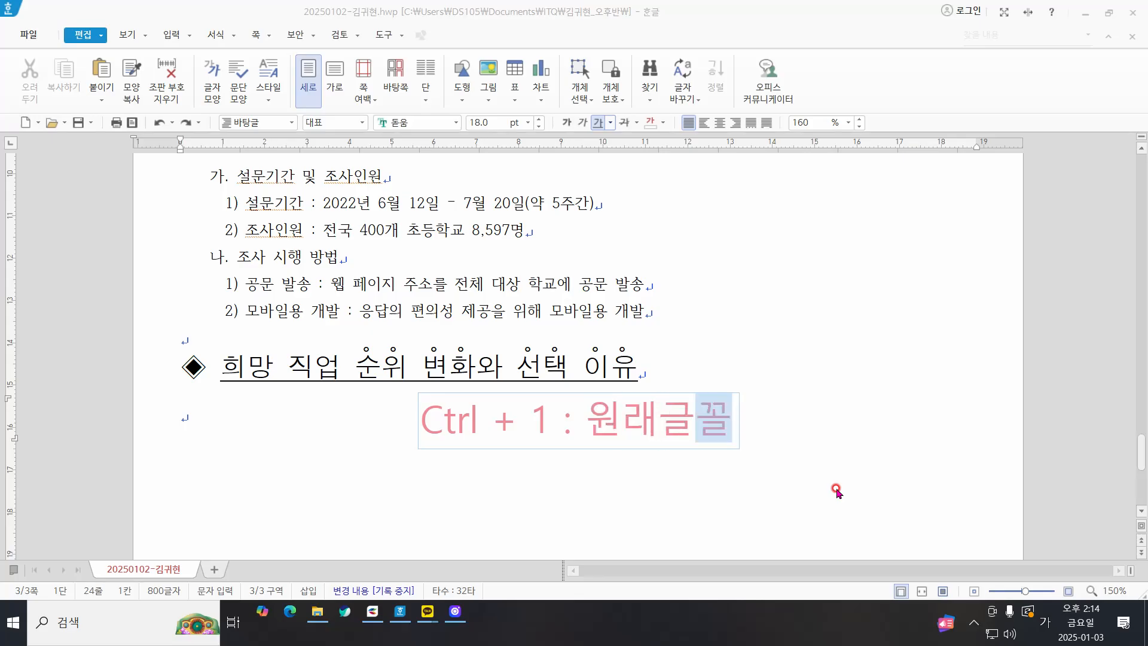
pyautogui.moveTo(657, 402); pyautogui.dragTo(909, 171)
pyautogui.press('Escape')
# Step: Reset the empty line below the heading to the default 바탕글 style and place the cursor there
pyautogui.click(213, 438)
pyautogui.hotkey('ctrl', '1')
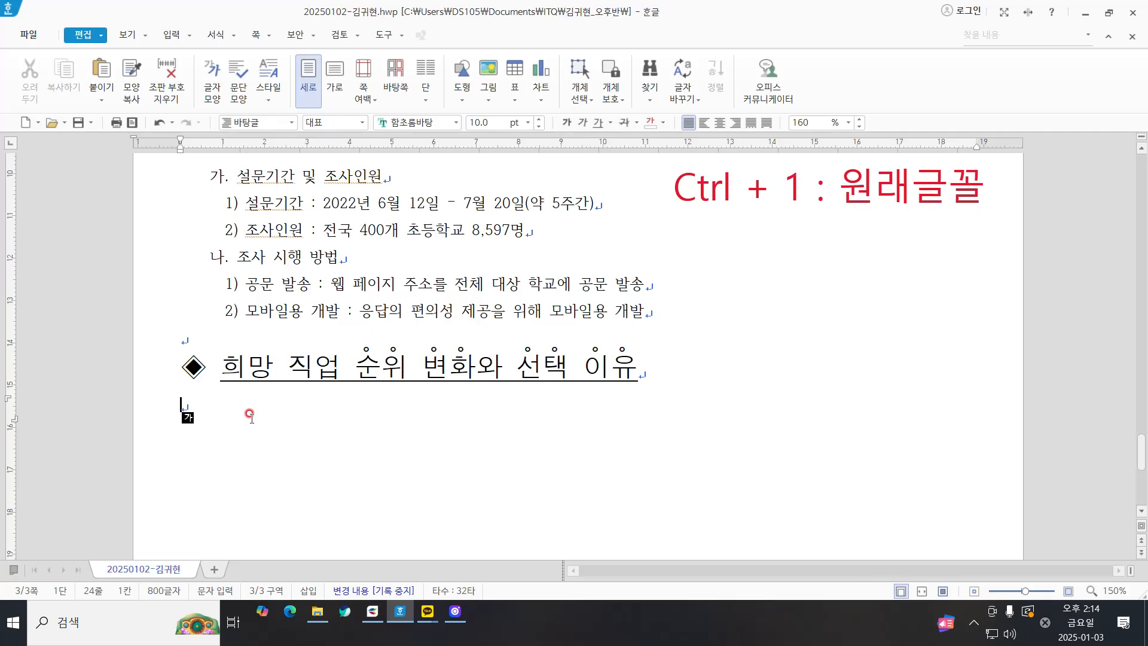
pyautogui.click(196, 401)
pyautogui.click(196, 401)
# Step: Insert a table with 6 rows and 4 columns on the empty line below the heading
pyautogui.click(176, 37)
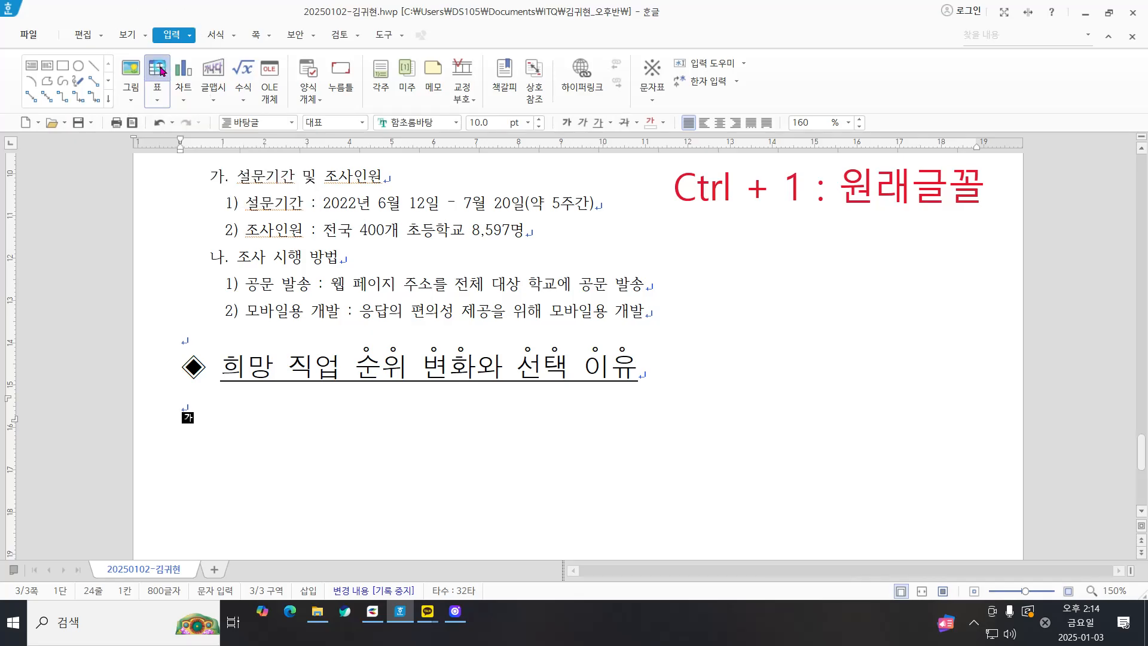
pyautogui.click(159, 70)
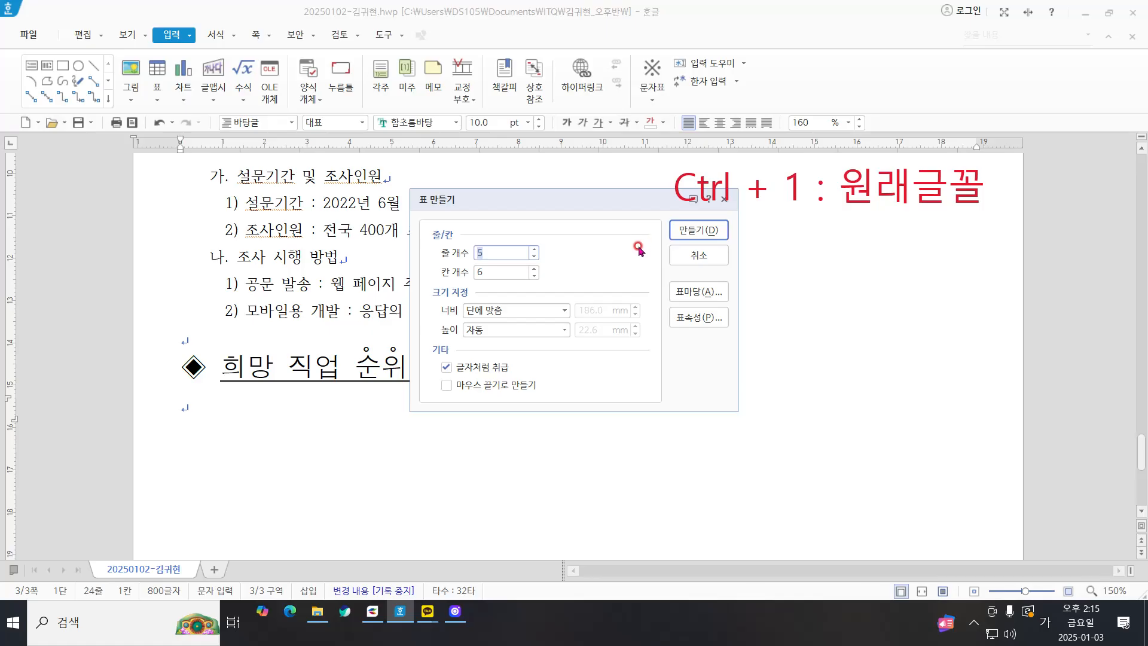
pyautogui.click(533, 249)
pyautogui.click(533, 269)
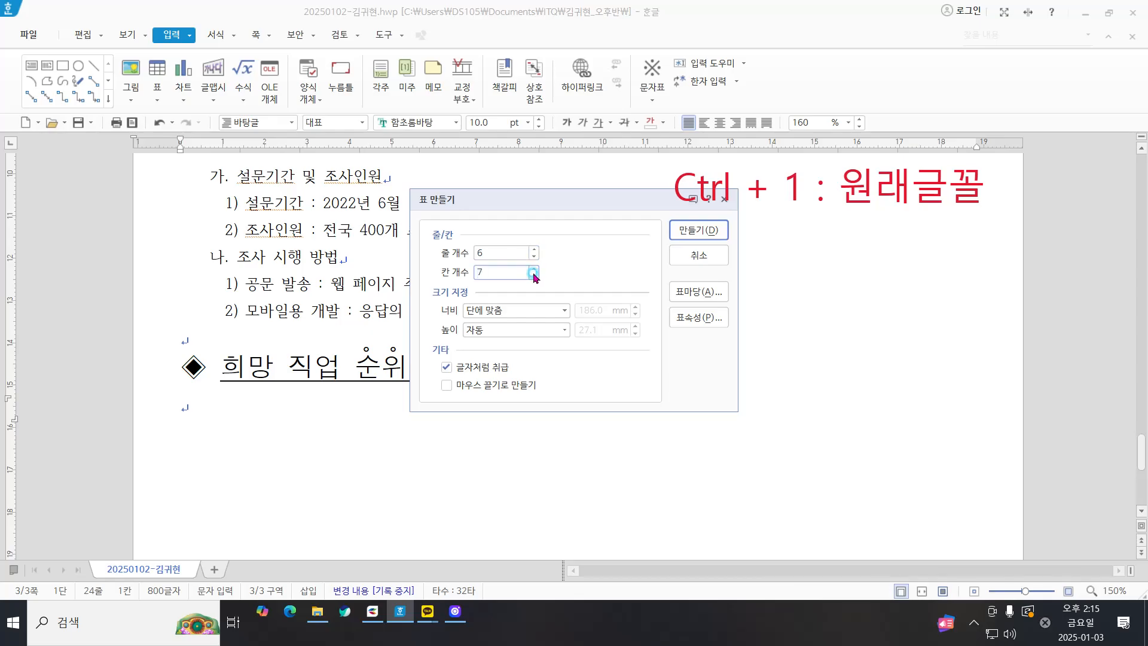
pyautogui.click(534, 269)
pyautogui.click(695, 229)
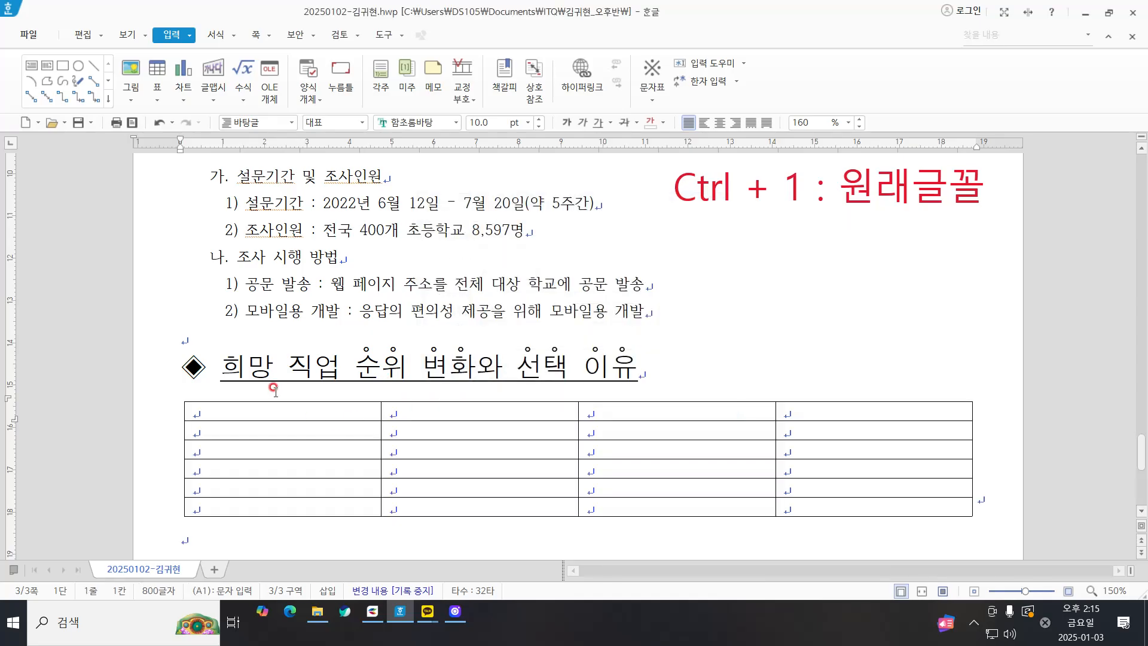
# Step: Narrow the table's first three columns by moving their borders, leaving the fourth column wide
pyautogui.click(302, 409)
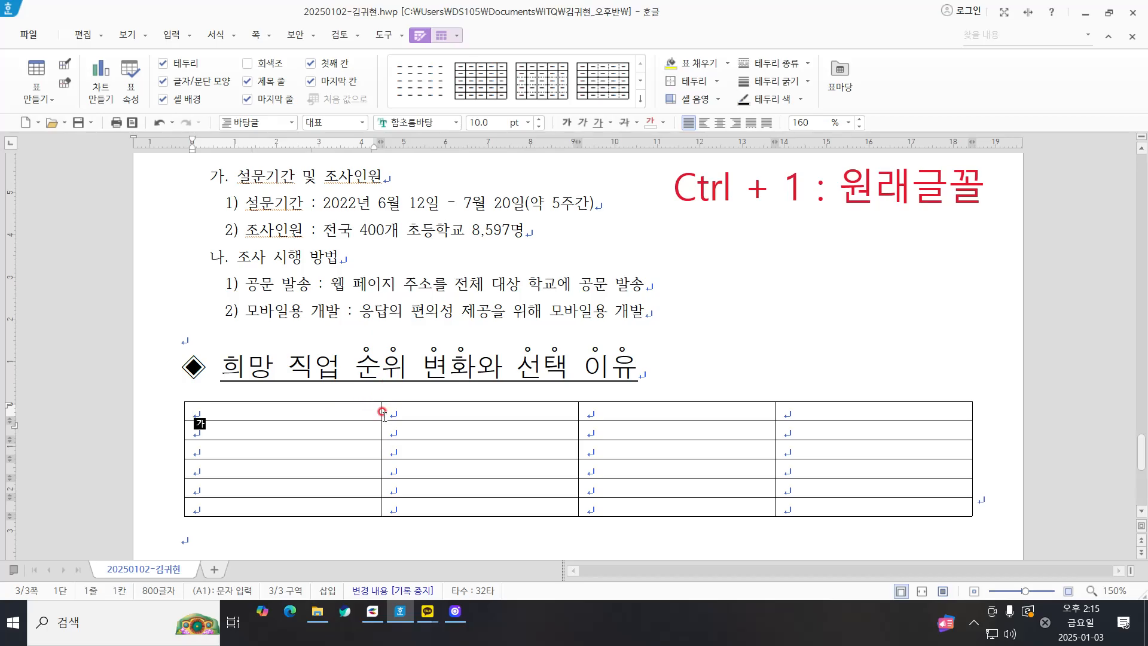
pyautogui.moveTo(381, 427); pyautogui.dragTo(308, 430)
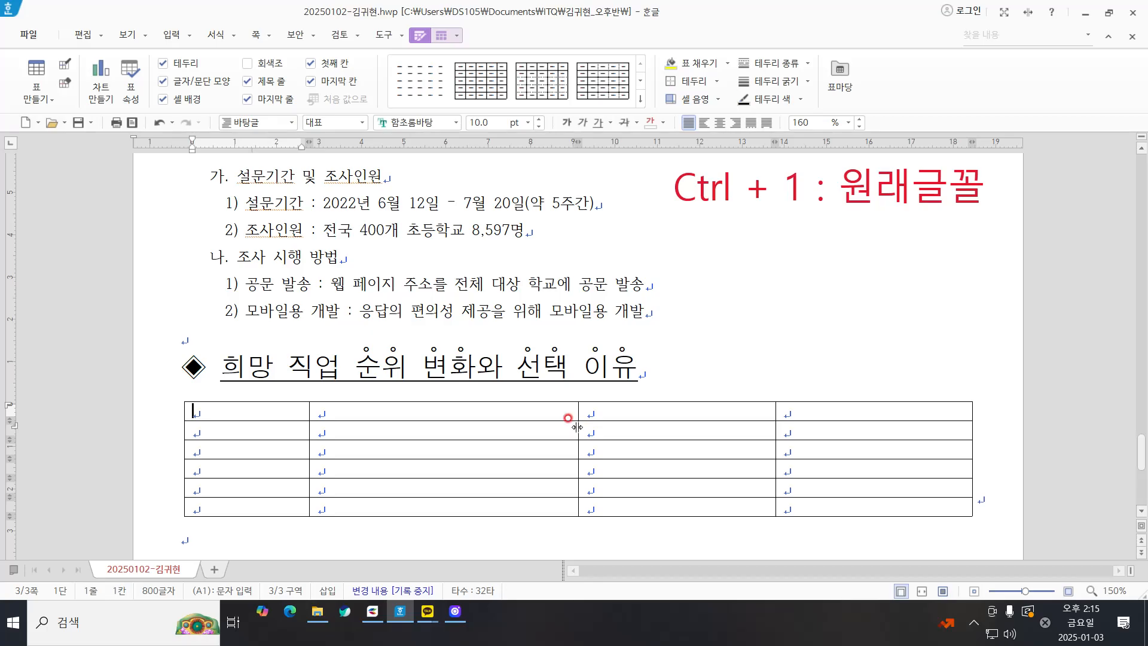
pyautogui.moveTo(576, 426); pyautogui.dragTo(430, 423)
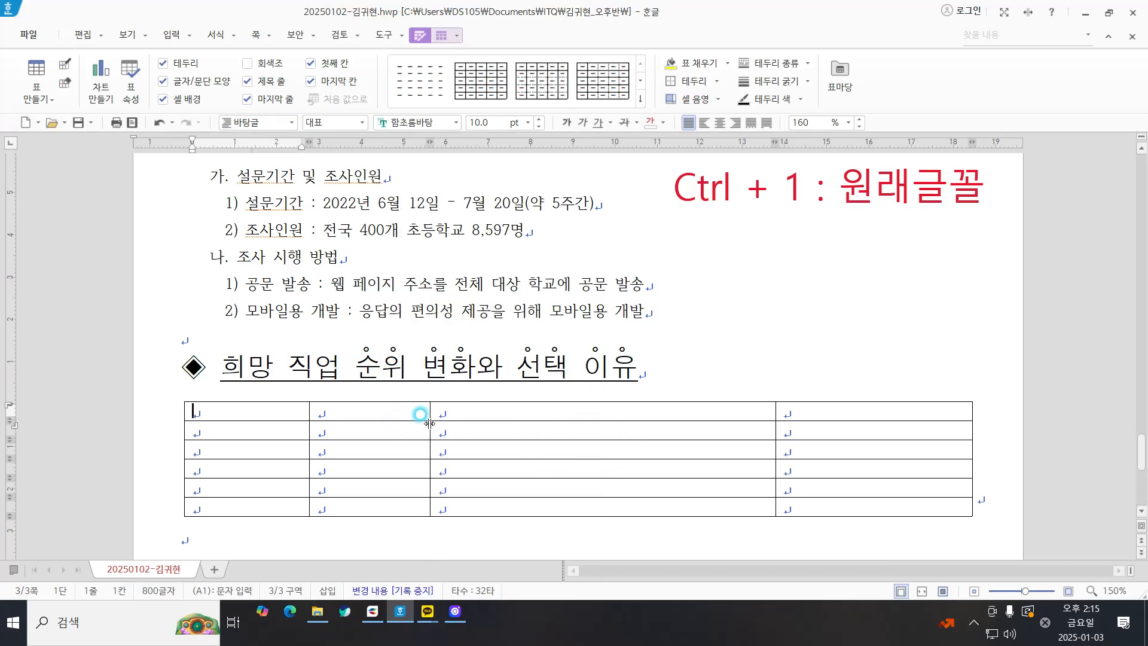
pyautogui.moveTo(430, 423); pyautogui.dragTo(425, 423)
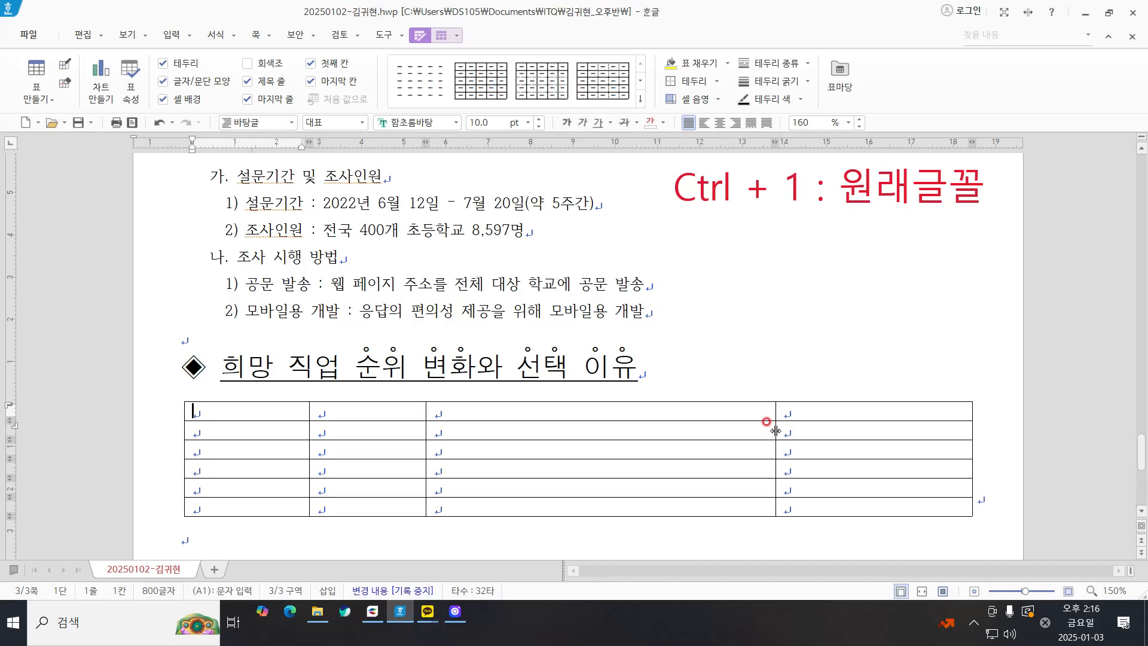
pyautogui.moveTo(752, 428); pyautogui.dragTo(522, 425)
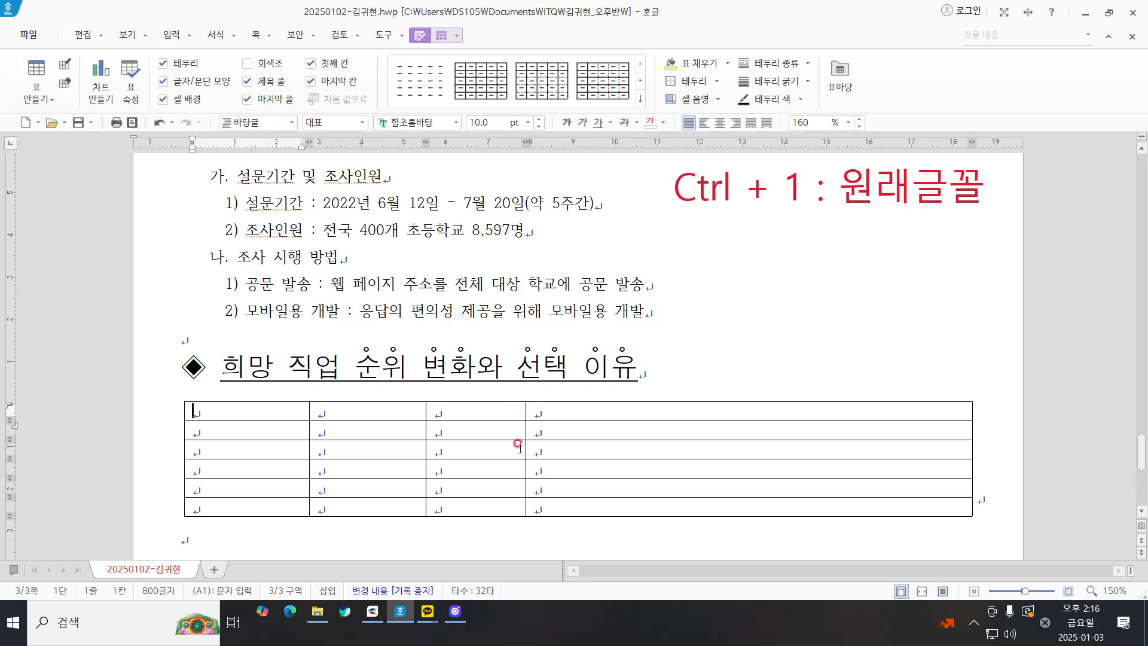
# Step: Make the first three columns of the table equal in width across all six rows
pyautogui.moveTo(285, 420); pyautogui.dragTo(749, 508)
pyautogui.click(567, 326)
pyautogui.scroll(-1, 560, 332)
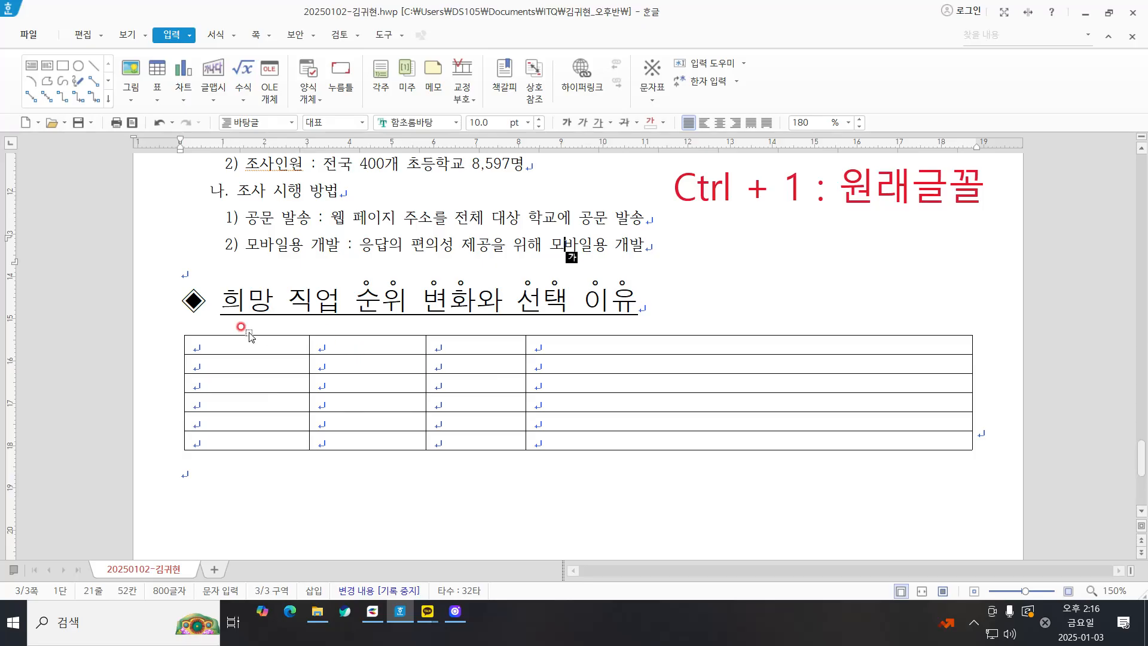
pyautogui.moveTo(267, 347); pyautogui.dragTo(463, 449)
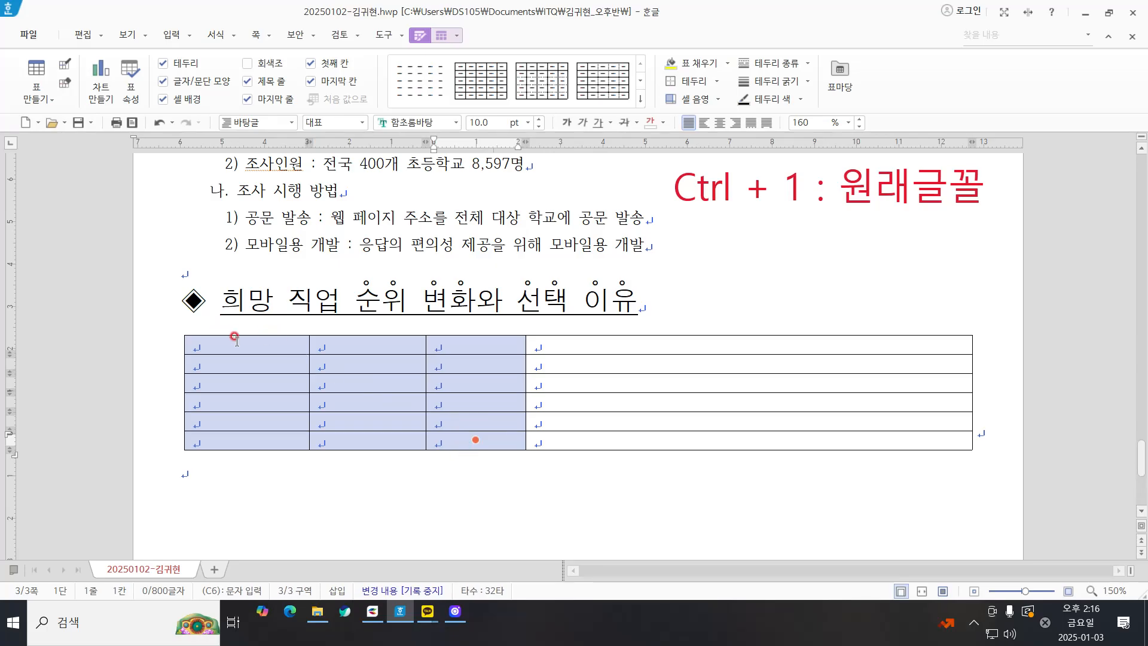
pyautogui.moveTo(236, 342); pyautogui.dragTo(491, 441)
pyautogui.rightClick(288, 461)
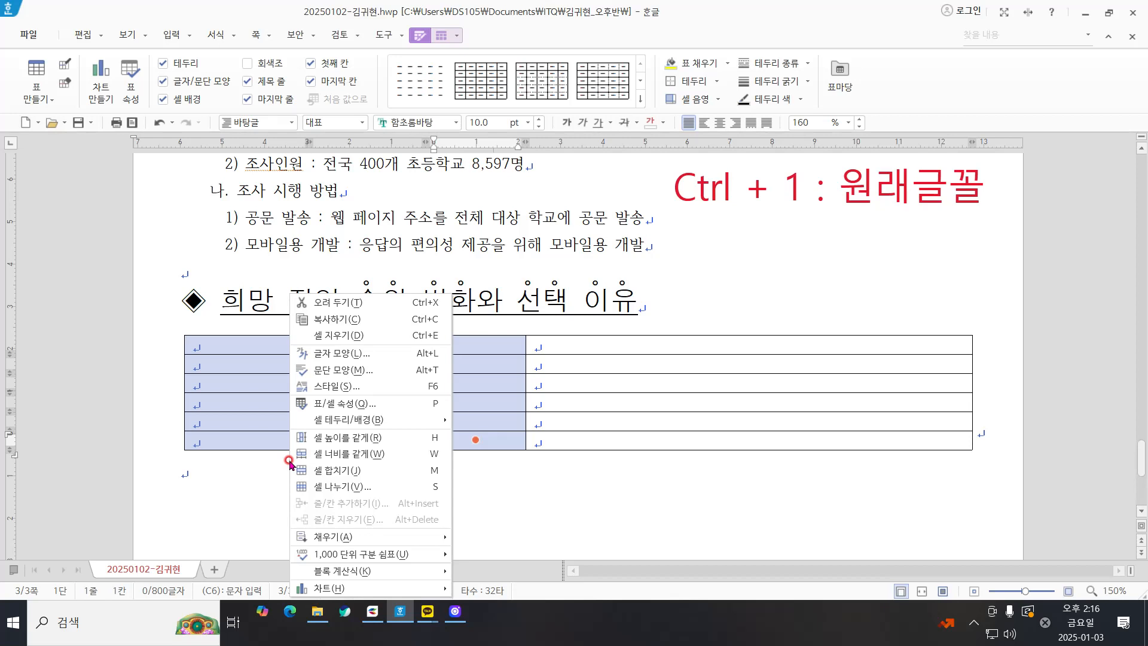
pyautogui.click(378, 454)
pyautogui.rightClick(362, 475)
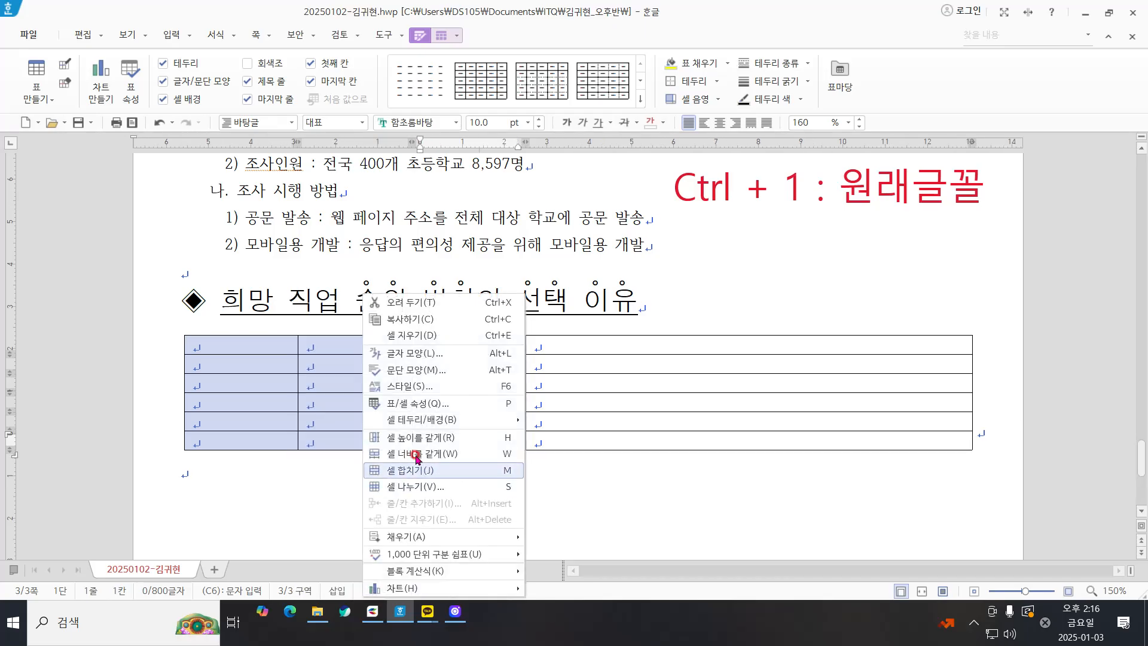
pyautogui.press('Escape')
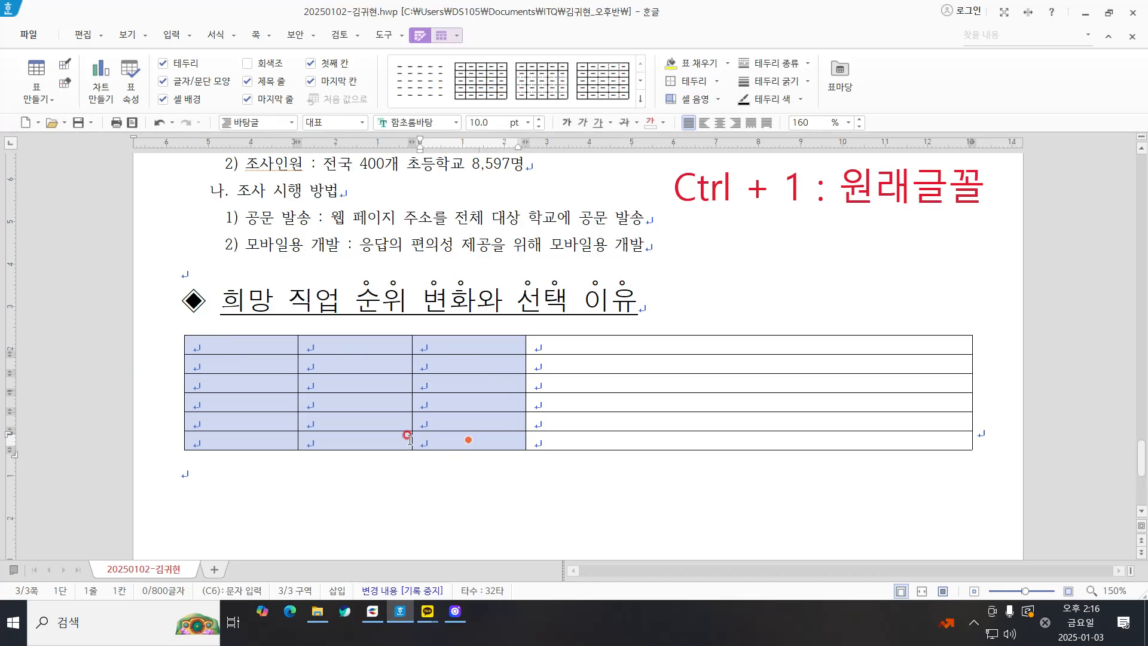
# Step: Reapply equal widths to the first three columns and increase the height of all table rows
pyautogui.rightClick(423, 416)
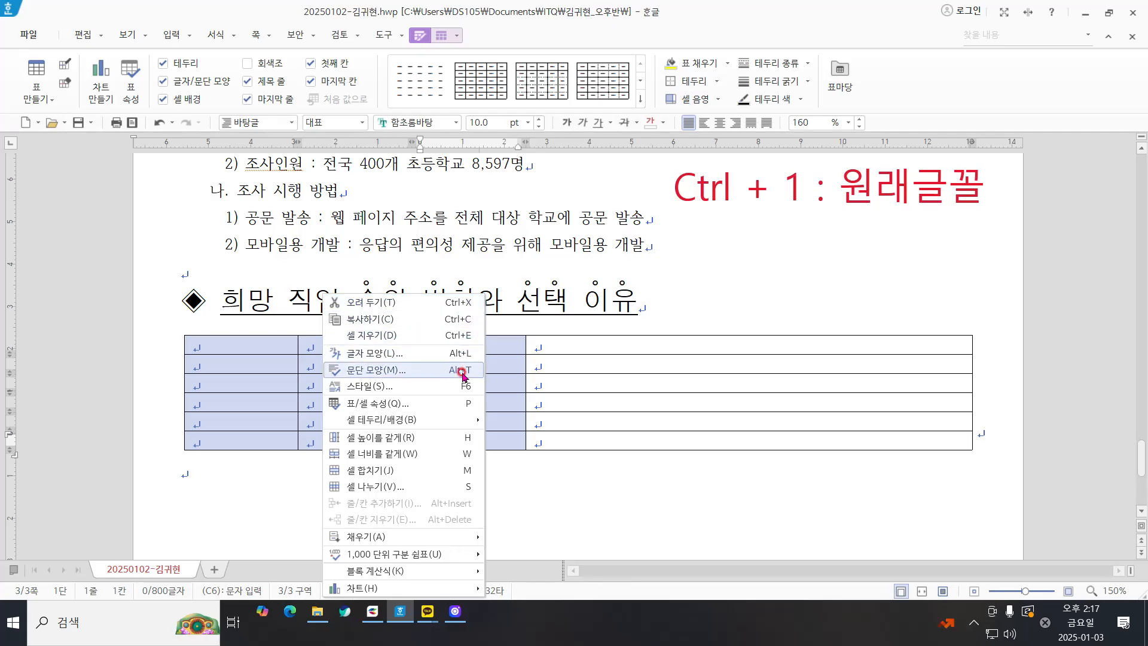
pyautogui.click(467, 461)
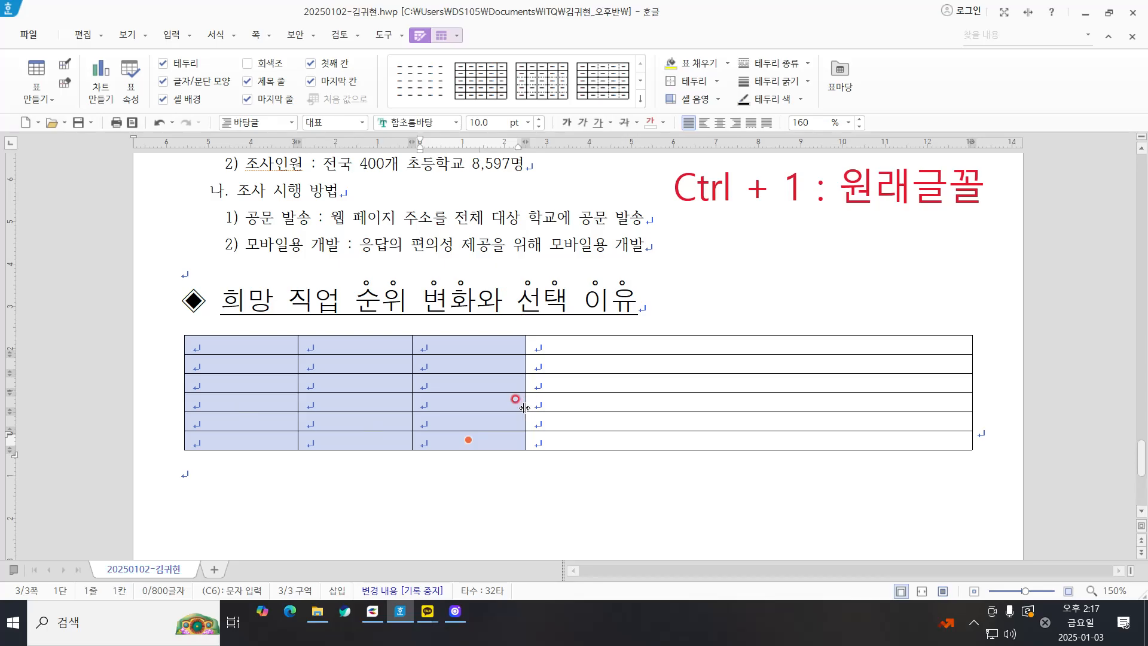
pyautogui.hotkey('ctrl', 'Down')
pyautogui.hotkey('ctrl', 'Down')
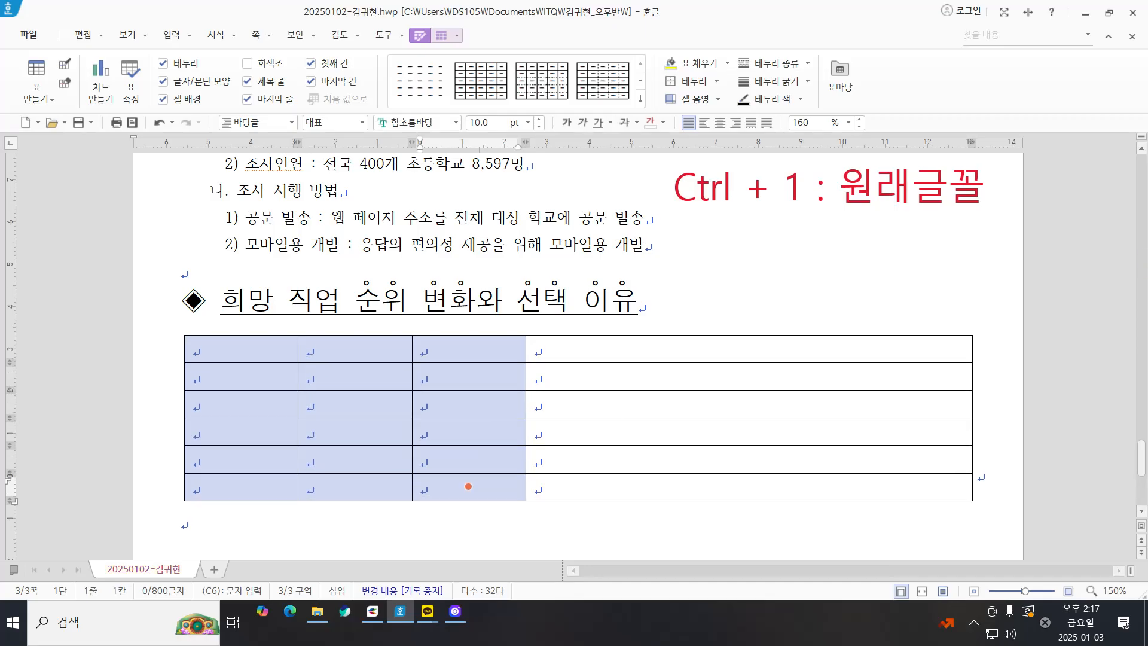
# Step: Write a second on-screen annotation, "Ctrl + 방향키 ↓ 표높이조절", beneath the first one
pyautogui.click(631, 234)
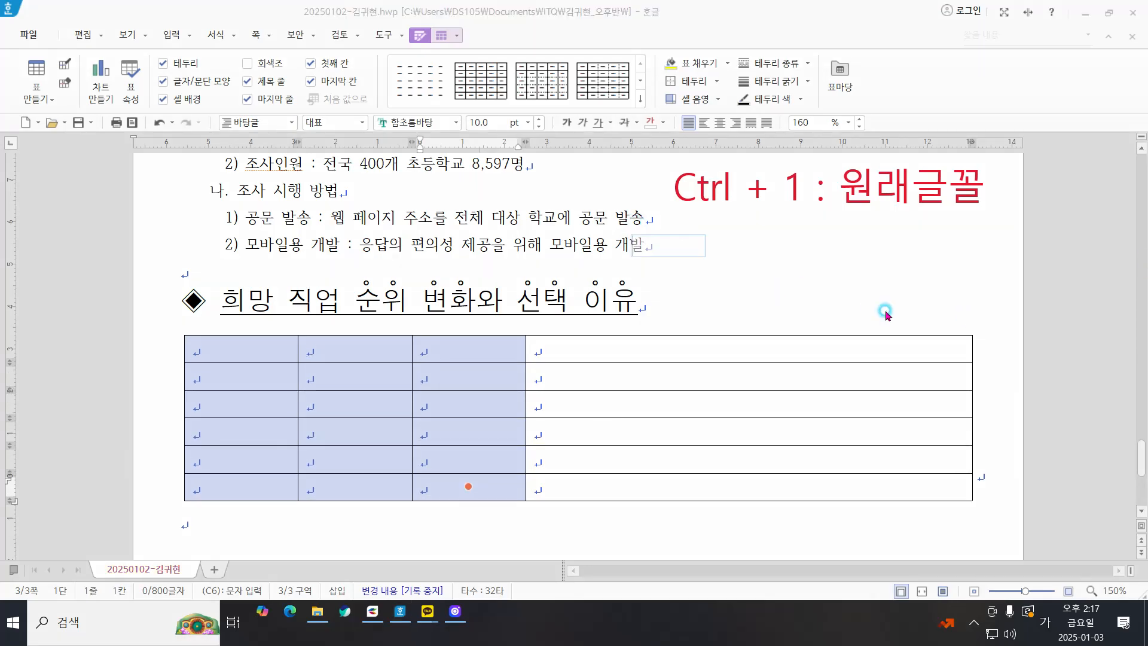
pyautogui.write('ㅊ')
pyautogui.press('BackSpace')
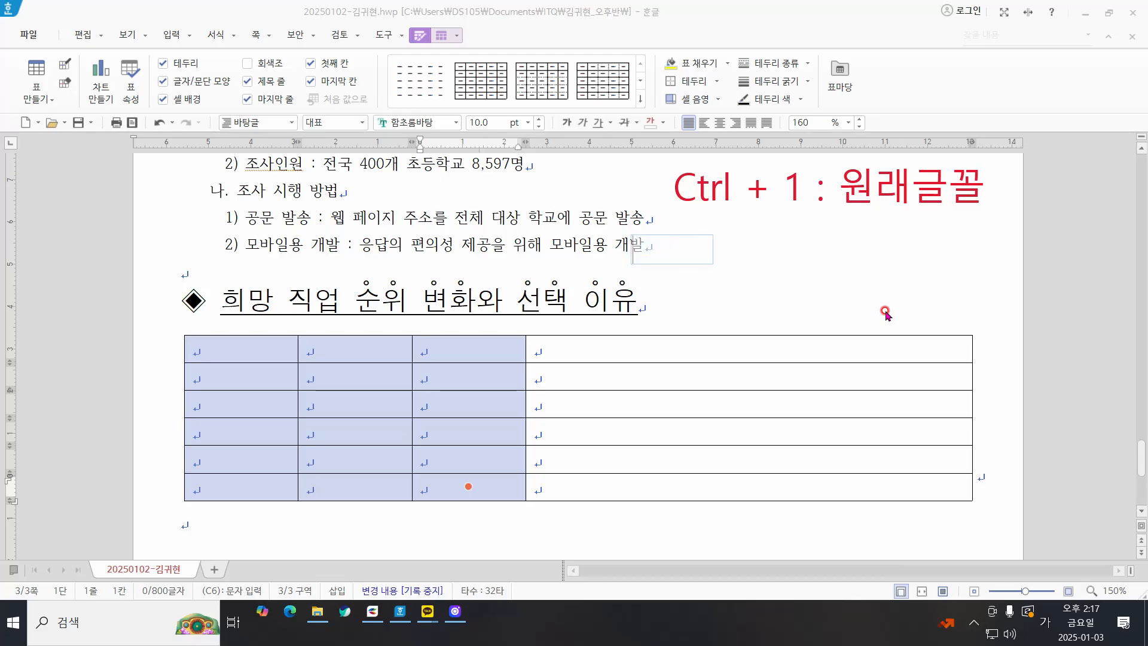
pyautogui.write('Ctrl ')
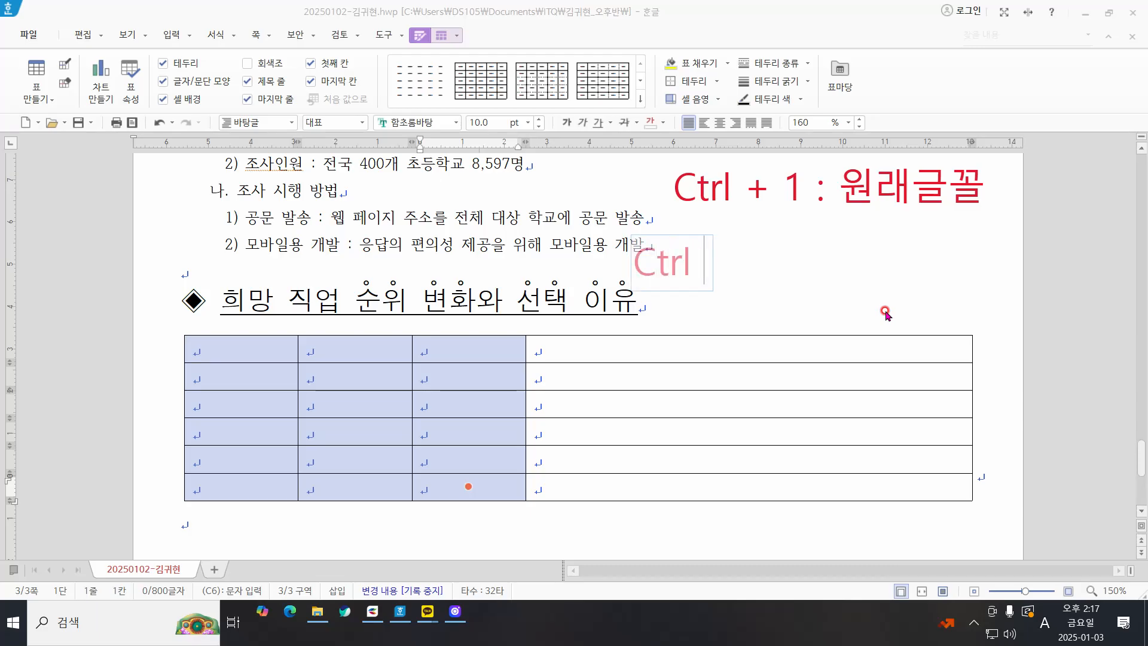
pyautogui.write('+ qk')
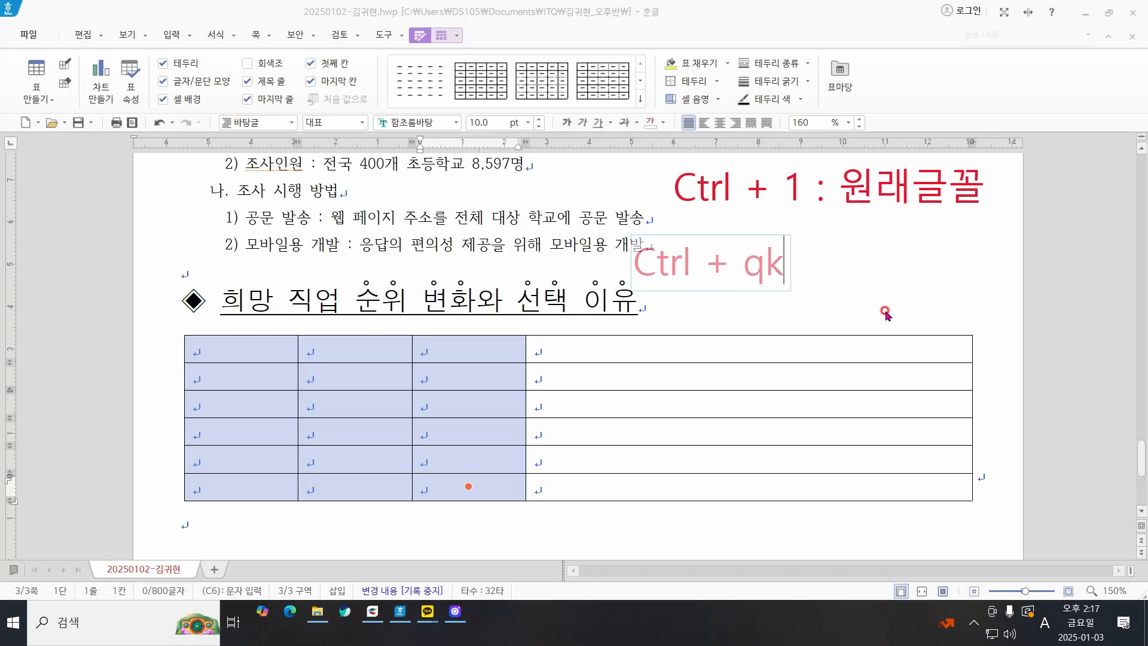
pyautogui.press('BackSpace')
pyautogui.press('BackSpace')
pyautogui.press('Hangul')
pyautogui.write('ㅂㅏㅇ향키 ')
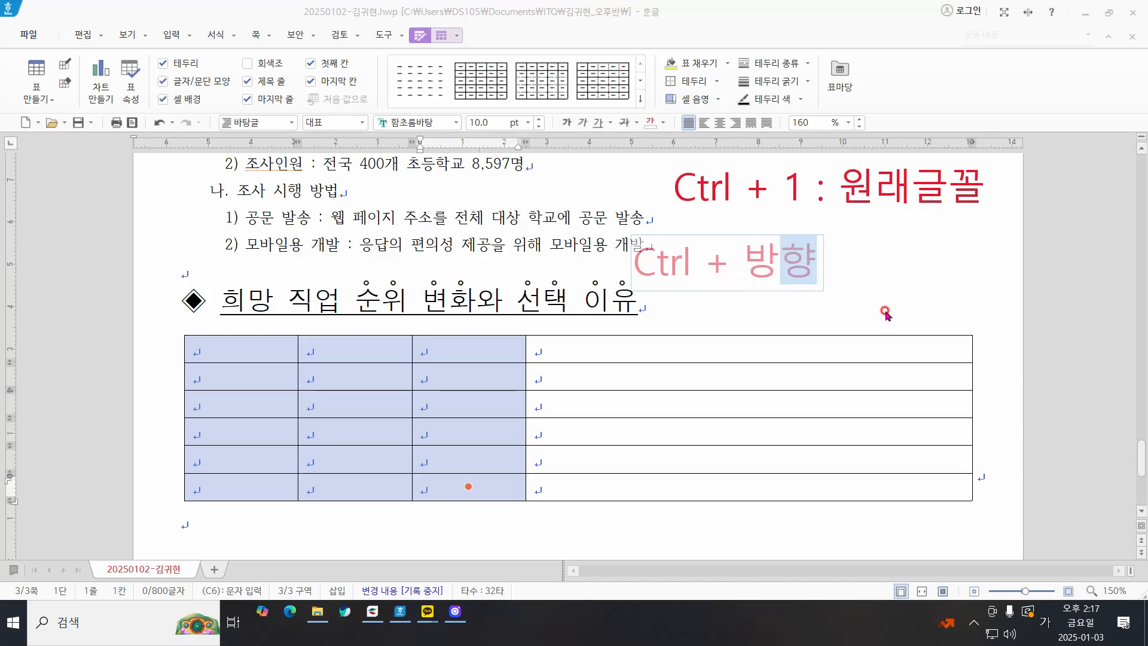
pyautogui.write('ㅁ')
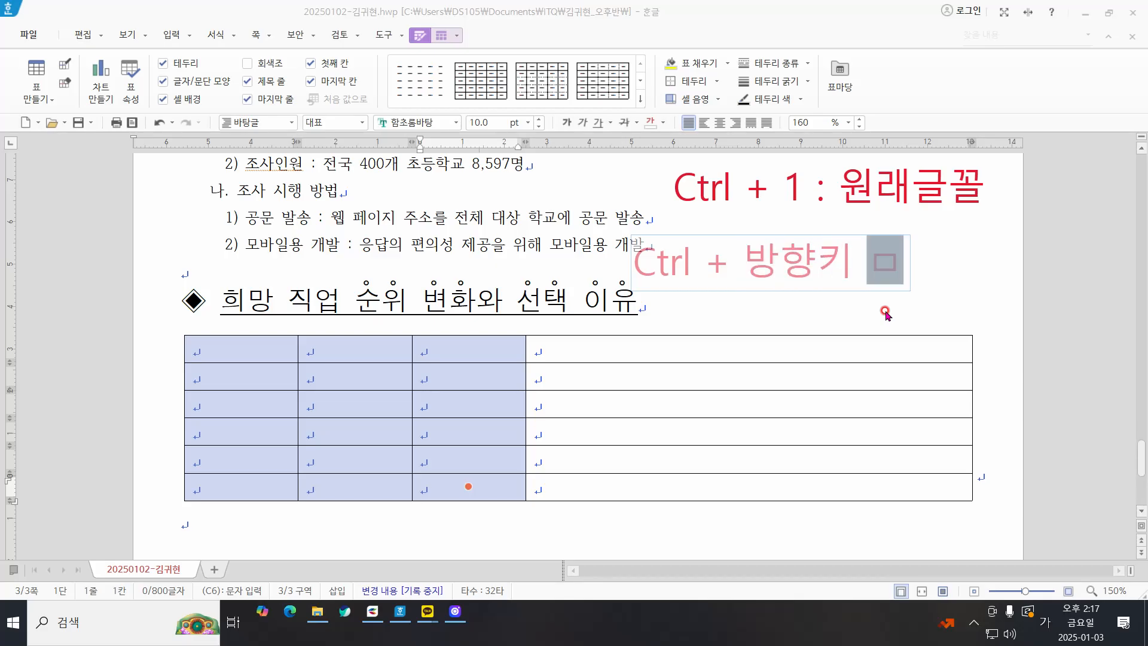
pyautogui.press('Hangul_Hanja')
pyautogui.scroll(-1, 884, 310)
pyautogui.scroll(1, 885, 311)
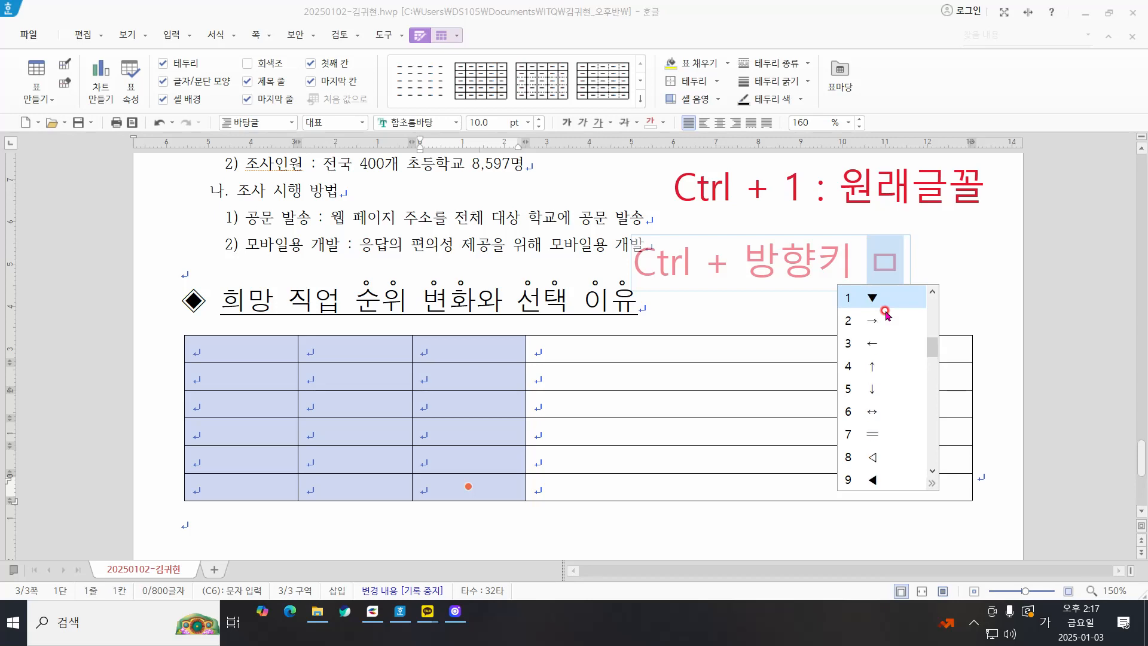
pyautogui.write('5 표높이')
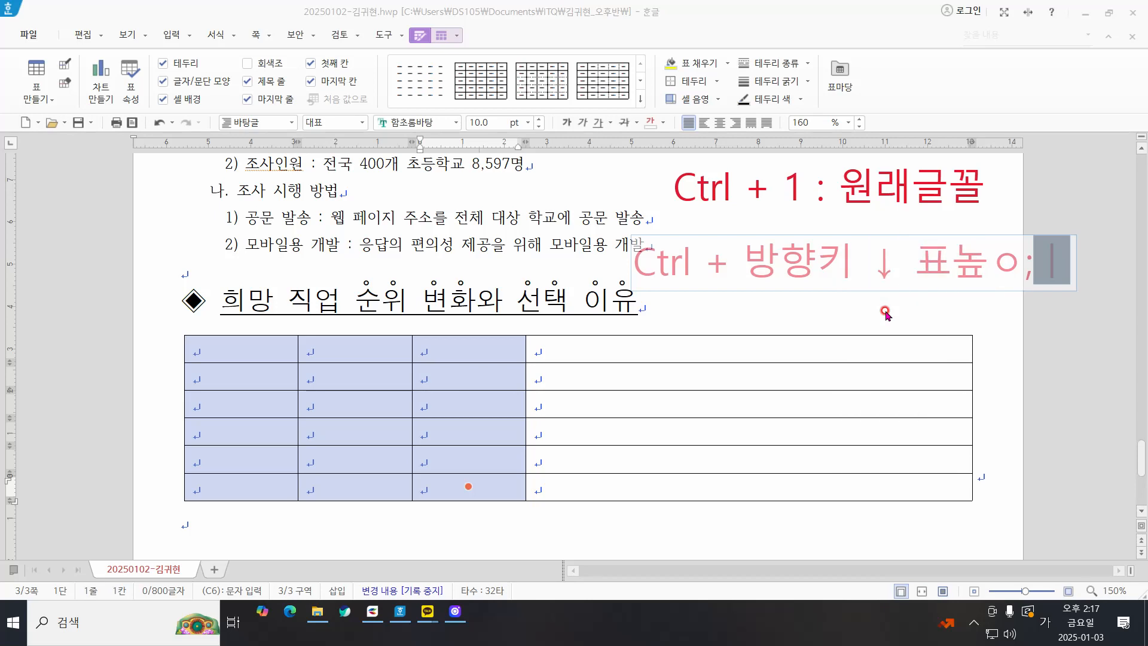
pyautogui.write('조저ㄹ')
pyautogui.click(772, 353)
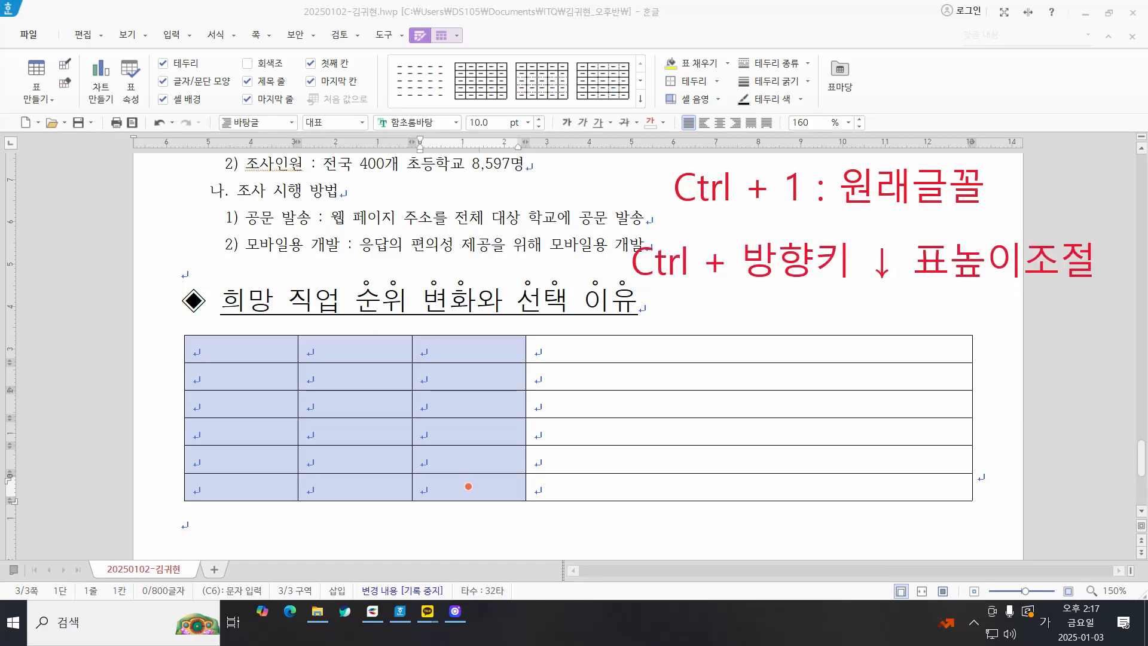
# Step: Fill the table's header row with 순위, 2021년, 2022년 and 비고
pyautogui.click(237, 349)
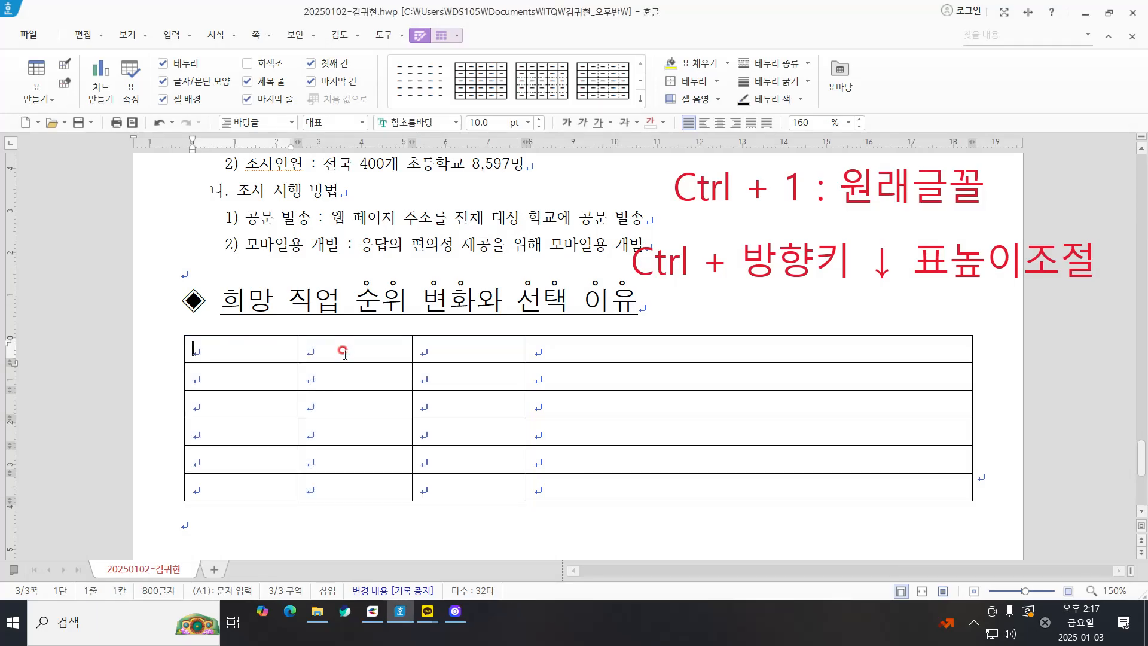
pyautogui.write('순위')
pyautogui.press('Tab')
pyautogui.write('2021년')
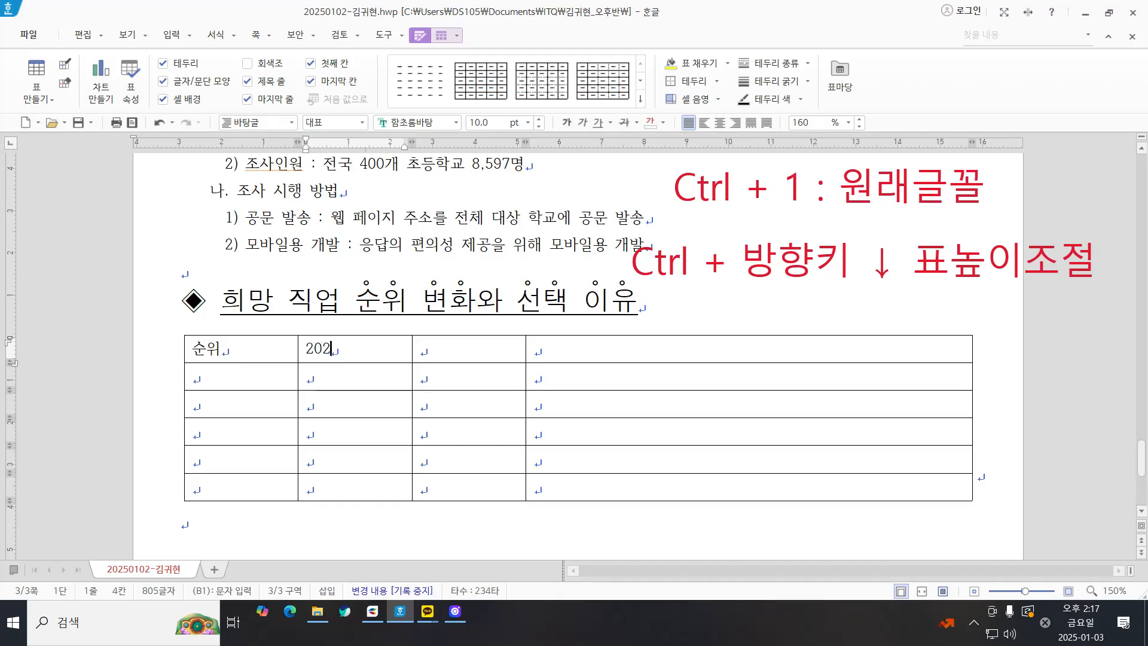
pyautogui.press('Tab')
pyautogui.write('200')
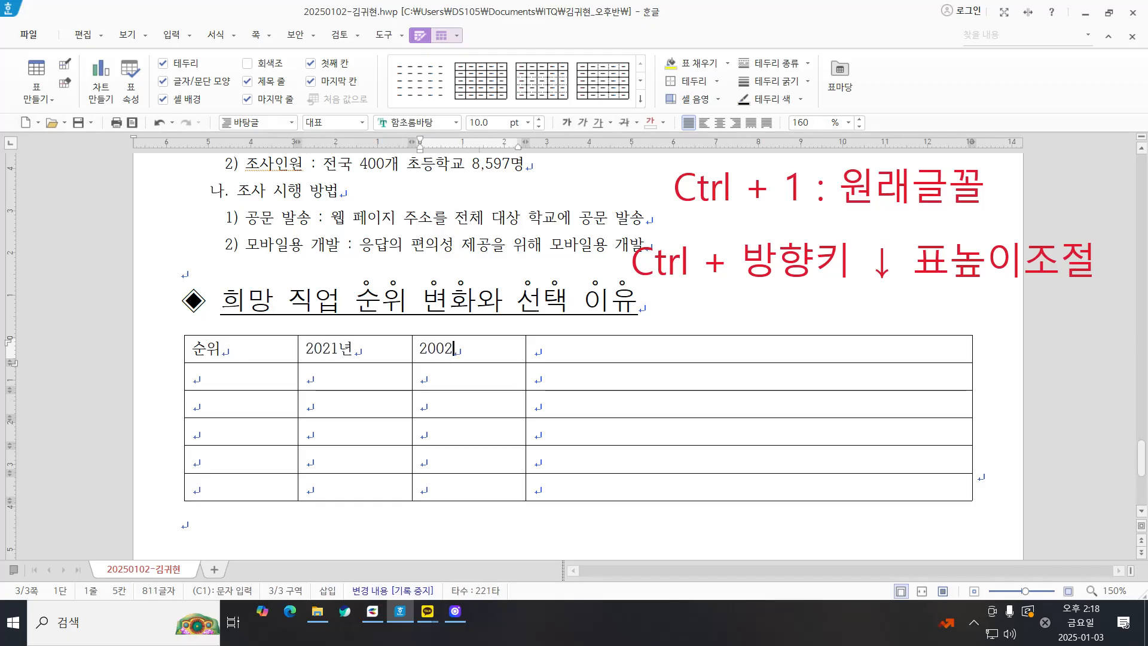
pyautogui.write('22년')
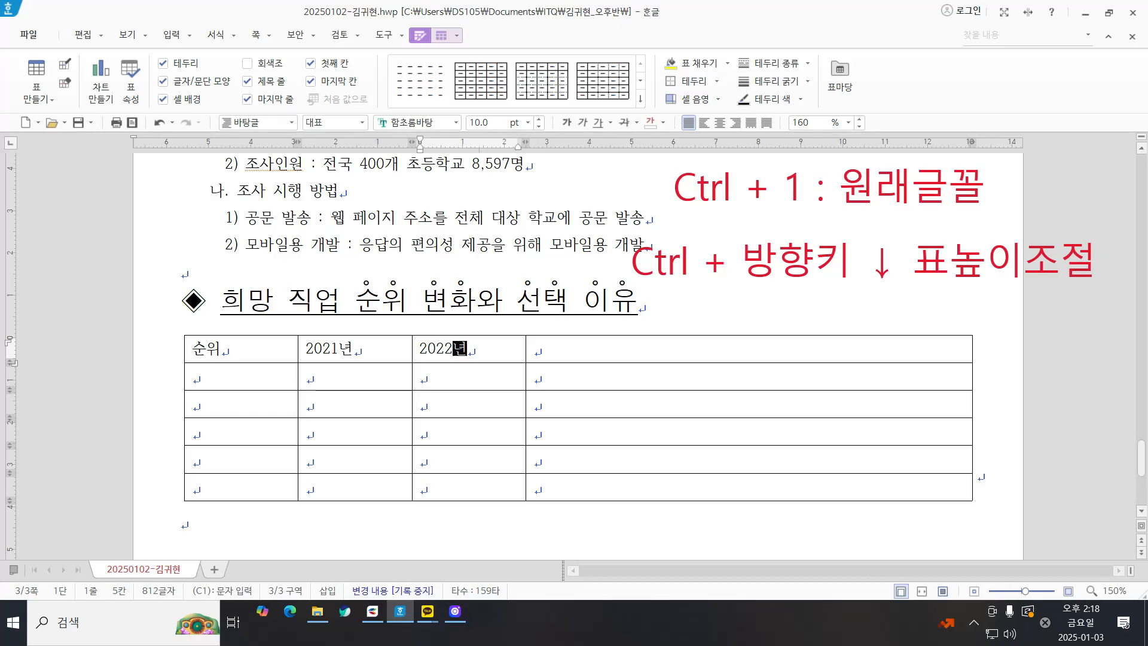
pyautogui.press('Tab')
pyautogui.write('비고')
# Step: Enter the rank labels 1위 through 5위 down the 순위 column
pyautogui.press('Tab')
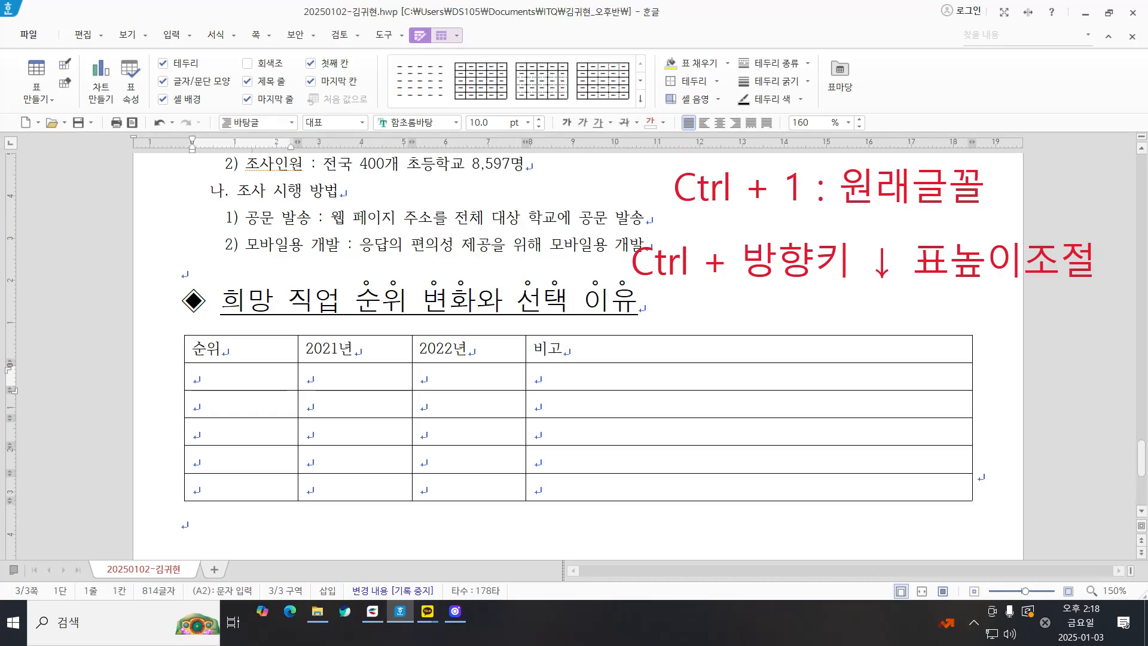
pyautogui.write('1위')
pyautogui.press('Down')
pyautogui.write('2')
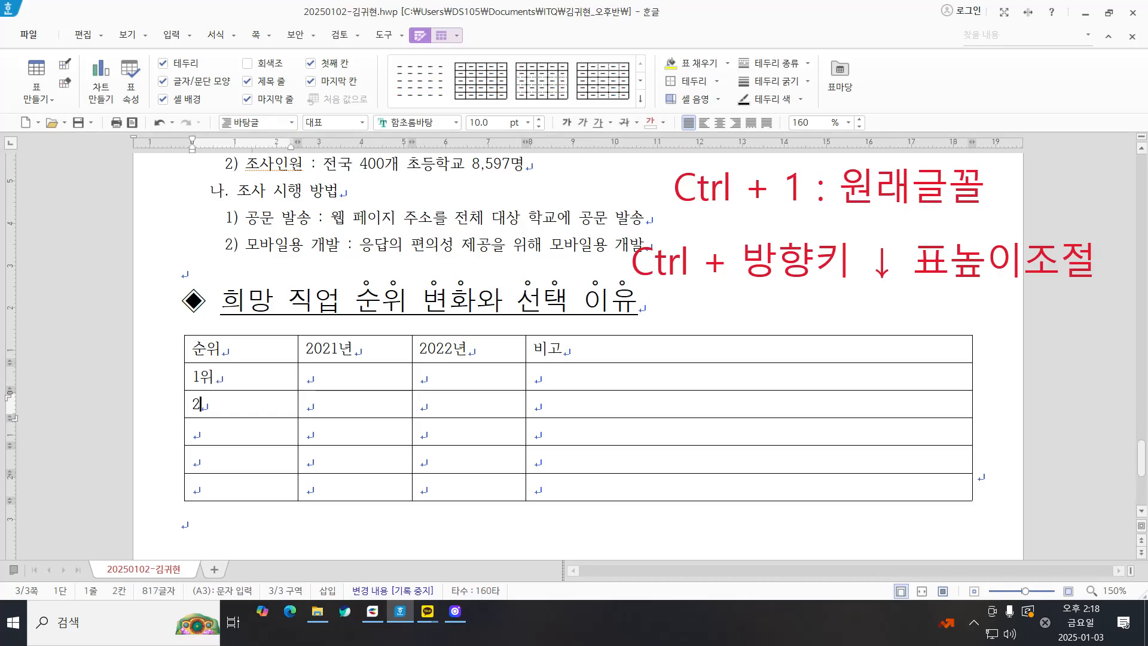
pyautogui.write('위')
pyautogui.press('Down')
pyautogui.write('3우')
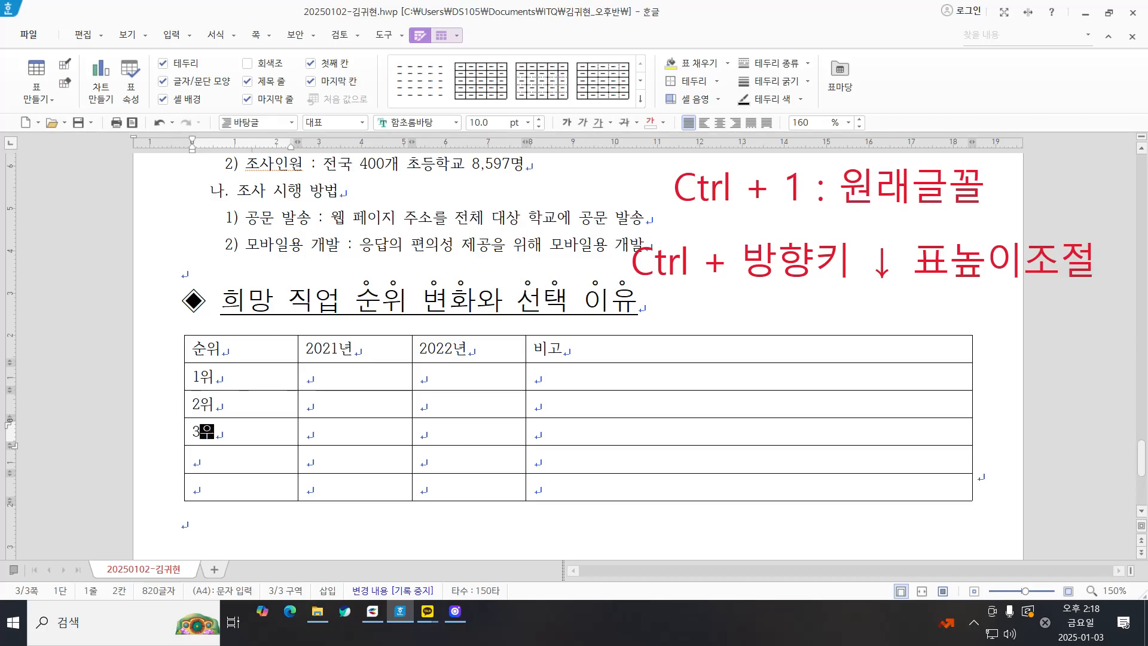
pyautogui.press('Down')
pyautogui.write('4위')
pyautogui.press('Down')
pyautogui.write('5ㅇ')
# Step: Fill the 2021년 column from 1위 to 5위 with 교사, 운동선수, 의사, 요리사 and 경찰관
pyautogui.press('Right')
pyautogui.press('Up')
pyautogui.press('Up')
pyautogui.press('Up')
pyautogui.press('Up')
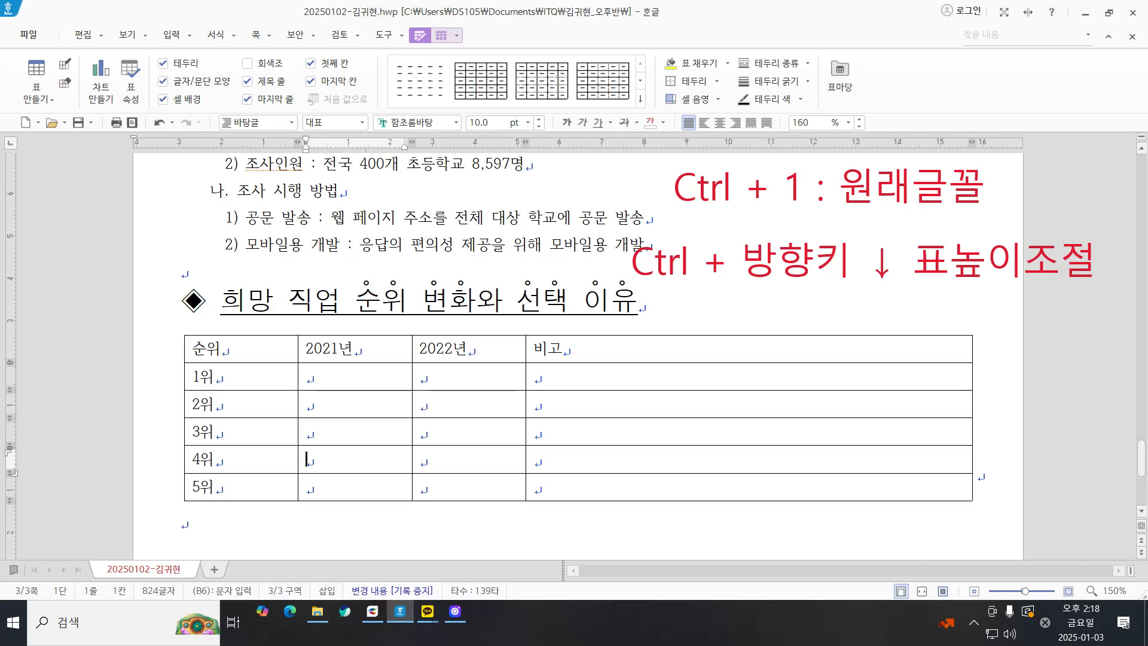
pyautogui.write('교사')
pyautogui.press('Down')
pyautogui.write('운ㄷ동선수')
pyautogui.press('Down')
pyautogui.write('의사')
pyautogui.press('Down')
pyautogui.write('요리사')
pyautogui.press('Down')
pyautogui.write('경')
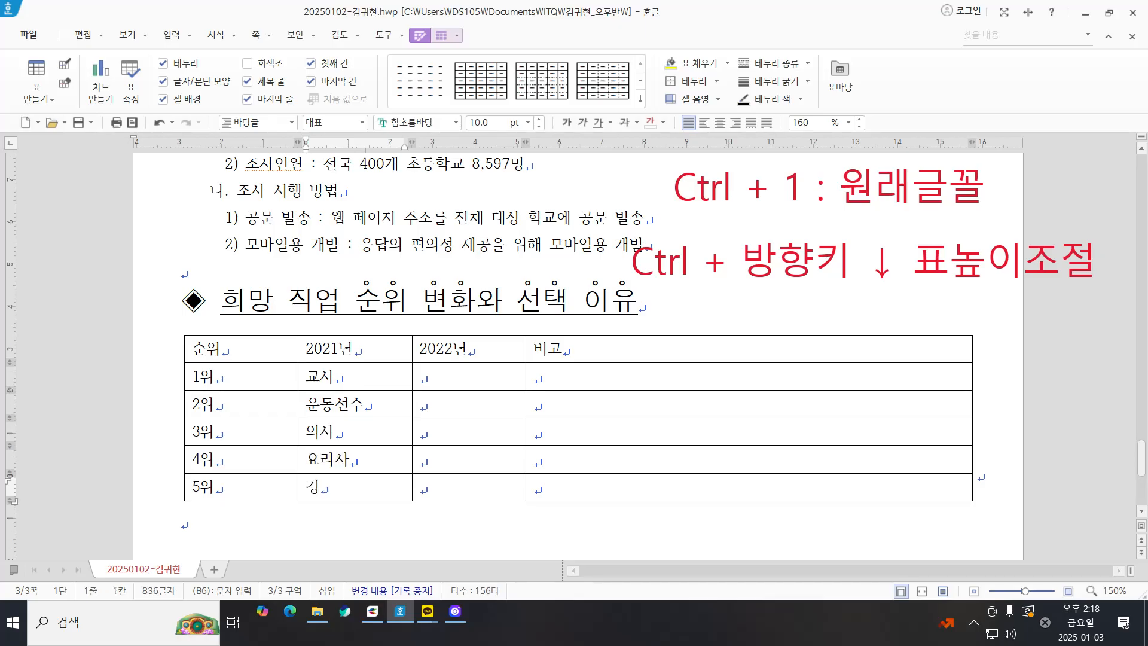
pyautogui.write('찰관')
# Step: Fill the 2022년 column from 1위 to 5위 with 운동선수, 교사, 의사, 요리사 and 유튜버
pyautogui.press('Tab')
pyautogui.press('Up')
pyautogui.press('Up')
pyautogui.press('Up')
pyautogui.press('Up')
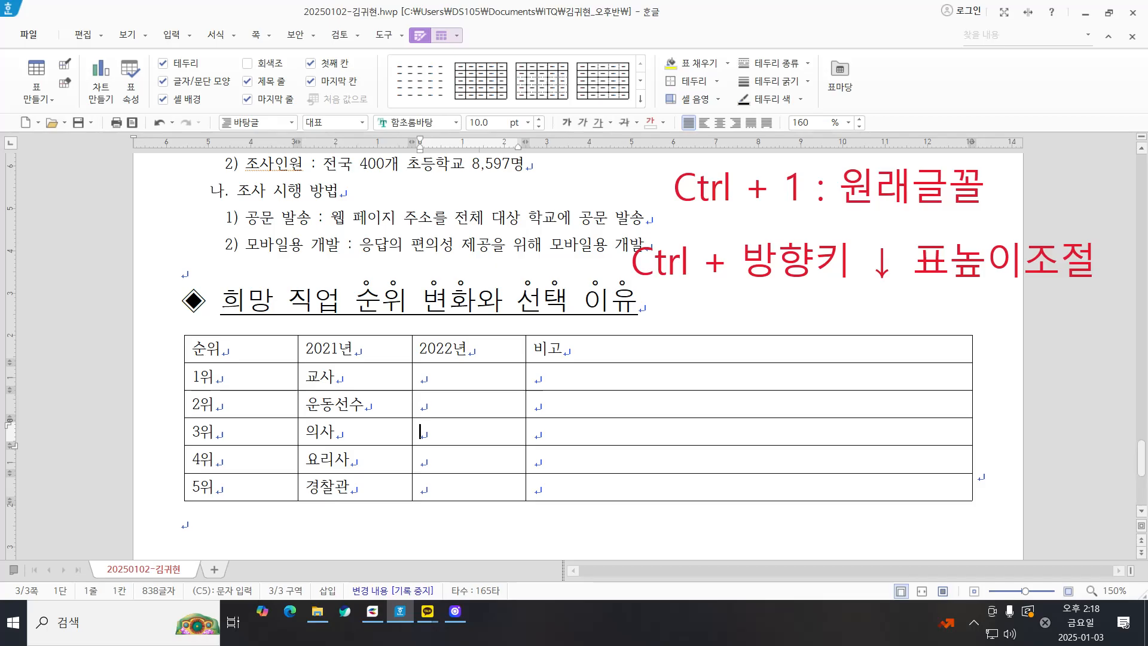
pyautogui.write('룽곧')
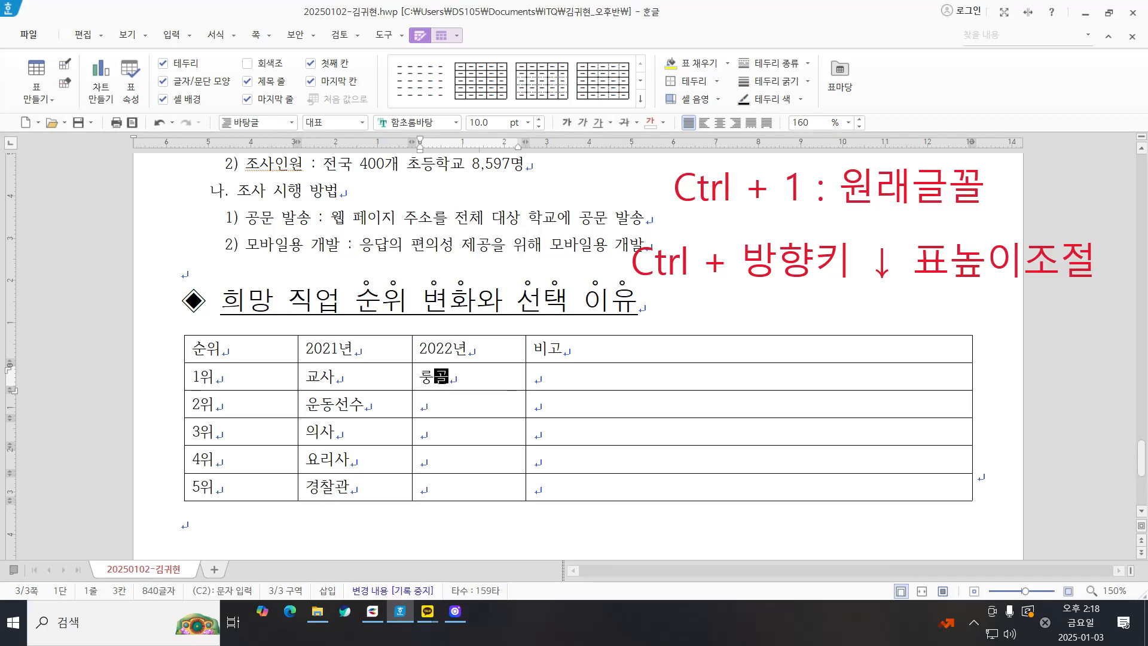
pyautogui.press('BackSpace')
pyautogui.press('BackSpace')
pyautogui.write('유')
pyautogui.write('운동선수')
pyautogui.press('Down')
pyautogui.write('ㄱ교사')
pyautogui.press('Down')
pyautogui.write('의사')
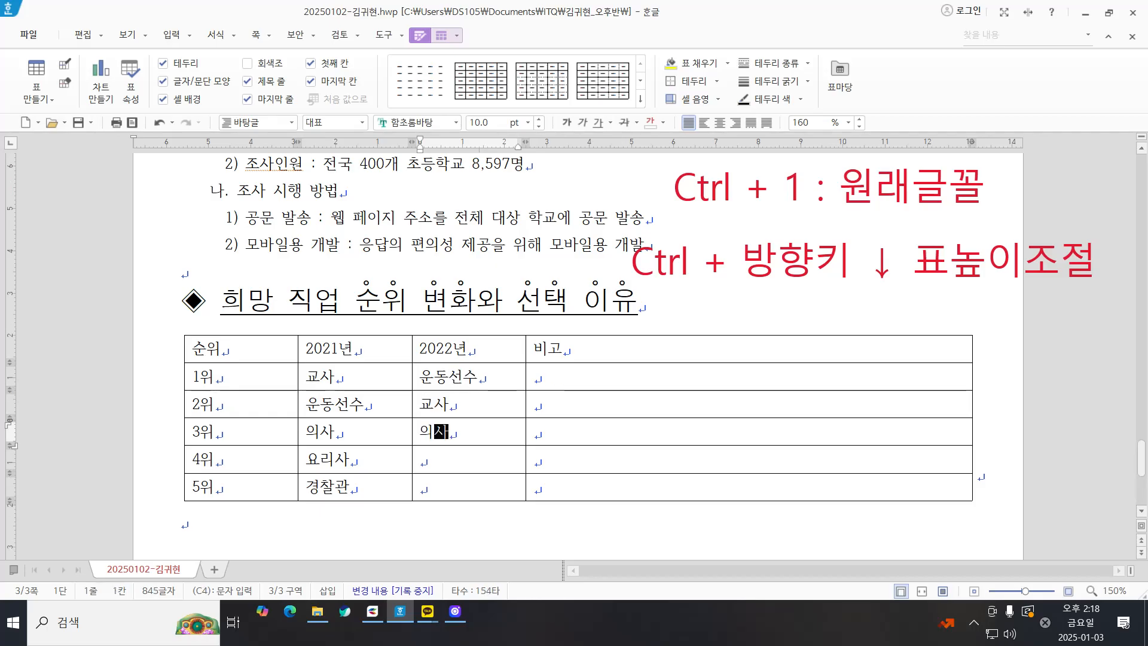
pyautogui.press('Down')
pyautogui.write('요리사')
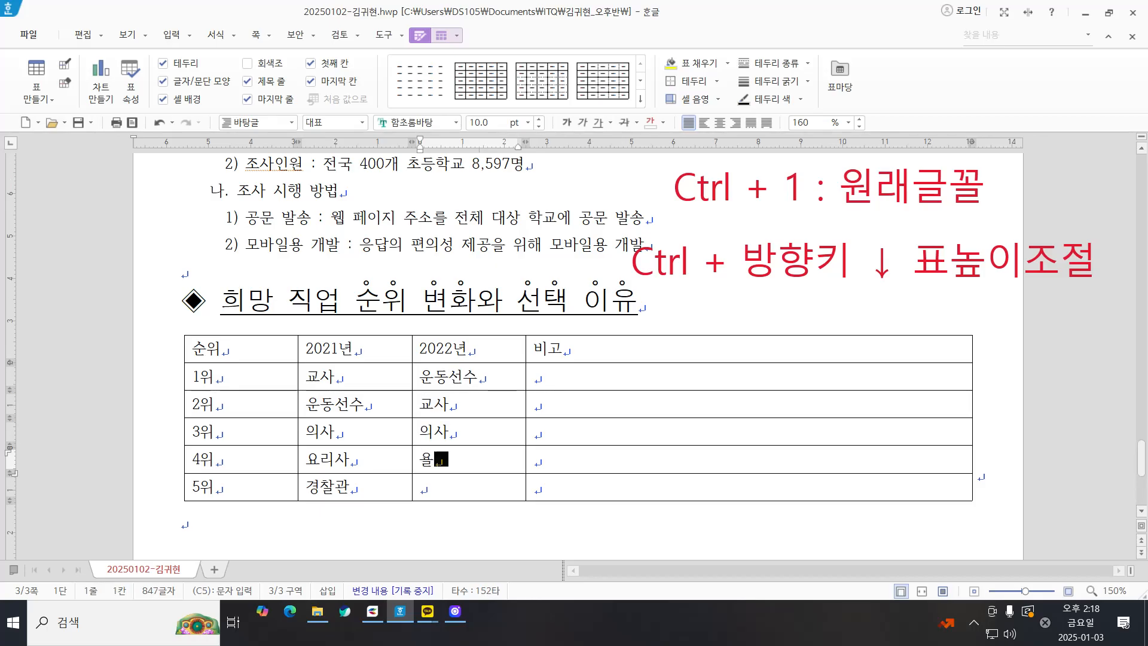
pyautogui.press('Down')
pyautogui.write('유튜브')
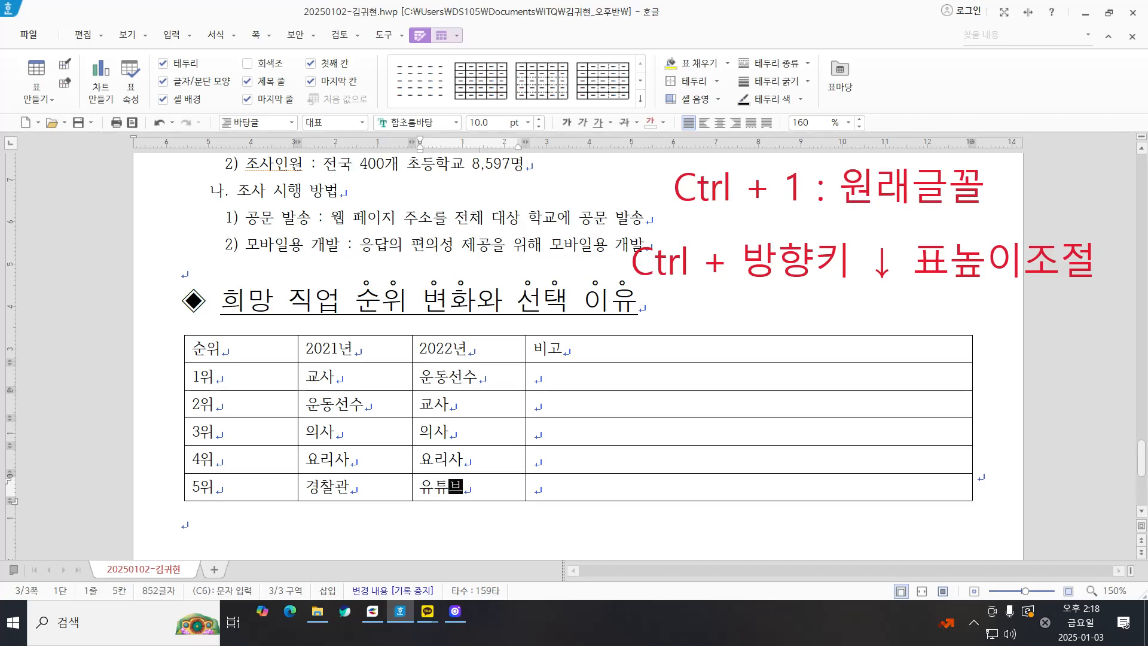
# Step: Enter "아시안 게임, 월드컵 등의 스포츠 행사를 통한 높은 관심" in the 비고 cell of the 1위 row
pyautogui.press('Tab')
pyautogui.press('Up')
pyautogui.press('Up')
pyautogui.press('Up')
pyautogui.press('Up')
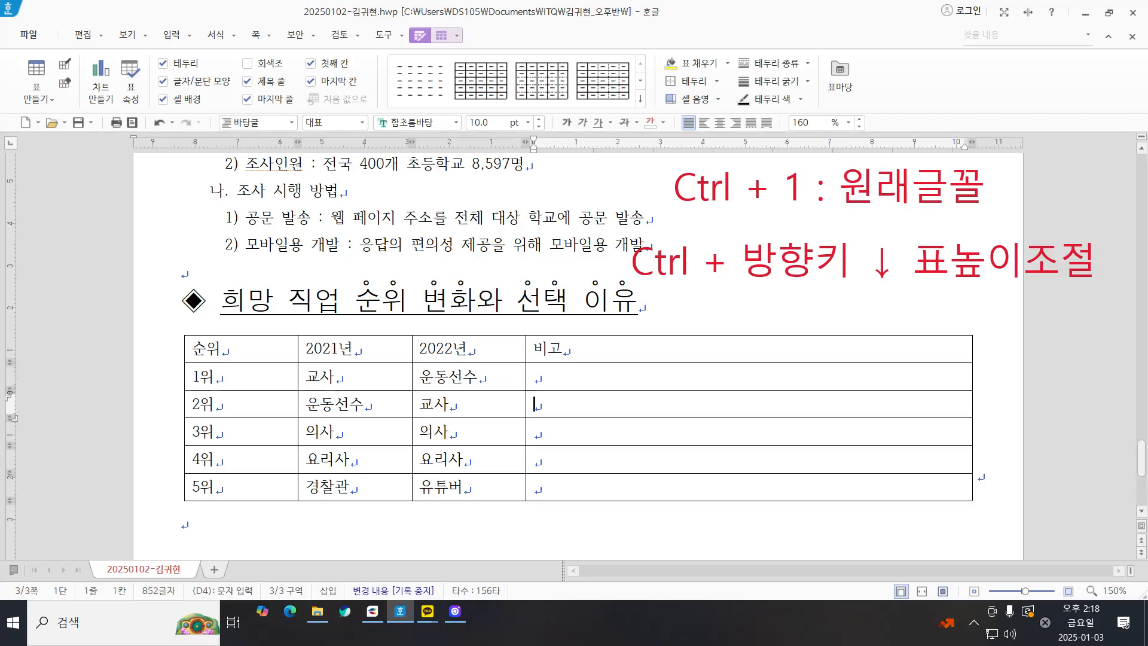
pyautogui.write('아시안 게')
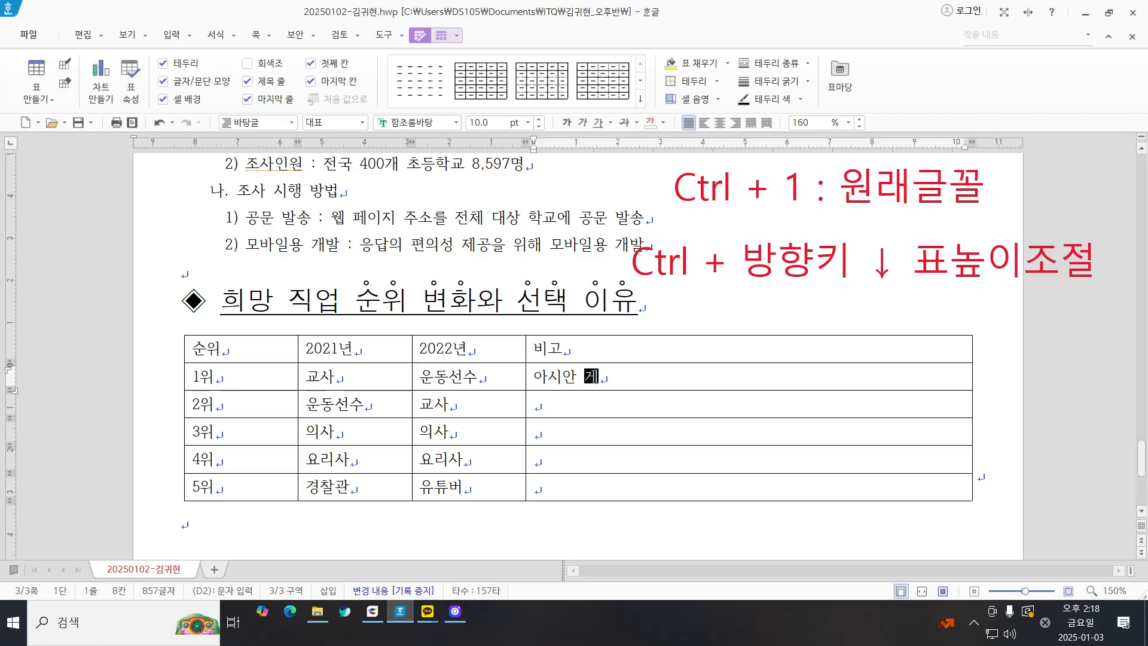
pyautogui.write('임, 월두컵')
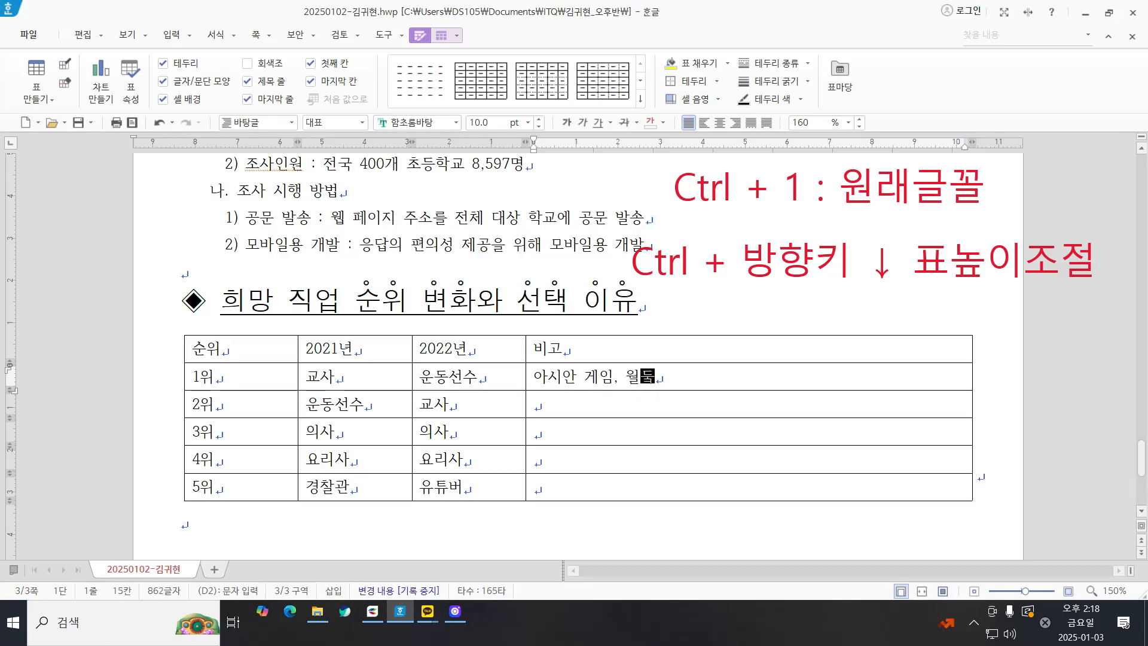
pyautogui.press('BackSpace')
pyautogui.press('BackSpace')
pyautogui.press('BackSpace')
pyautogui.press('BackSpace')
pyautogui.write('드컵 등의 스포츠 행사를 토ㅇ한 높은 관심')
# Step: Enter "높은 사명감으로 일하고 다른 사람의 존경을 받는 직업" in the 비고 cell of the 2위 row
pyautogui.press('Down')
# Step: Enter "내가 아이디어를 내고 창의적으로 일할 수 있는 직업" in the 비고 cell of the 4위 row
pyautogui.press('Down')
pyautogui.write('ㄴ')
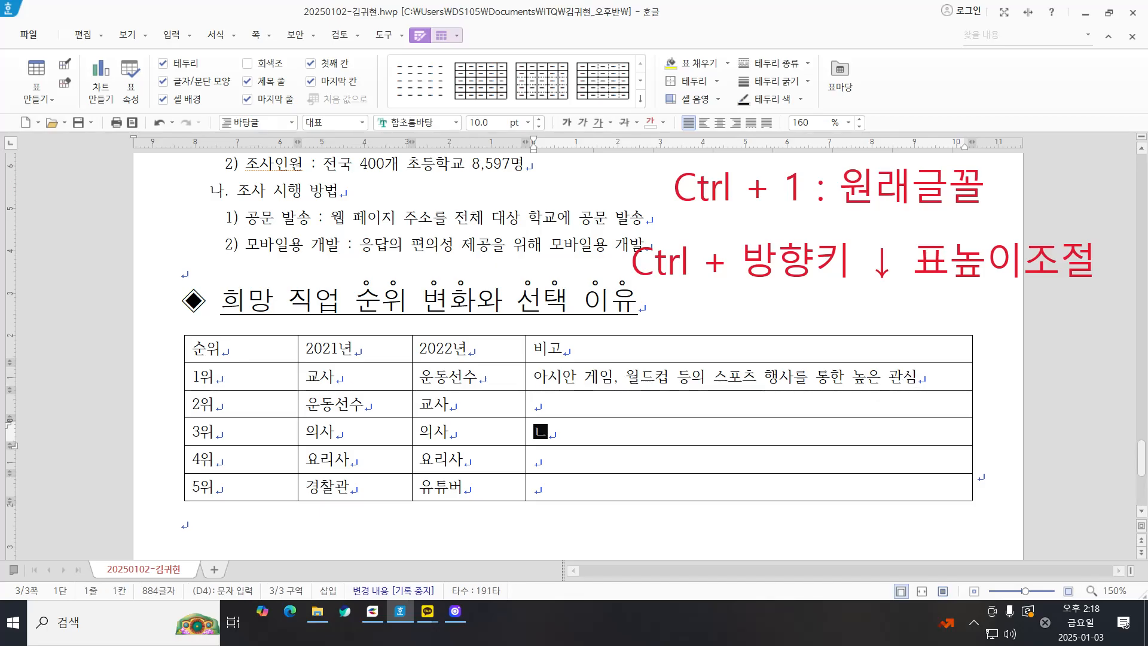
pyautogui.press('BackSpace')
pyautogui.press('Up')
pyautogui.write('ㄴ')
pyautogui.write('높은 사명감을')
pyautogui.write('로 일하고 다른 사람')
pyautogui.write('으 ㅣ존경을 받4ㄴ')
pyautogui.press('BackSpace')
pyautogui.press('BackSpace')
pyautogui.press('BackSpace')
pyautogui.press('BackSpace')
pyautogui.press('BackSpace')
pyautogui.press('BackSpace')
pyautogui.press('BackSpace')
pyautogui.press('BackSpace')
pyautogui.press('BackSpace')
pyautogui.write('ㅣ 존경을 바ㄷ는 직어')
pyautogui.press('Down')
pyautogui.press('Down')
pyautogui.write('내가 아이')
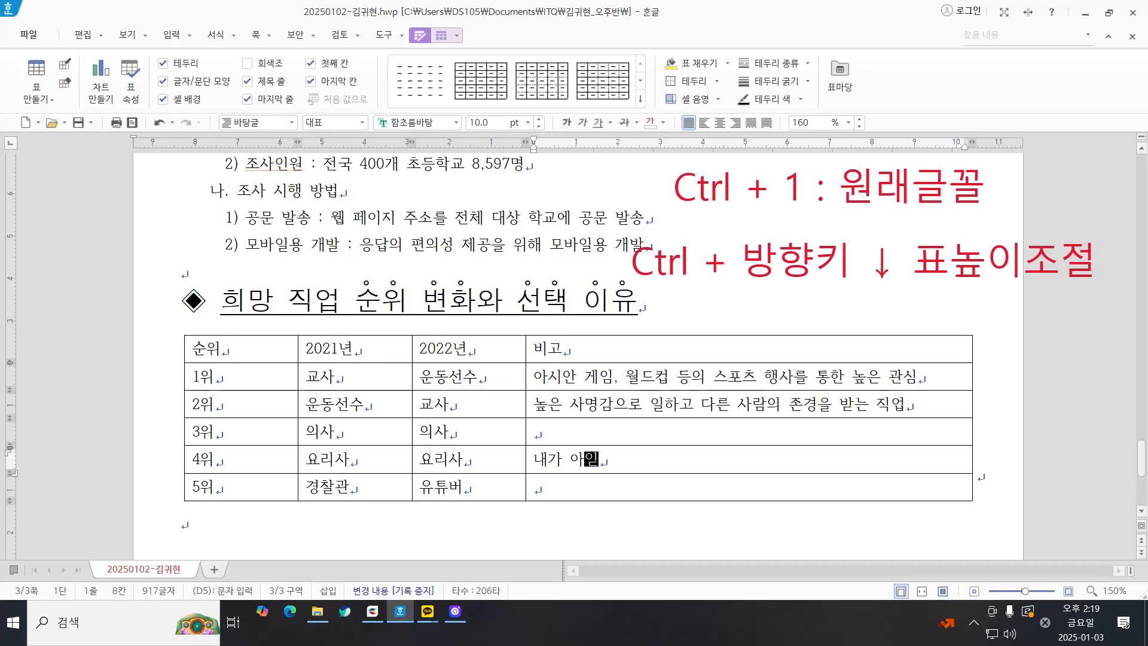
pyautogui.write('디어를 내고 창의적으로 일 할수 ㅇ')
pyautogui.press('BackSpace')
pyautogui.press('BackSpace')
pyautogui.press('BackSpace')
pyautogui.press('BackSpace')
pyautogui.write('할')
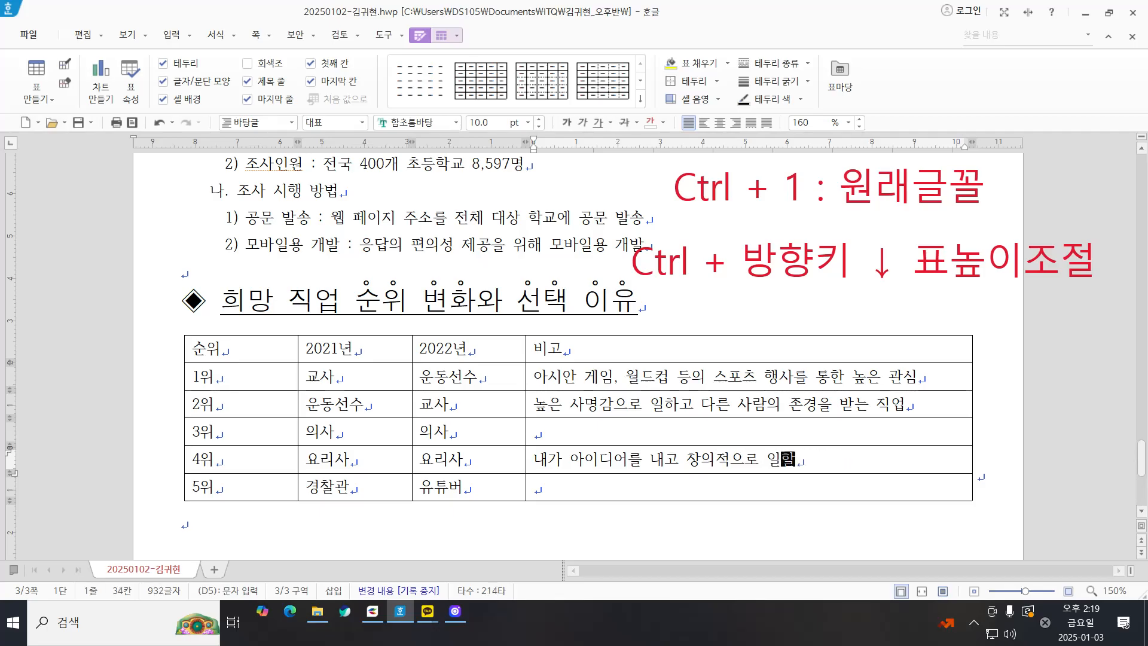
pyautogui.write(' 수 있ㄴ는 직업')
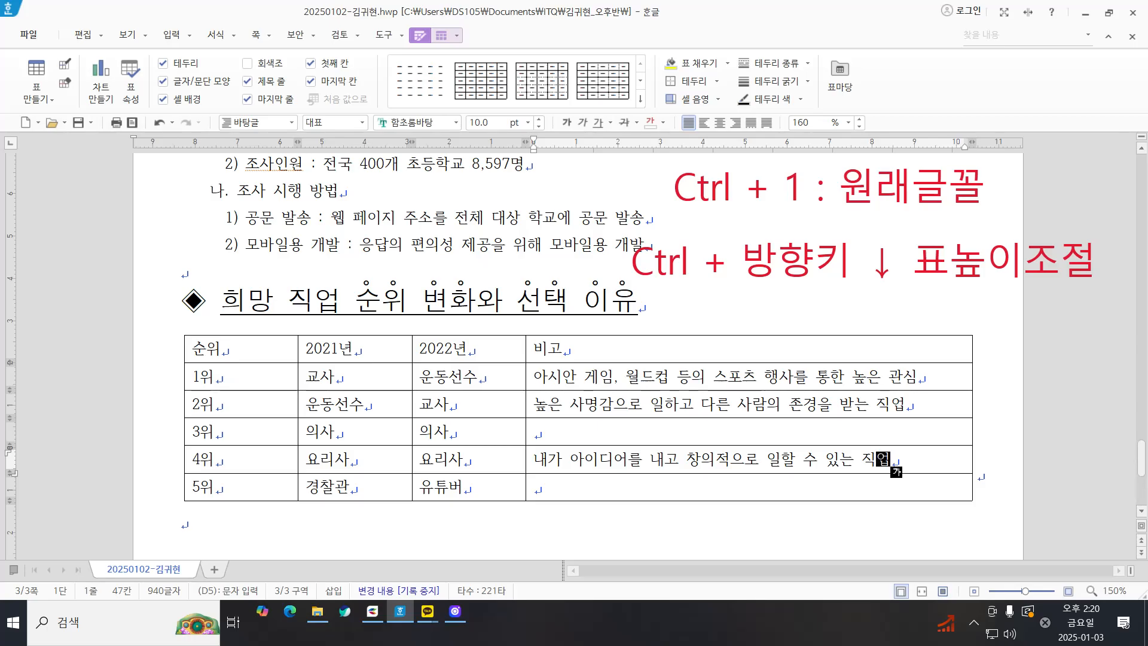
pyautogui.click(742, 376)
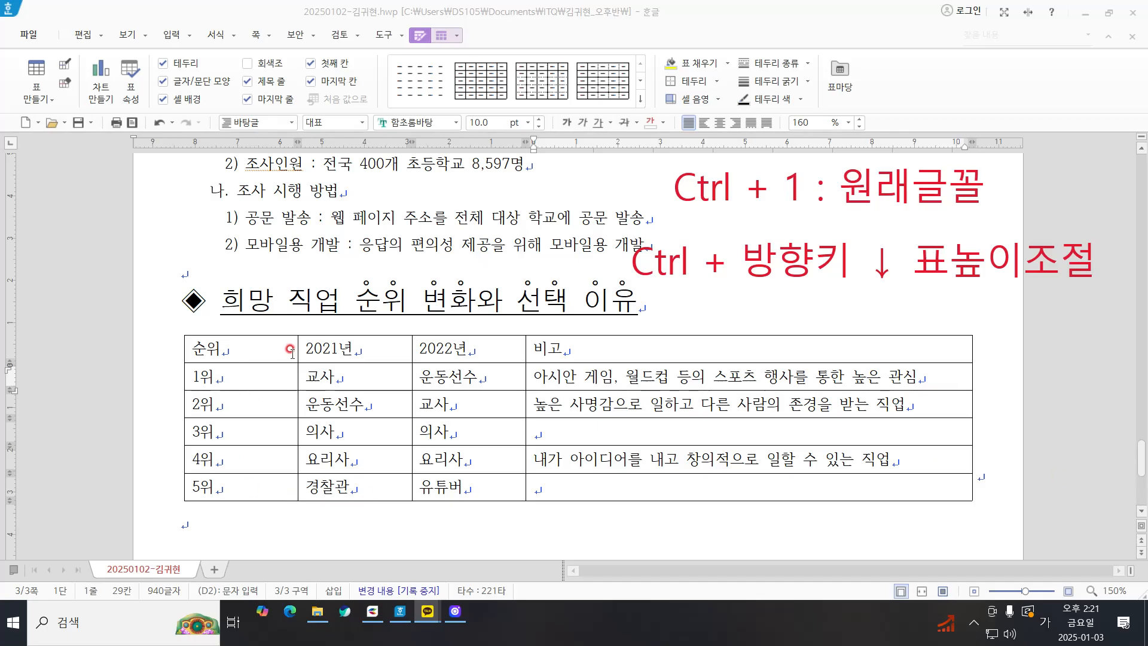
pyautogui.moveTo(290, 352); pyautogui.dragTo(927, 498)
pyautogui.click(688, 306)
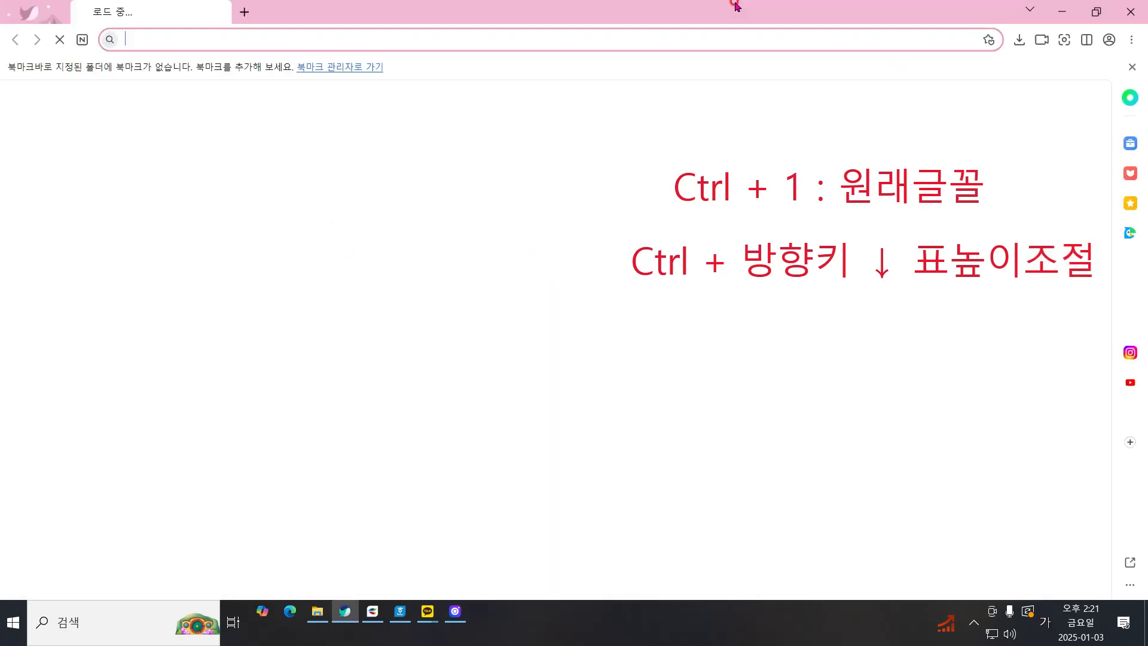
pyautogui.moveTo(735, 8); pyautogui.dragTo(1147, 38)
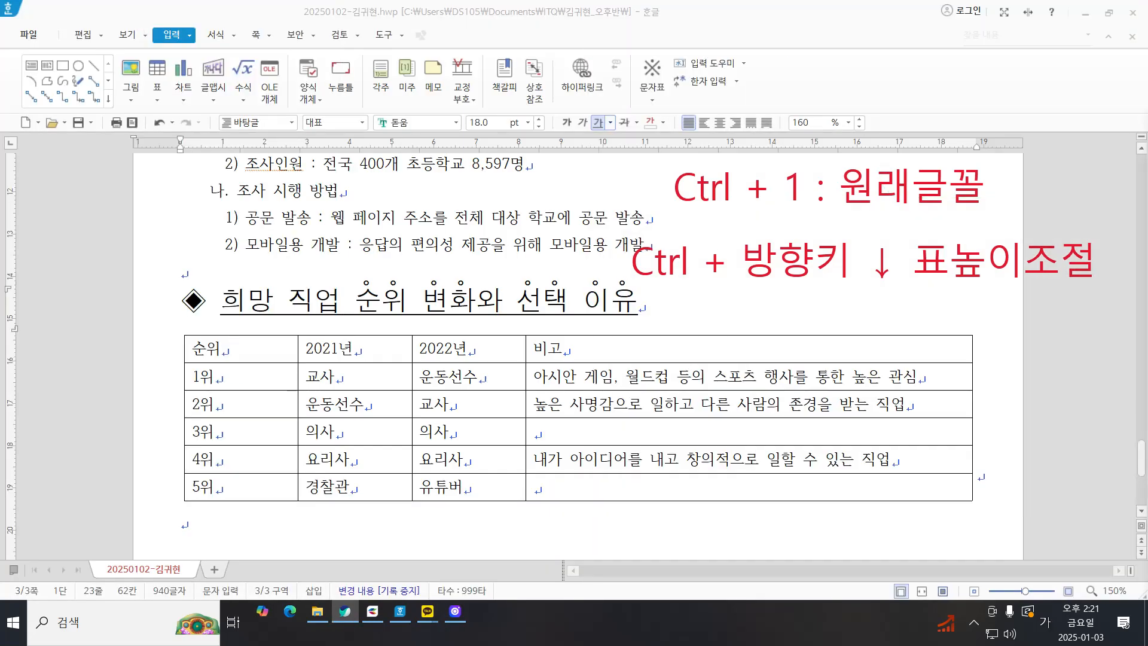
# Step: Merge the 비고 cells of the 2위 and 3위 rows into one cell
pyautogui.click(647, 404)
pyautogui.click(649, 407)
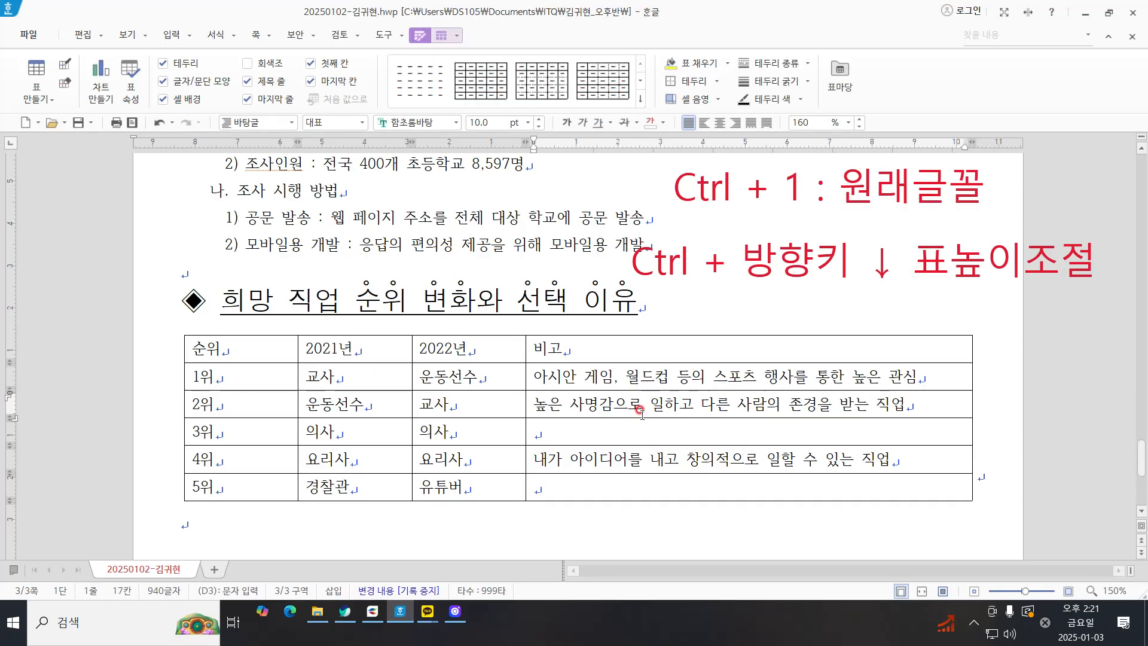
pyautogui.click(656, 405)
pyautogui.moveTo(656, 404); pyautogui.dragTo(687, 429)
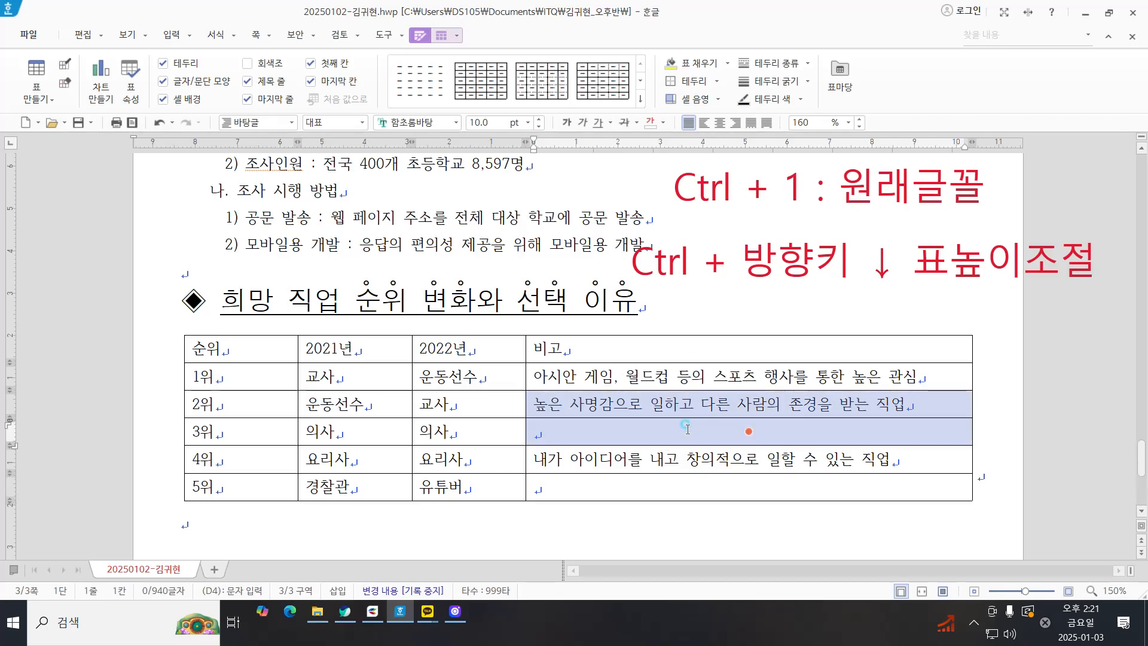
pyautogui.rightClick(713, 295)
pyautogui.click(788, 487)
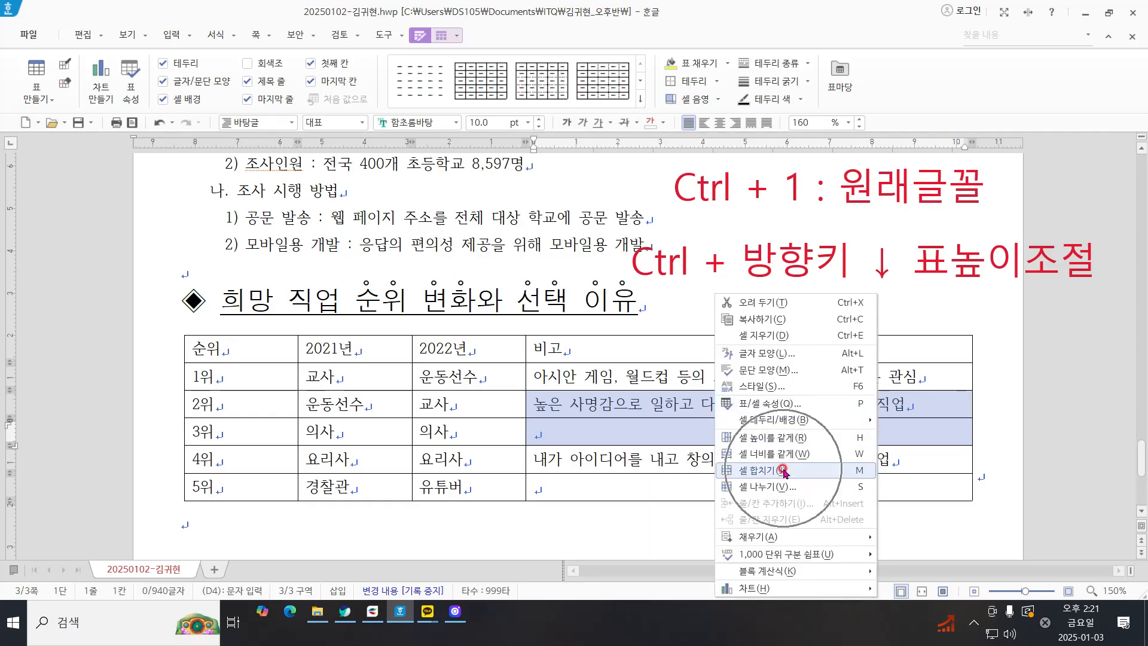
pyautogui.click(783, 470)
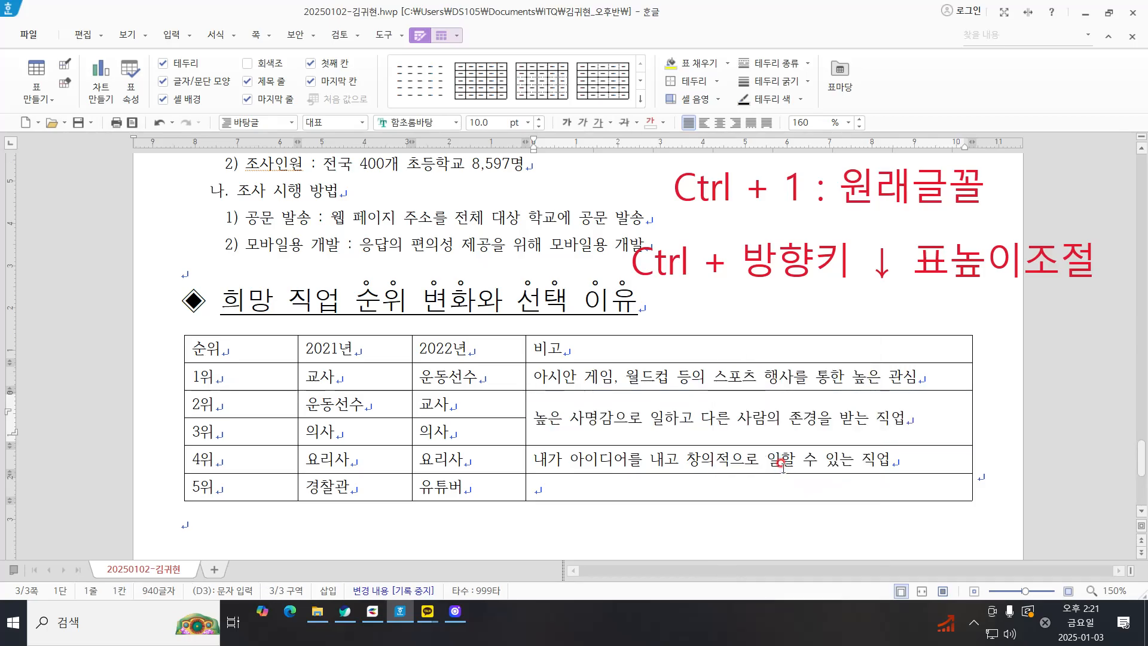
pyautogui.moveTo(668, 459); pyautogui.dragTo(670, 478)
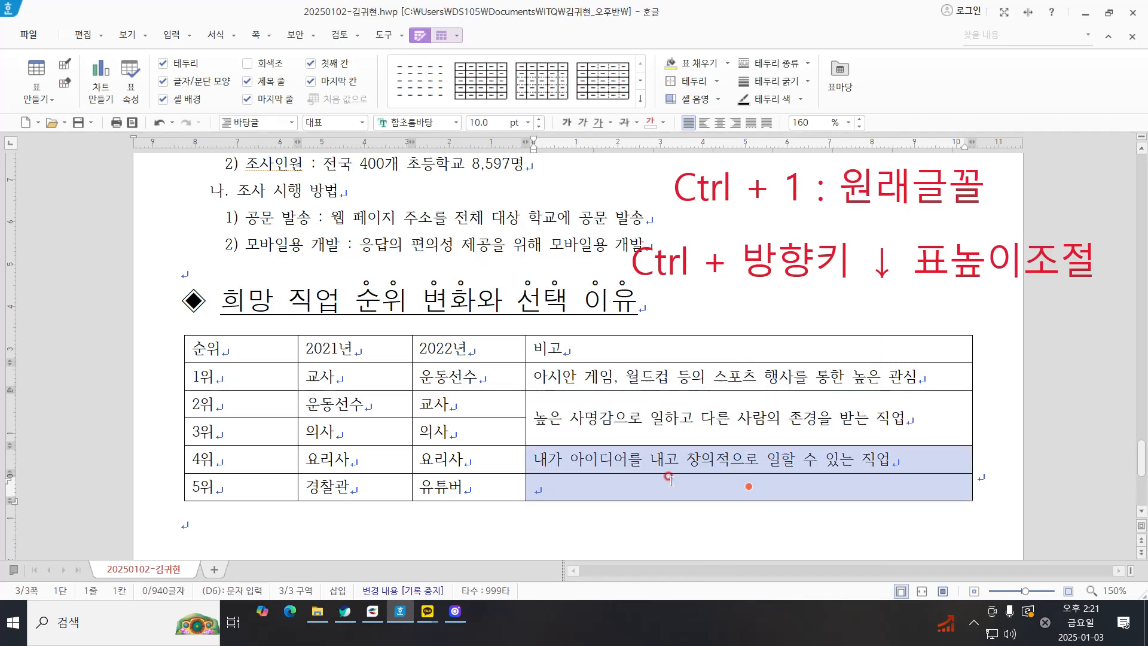
pyautogui.press('m')
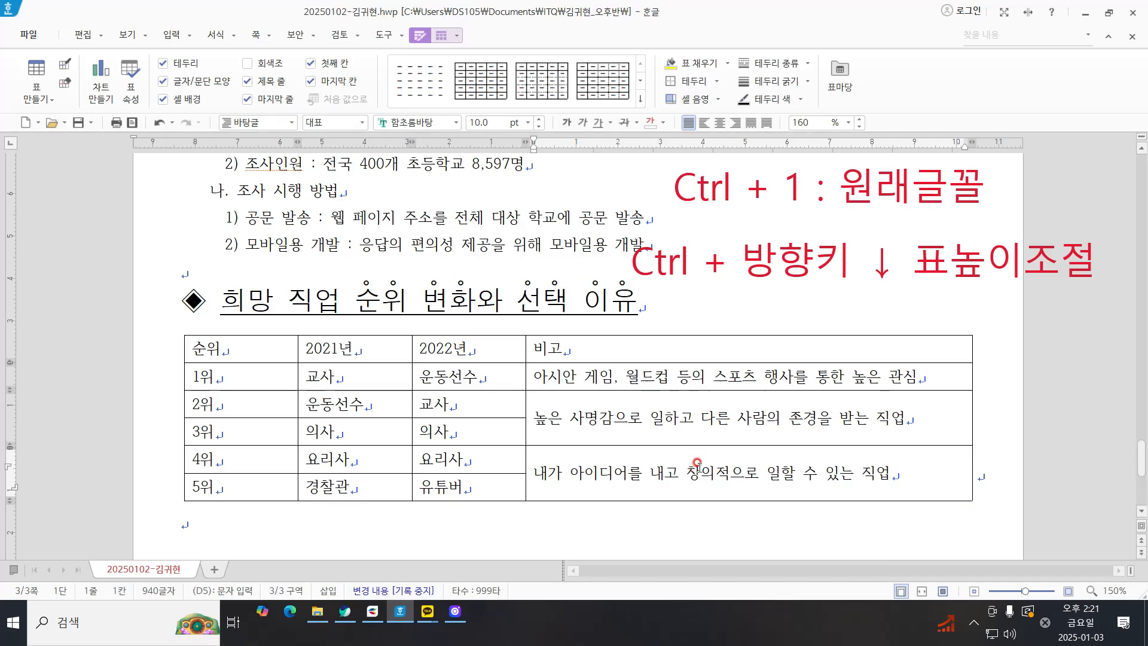
pyautogui.hotkey('ctrl', 'z')
pyautogui.rightClick(675, 457)
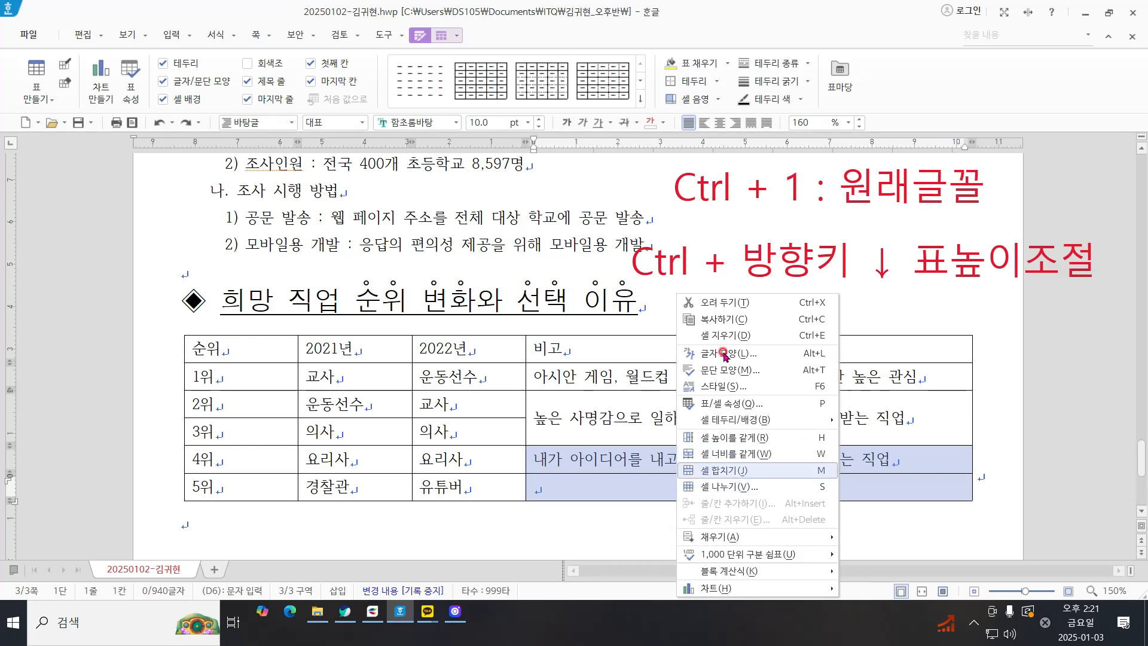
# Step: Merge the 비고 cells of the 4위 and 5위 rows into one cell
pyautogui.moveTo(622, 459); pyautogui.dragTo(624, 490)
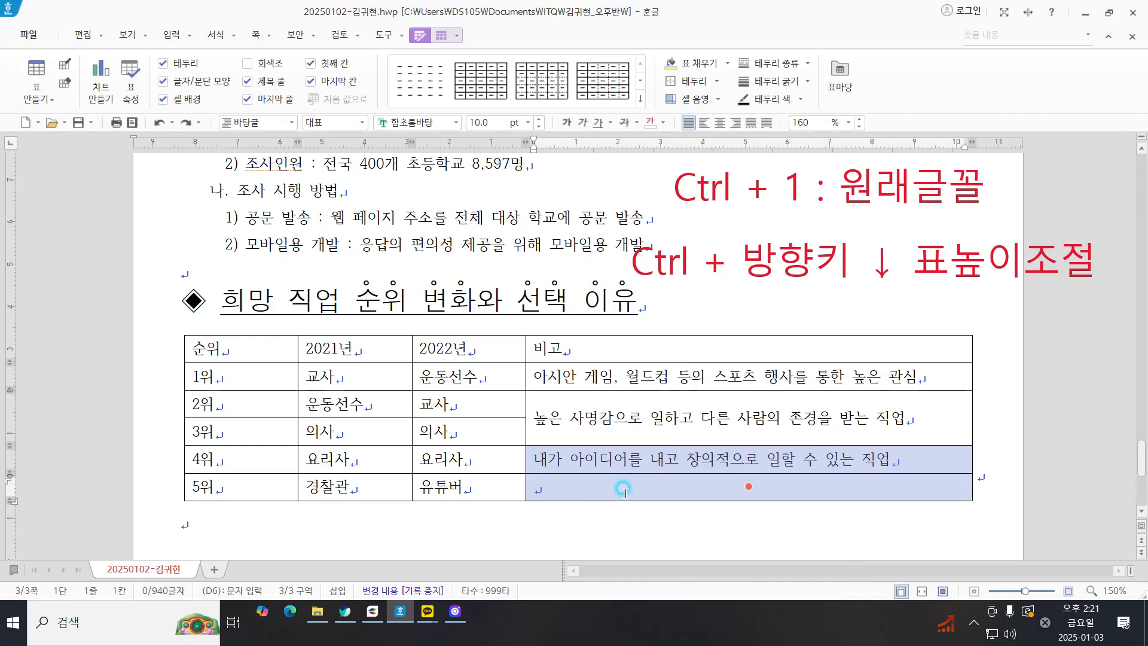
pyautogui.press('m')
pyautogui.click(637, 477)
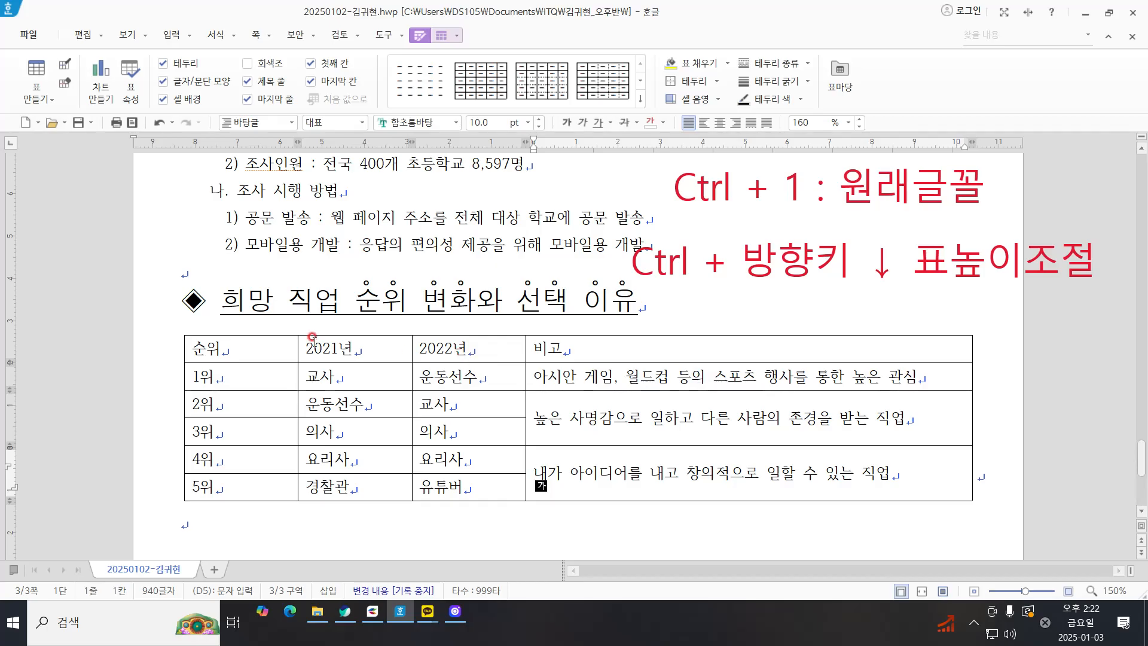
# Step: Set the font of all cells in the job-ranking table to 돋움 and center their text
pyautogui.press('F5')
pyautogui.press('F5')
pyautogui.press('F5')
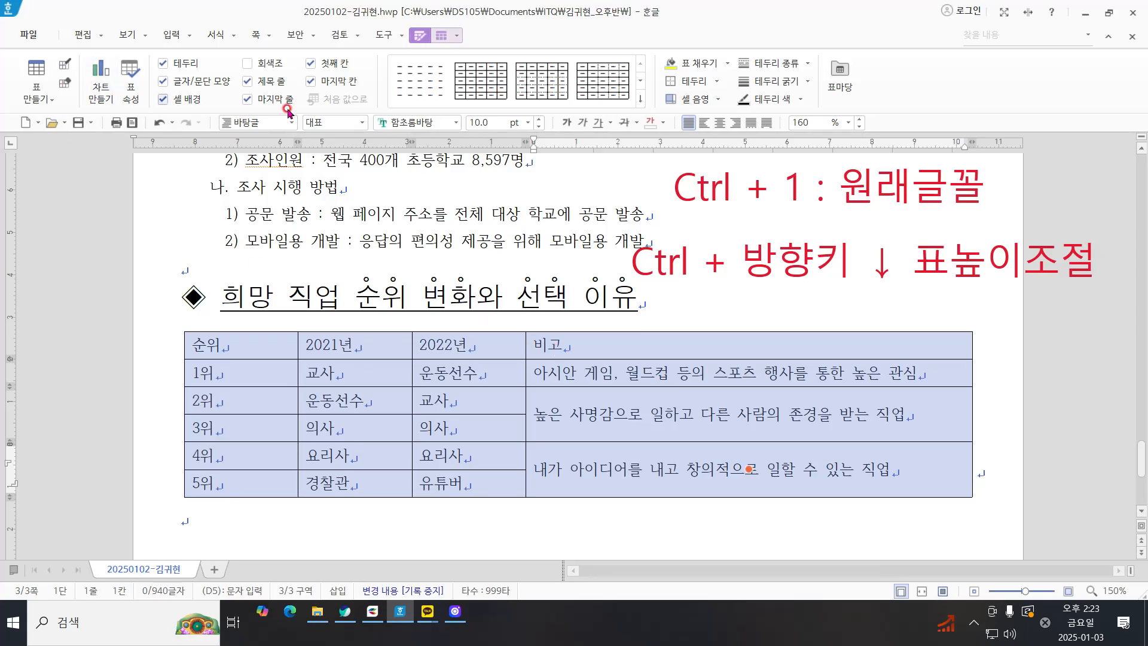
pyautogui.click(448, 122)
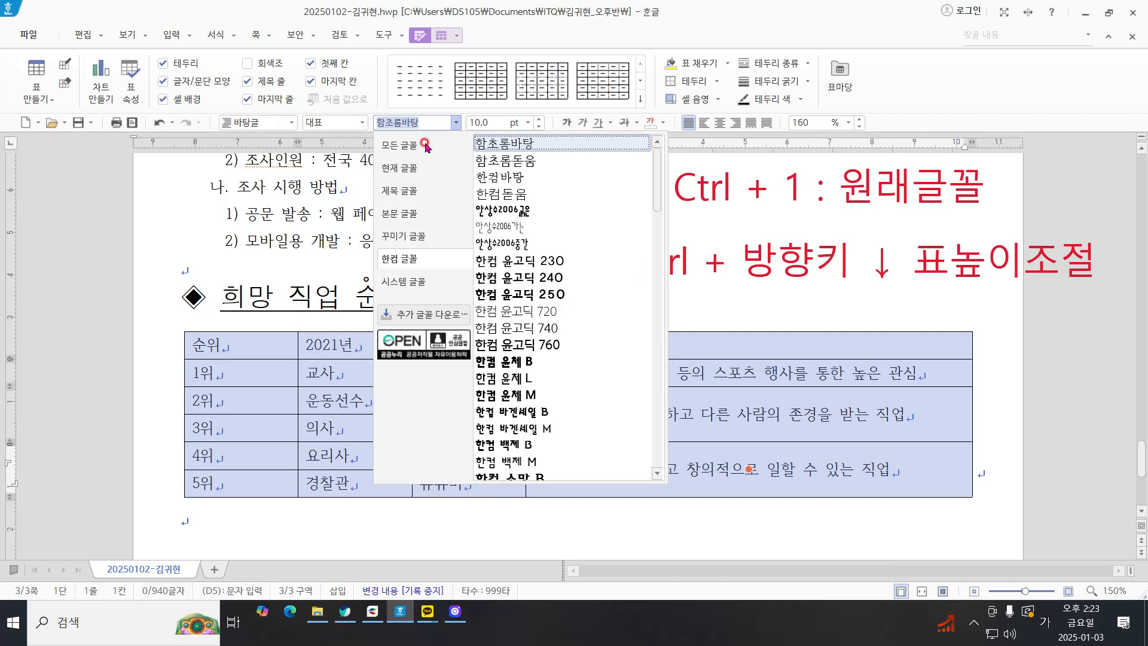
pyautogui.click(455, 123)
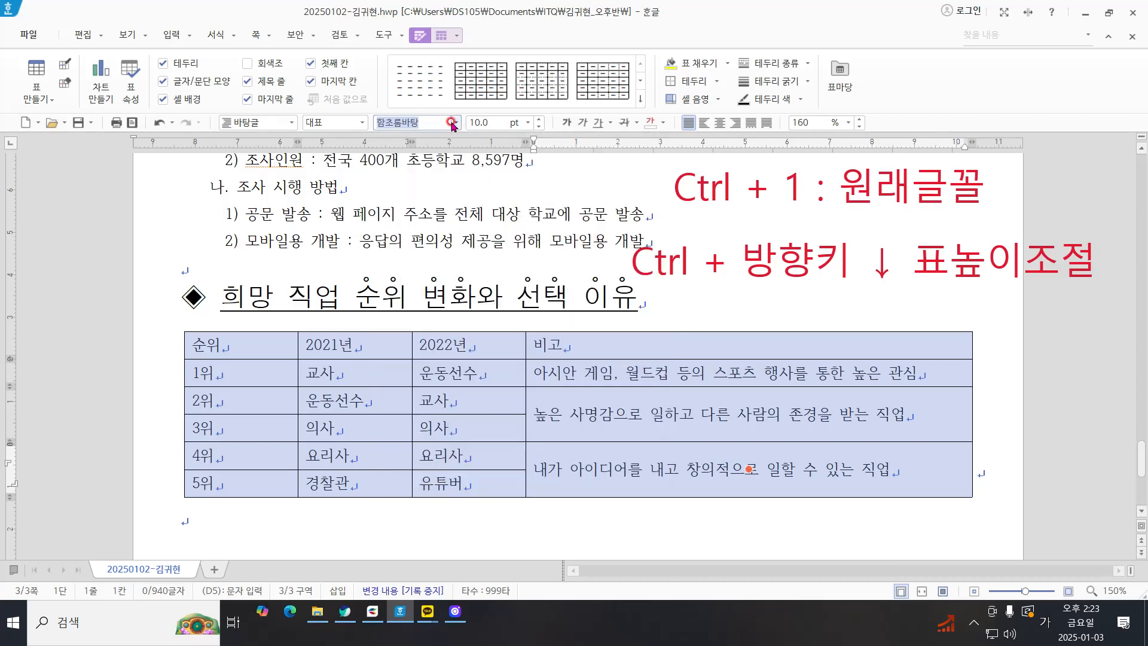
pyautogui.click(454, 123)
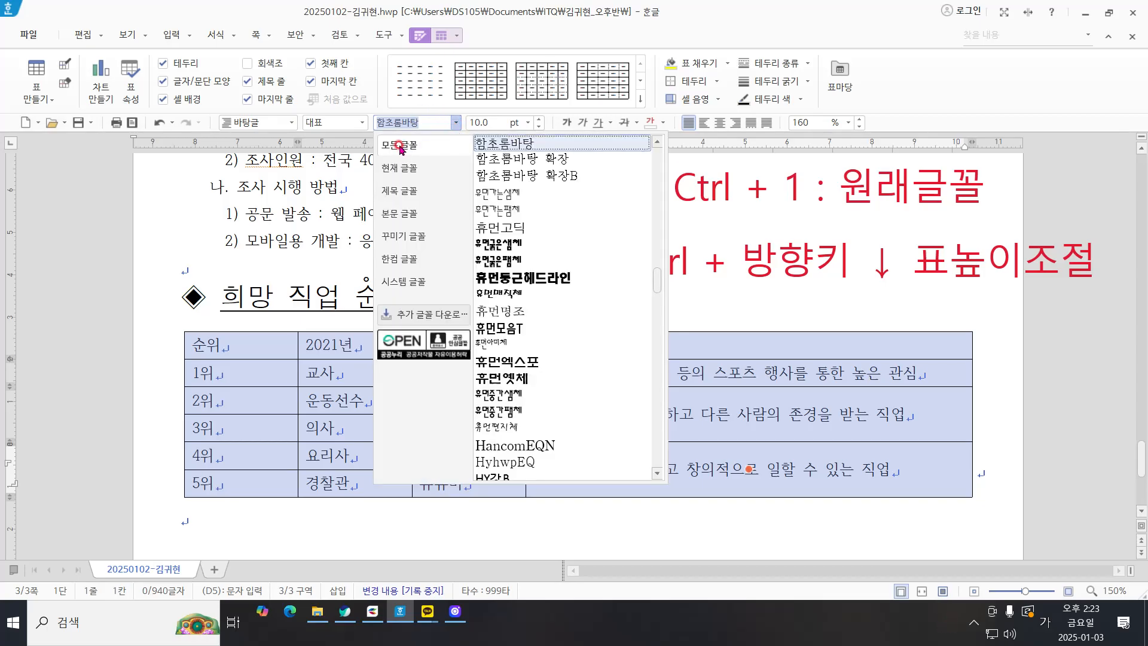
pyautogui.press('ctrl')
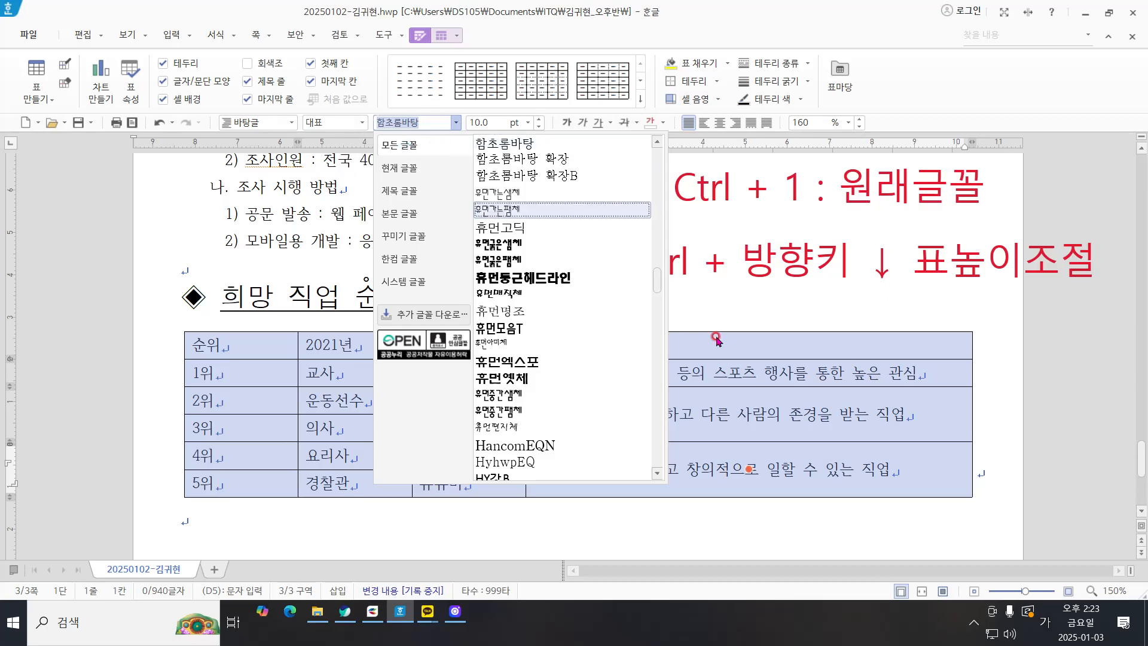
pyautogui.scroll(-6, 552, 306)
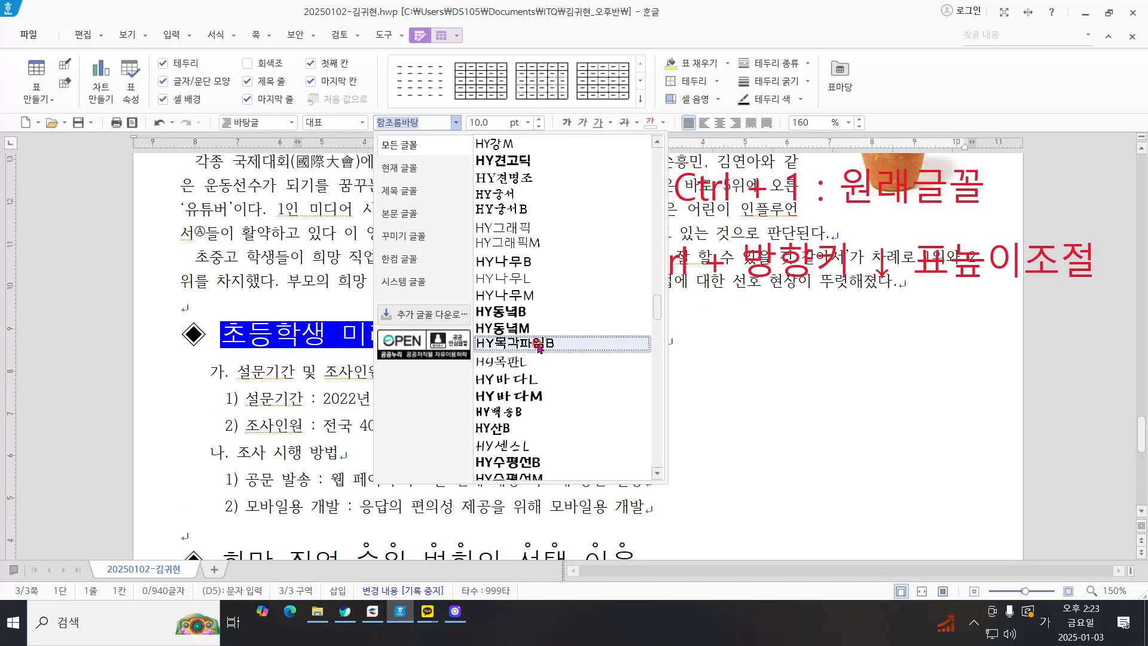
pyautogui.scroll(8, 538, 275)
pyautogui.scroll(8, 518, 263)
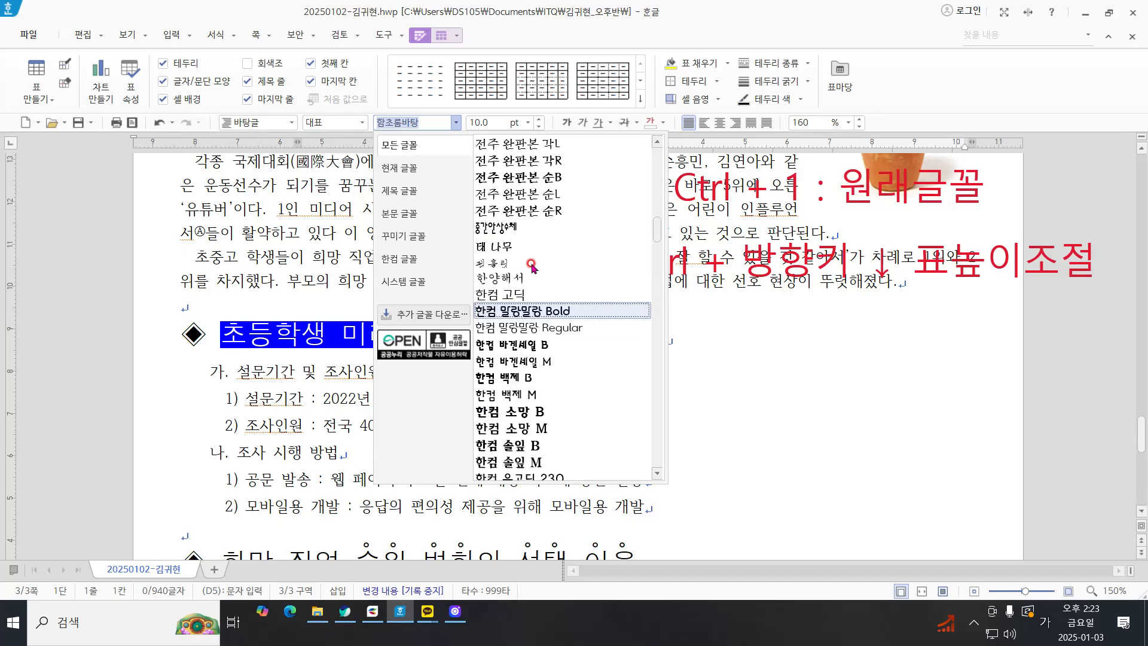
pyautogui.scroll(10, 497, 227)
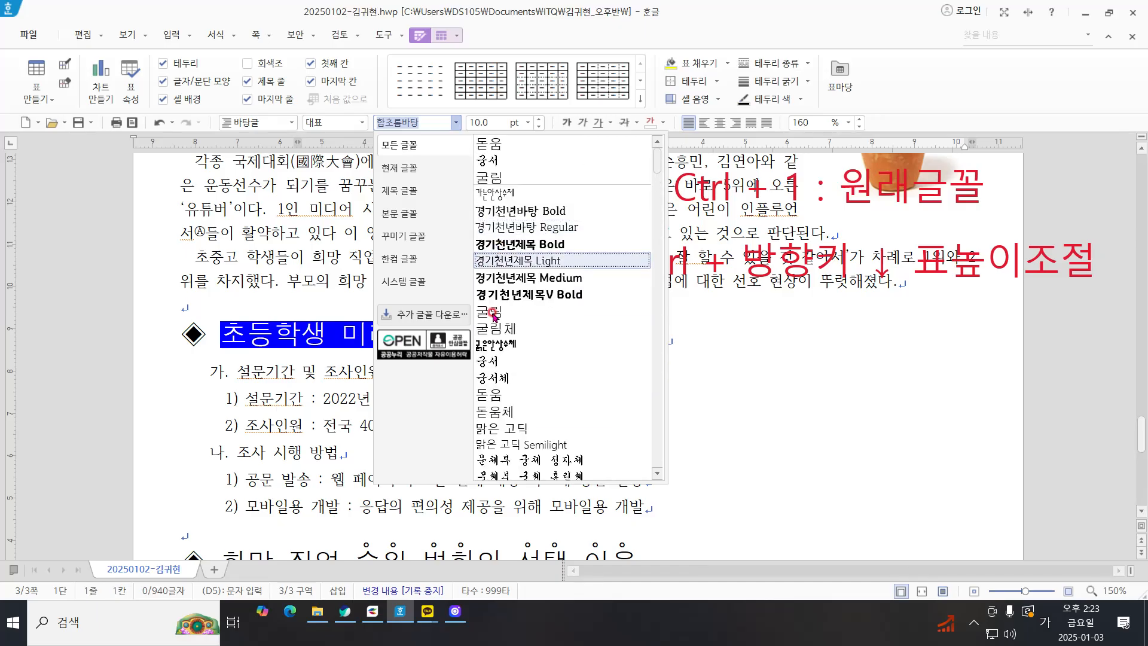
pyautogui.click(495, 394)
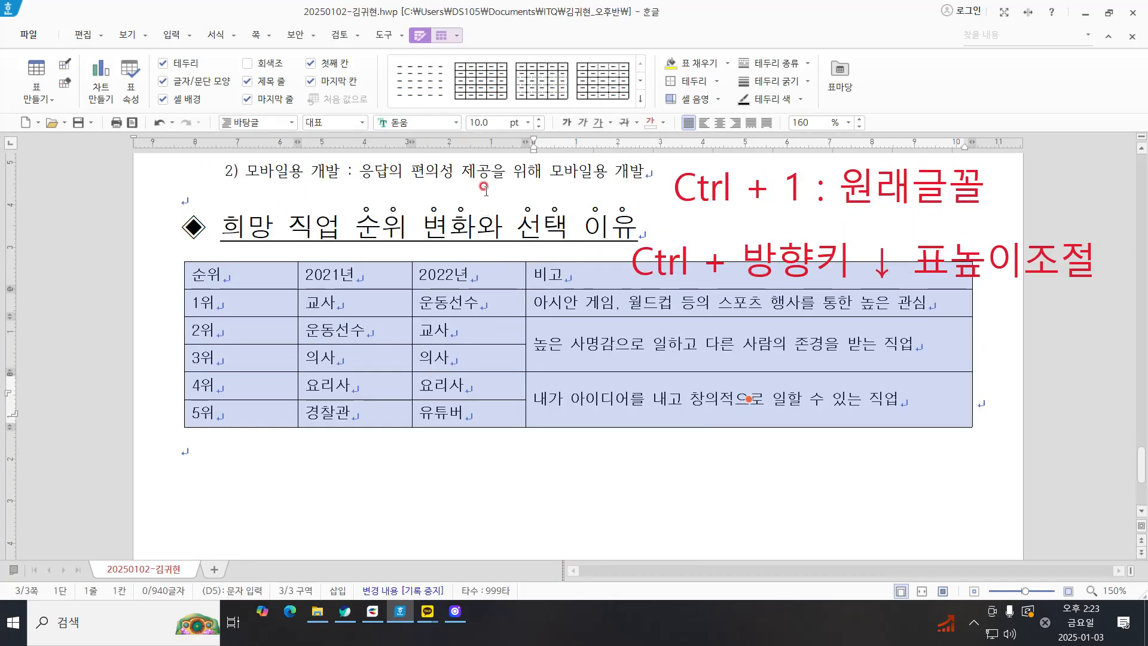
pyautogui.click(715, 124)
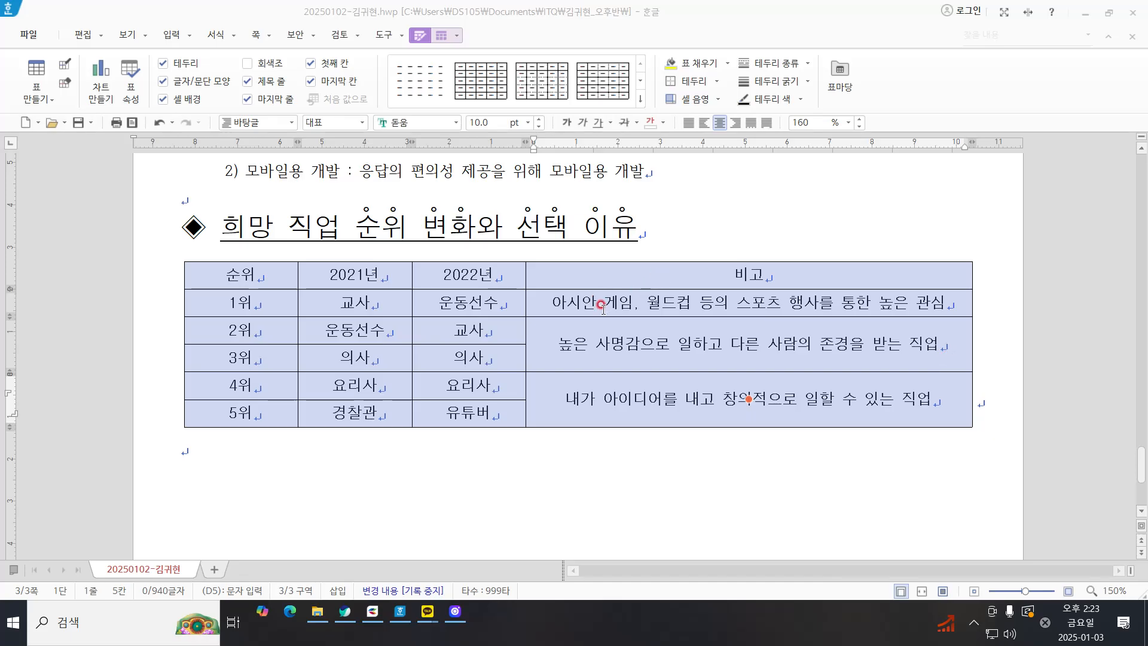
# Step: Apply a 0.5 mm double line to the outer borders of the whole table
pyautogui.rightClick(733, 217)
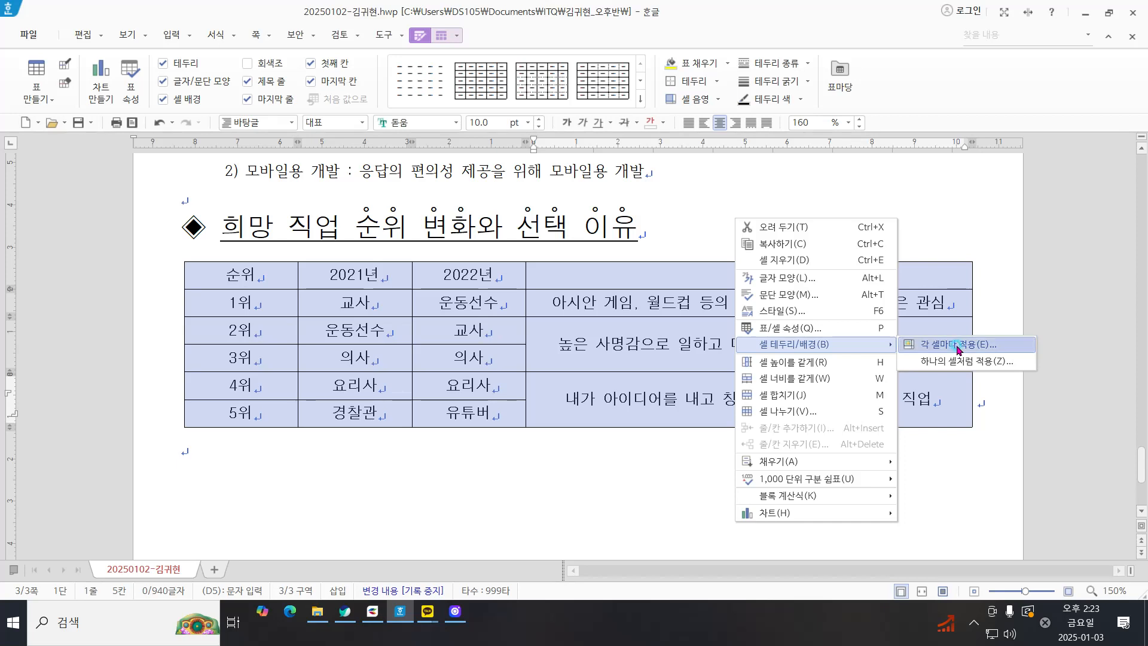
pyautogui.click(957, 348)
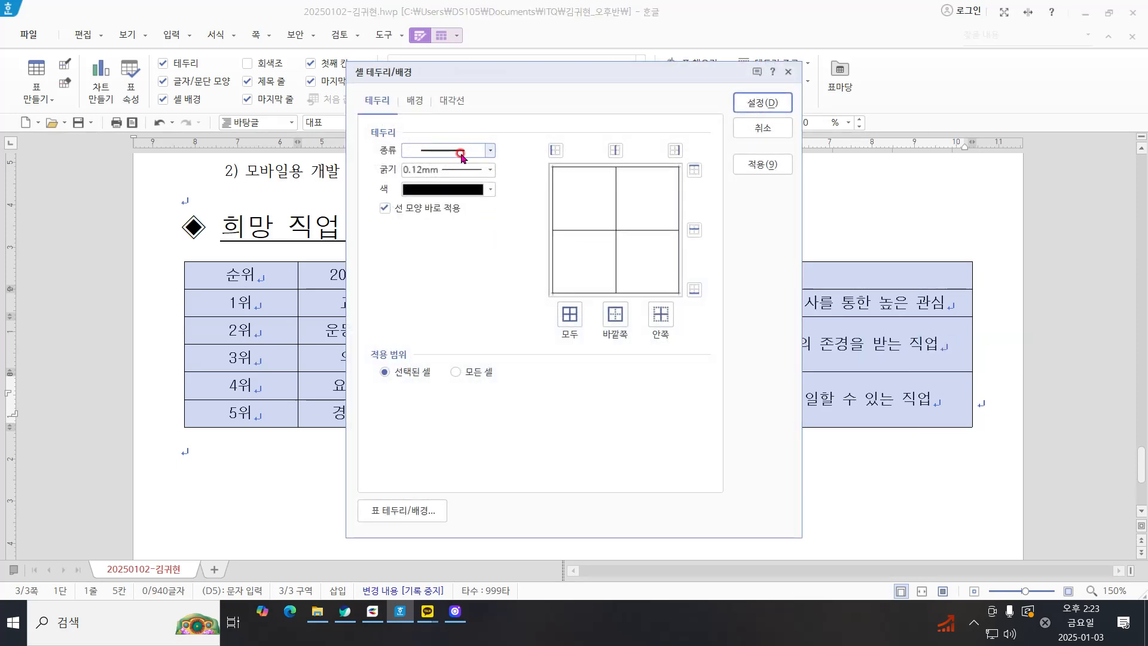
pyautogui.click(461, 151)
pyautogui.click(461, 151)
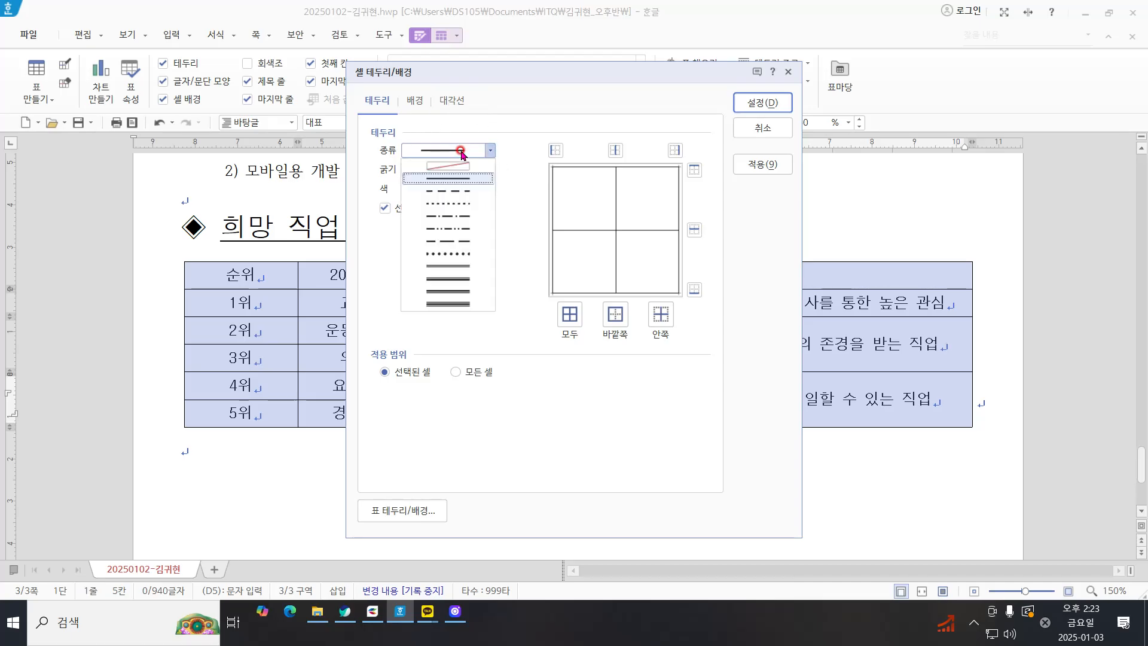
pyautogui.click(448, 266)
pyautogui.click(682, 261)
pyautogui.click(614, 317)
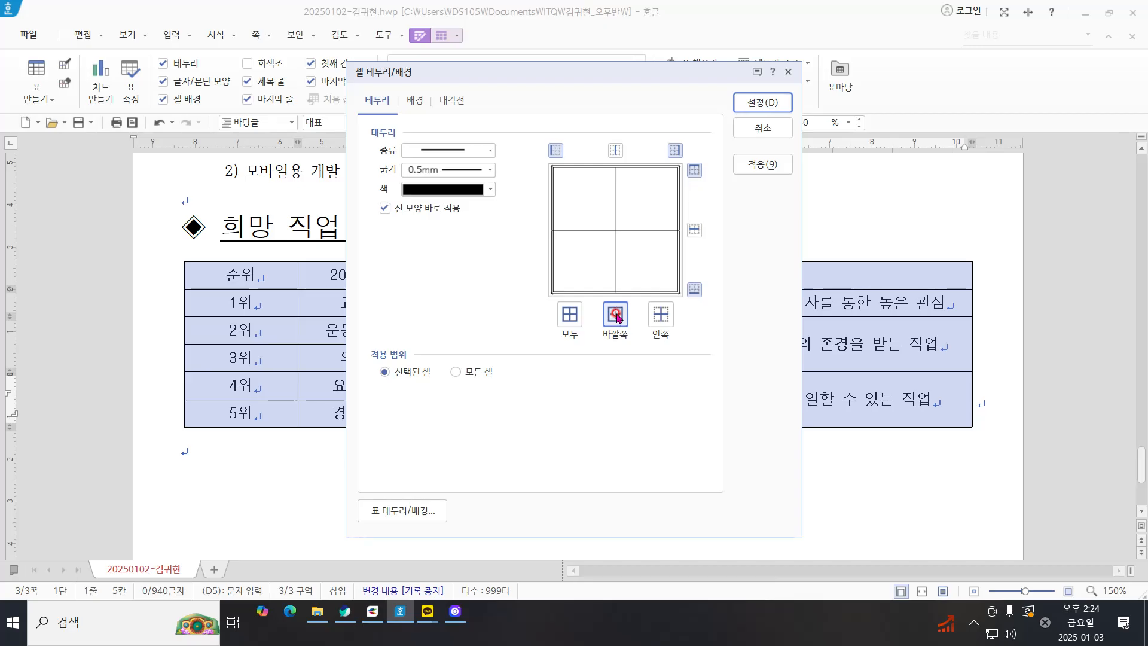
pyautogui.click(755, 102)
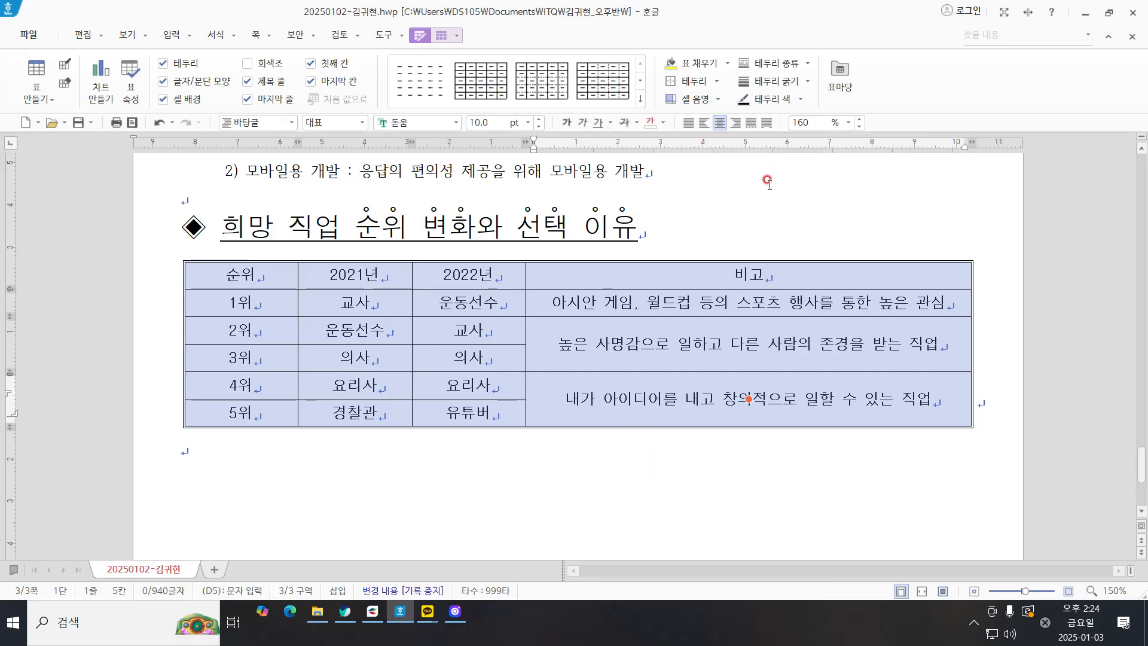
# Step: Remove the left and right outer border lines of the whole table by setting them to no line
pyautogui.rightClick(739, 178)
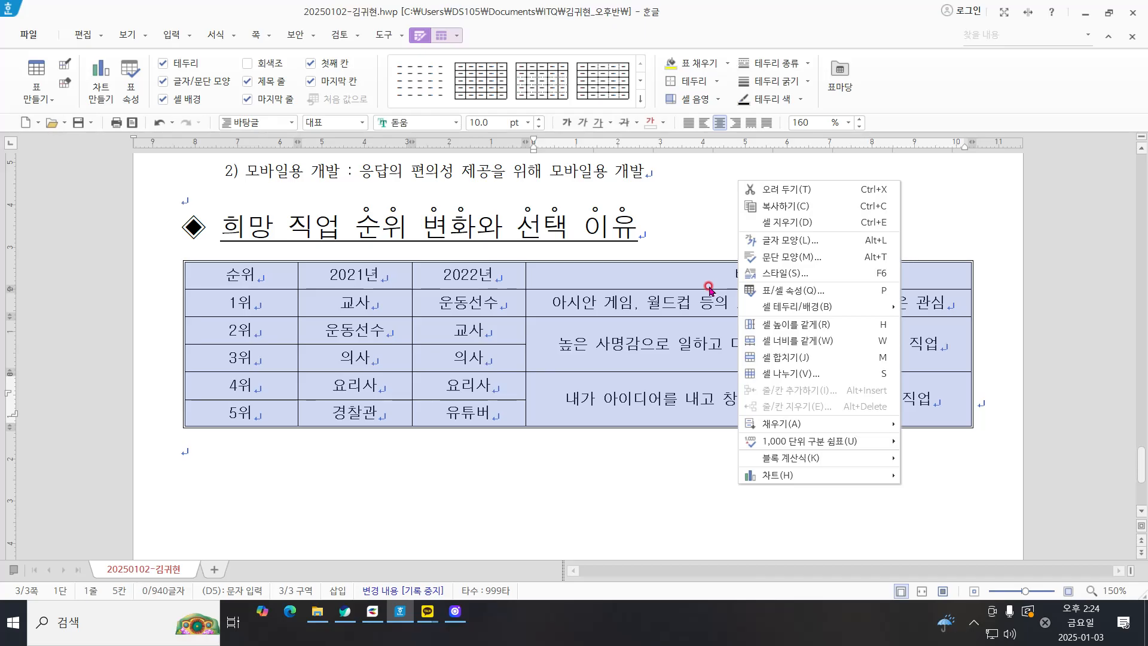
pyautogui.click(884, 306)
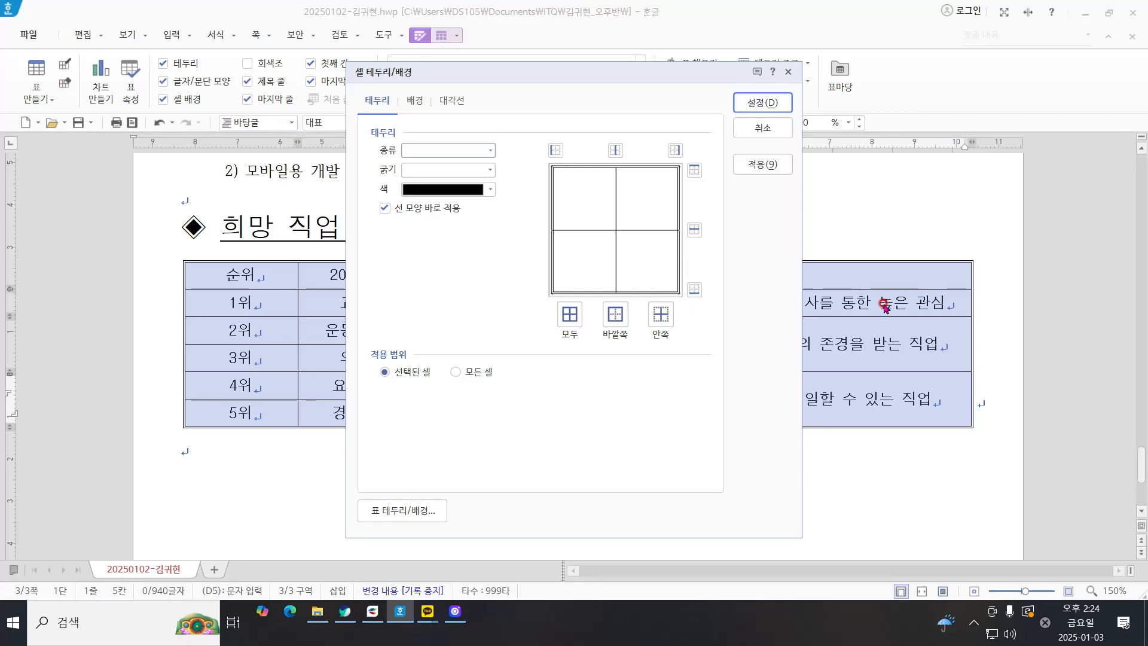
pyautogui.click(469, 150)
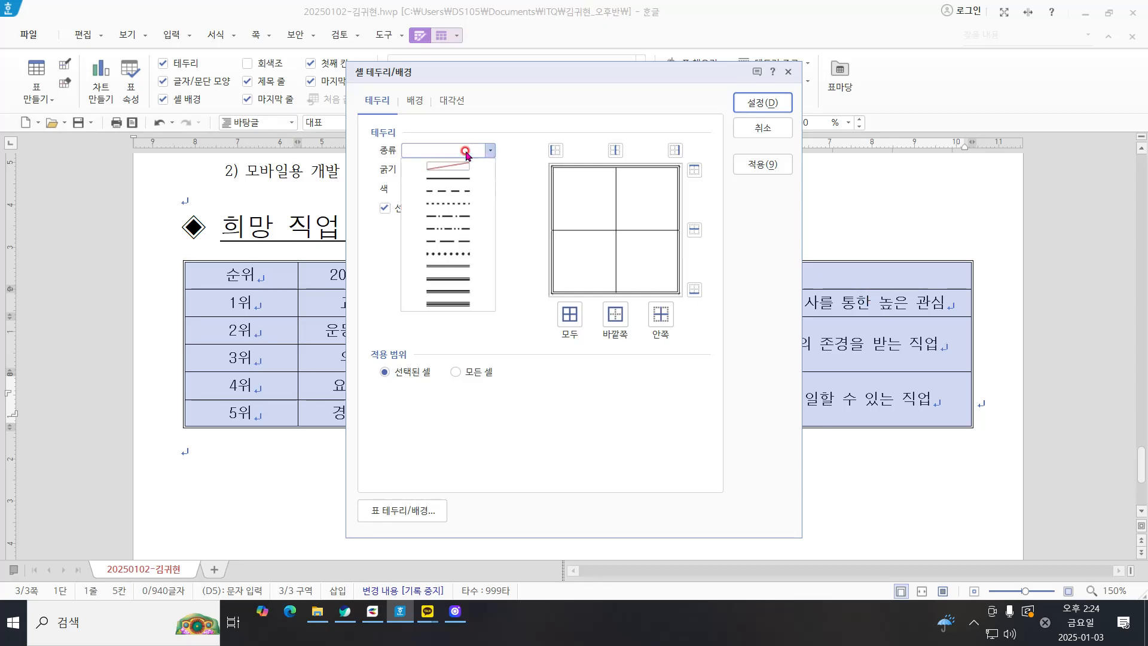
pyautogui.click(453, 167)
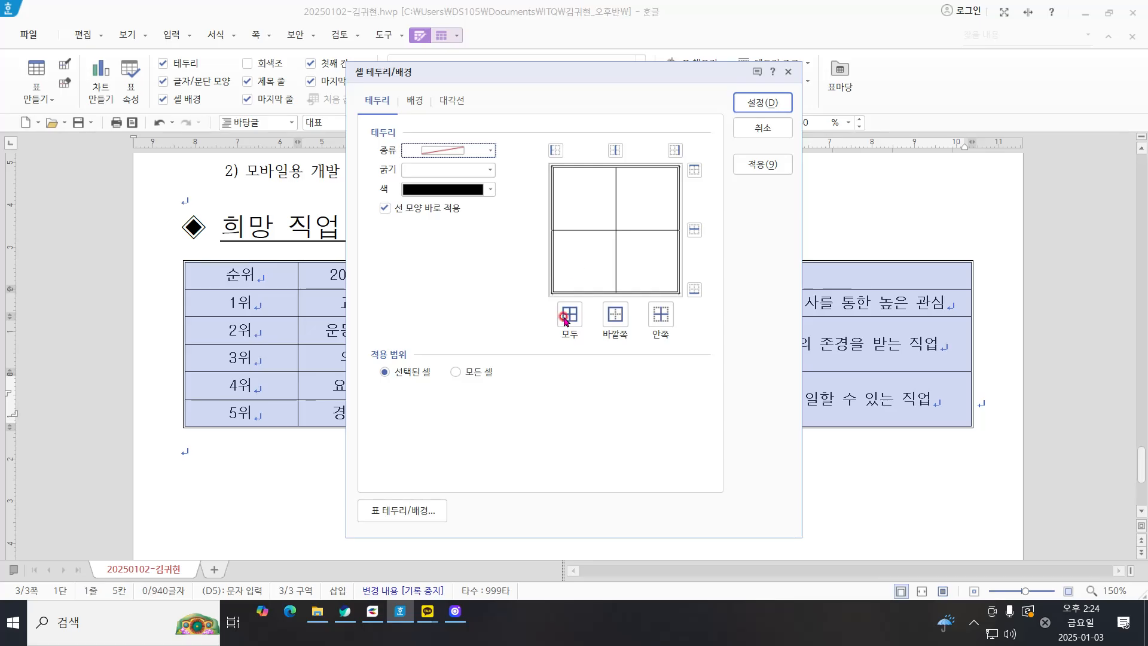
pyautogui.click(557, 150)
pyautogui.click(557, 150)
pyautogui.click(557, 151)
pyautogui.click(674, 150)
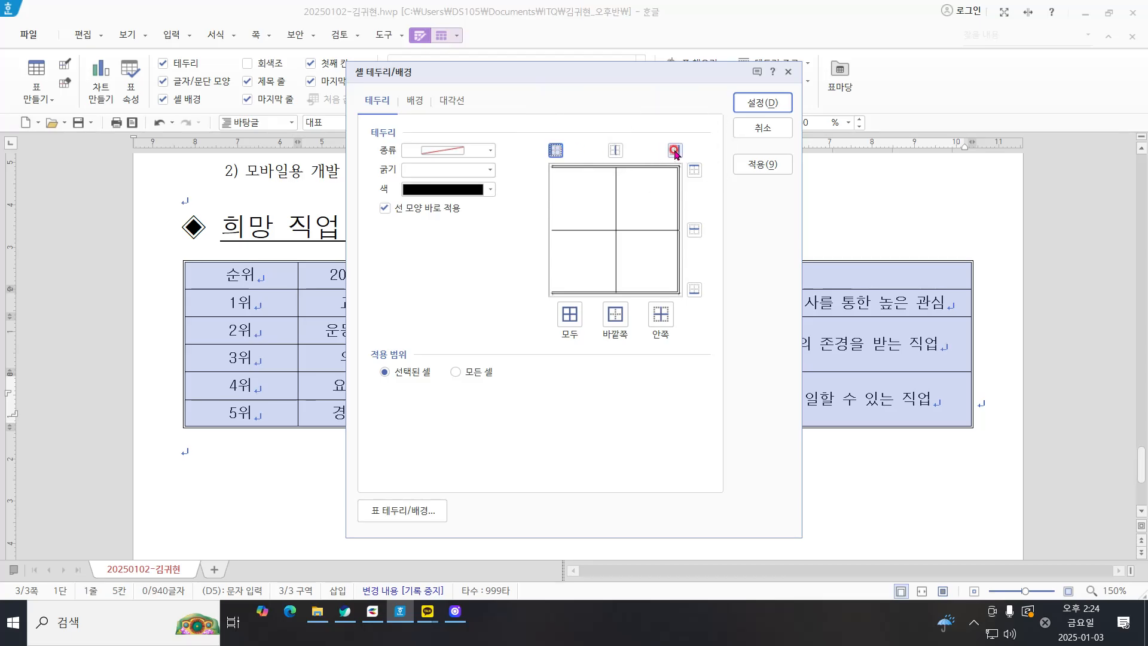
pyautogui.click(675, 151)
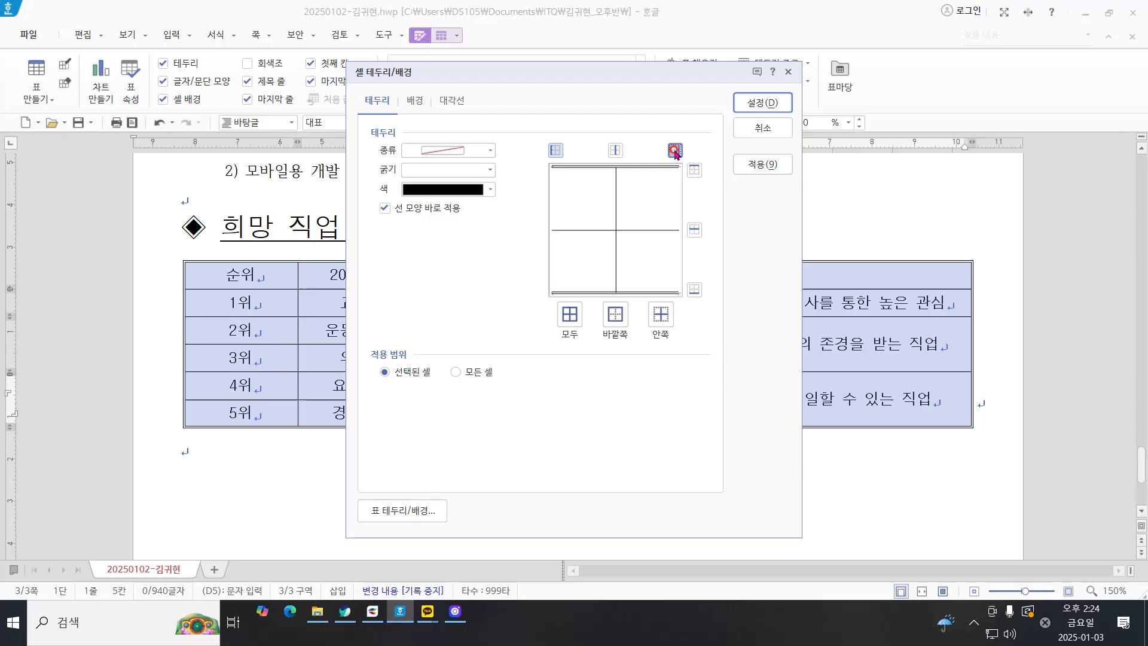
pyautogui.click(763, 102)
# Step: Give the table's header row a 0.5 mm double line as its bottom border
pyautogui.moveTo(257, 273); pyautogui.dragTo(822, 276)
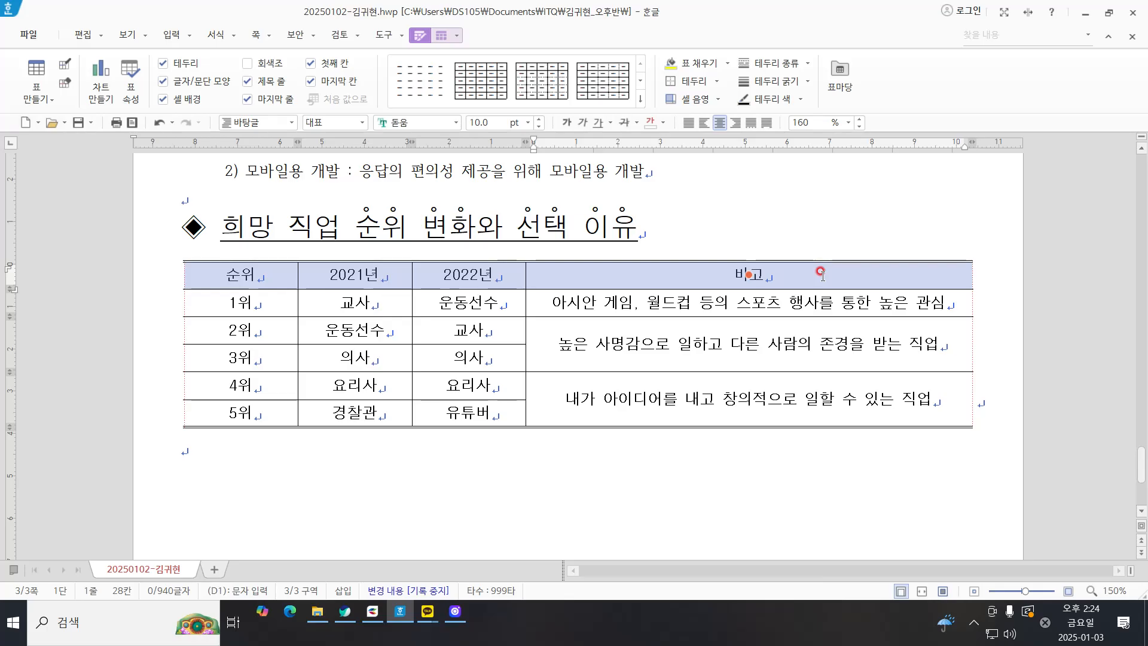
pyautogui.rightClick(724, 219)
pyautogui.moveTo(784, 344)
pyautogui.click(910, 346)
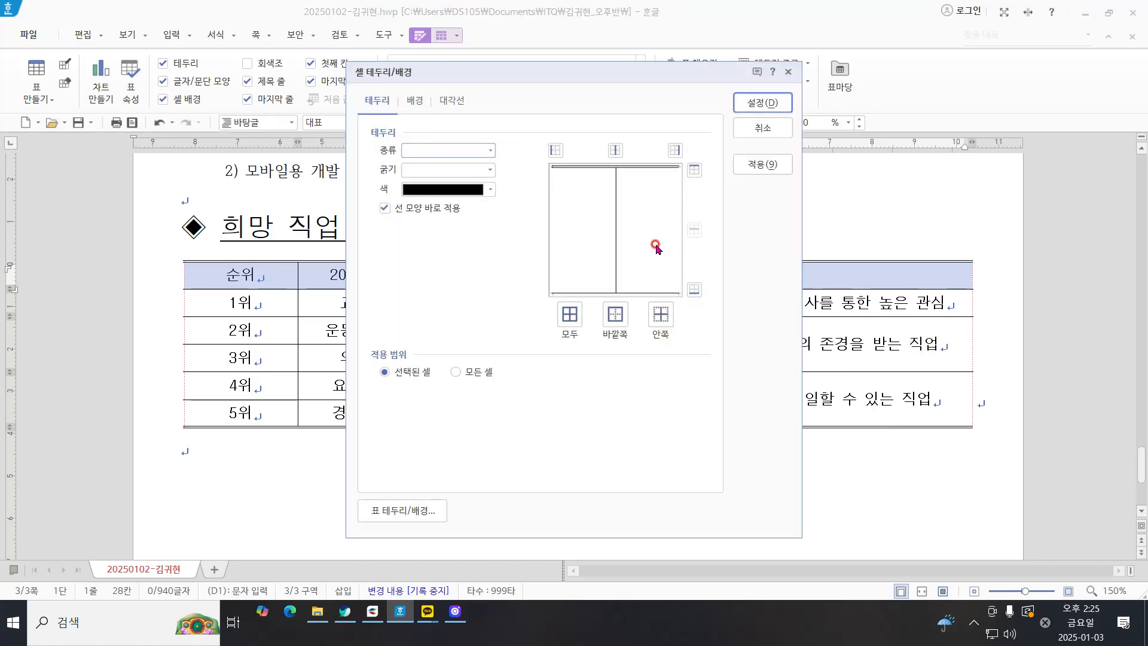
pyautogui.click(447, 151)
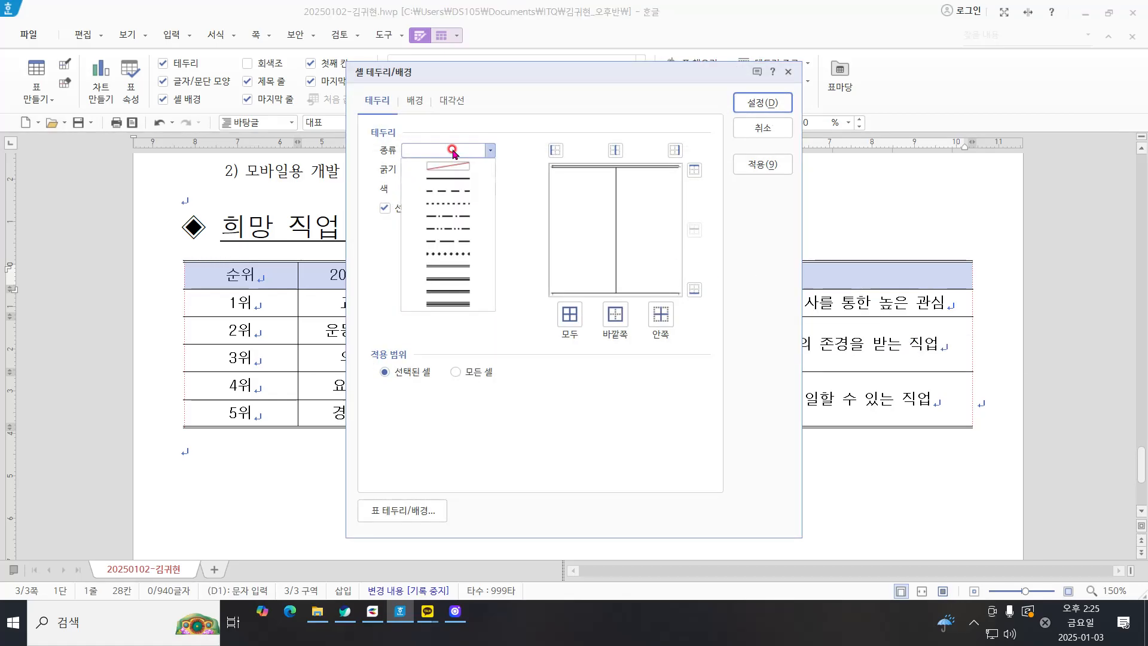
pyautogui.click(475, 267)
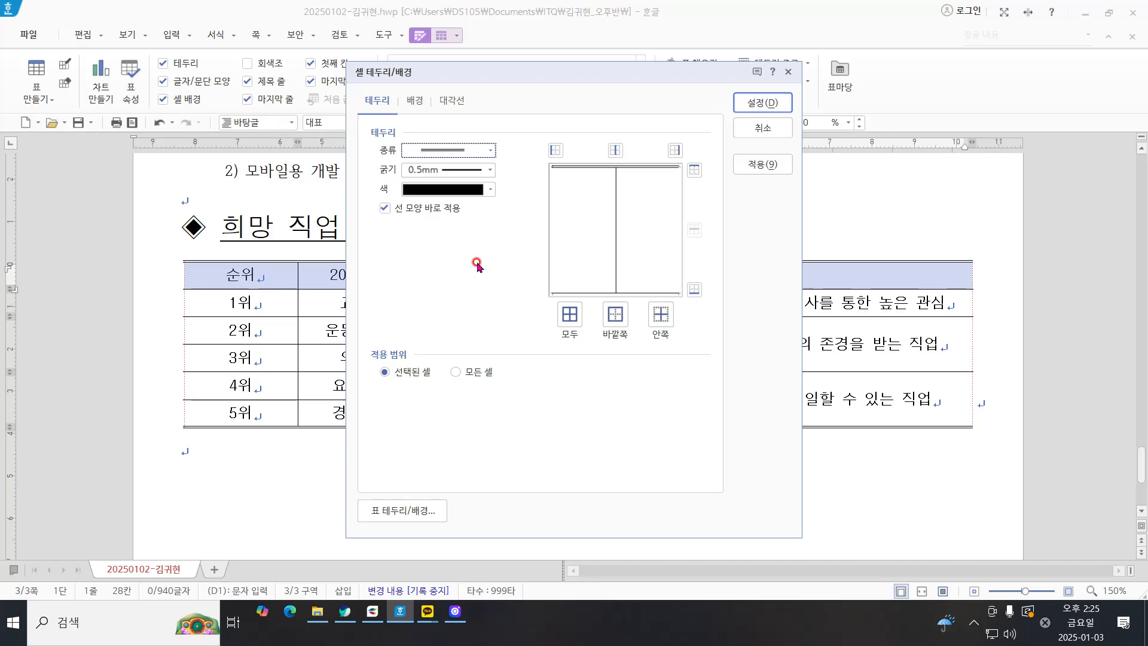
pyautogui.click(694, 289)
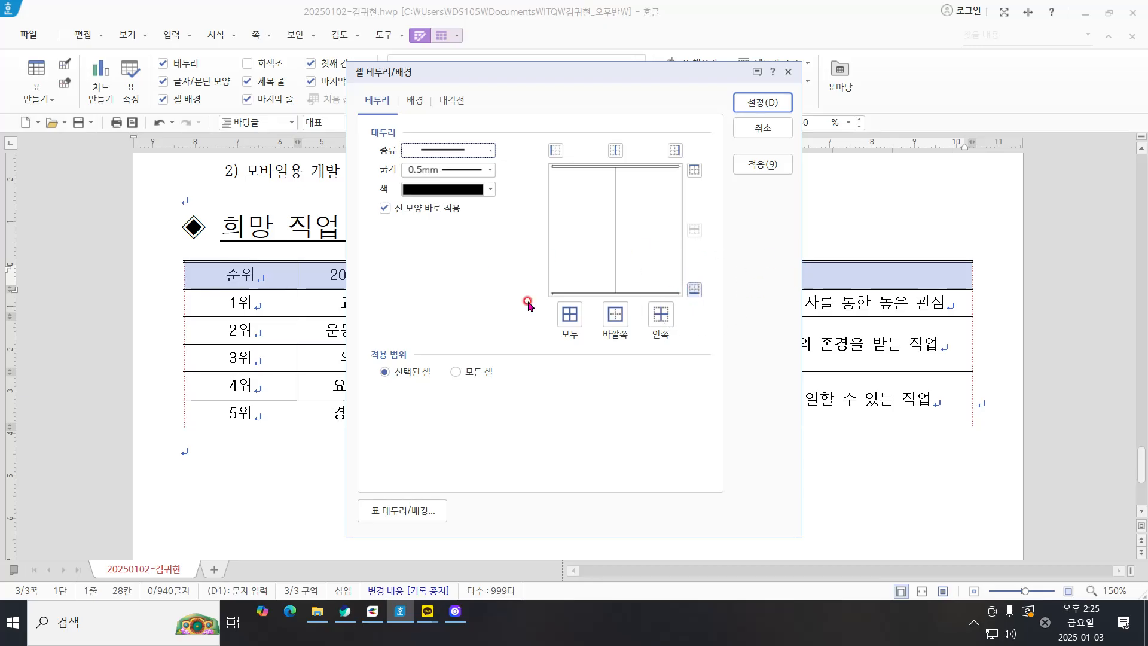
pyautogui.click(693, 289)
pyautogui.press('ctrl')
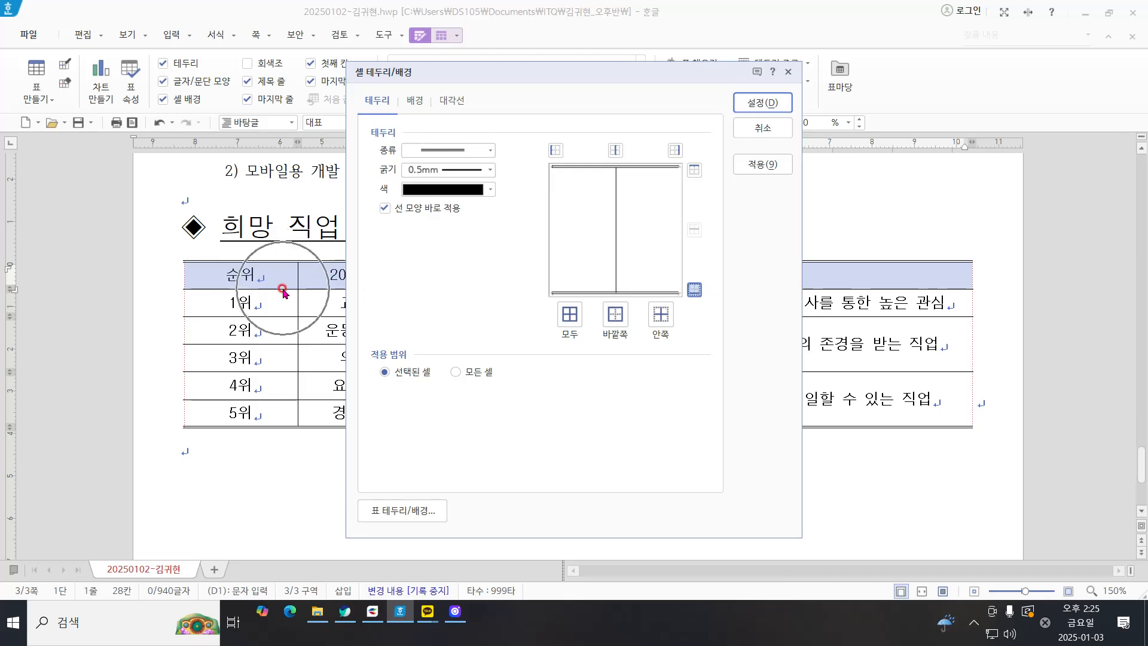
pyautogui.press('ctrl')
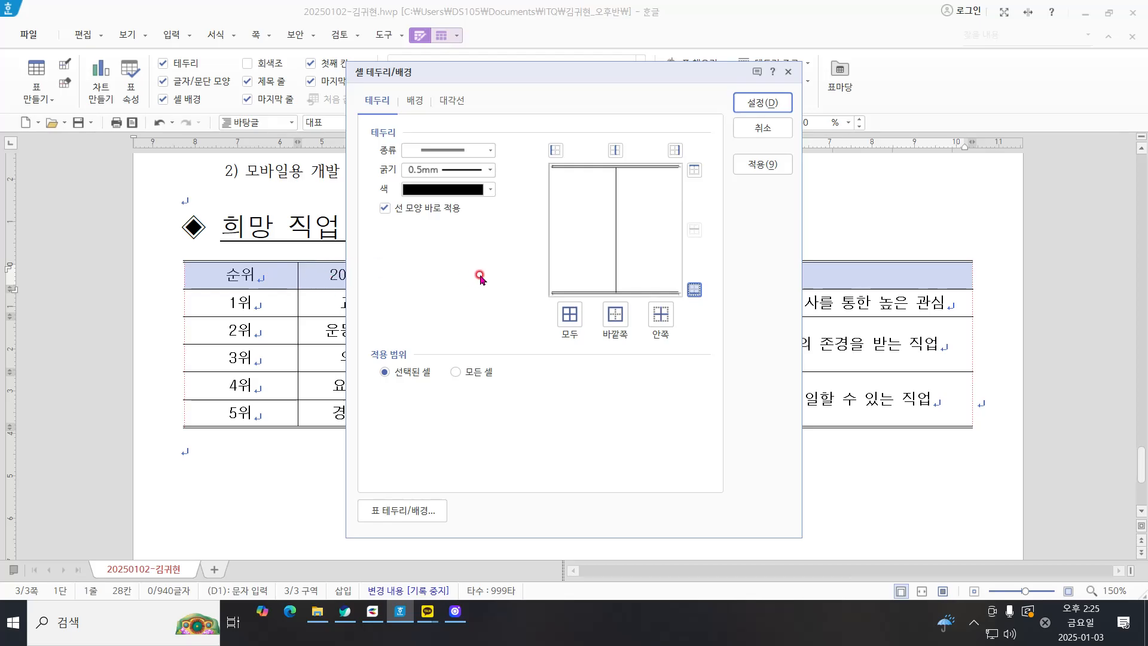
pyautogui.press('ctrl')
# Step: Choose a gradient (그러데이션) as the background fill for the header row cells
pyautogui.press('ctrl')
pyautogui.press('ctrl')
pyautogui.press('ctrl')
pyautogui.press('ctrl')
pyautogui.press('ctrl')
pyautogui.click(413, 101)
pyautogui.press('ctrl')
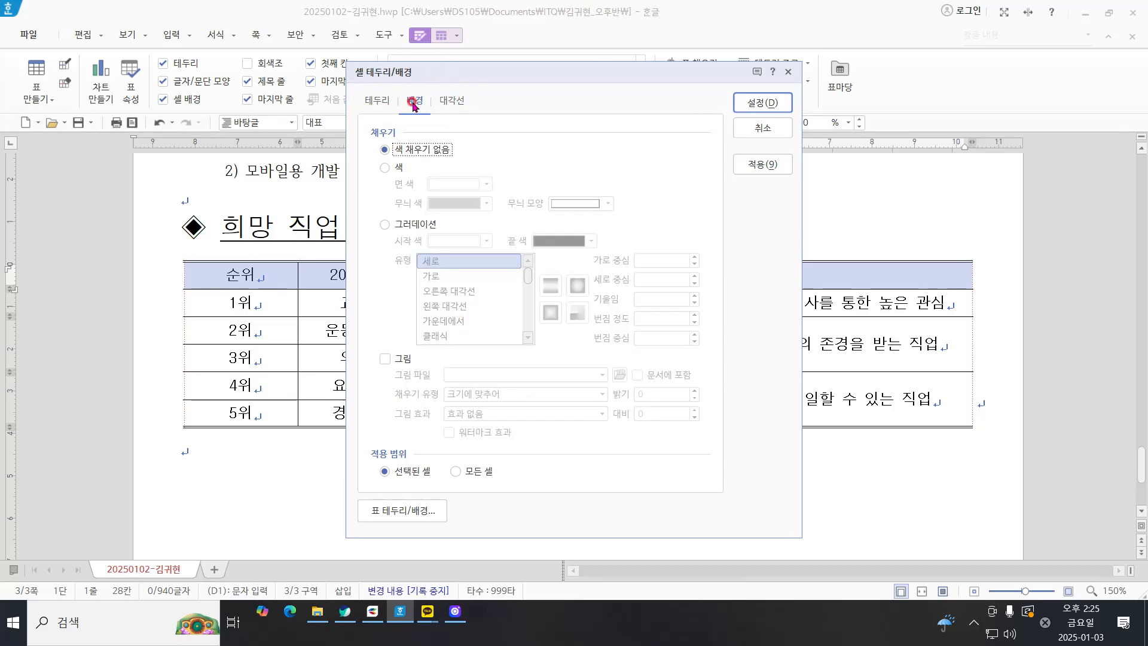
pyautogui.press('ctrl')
pyautogui.press('ctrl')
pyautogui.press('ctrl')
pyautogui.press('ctrl')
pyautogui.press('ctrl')
pyautogui.click(417, 225)
pyautogui.press('ctrl')
pyautogui.press('ctrl')
pyautogui.press('ctrl')
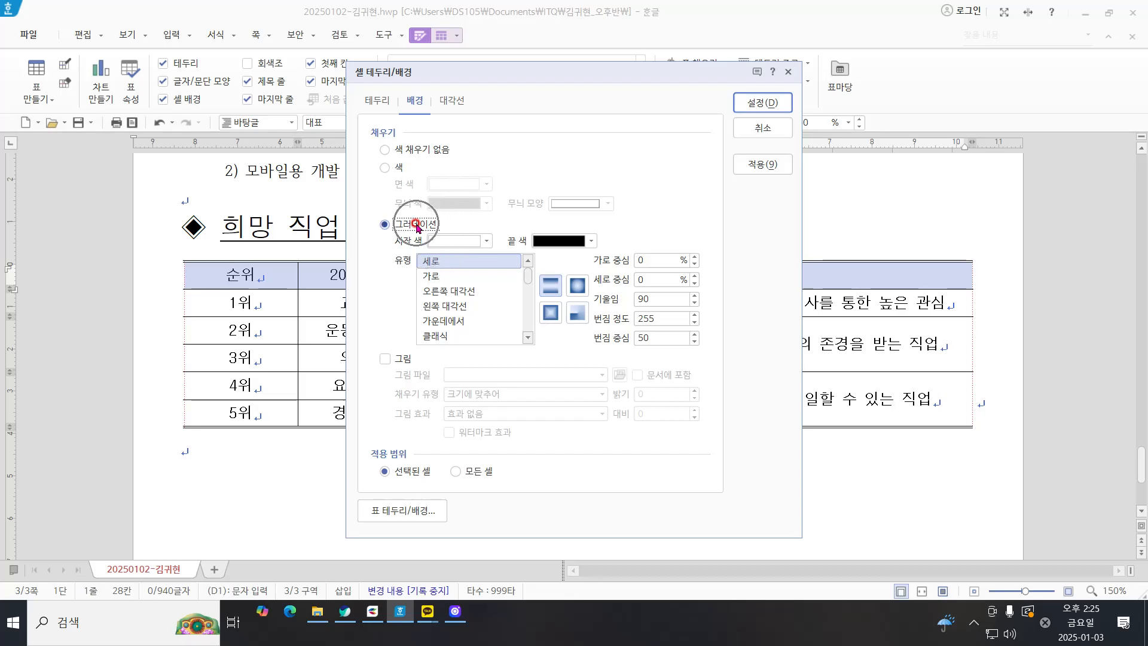
pyautogui.press('ctrl')
pyautogui.press('ctrl')
pyautogui.press('ctrl')
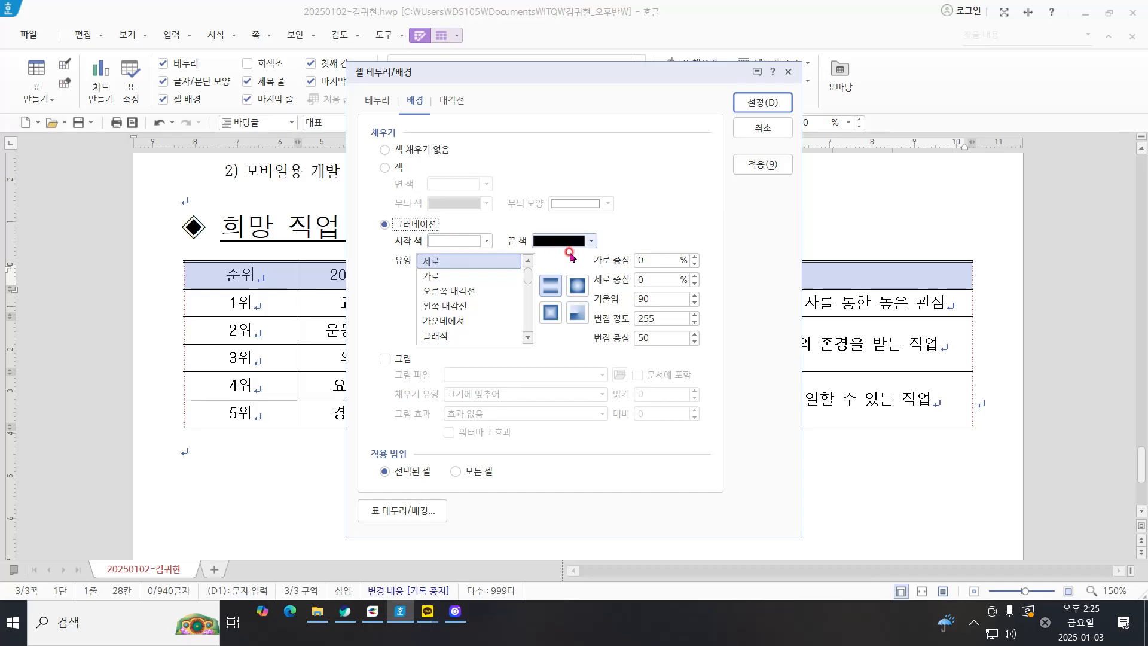
# Step: Set the end color of the header row's gradient to yellow (노랑, RGB 255,255,0)
pyautogui.click(553, 240)
pyautogui.click(589, 363)
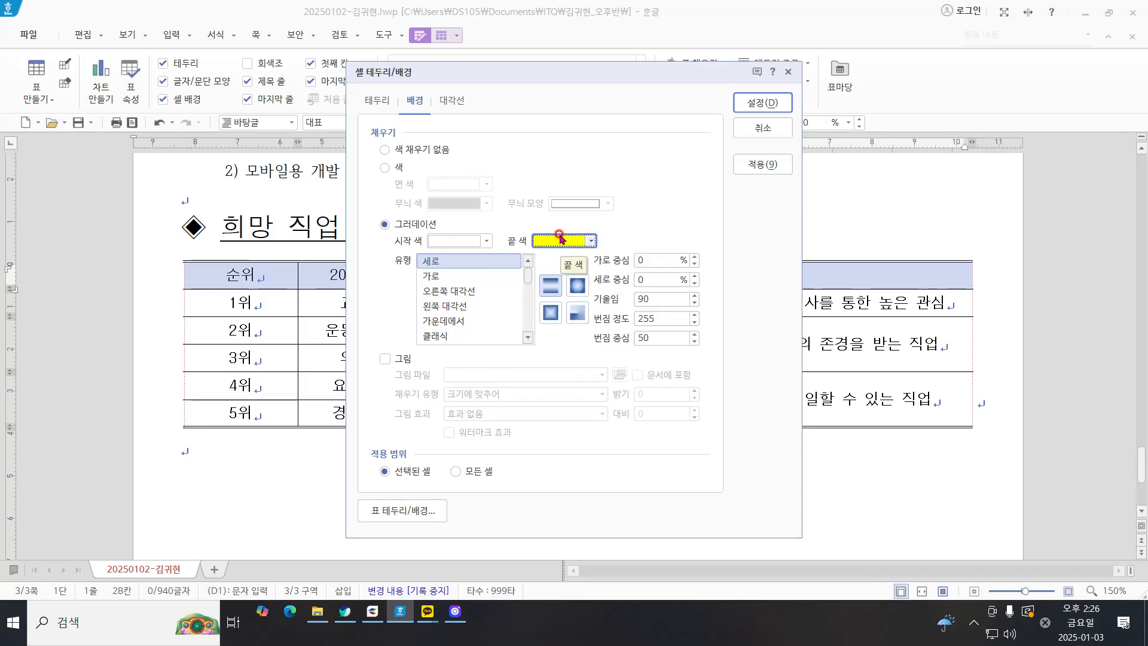
pyautogui.click(590, 241)
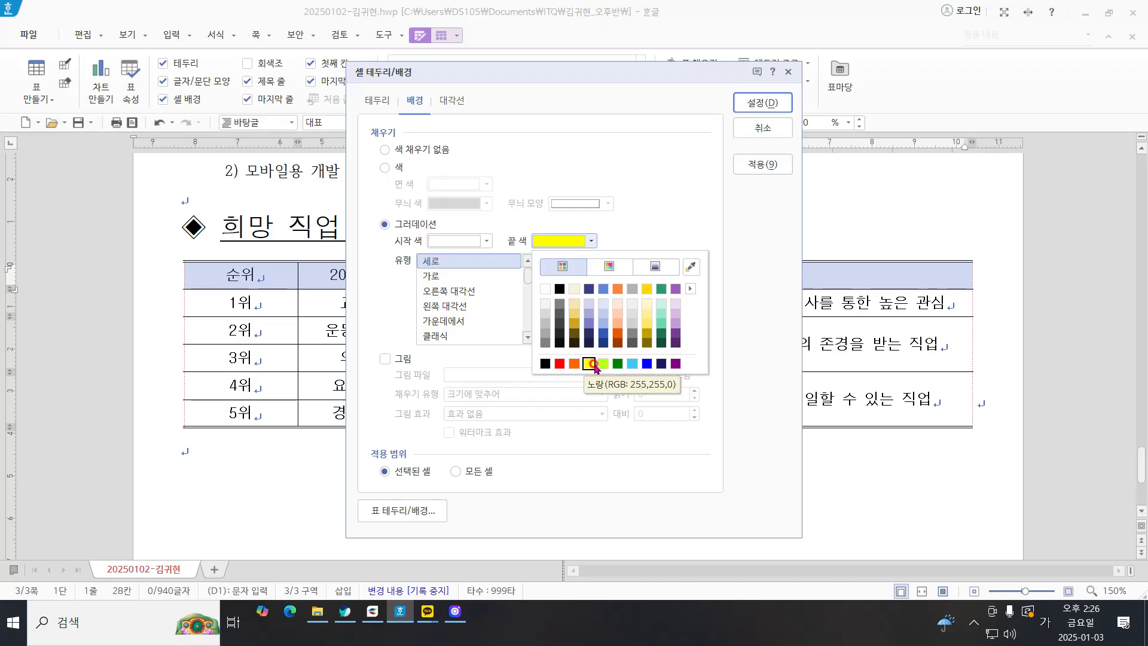
pyautogui.click(589, 364)
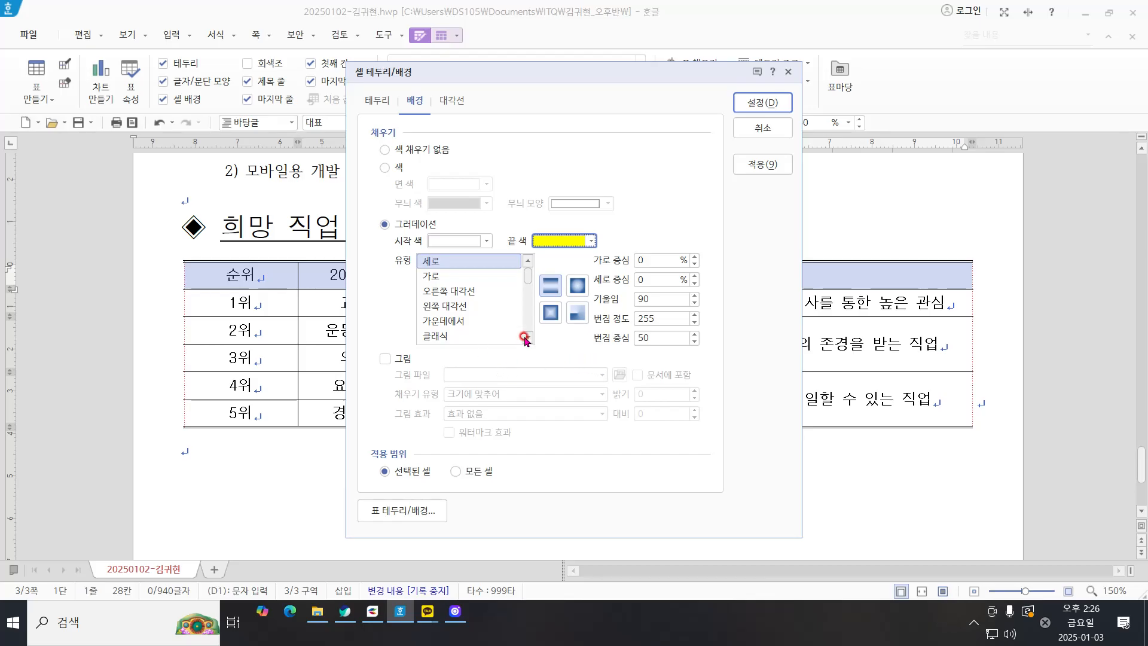
pyautogui.click(556, 243)
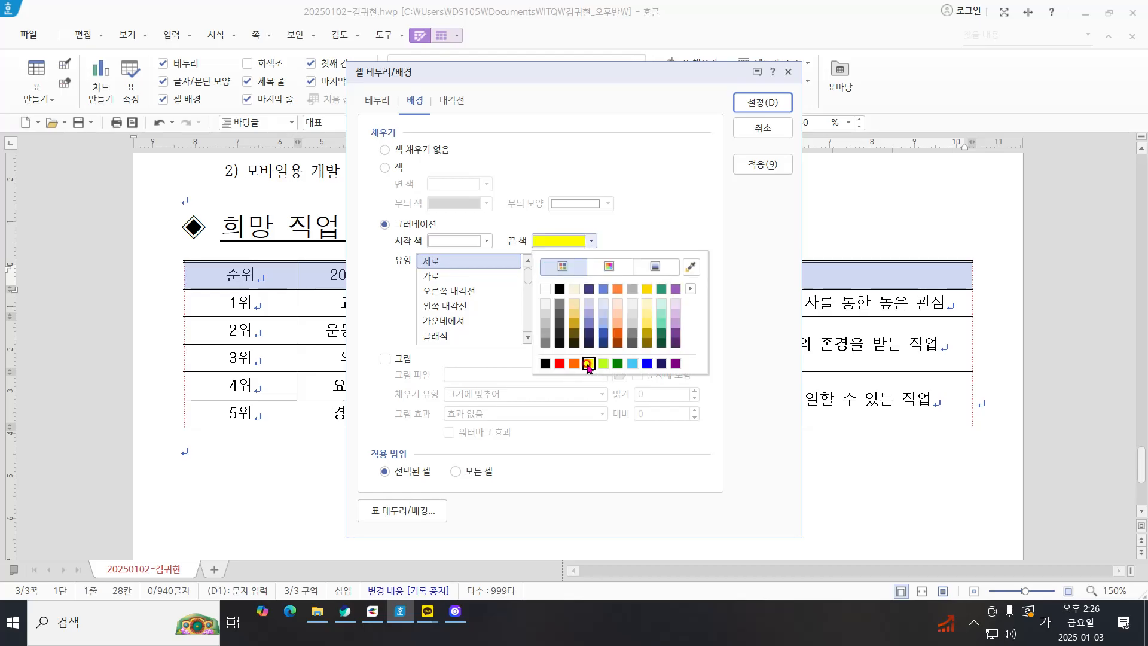
pyautogui.click(588, 364)
pyautogui.click(438, 232)
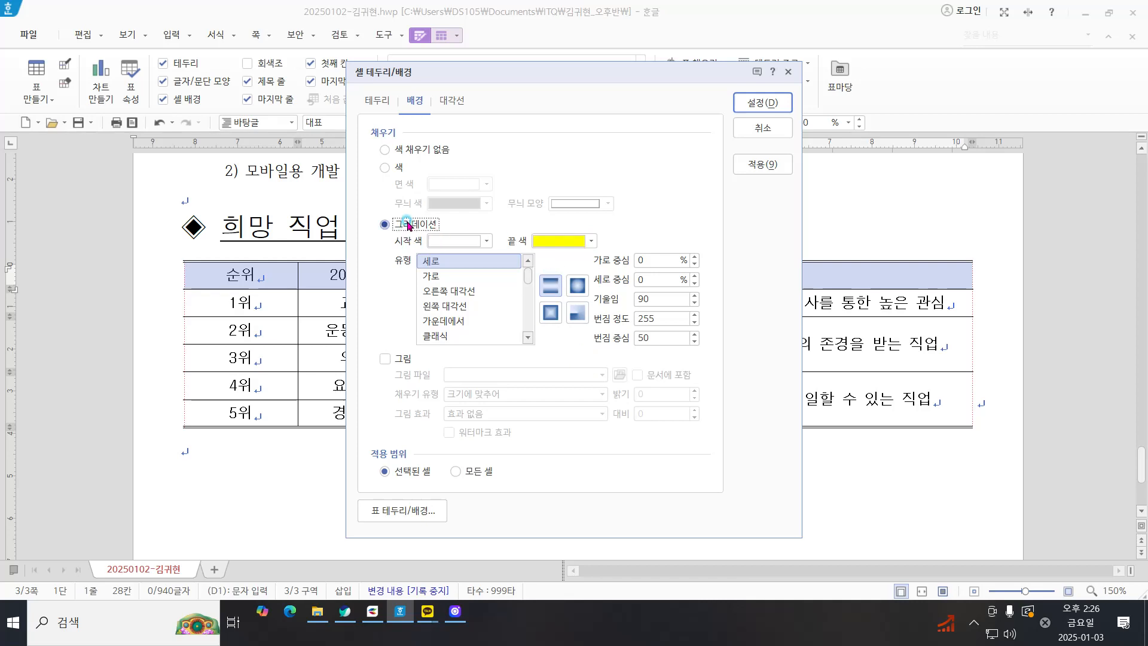
# Step: Apply the 가운데에서 gradient type with a yellow end color to the table's header row
pyautogui.click(555, 242)
pyautogui.click(589, 363)
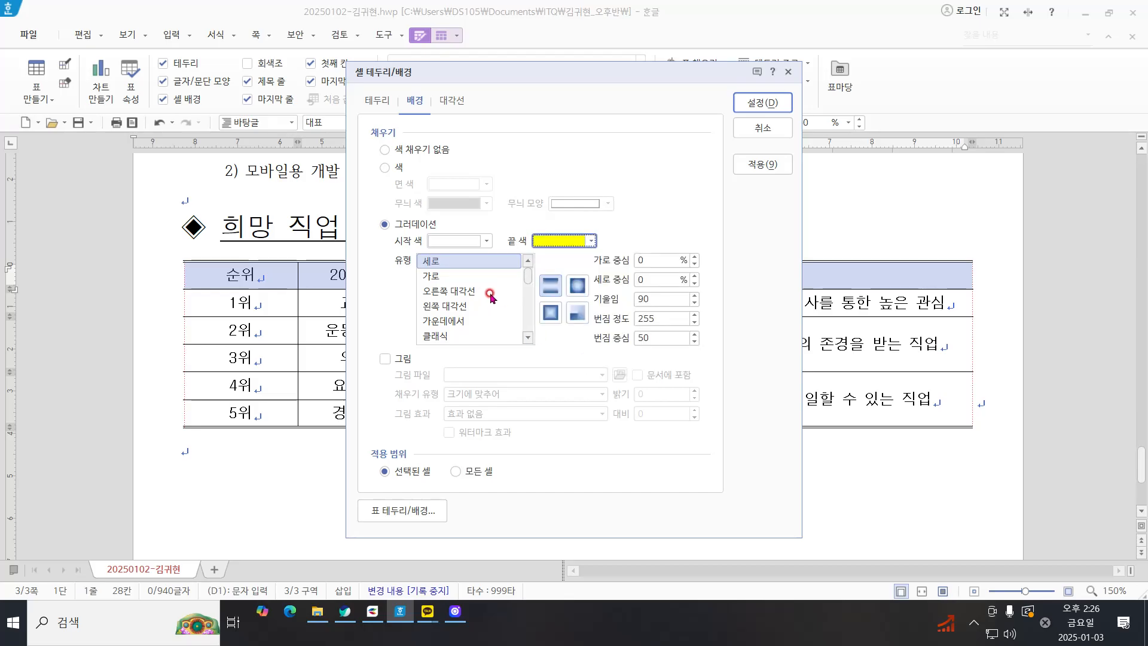
pyautogui.click(567, 241)
pyautogui.click(588, 363)
pyautogui.click(404, 224)
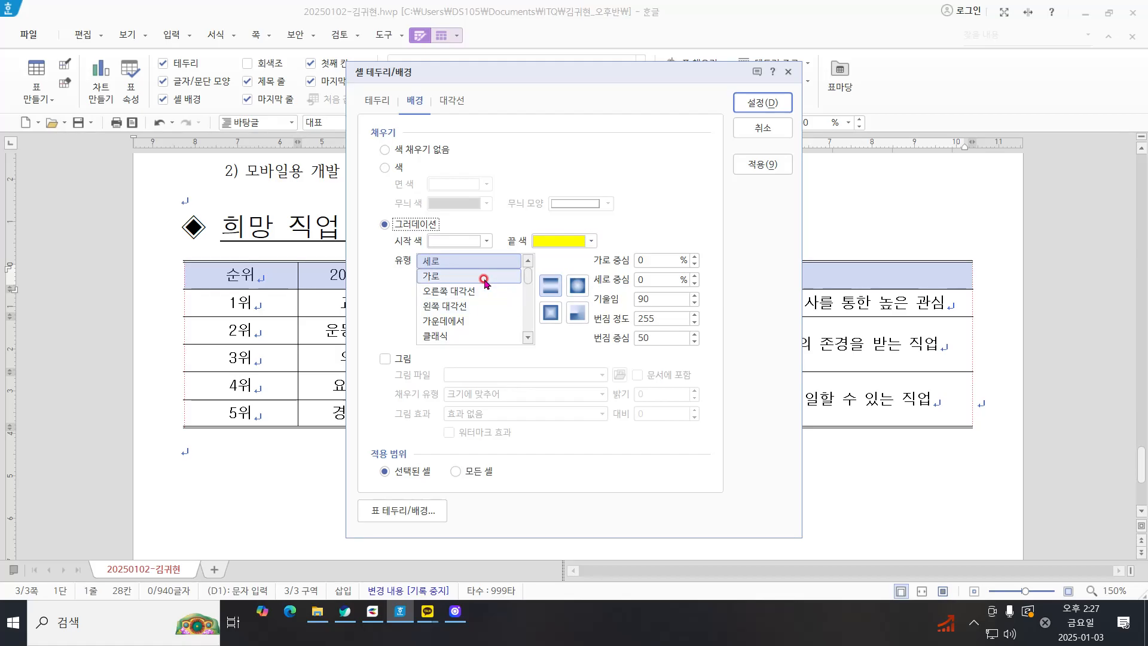
pyautogui.click(443, 321)
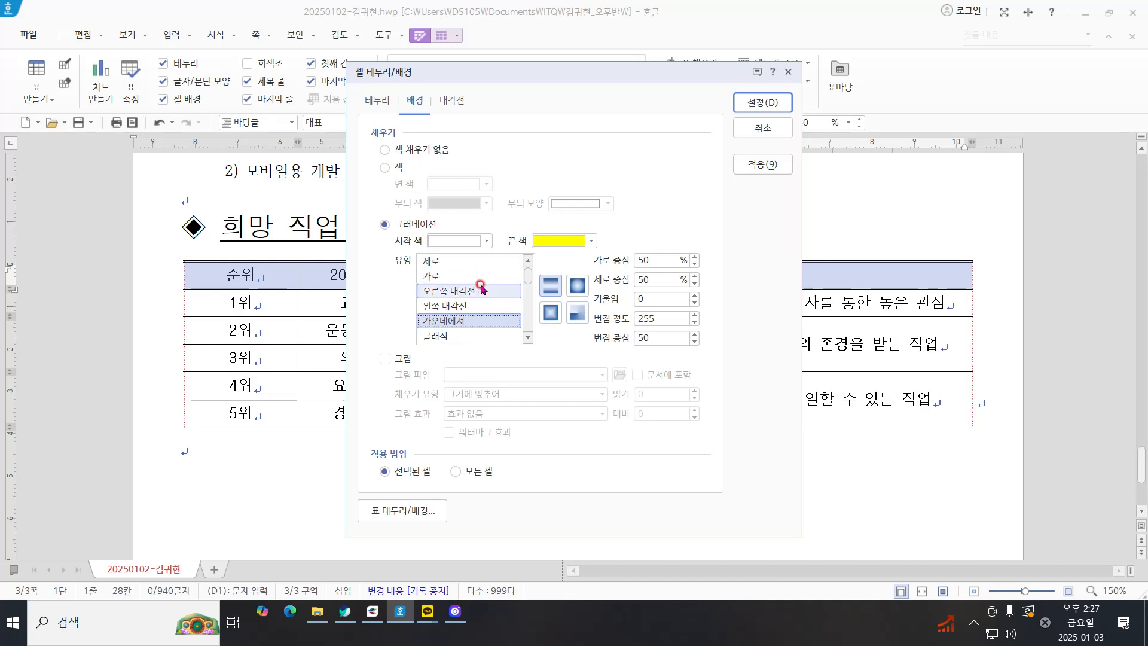
pyautogui.click(763, 103)
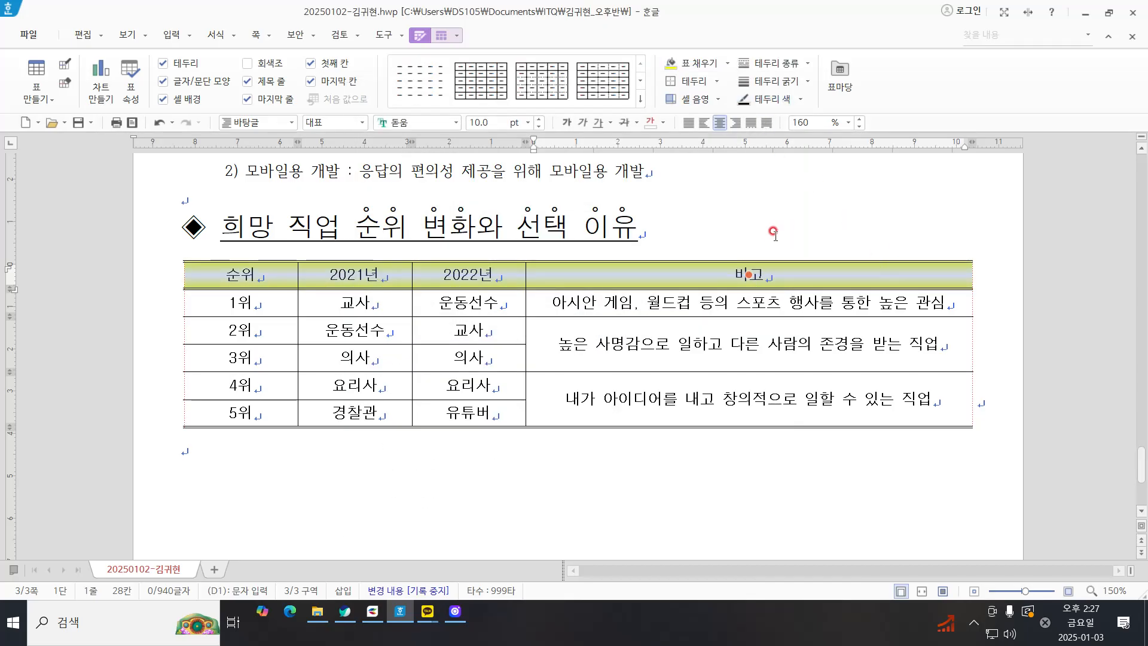
# Step: Add a new paragraph below the table containing the text 한국직업능력개발원
pyautogui.click(950, 398)
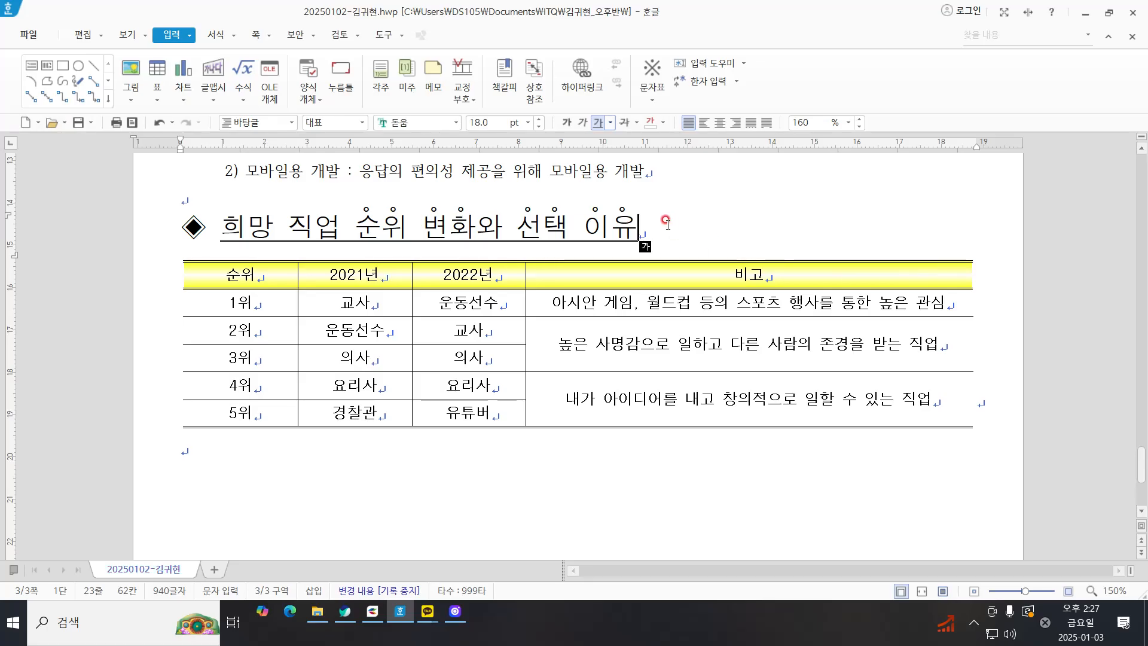
pyautogui.moveTo(187, 467); pyautogui.dragTo(676, 450)
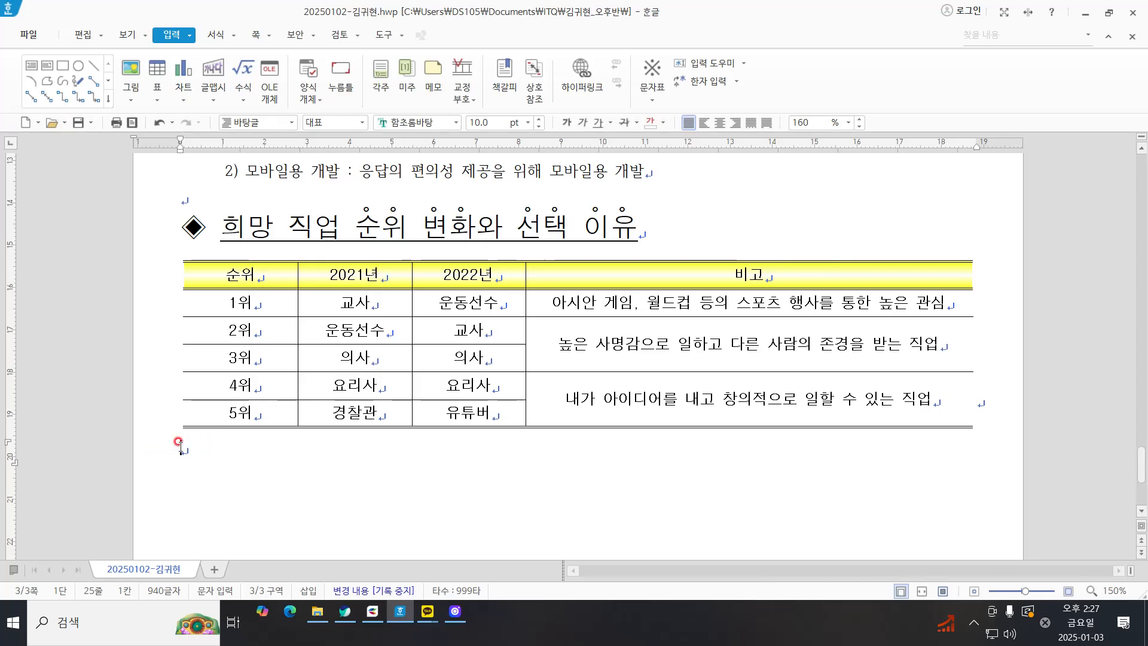
pyautogui.press('Return')
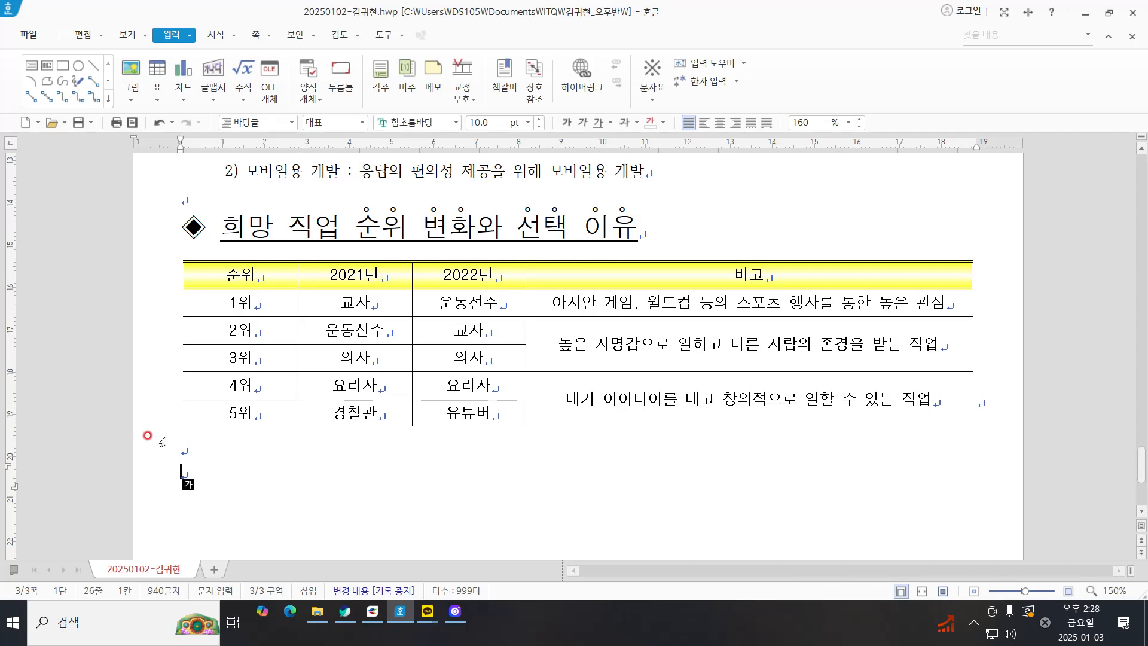
pyautogui.write('한국직ㅇ')
pyautogui.write('업능력개발원')
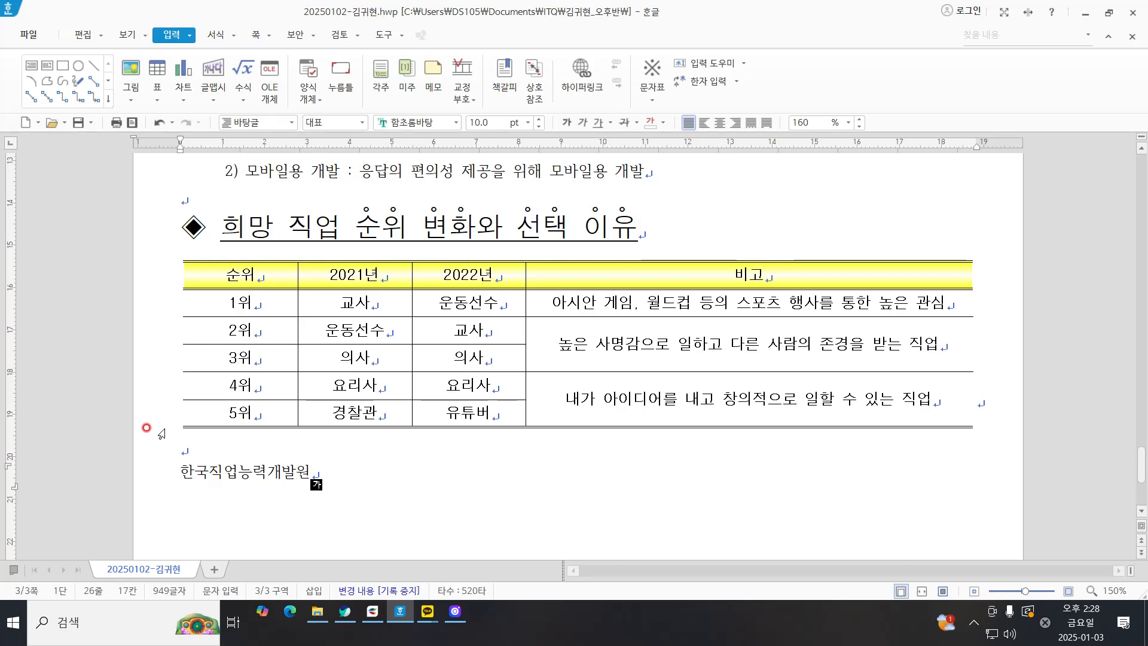
# Step: Select the 한국직업능력개발원 line and choose 굴림 as its font in the character shape settings
pyautogui.scroll(-2, 160, 432)
pyautogui.click(160, 414)
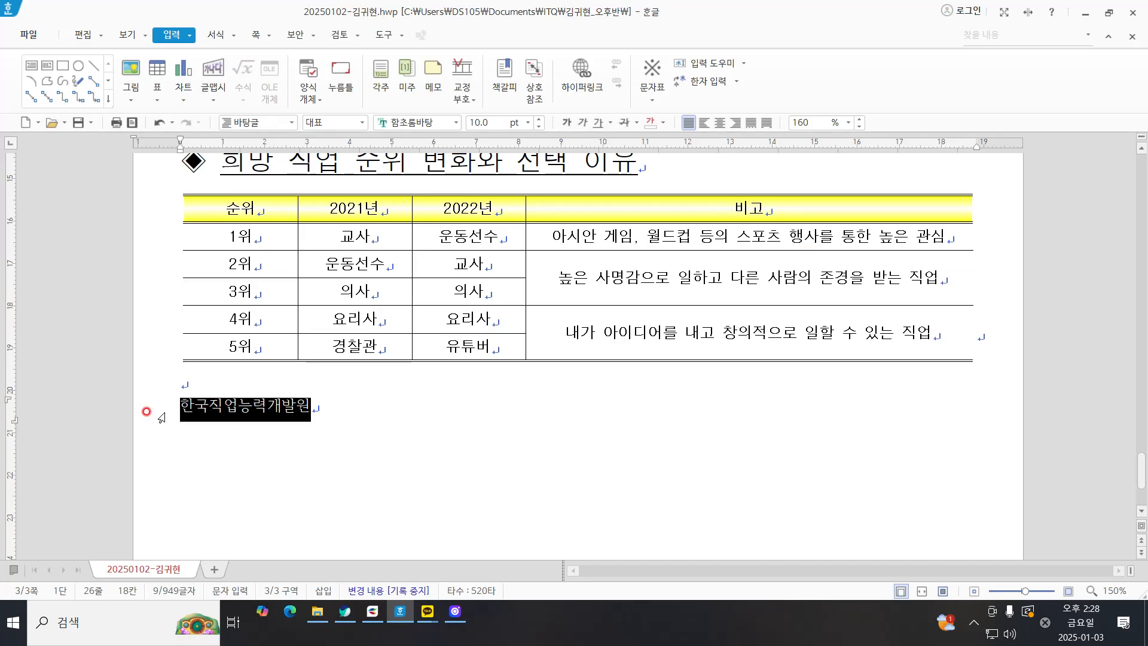
pyautogui.click(301, 413)
pyautogui.click(156, 418)
pyautogui.rightClick(319, 416)
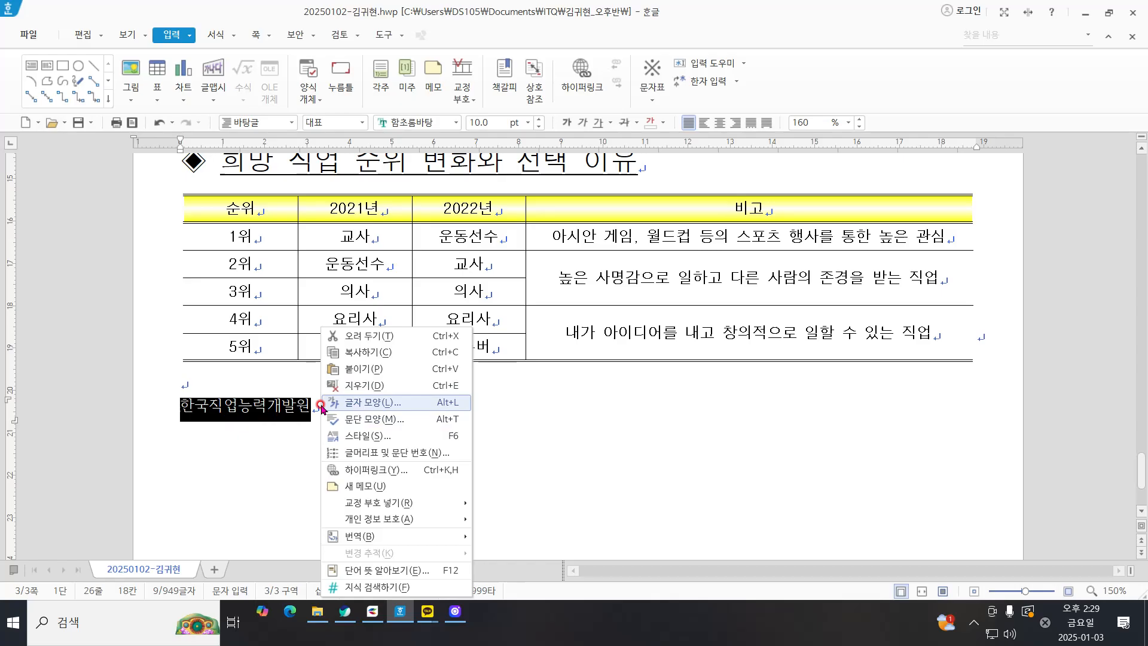
pyautogui.press('ctrl')
pyautogui.press('ctrl')
pyautogui.press('ctrl')
pyautogui.press('ctrl')
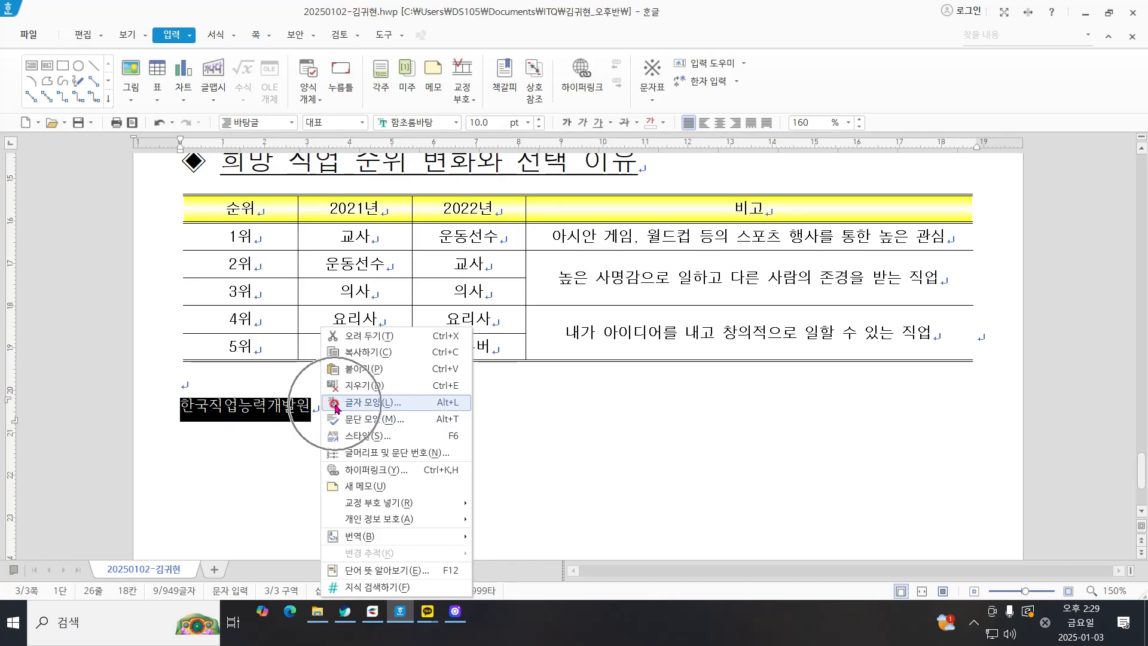
pyautogui.click(336, 407)
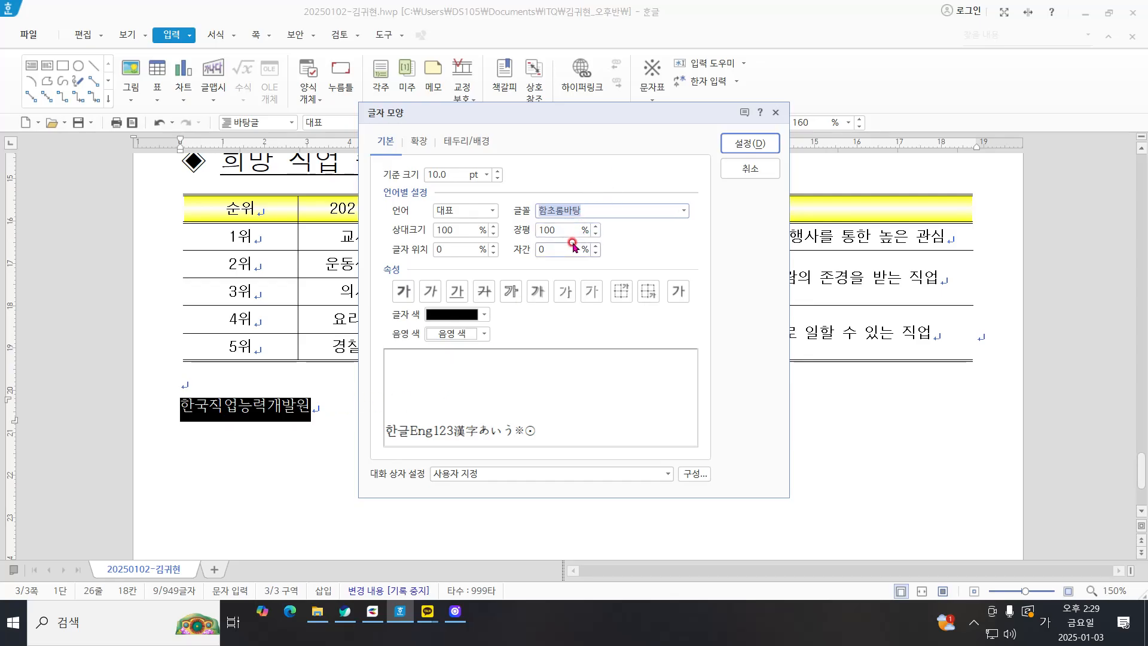
pyautogui.write('구ㄹ림')
pyautogui.press('Return')
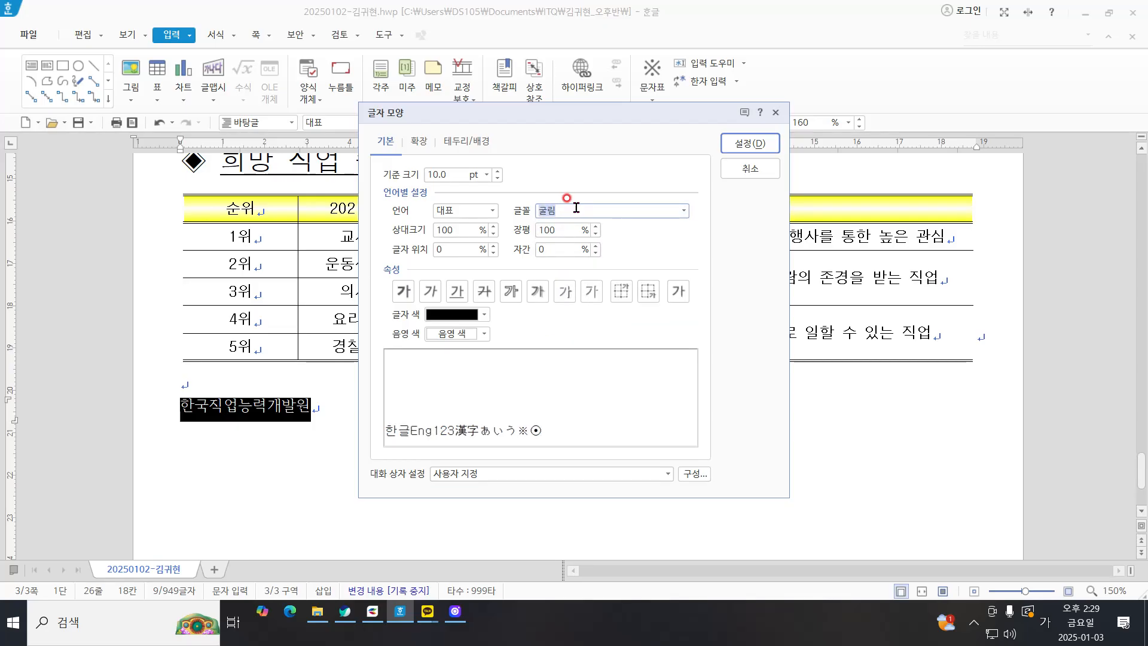
# Step: Set the base size of the 한국직업능력개발원 text to 24 pt
pyautogui.click(495, 172)
pyautogui.click(496, 172)
pyautogui.click(496, 172)
pyautogui.click(496, 172)
pyautogui.click(496, 172)
pyautogui.click(496, 172)
pyautogui.click(496, 172)
pyautogui.click(496, 172)
pyautogui.click(496, 172)
pyautogui.click(496, 172)
pyautogui.click(496, 172)
pyautogui.click(495, 172)
pyautogui.click(495, 172)
pyautogui.click(496, 172)
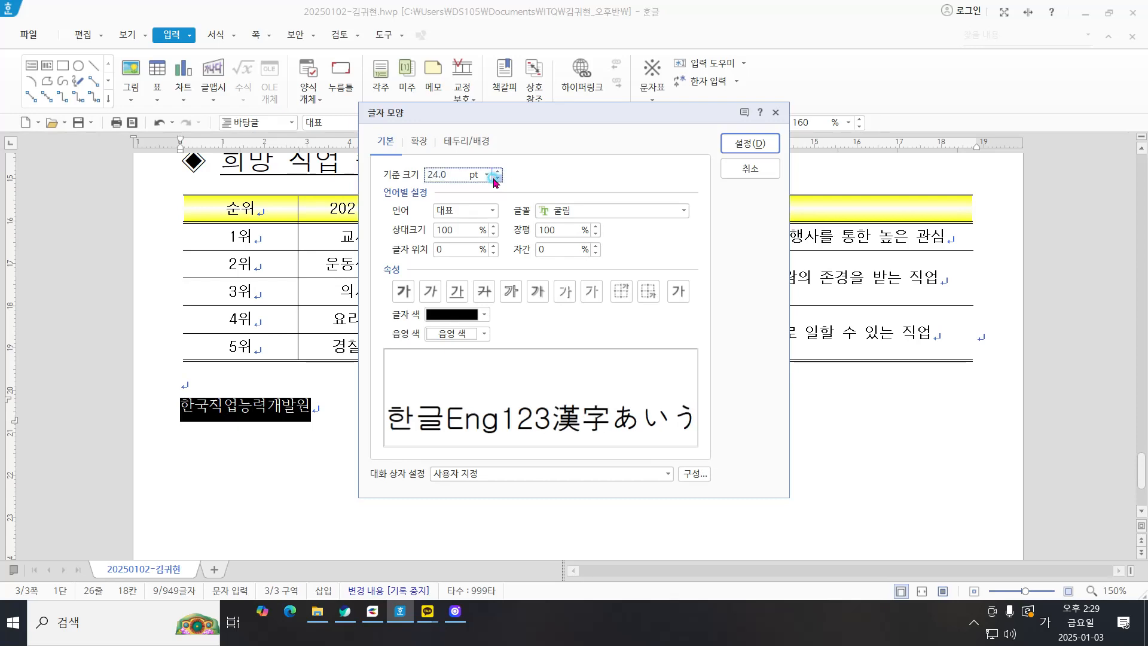
pyautogui.click(495, 178)
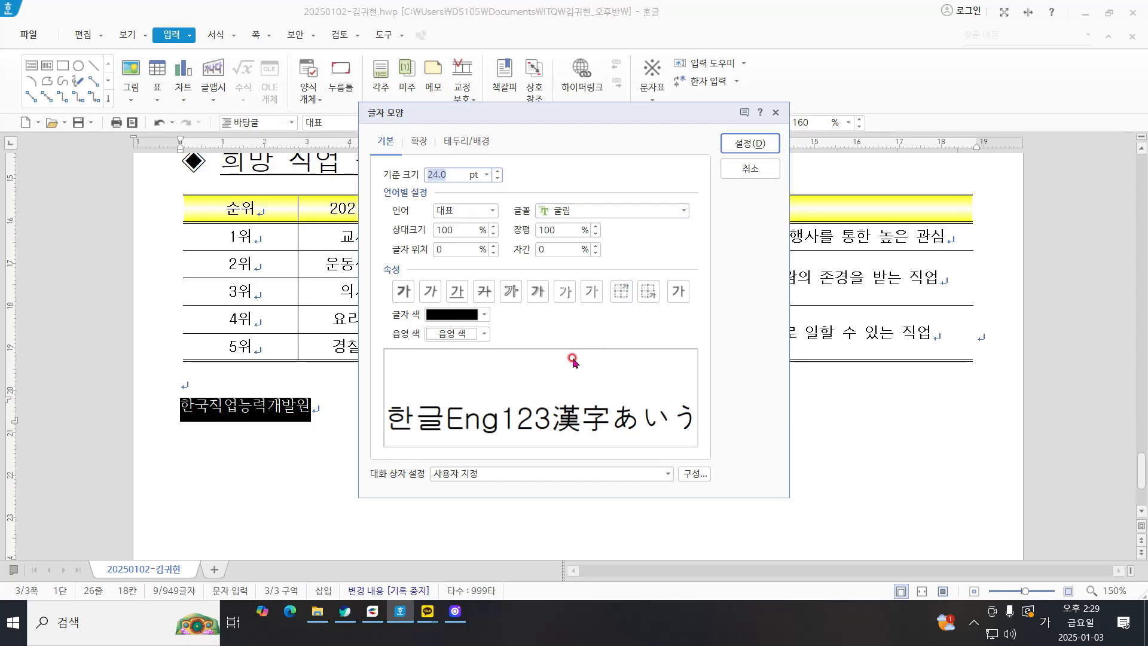
# Step: Make the 한국직업능력개발원 text bold with a character width (장평) of 105% and apply the character settings
pyautogui.click(402, 292)
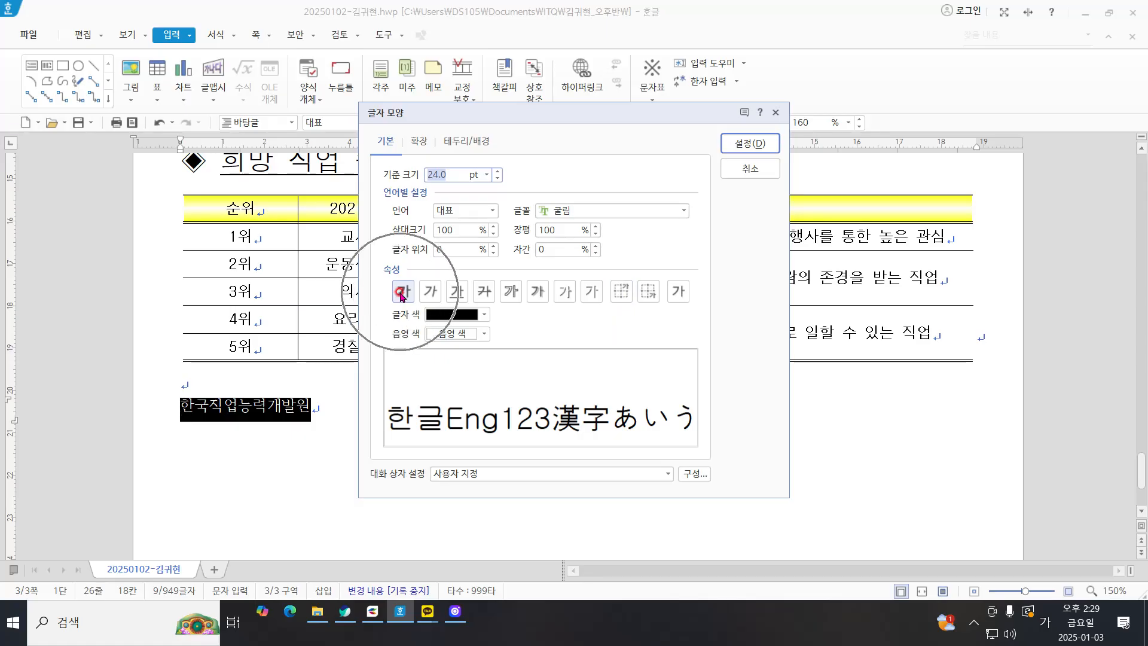
pyautogui.click(401, 292)
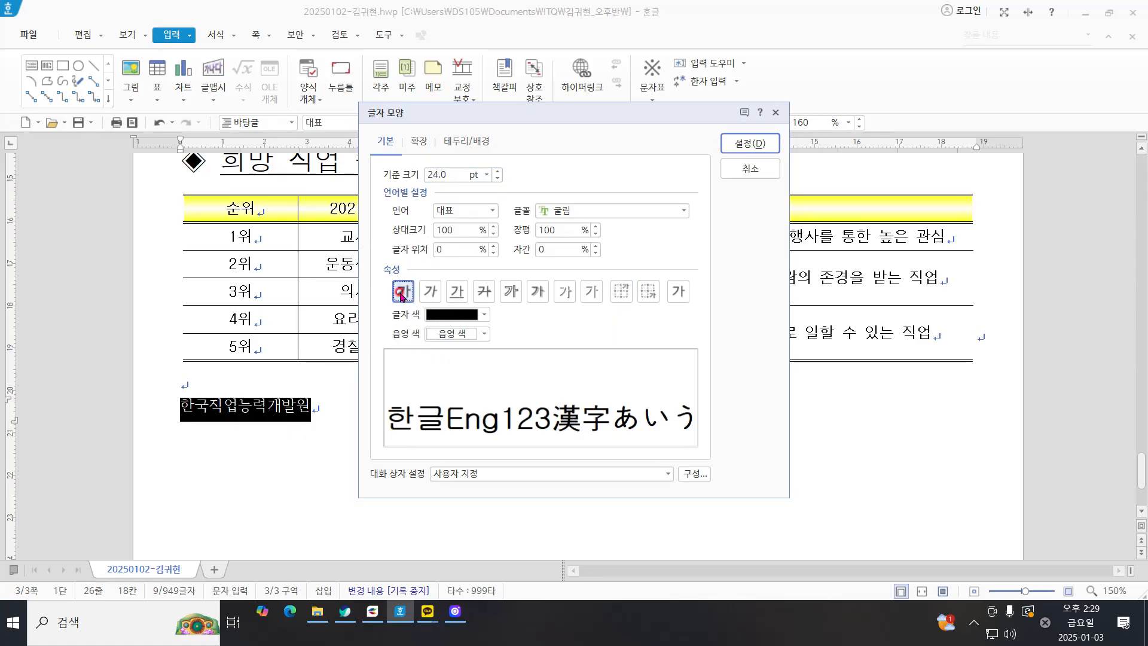
pyautogui.moveTo(563, 231); pyautogui.dragTo(420, 187)
pyautogui.write('10')
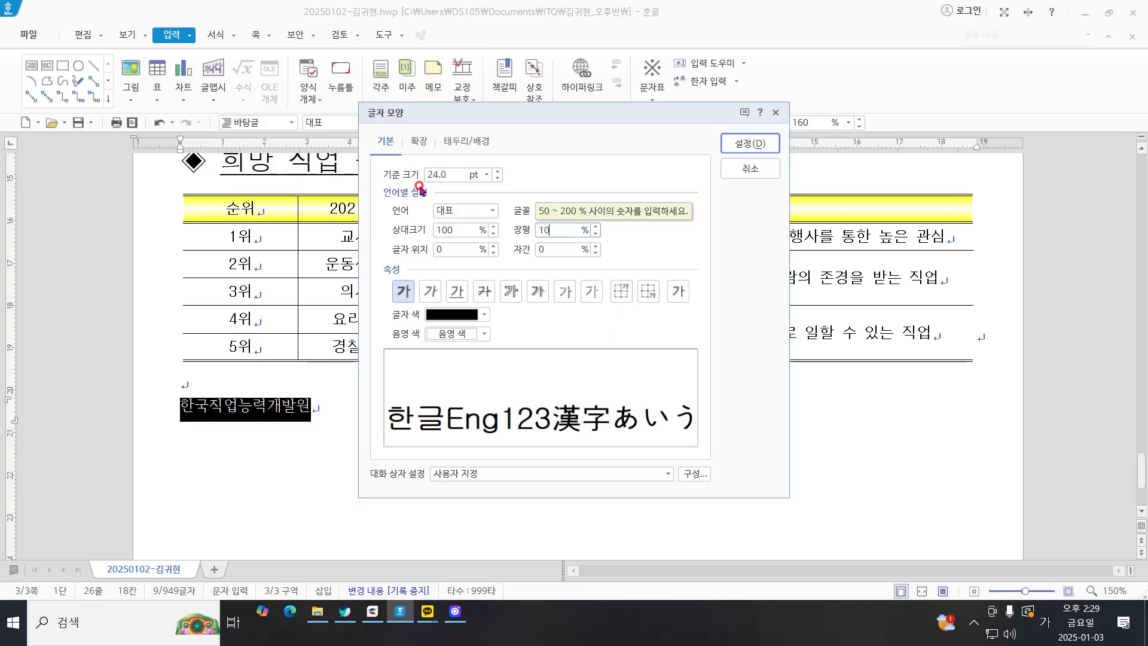
pyautogui.write('5')
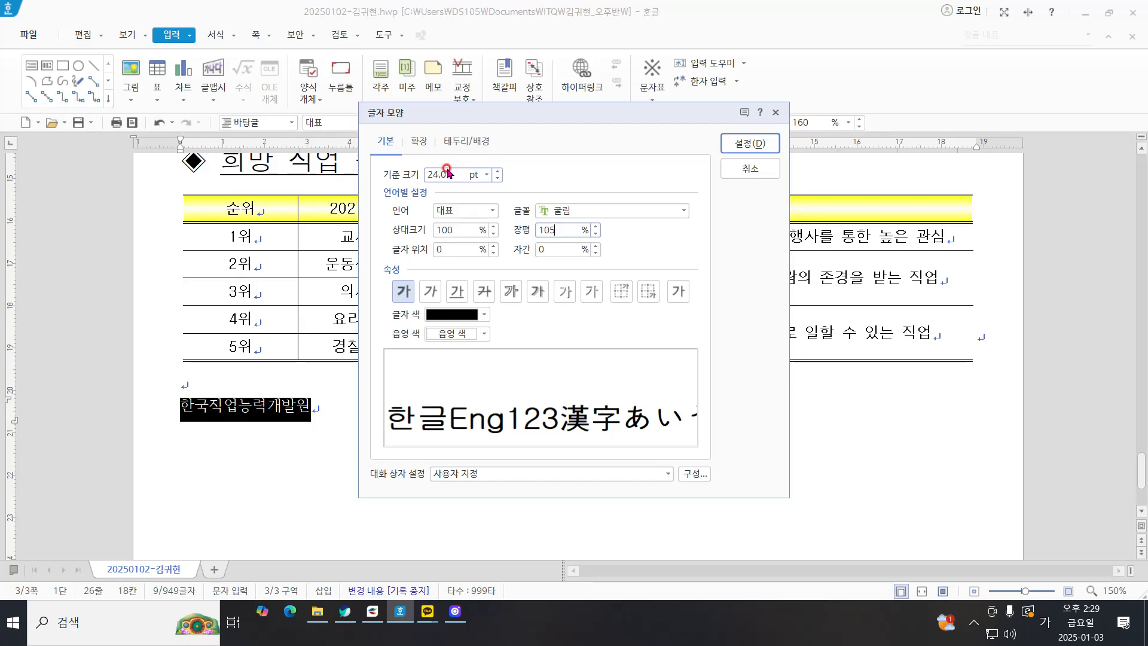
pyautogui.click(761, 138)
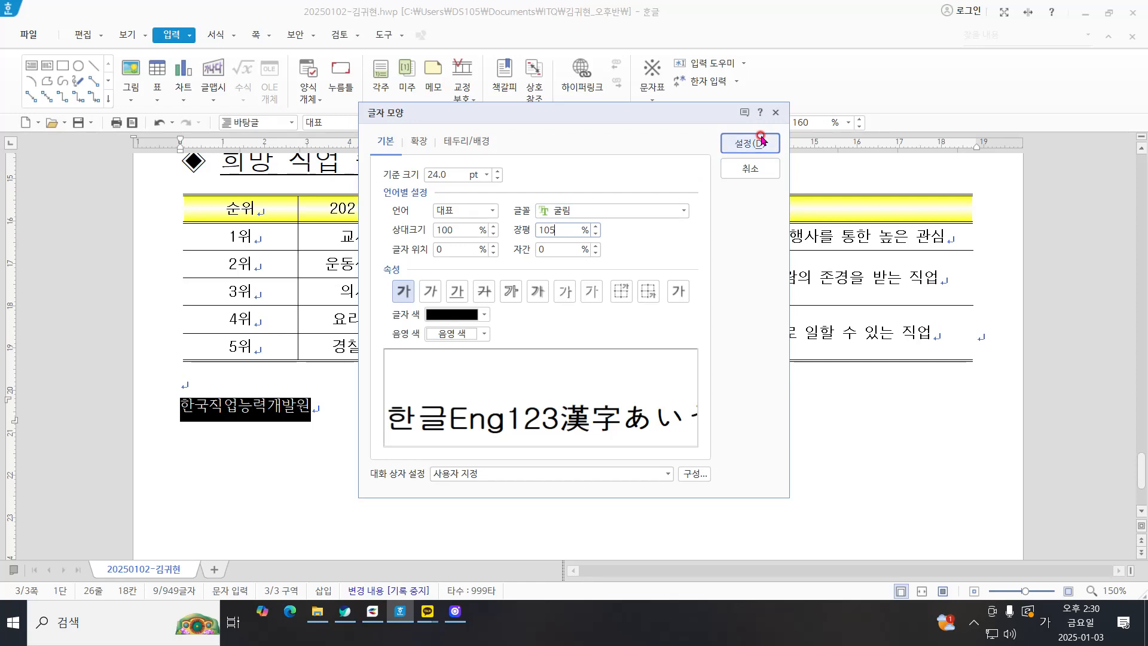
pyautogui.click(761, 138)
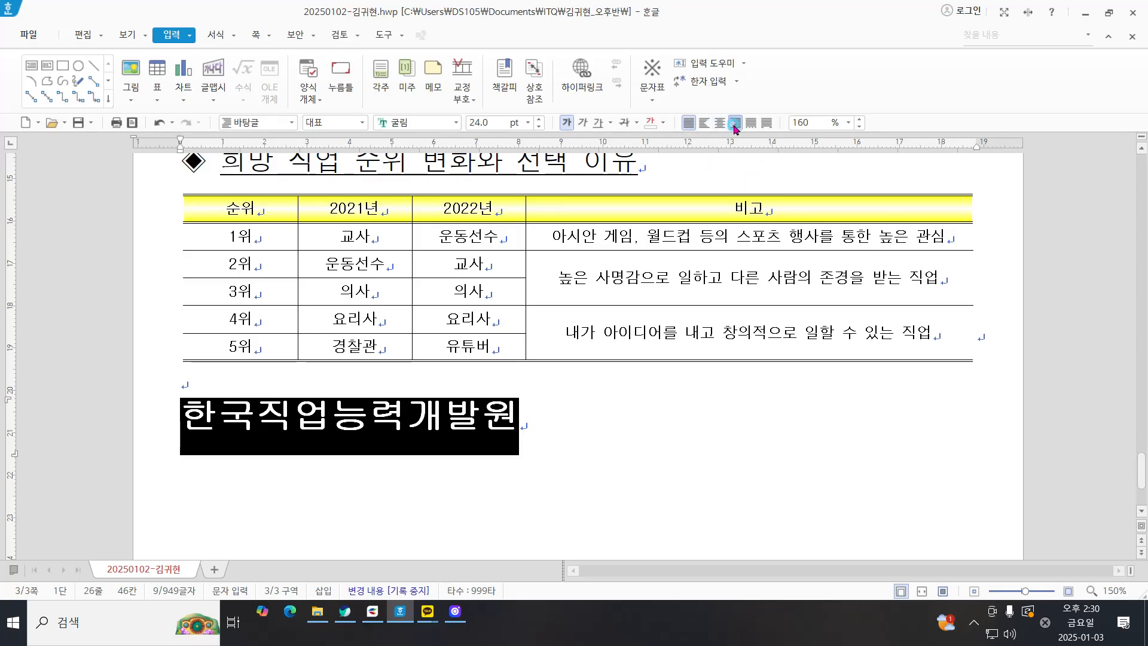
# Step: Right-align the 한국직업능력개발원 line below the table
pyautogui.click(735, 124)
pyautogui.click(1004, 439)
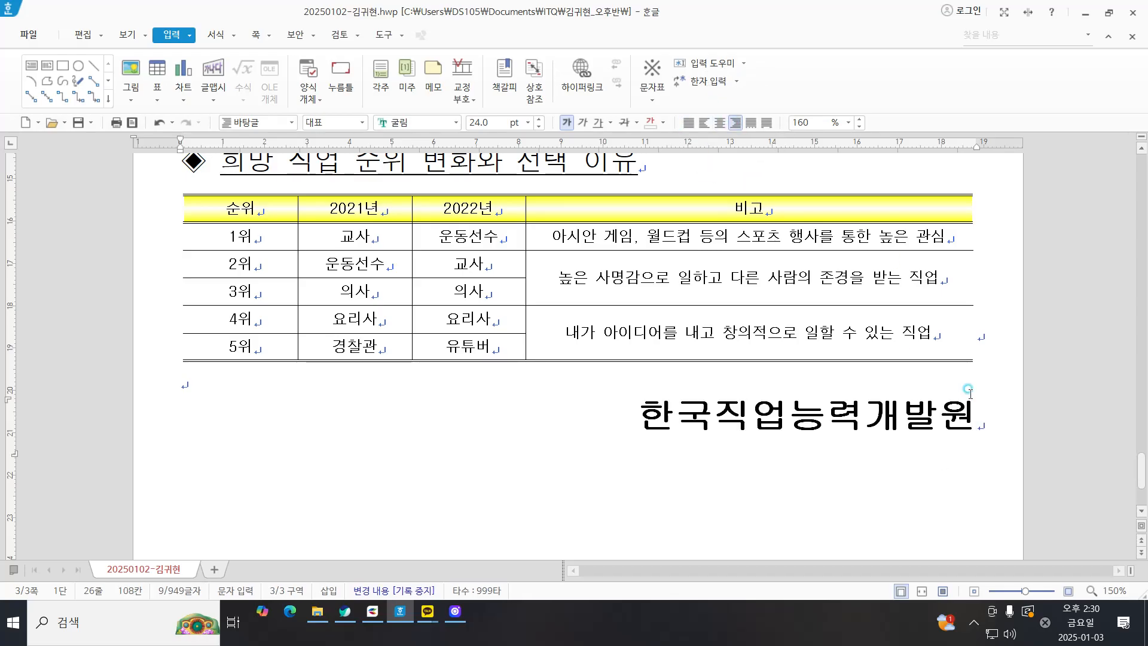
pyautogui.scroll(-2, 999, 435)
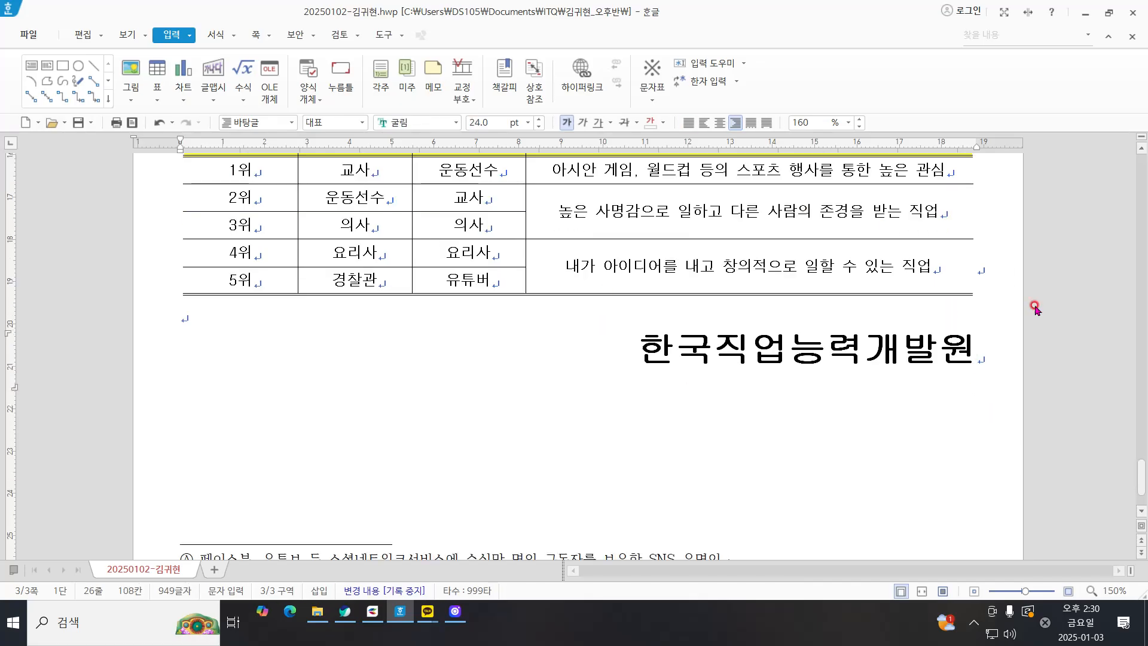
pyautogui.click(639, 365)
pyautogui.press('Home')
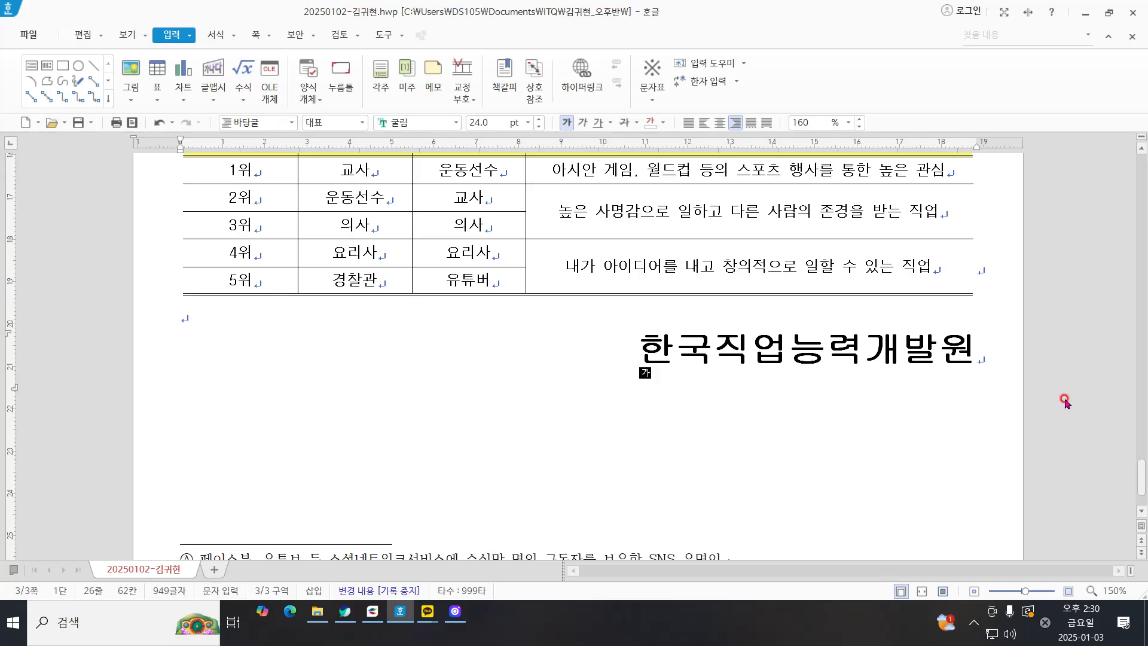
pyautogui.press('End')
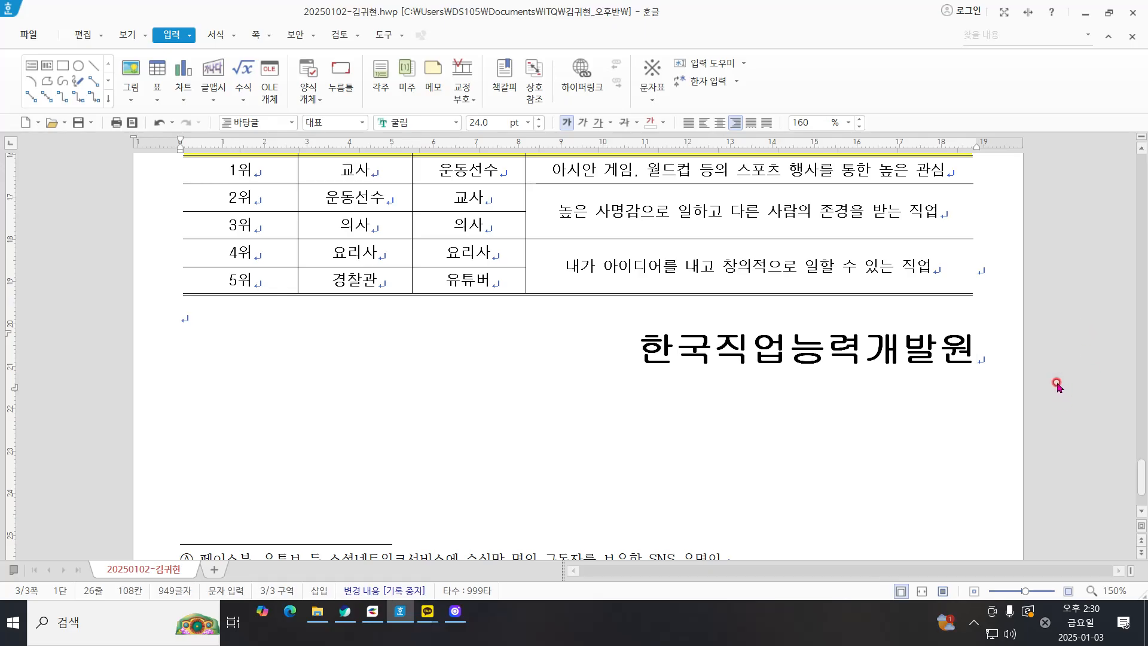
pyautogui.scroll(-3, 1055, 381)
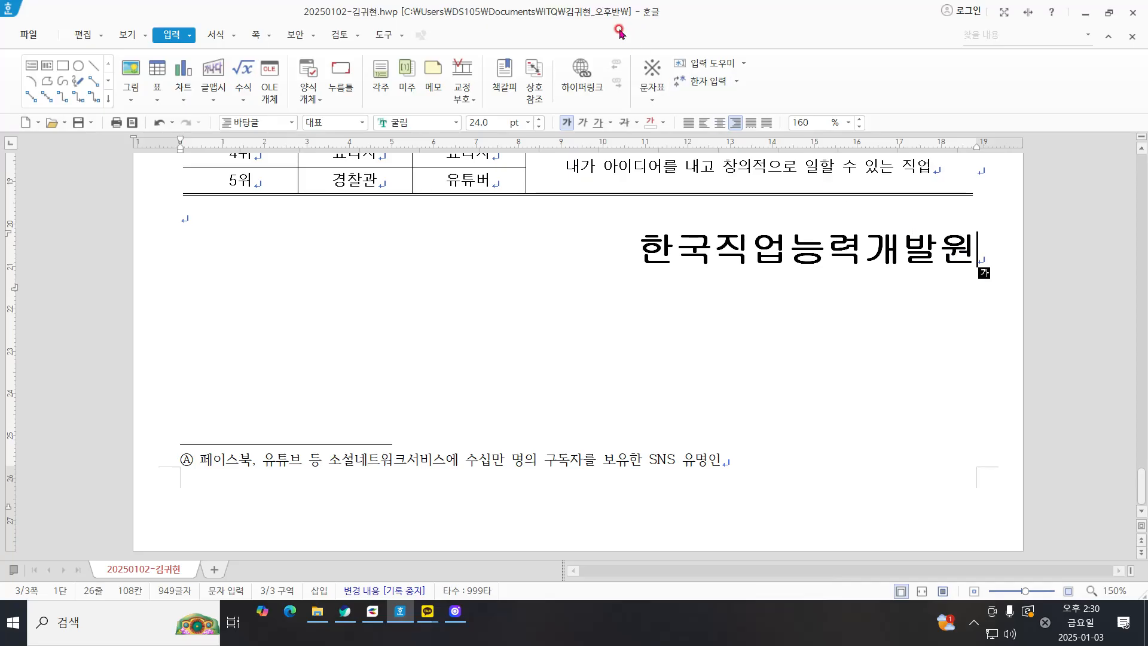
# Step: Start page numbering with the number at the page's bottom right and the ①,②,③ number format
pyautogui.click(255, 37)
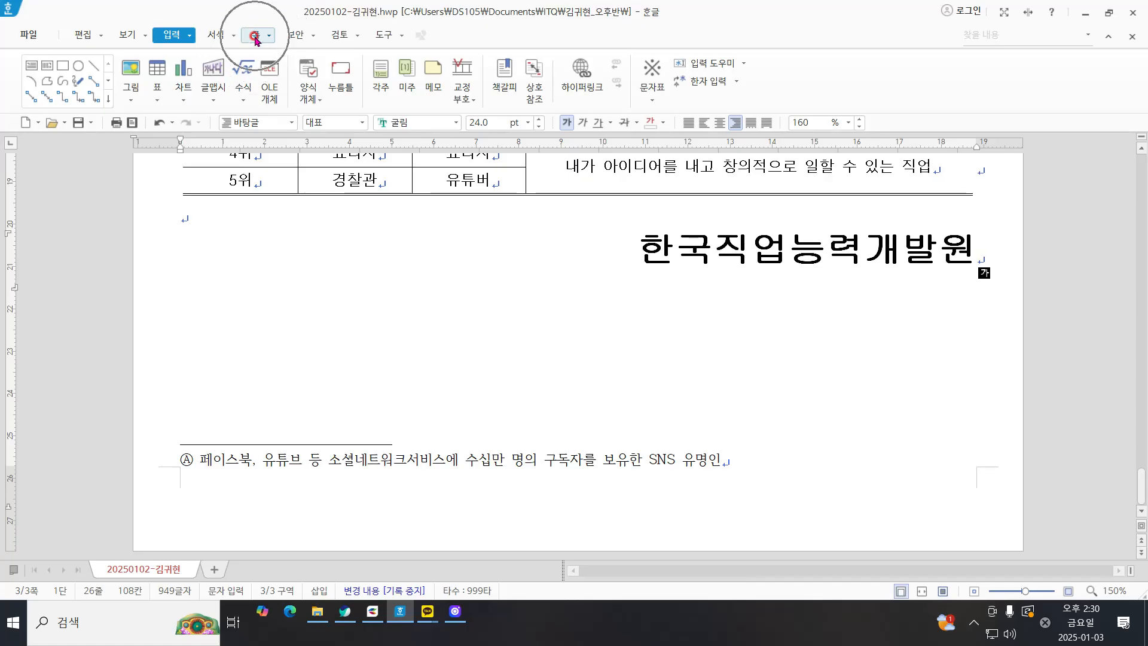
pyautogui.click(255, 37)
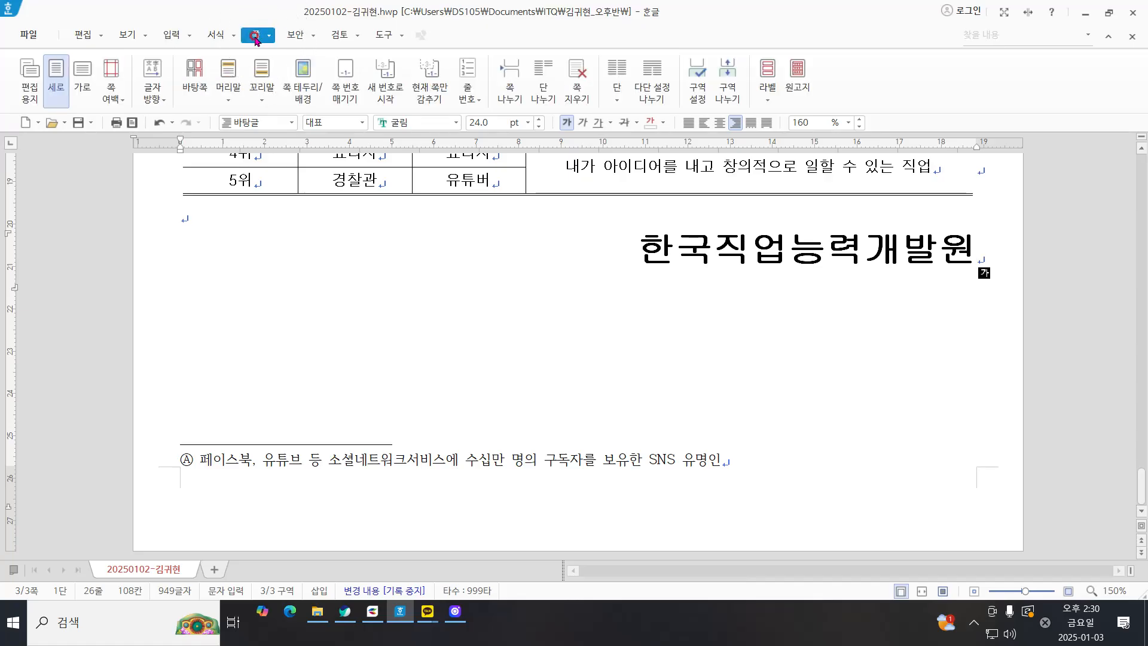
pyautogui.click(349, 96)
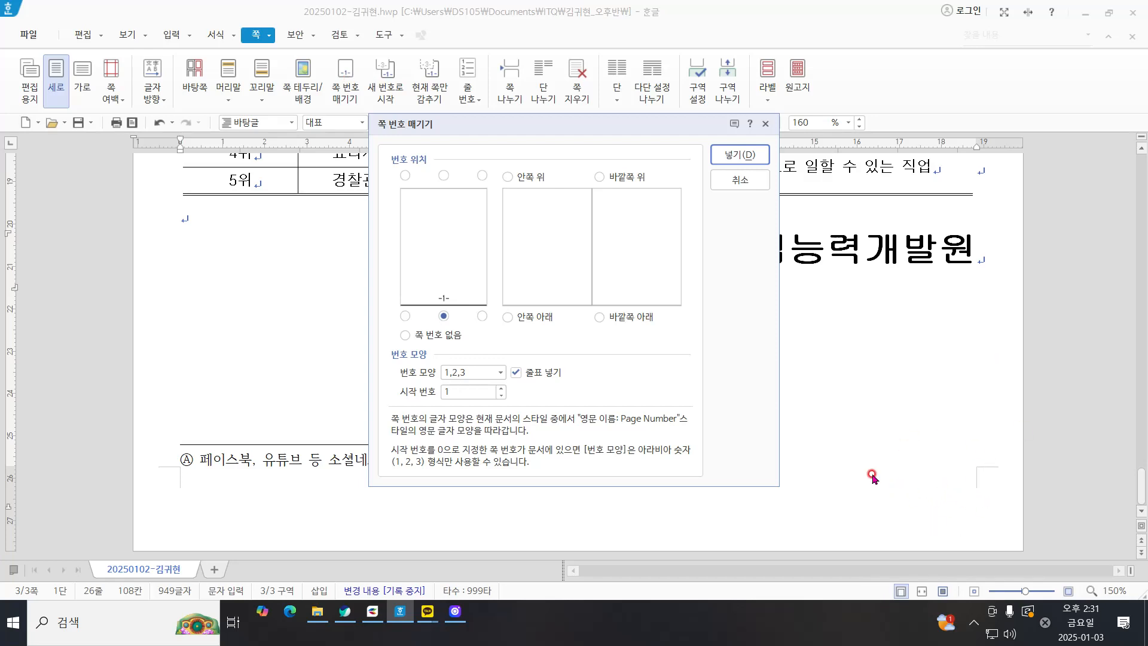
pyautogui.click(480, 317)
pyautogui.press('ctrl')
pyautogui.click(479, 374)
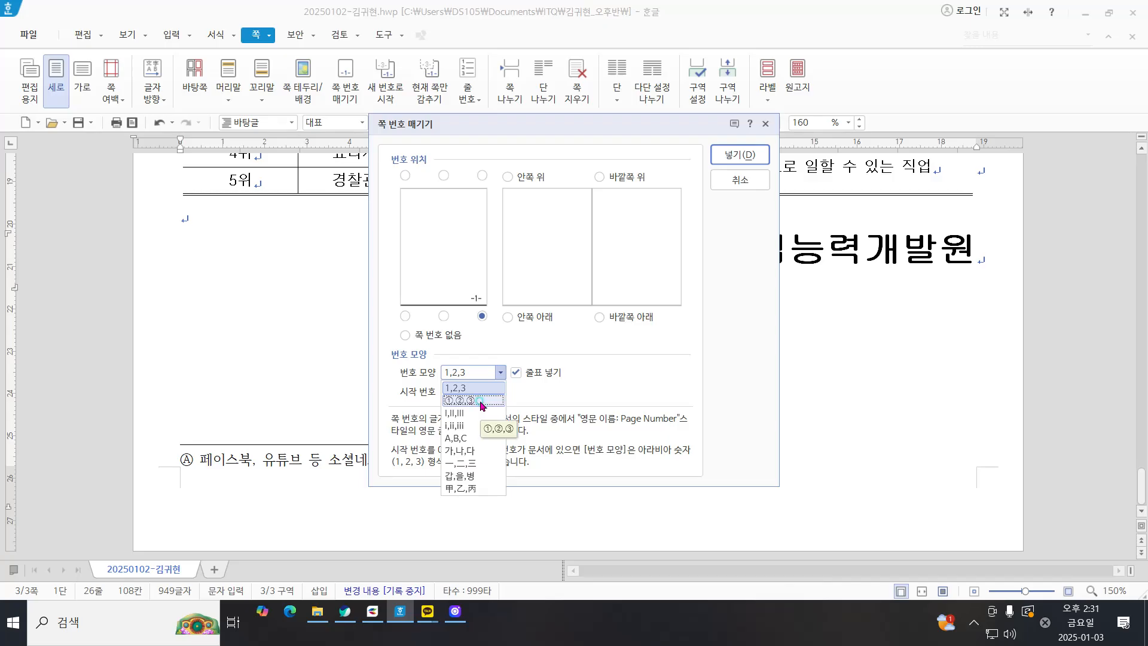
pyautogui.click(481, 401)
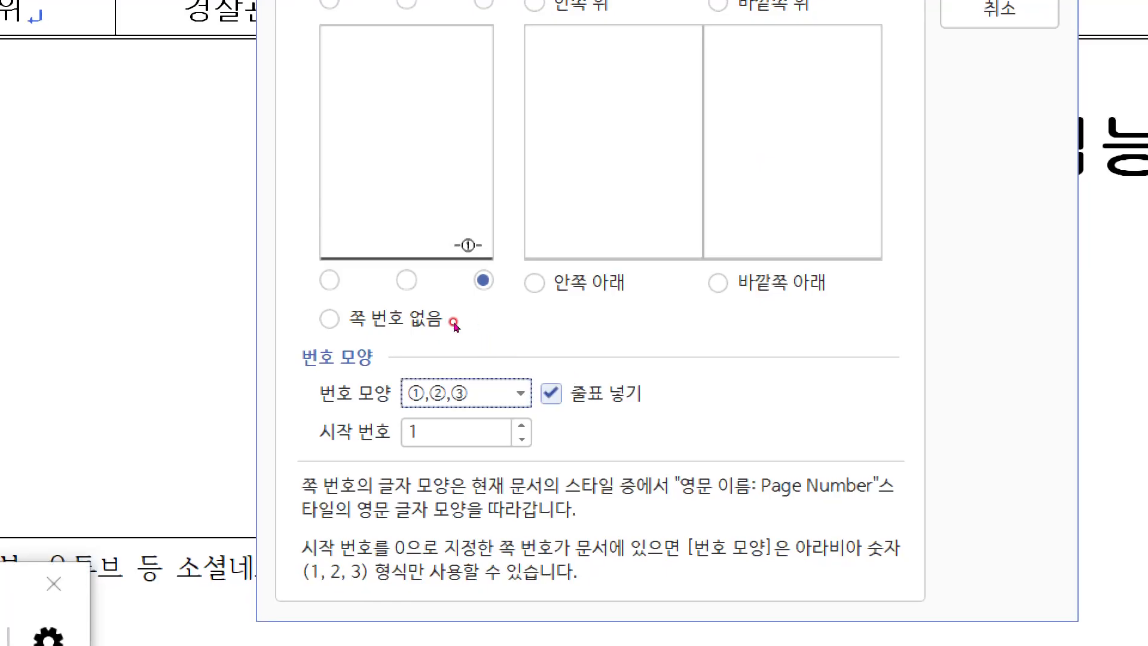
# Step: Turn off the dashes around the page number (줄표 넣기)
pyautogui.click(530, 371)
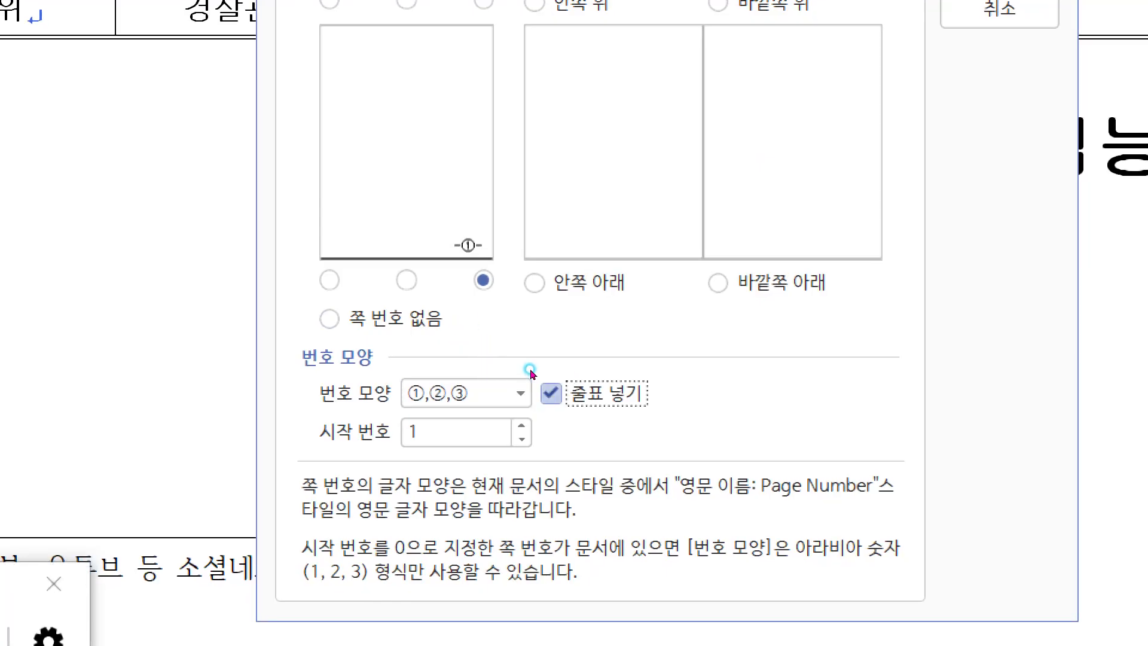
pyautogui.press('space')
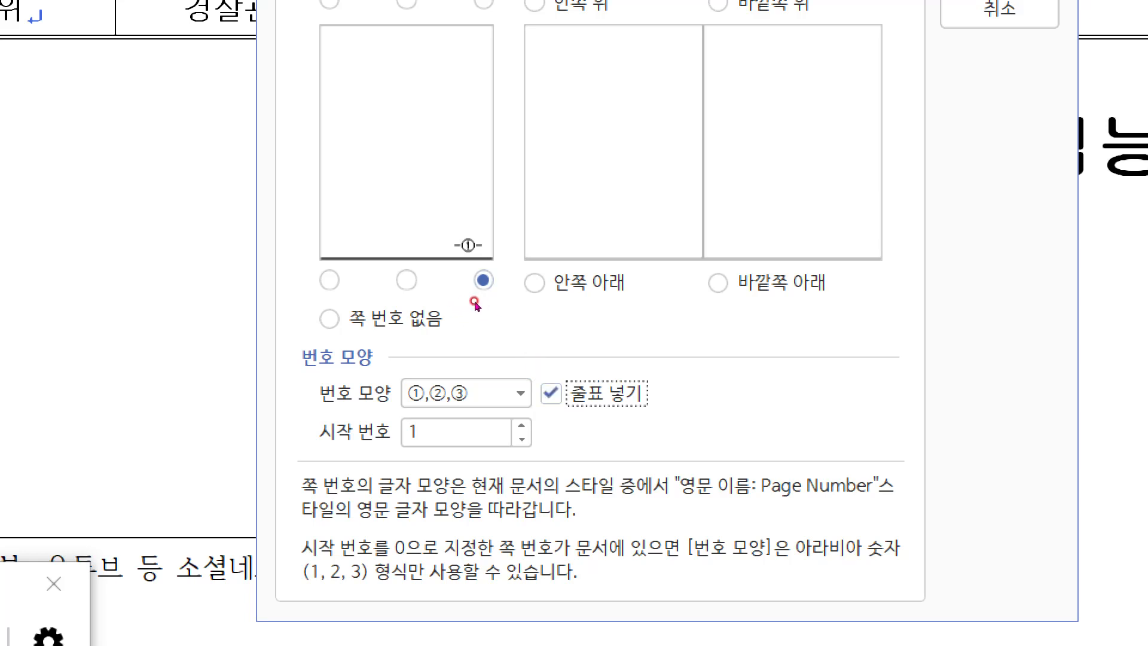
pyautogui.click(550, 391)
pyautogui.click(524, 394)
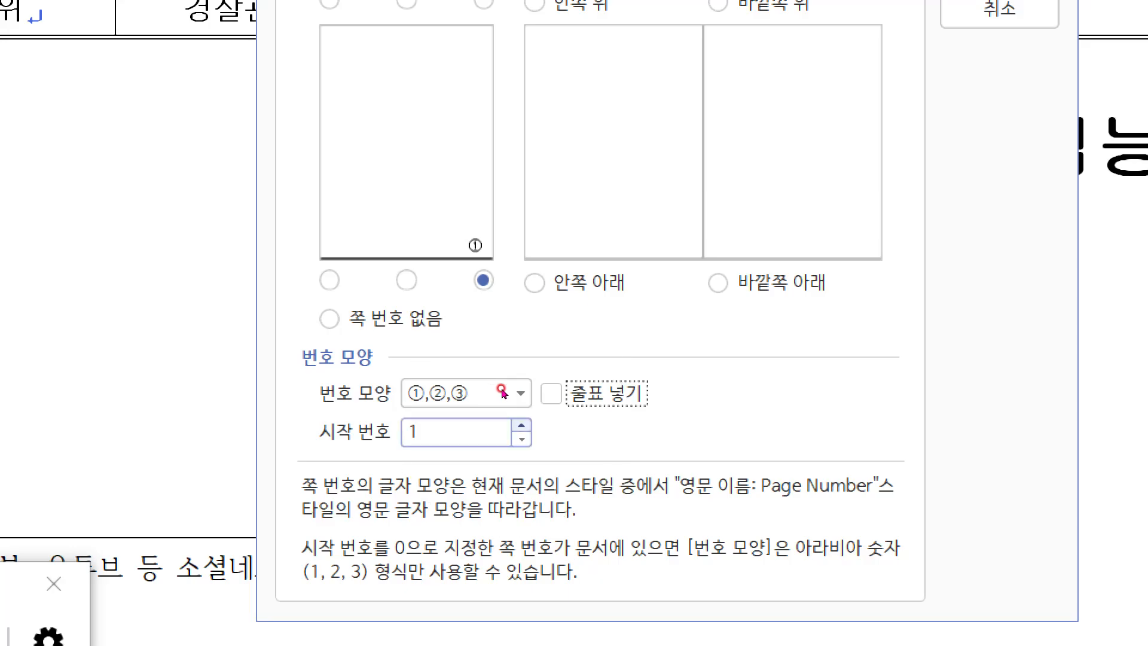
# Step: Set the starting page number to 6 and insert the page numbering
pyautogui.click(522, 425)
pyautogui.click(522, 425)
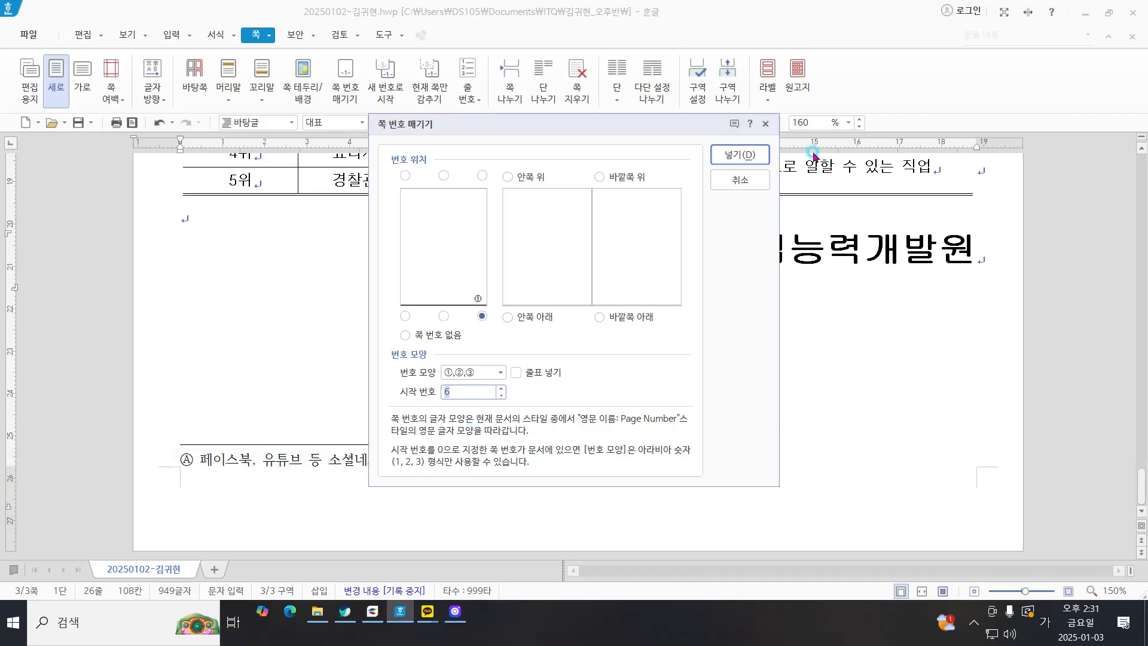
pyautogui.click(742, 158)
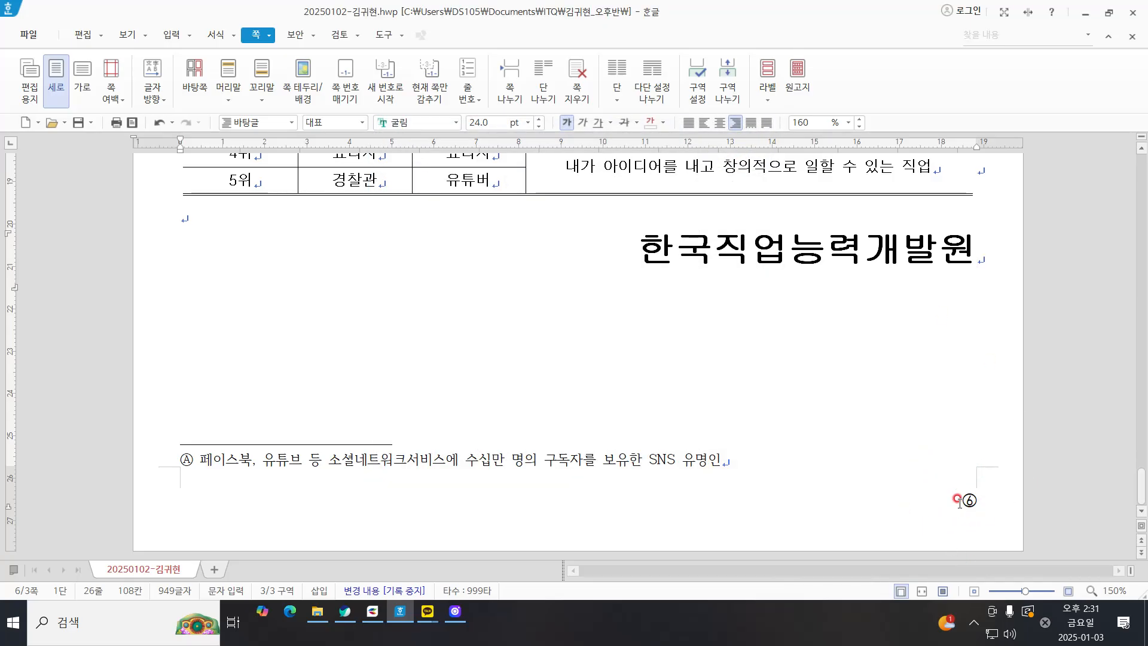
# Step: Review the finished page from the body text through the job-ranking table down to the footnote and page number
pyautogui.scroll(10, 959, 501)
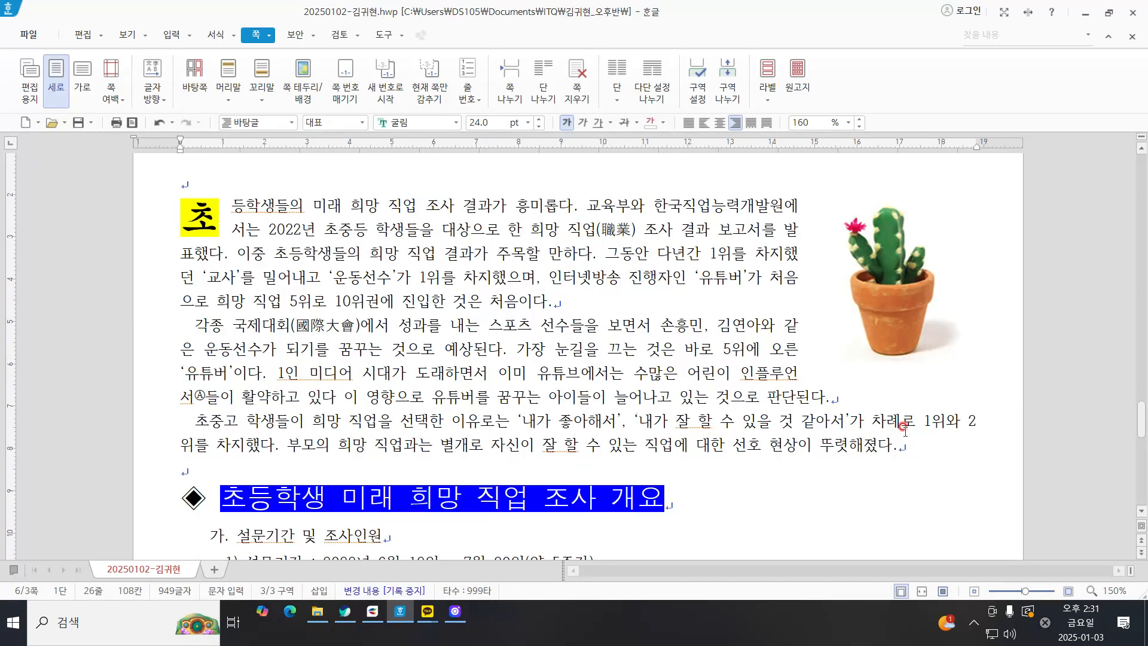
pyautogui.scroll(-10, 883, 417)
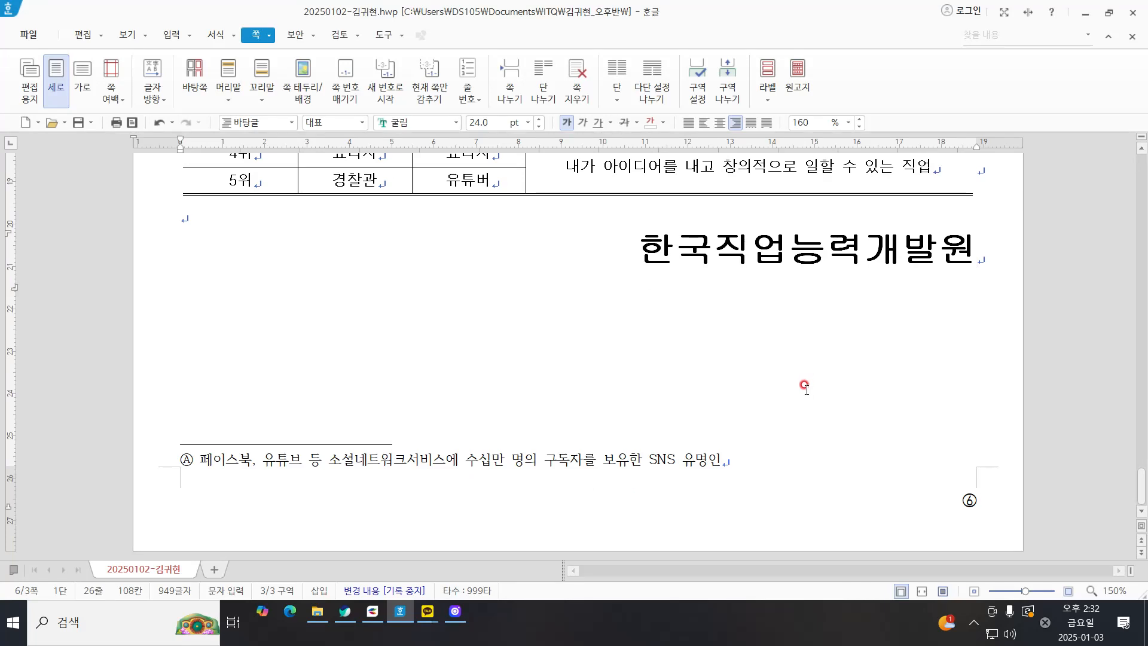
pyautogui.scroll(5, 806, 388)
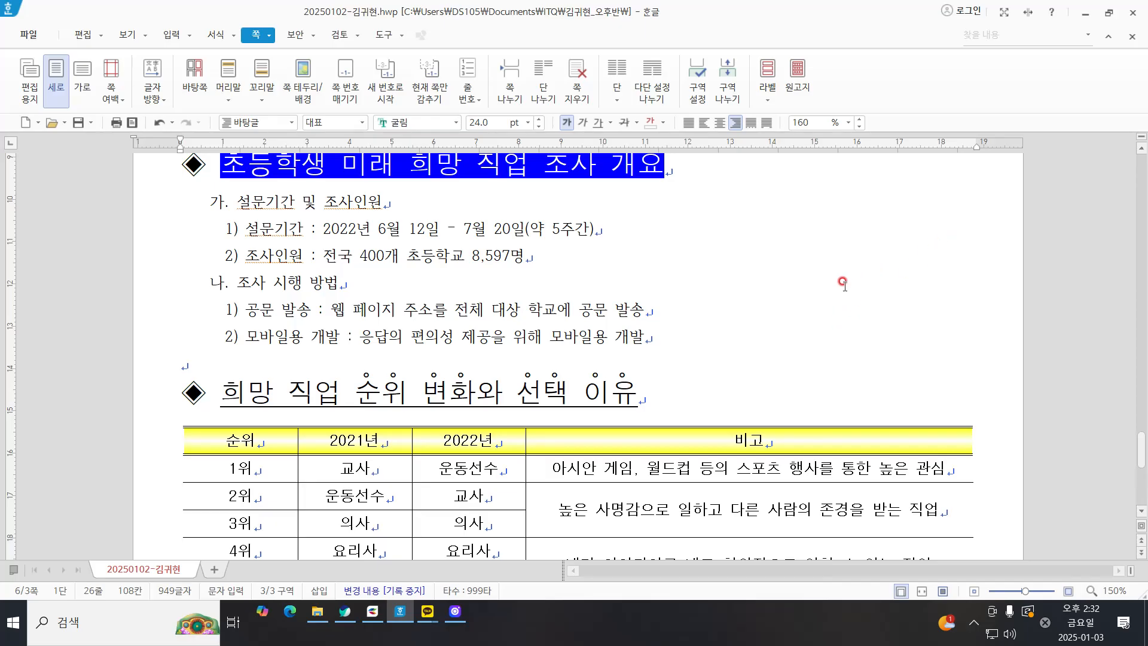
pyautogui.scroll(9, 828, 292)
pyautogui.scroll(-8, 823, 295)
pyautogui.scroll(-8, 816, 292)
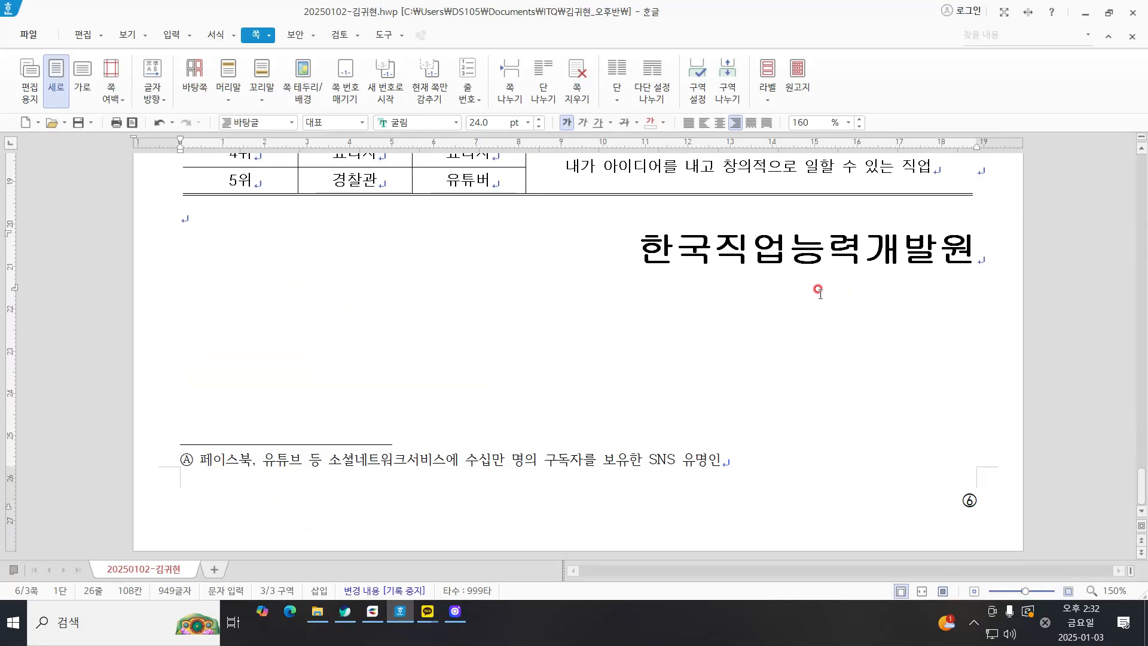
pyautogui.scroll(6, 836, 311)
pyautogui.scroll(-5, 834, 310)
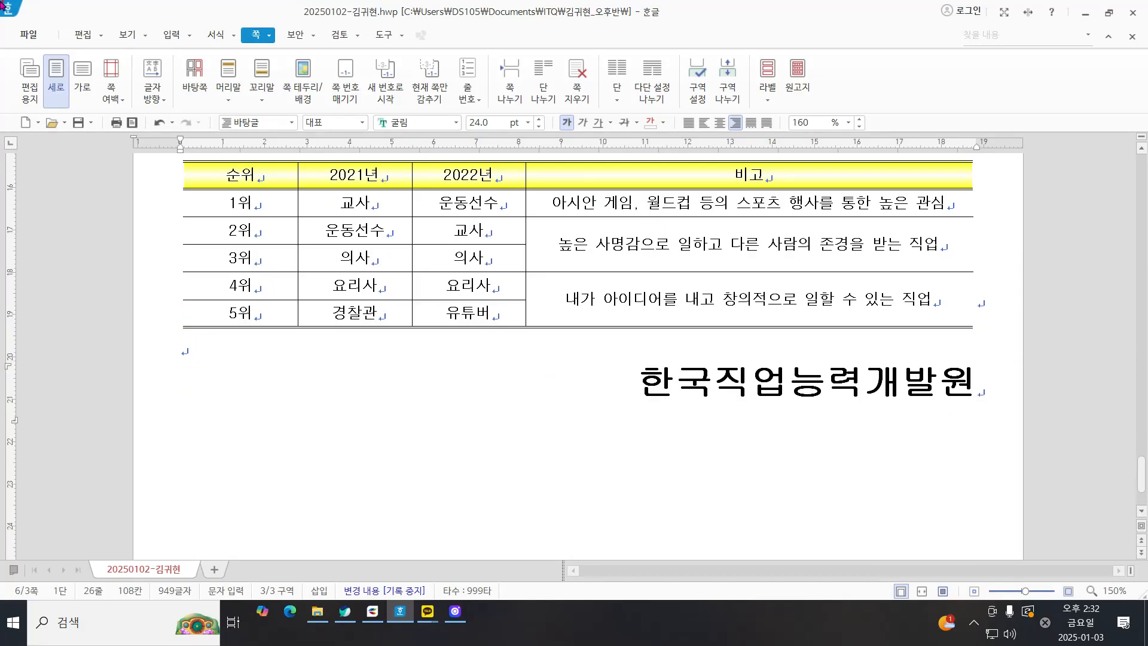
# Step: Close the practice document without saving its changes
pyautogui.click(79, 123)
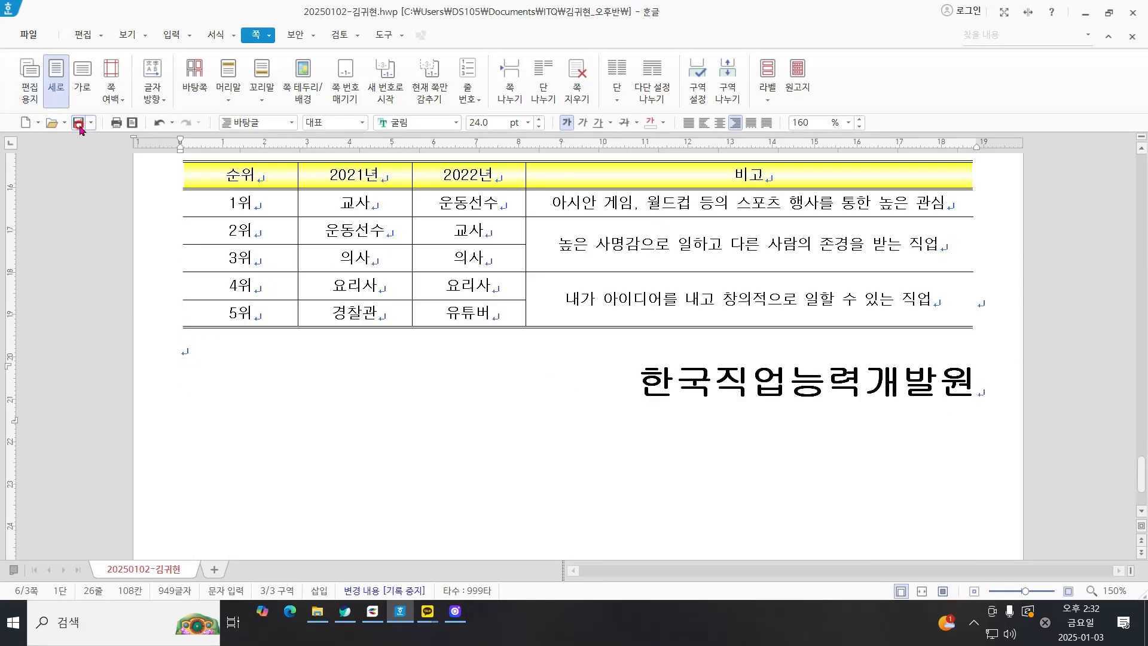
pyautogui.click(1128, 38)
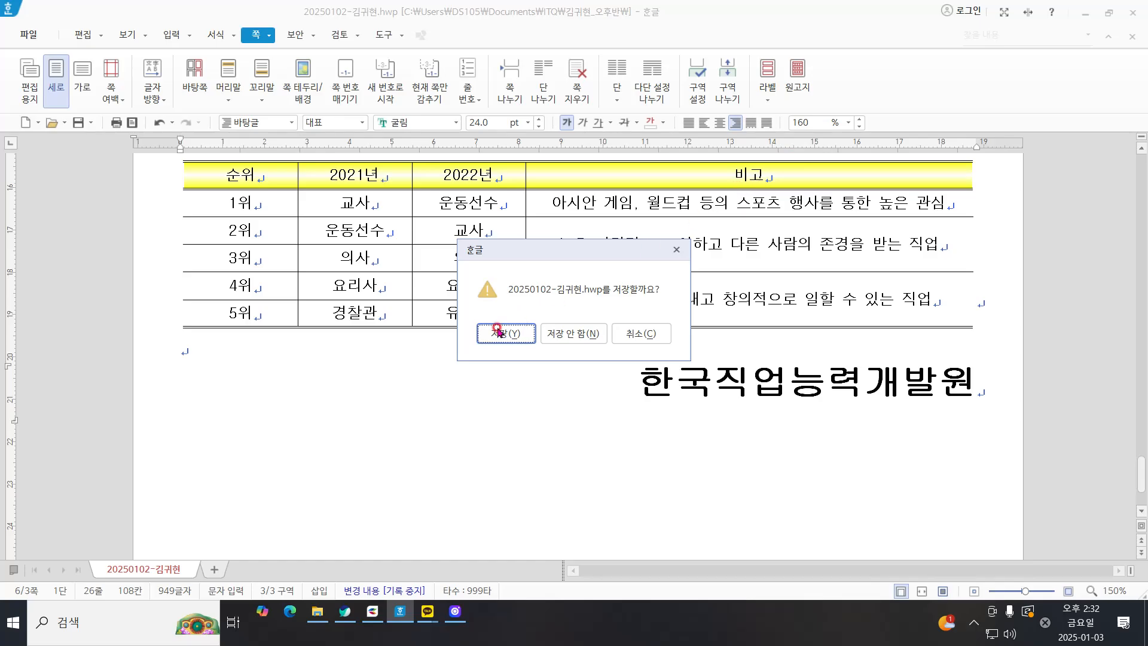
pyautogui.click(590, 343)
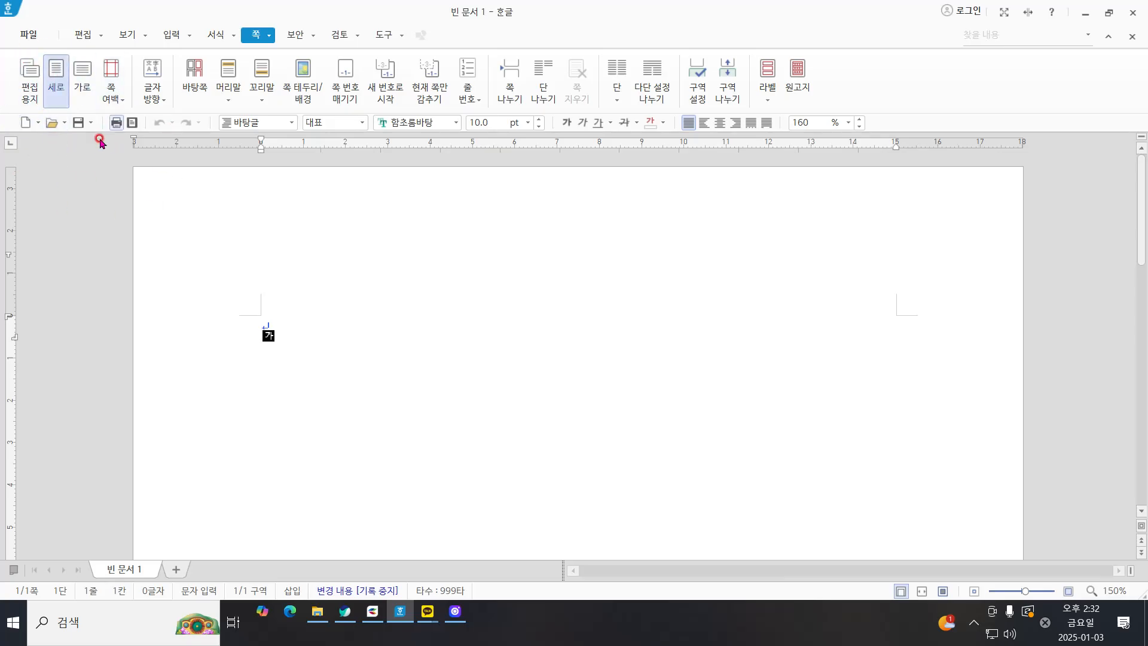
# Step: Reopen the most recently used 20250102 practice document from the list of recent files
pyautogui.click(65, 123)
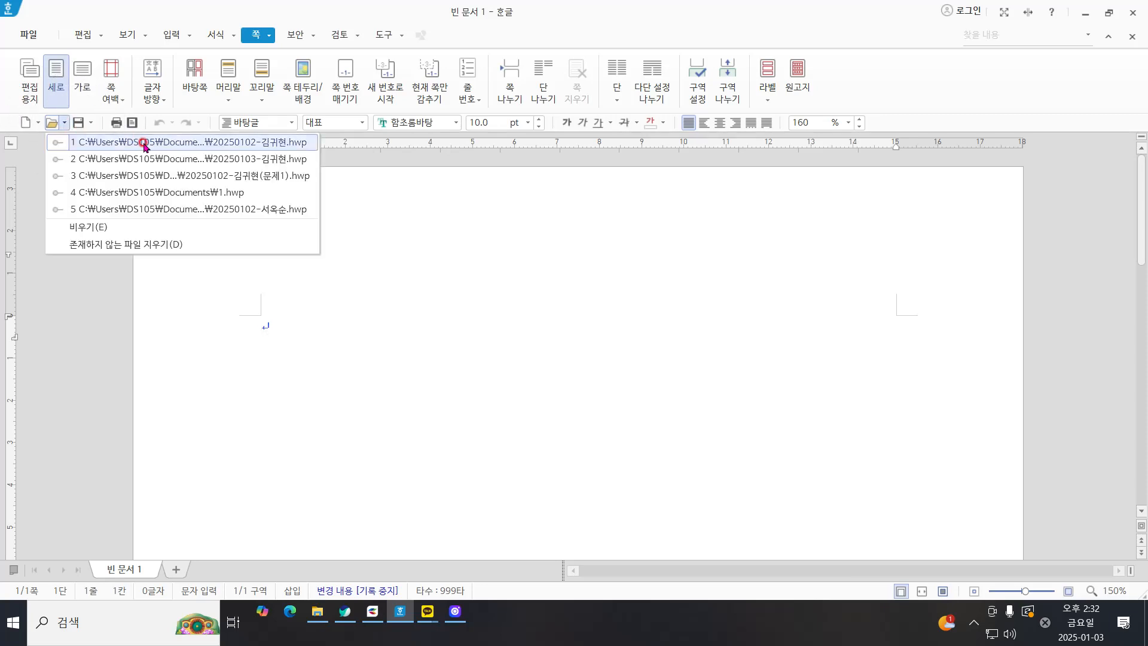
pyautogui.click(64, 123)
pyautogui.click(65, 123)
pyautogui.press('ctrl')
pyautogui.click(167, 143)
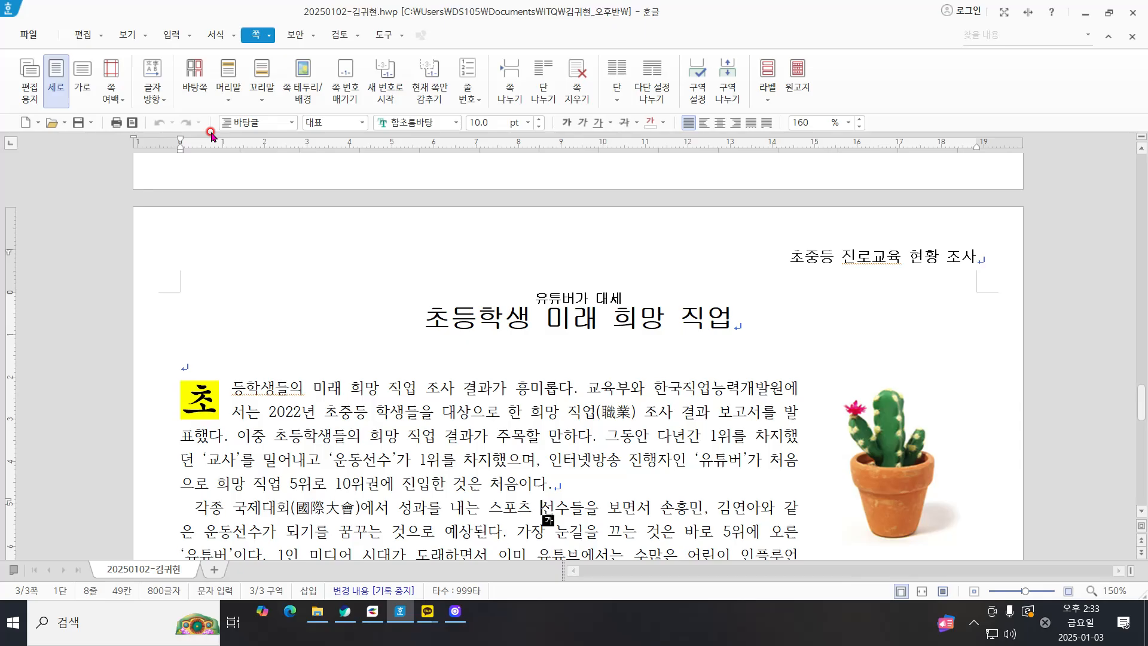
# Step: Add an empty line below the heading 희망 직업 순위 변화와 선택 이유
pyautogui.scroll(-10, 544, 514)
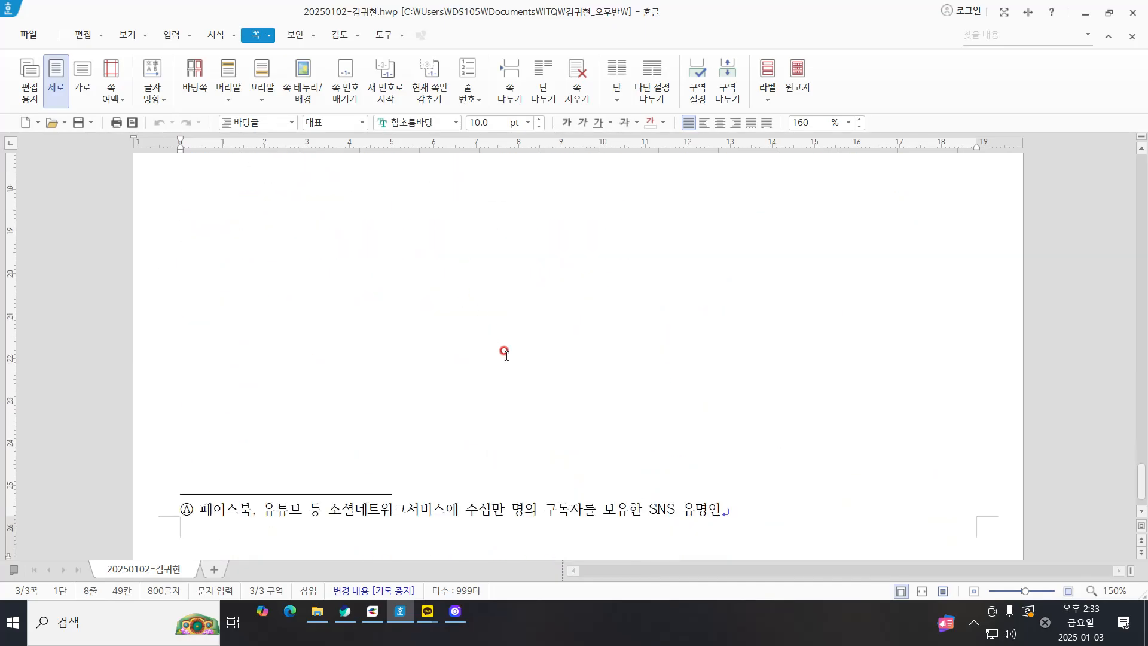
pyautogui.click(682, 324)
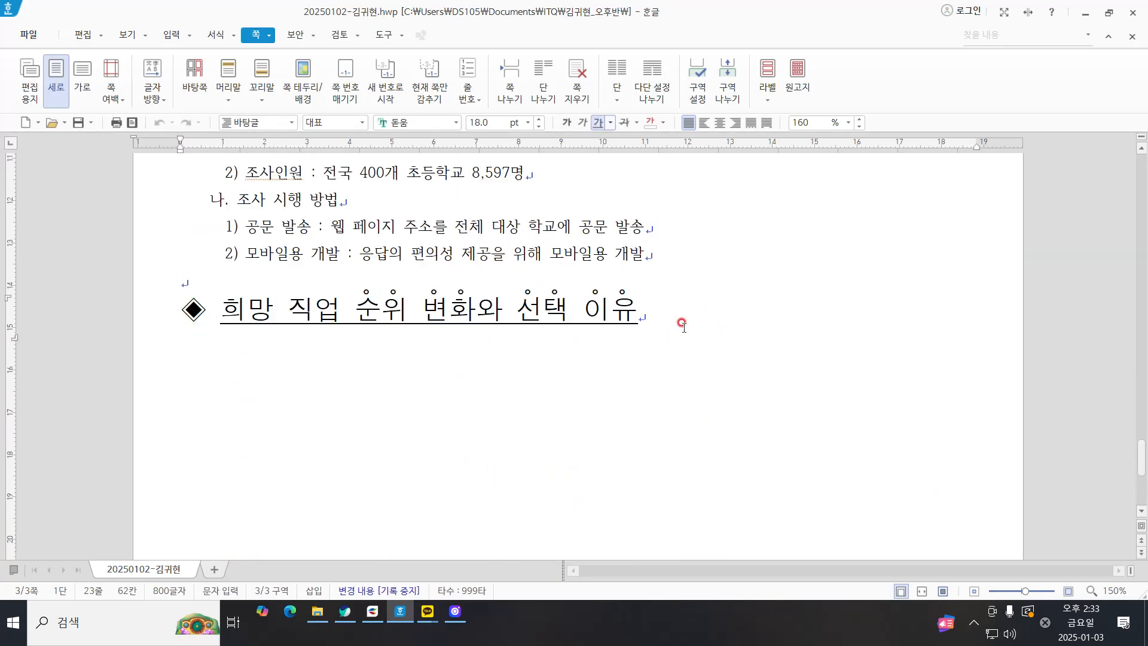
pyautogui.press('Return')
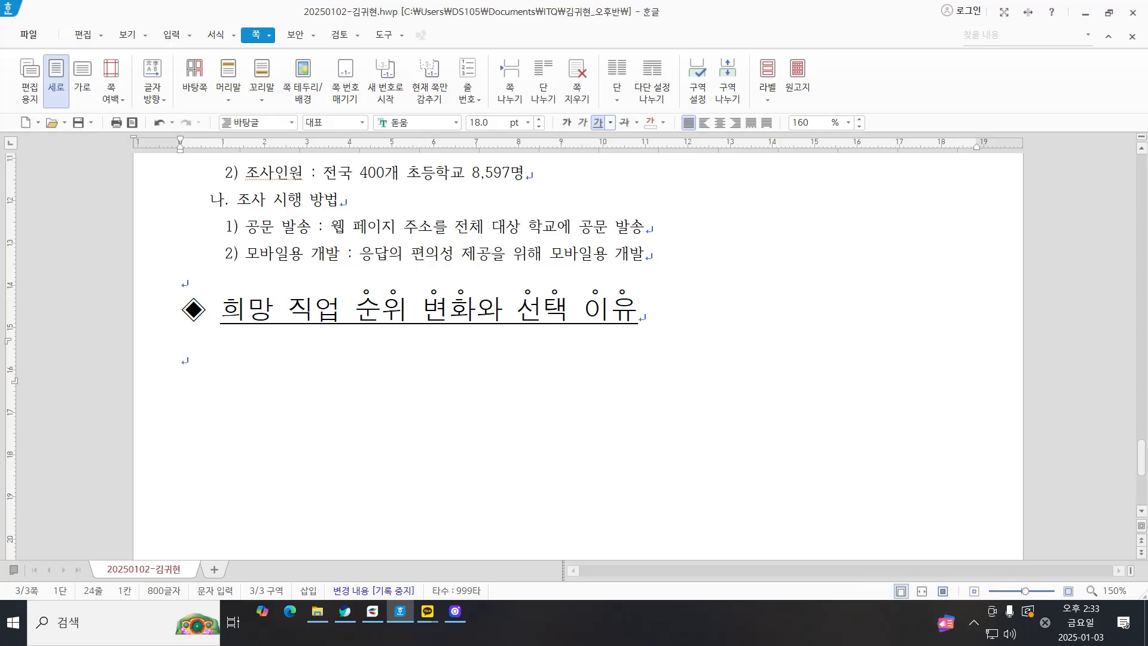
pyautogui.click(647, 318)
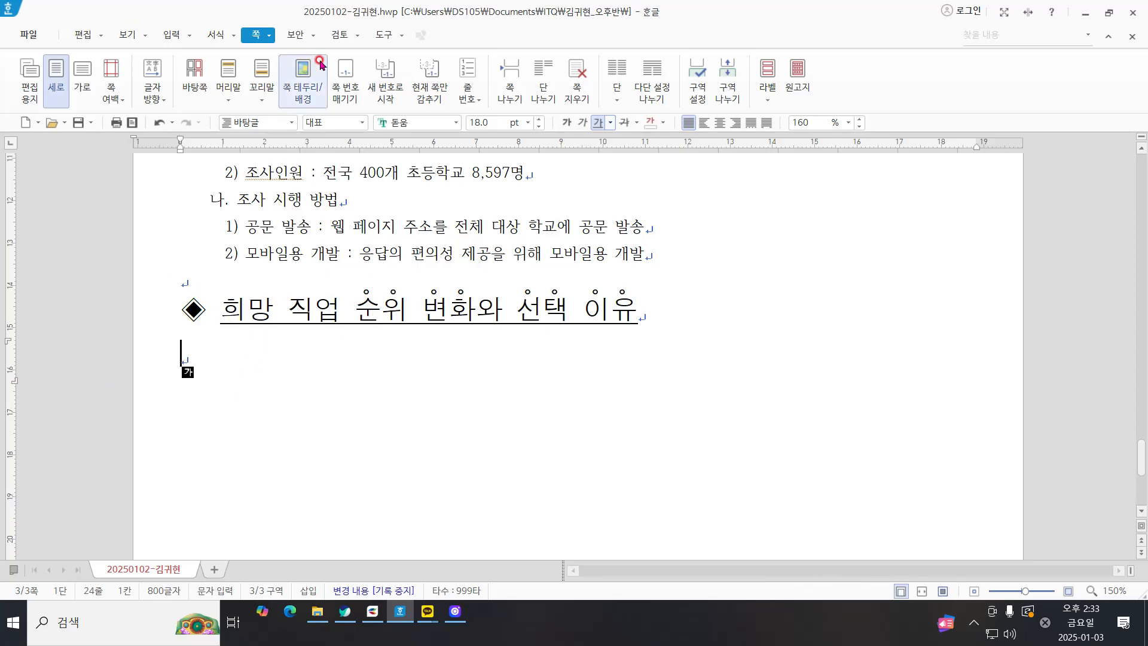
pyautogui.click(216, 35)
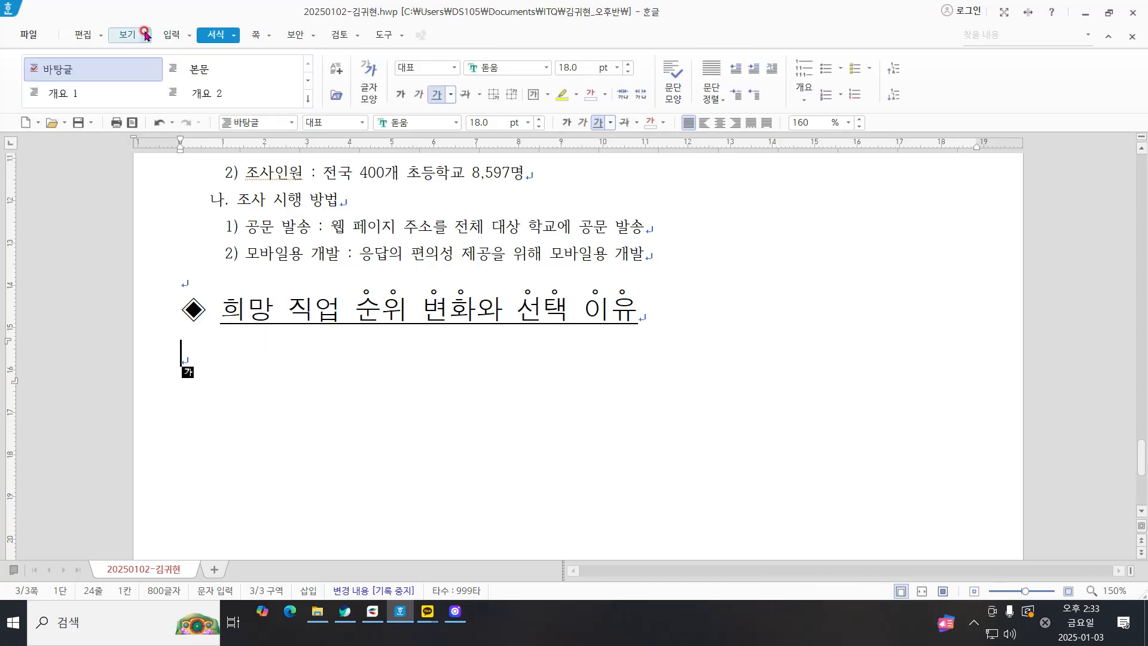
pyautogui.click(171, 34)
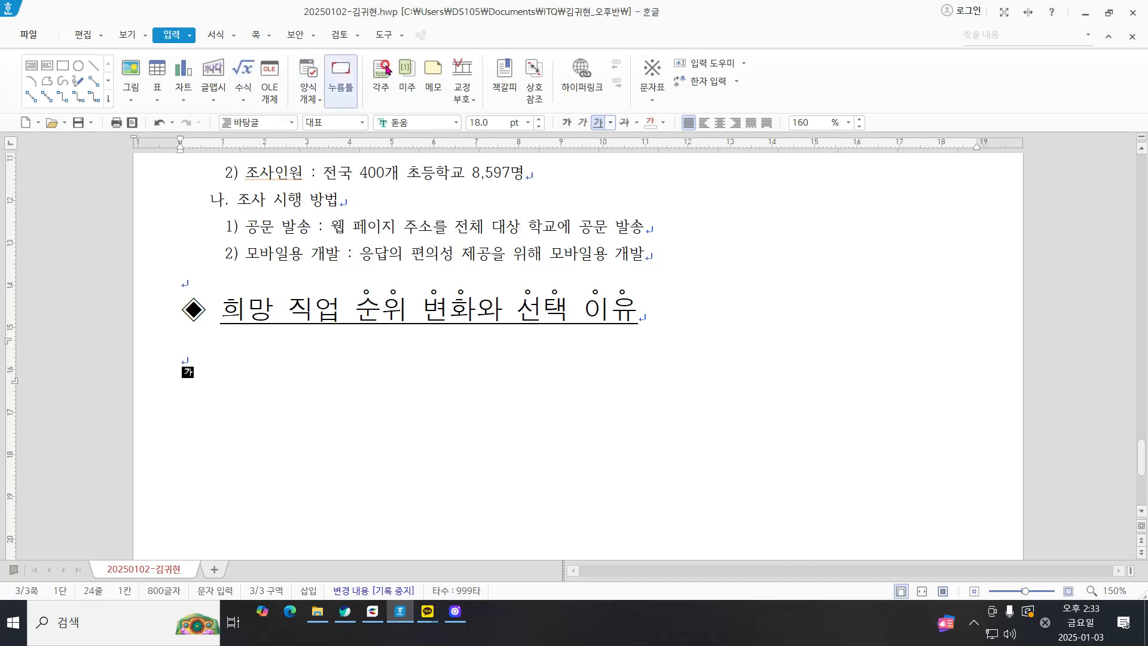
pyautogui.click(157, 75)
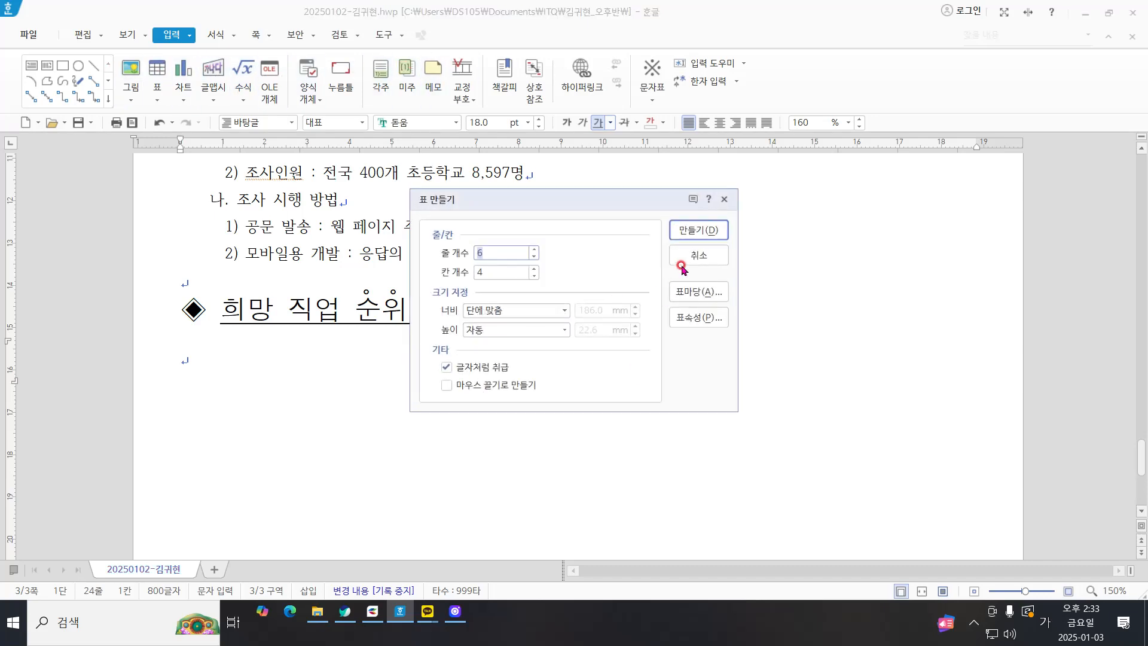
pyautogui.press('Return')
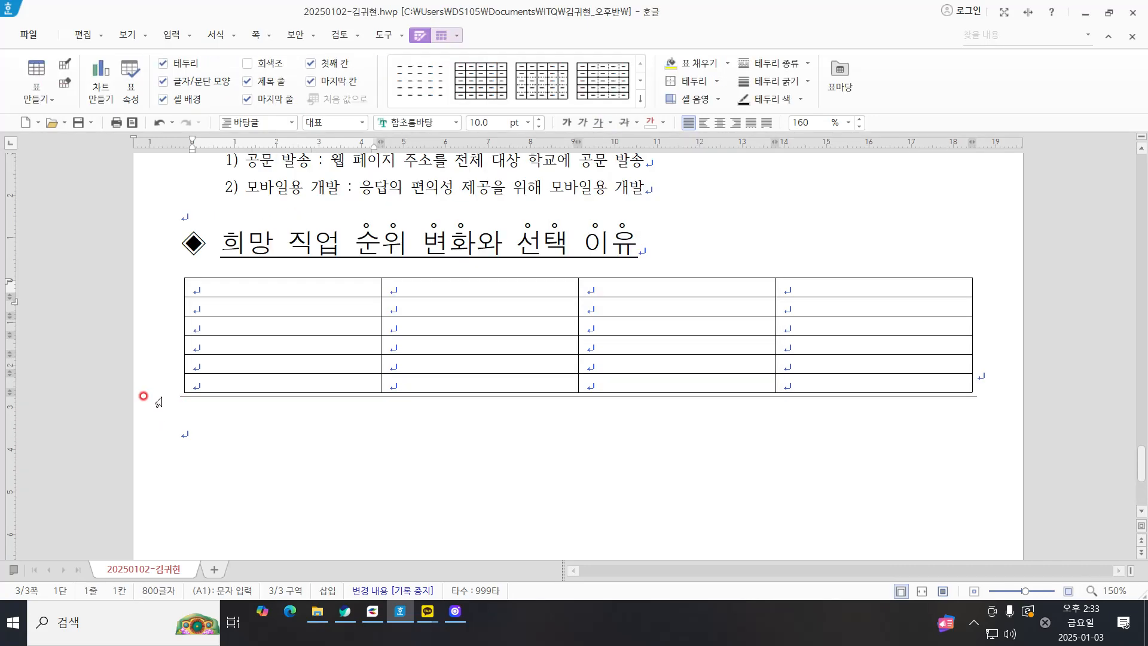
pyautogui.click(295, 248)
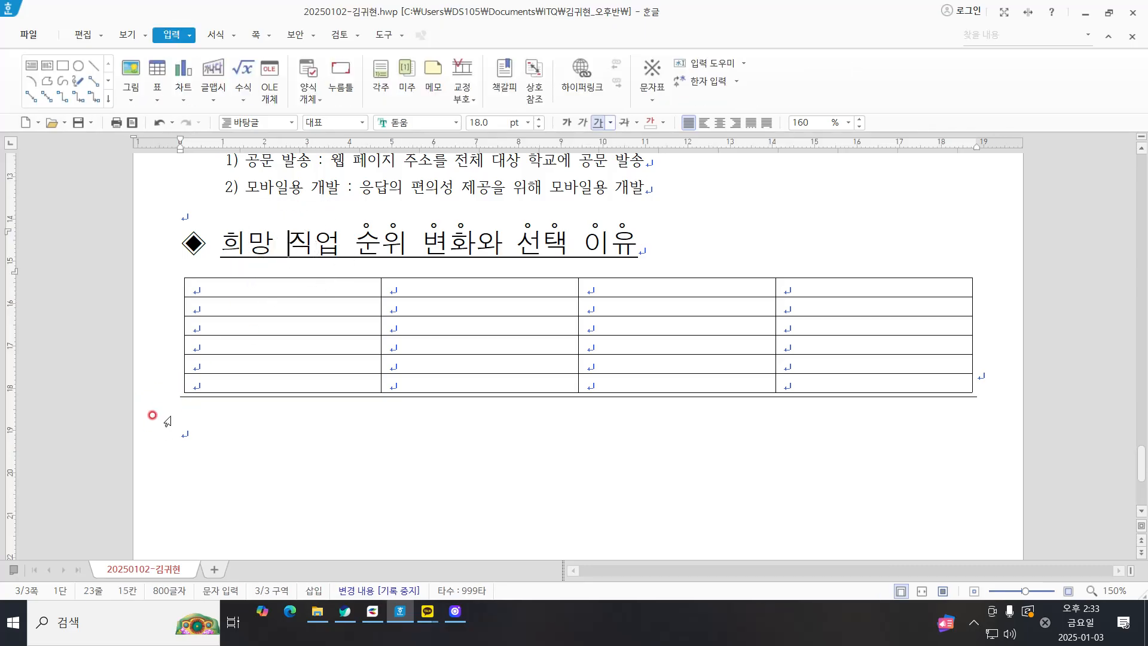
pyautogui.click(159, 352)
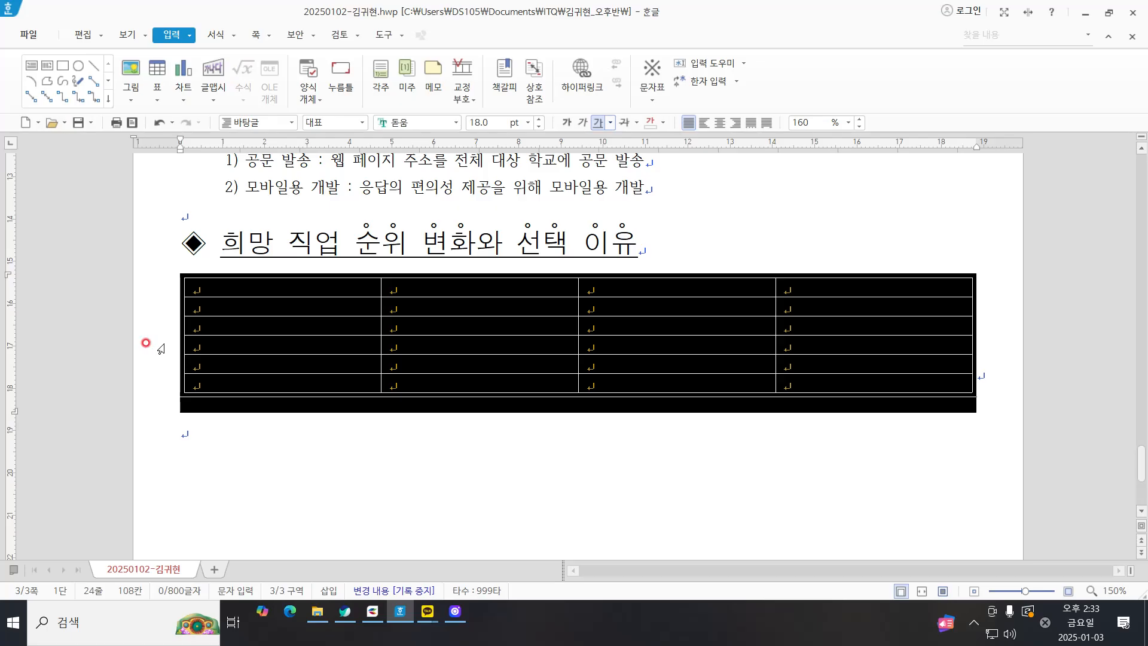
pyautogui.press('Delete')
pyautogui.click(242, 270)
pyautogui.press('BackSpace')
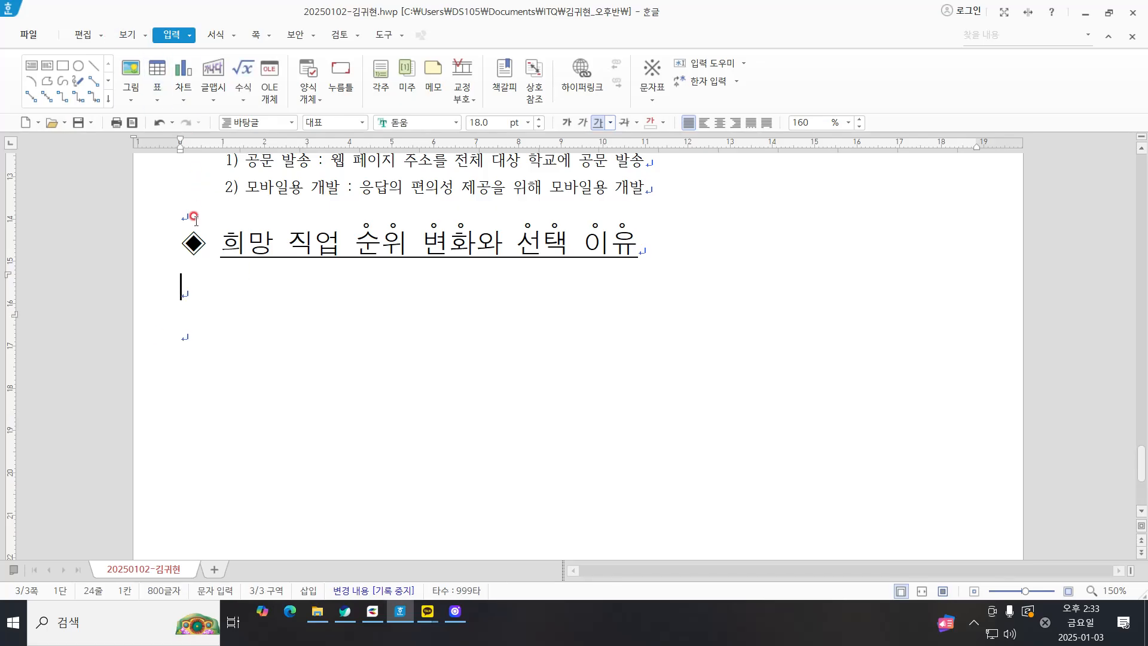
# Step: Reset the empty line below the heading to the 바탕글 style and insert a table with 6 rows and 4 columns, treated as a character
pyautogui.hotkey('ctrl', '1')
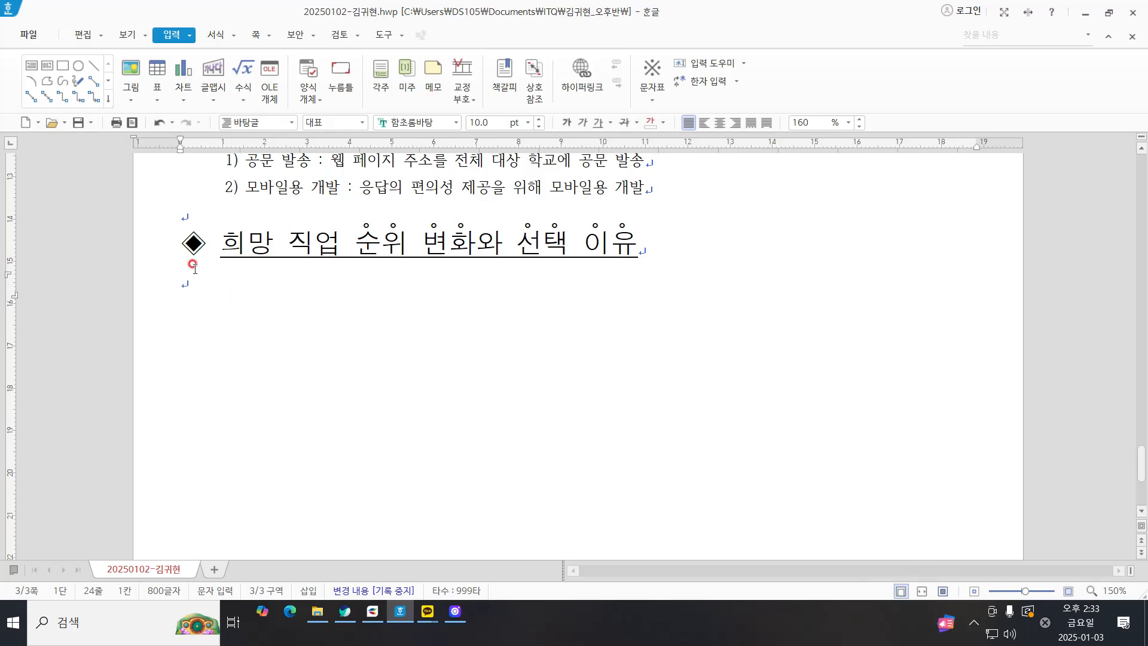
pyautogui.click(264, 289)
pyautogui.click(158, 68)
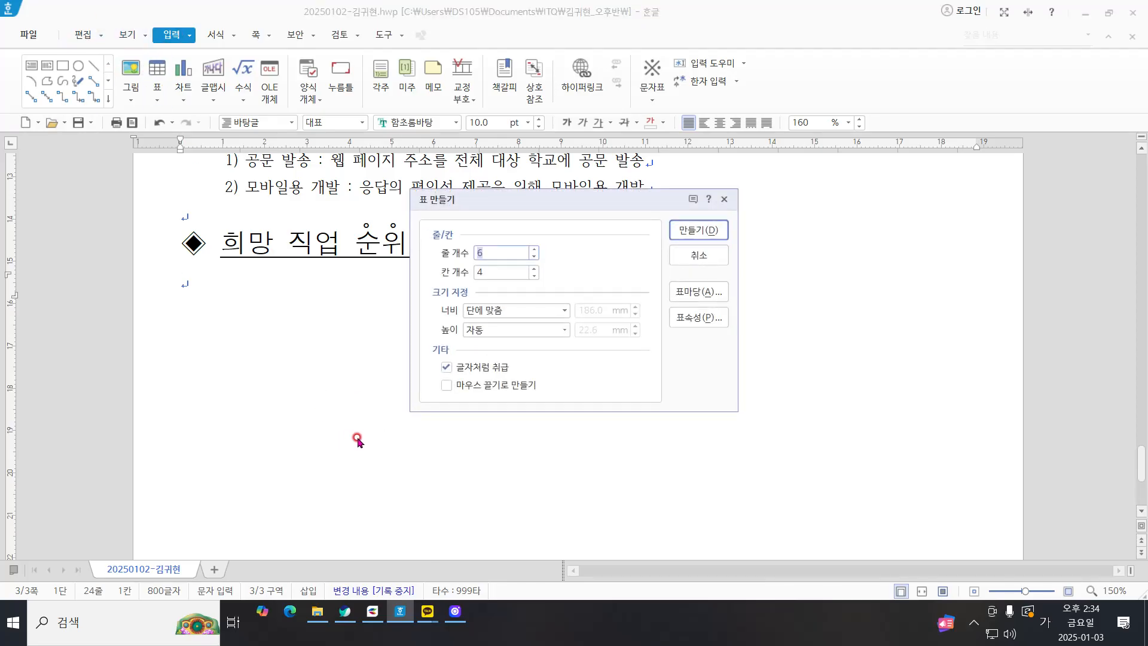
pyautogui.click(704, 233)
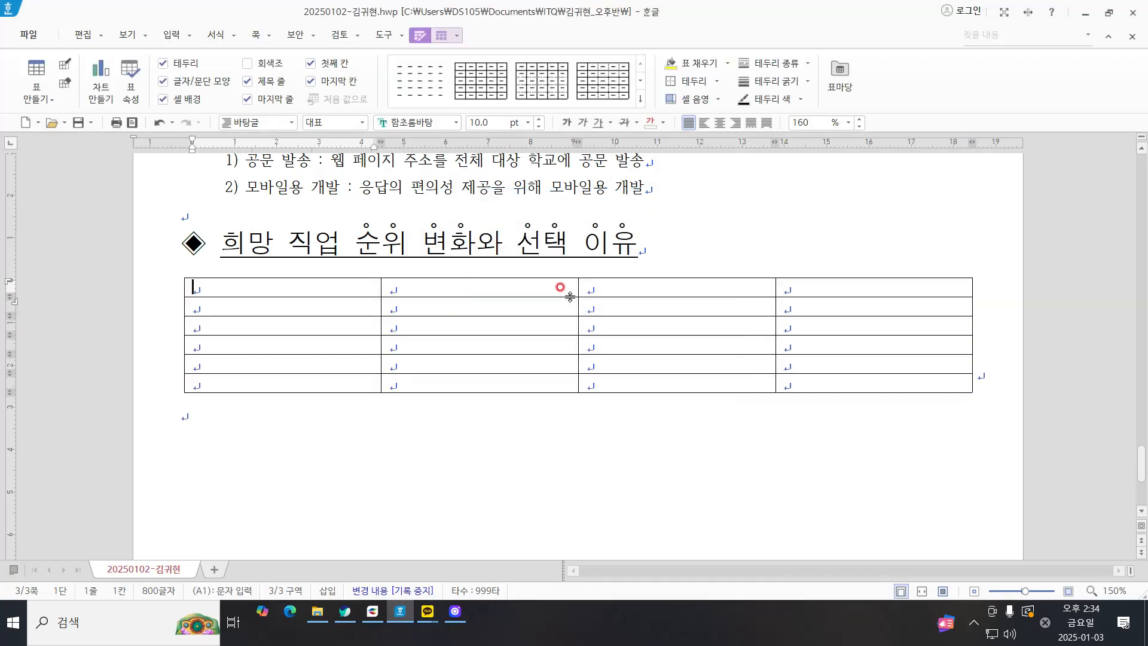
# Step: Enter 순위 as the header of the table's first column
pyautogui.press('Hangul')
pyautogui.click(258, 285)
pyautogui.write('순위 202ㅂ년')
pyautogui.press('Tab')
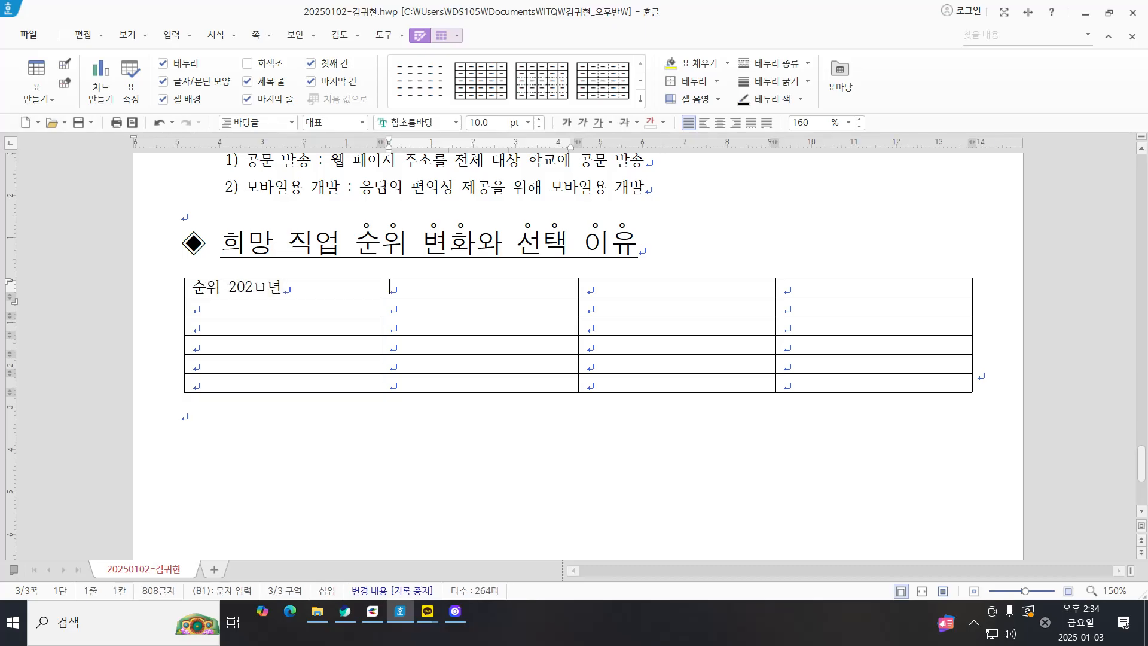
pyautogui.hotkey('shift', 'Tab')
pyautogui.hotkey('shift', 'Home')
pyautogui.write('순ㅇ')
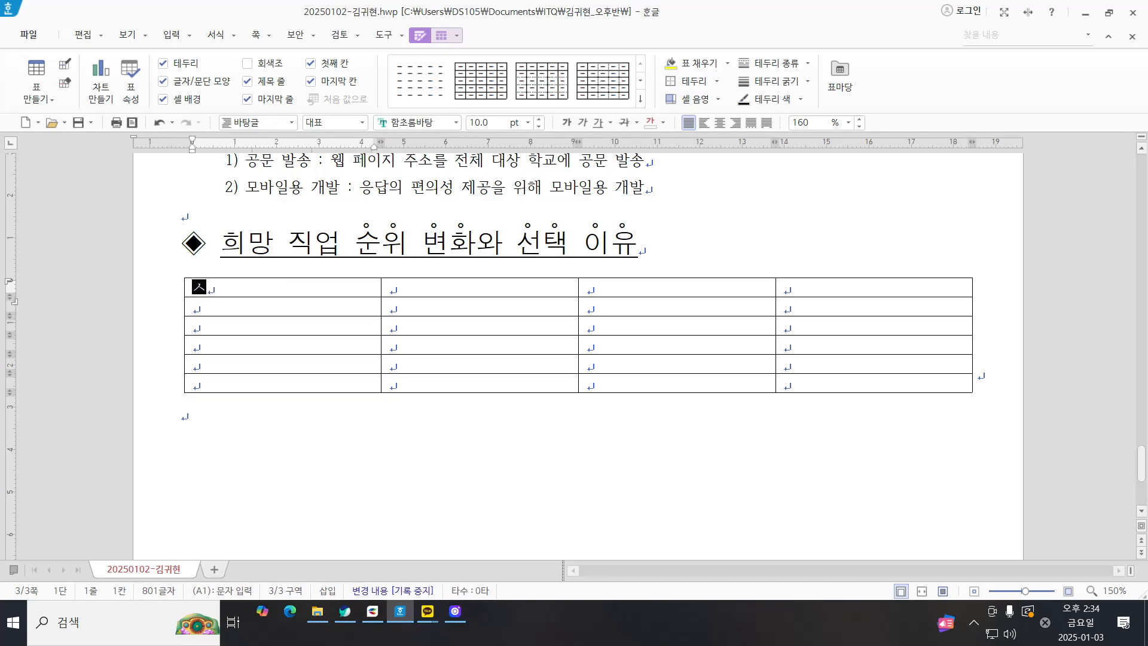
pyautogui.write('위')
# Step: Enter 2021년 and 2022년 as the headers of the second and third columns
pyautogui.press('Tab')
pyautogui.write('202')
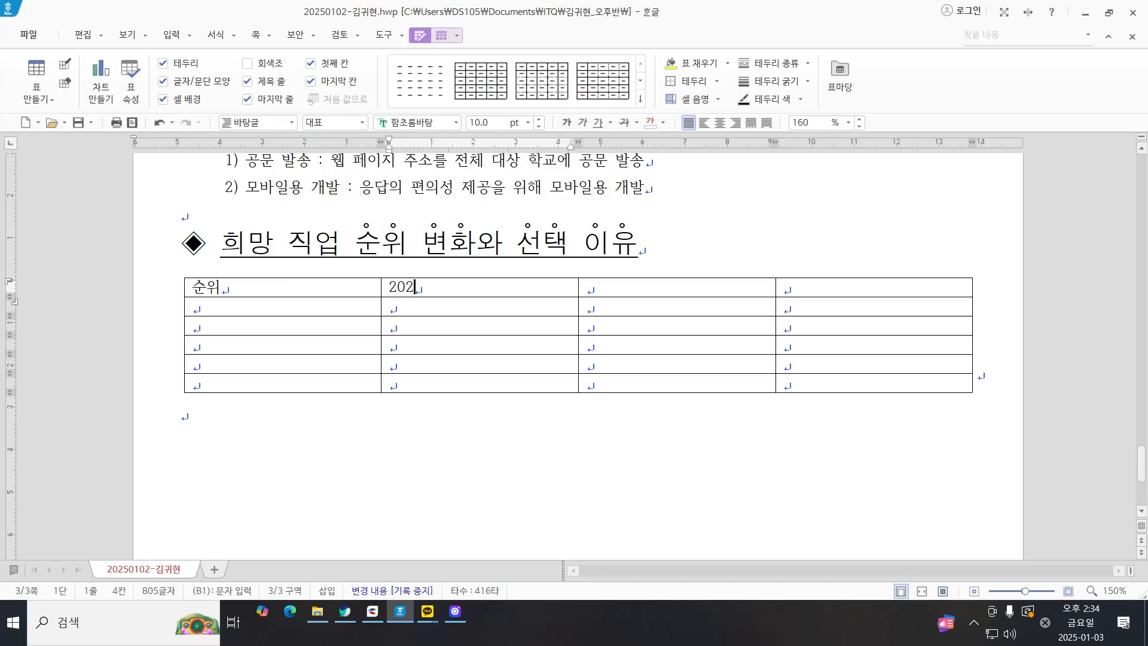
pyautogui.write('1ㄴㅕㄴ')
pyautogui.press('Tab')
pyautogui.write('202')
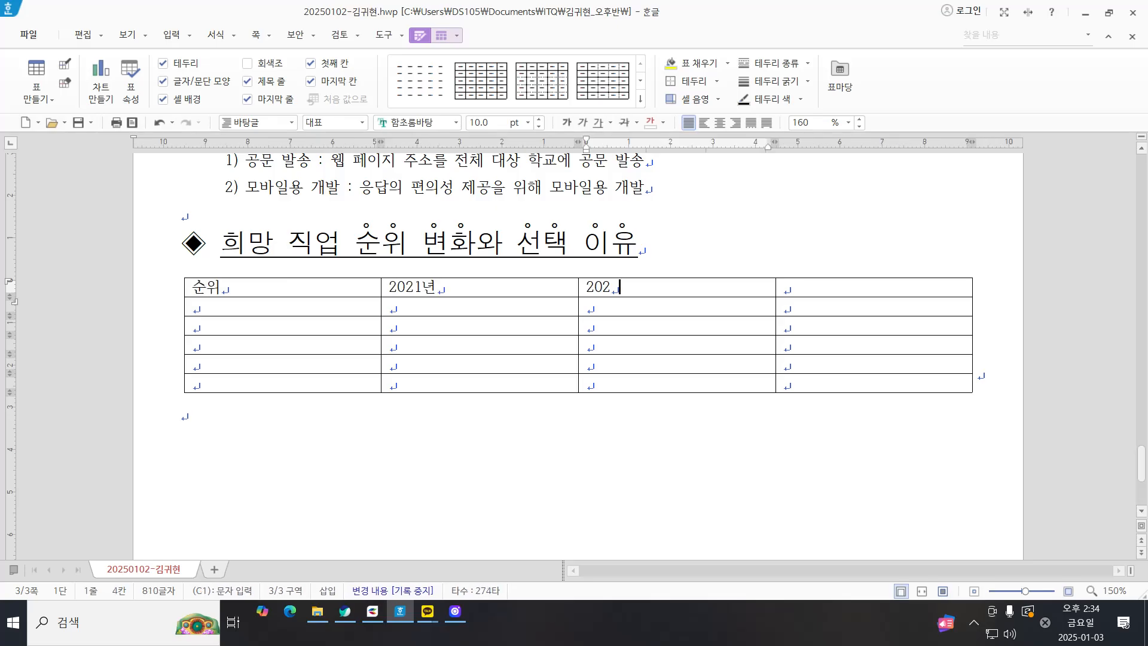
pyautogui.write('2ㄴㅕㄴ')
# Step: Enter 비고 as the header of the fourth column
pyautogui.press('Tab')
pyautogui.write('박ㅎ')
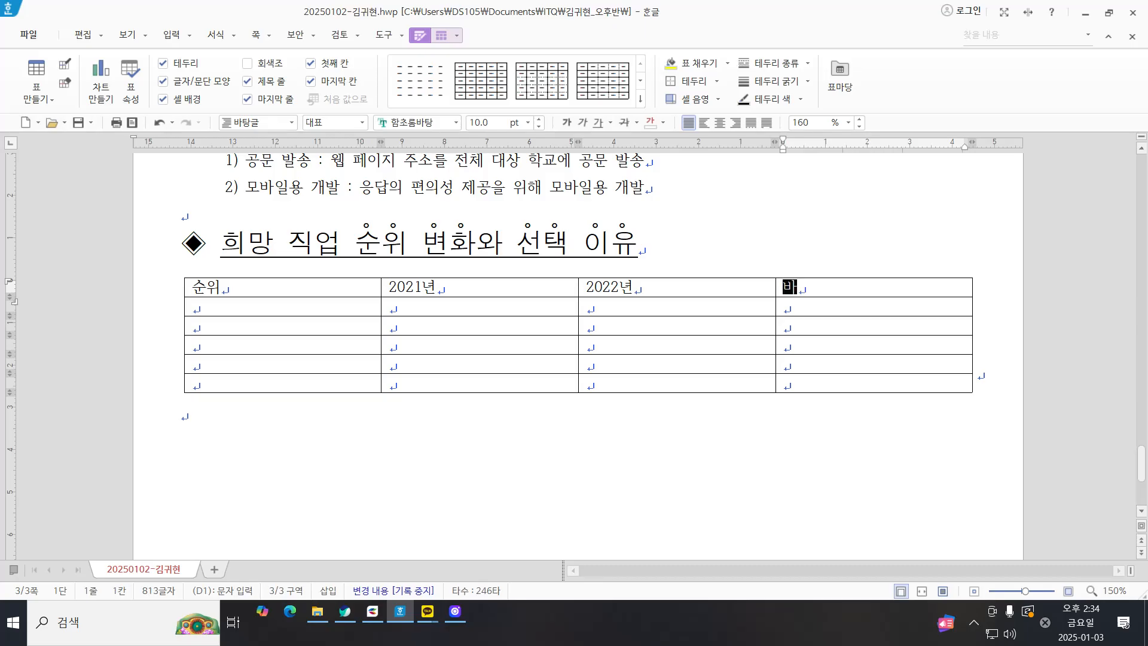
pyautogui.press('Tab')
pyautogui.press('Left')
pyautogui.press('Insert')
pyautogui.press('BackSpace')
pyautogui.press('BackSpace')
pyautogui.write('비고')
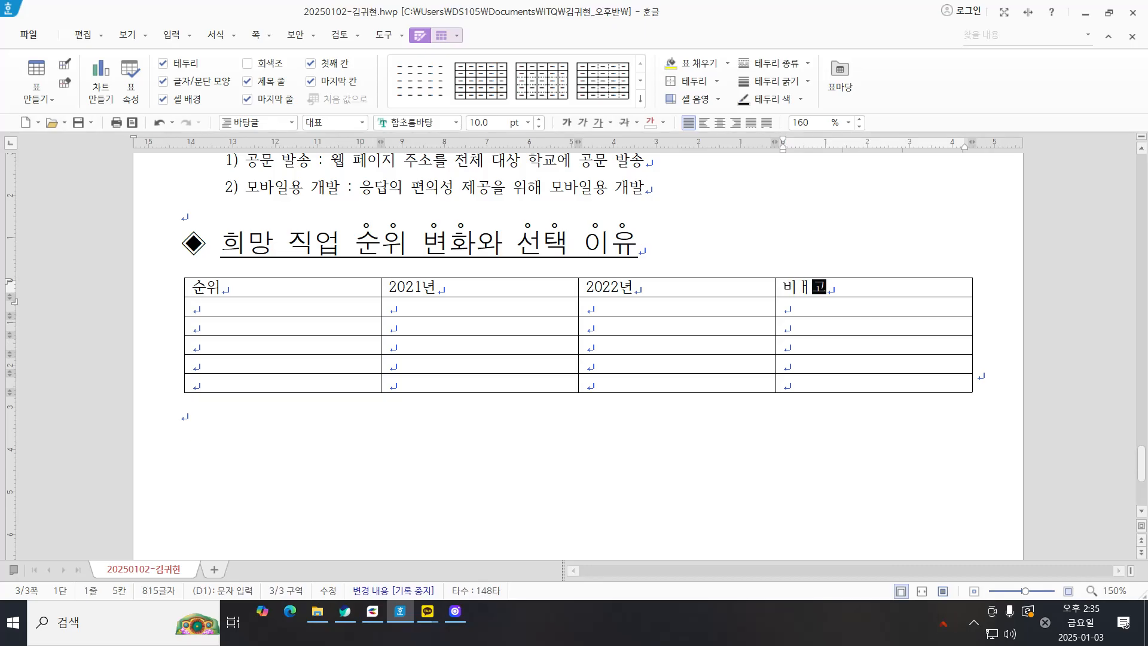
# Step: Fill the 순위 column below its header with 1위, 2위, 3위, 4위 and 5위
pyautogui.press('Tab')
pyautogui.press('Tab')
pyautogui.press('Left')
pyautogui.write('1위')
pyautogui.press('Down')
pyautogui.write('2위')
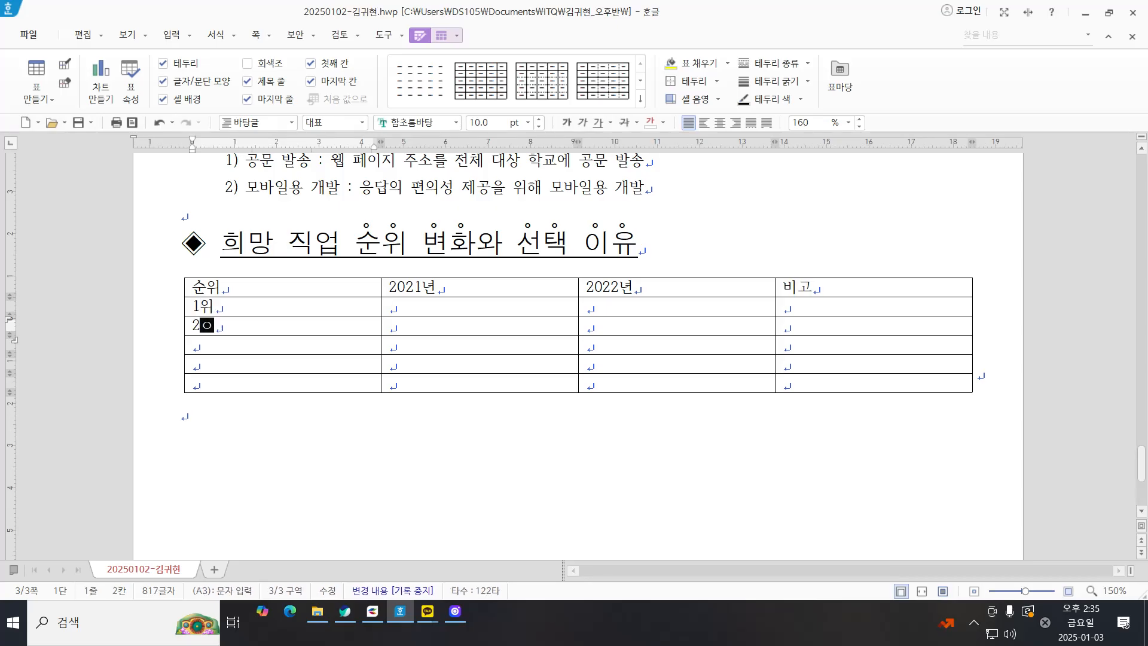
pyautogui.press('Down')
pyautogui.write('3위')
pyautogui.press('Down')
pyautogui.write('4위')
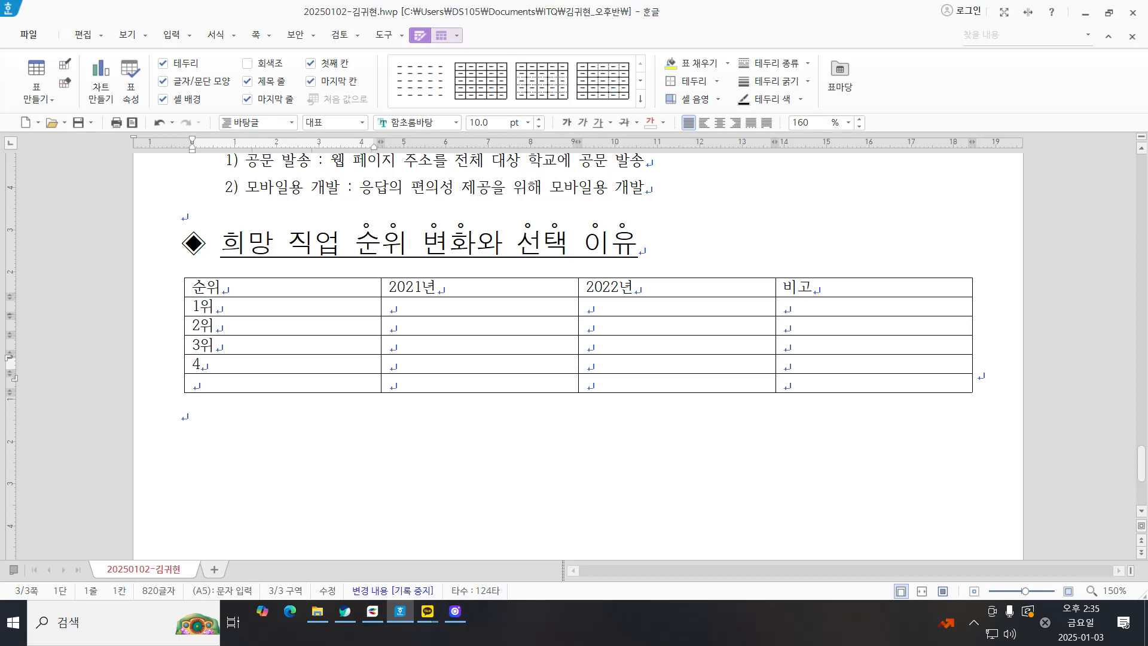
pyautogui.press('Down')
pyautogui.write('5위')
# Step: Fill the 2021년 column from 1위 to 5위 with 교사, 운동선수, 의사, 요리사 and 경찰관
pyautogui.press('Right')
pyautogui.press('Up')
pyautogui.press('Up')
pyautogui.press('Up')
pyautogui.press('Up')
pyautogui.write('교사')
pyautogui.press('Down')
pyautogui.write('운동선수')
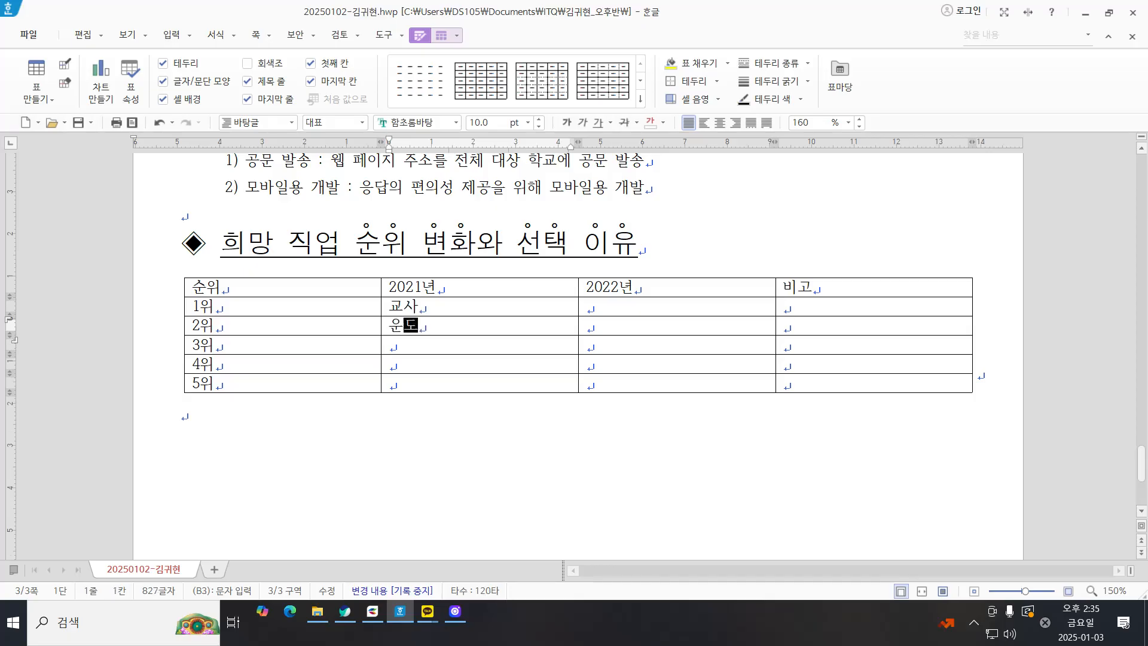
pyautogui.press('Down')
pyautogui.write('의사')
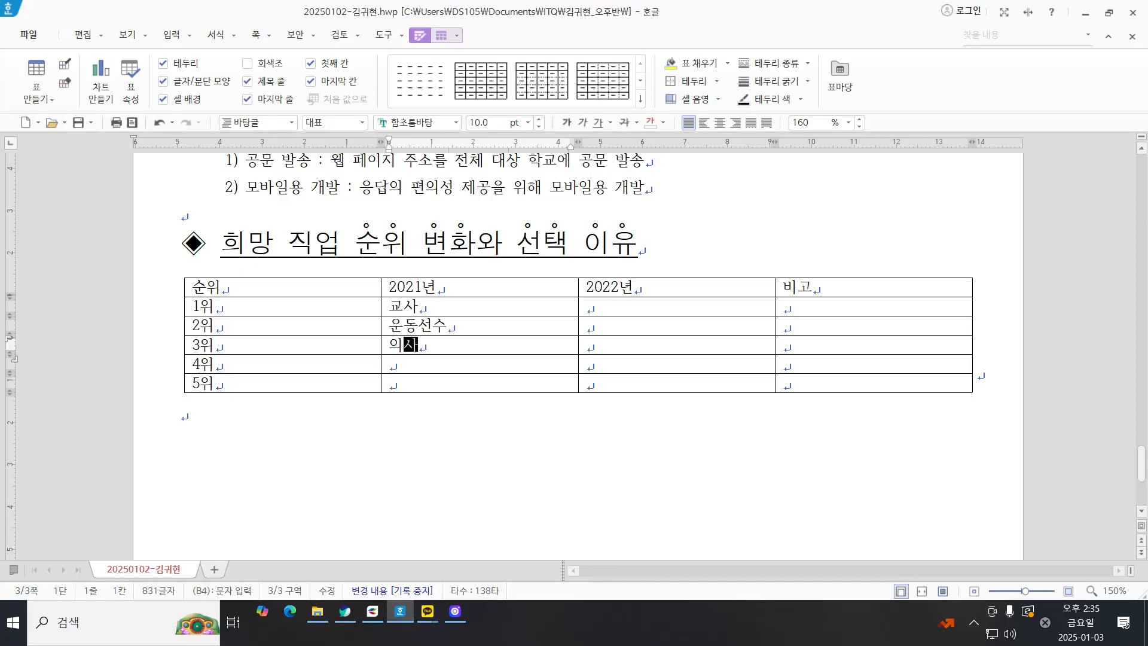
pyautogui.press('Down')
pyautogui.write('요리사')
pyautogui.press('Down')
pyautogui.write('ㄱㅕㅇ찰관')
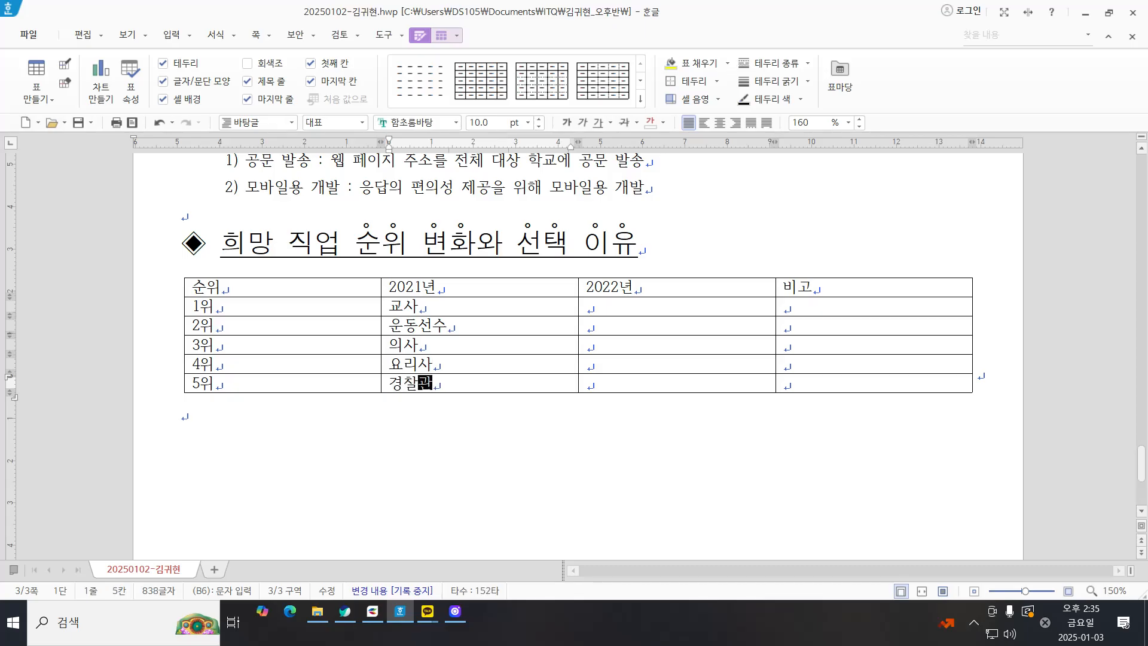
# Step: Fill the 2022년 column from 1위 to 5위 with 운동선수, 교사, 의사, 요리사 and 유튜브
pyautogui.press('Right')
pyautogui.press('Up')
pyautogui.press('Up')
pyautogui.press('Up')
pyautogui.press('Up')
pyautogui.write('운동')
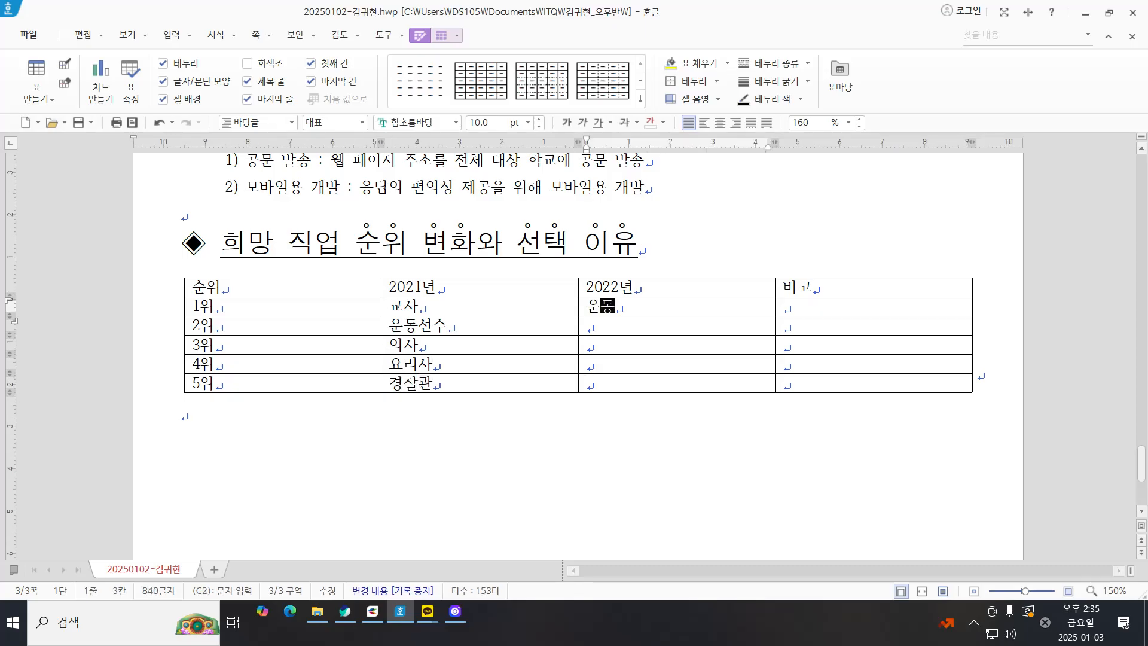
pyautogui.write('선ㅅㅜ')
pyautogui.press('Down')
pyautogui.write('교사')
pyautogui.press('Down')
pyautogui.write('의사')
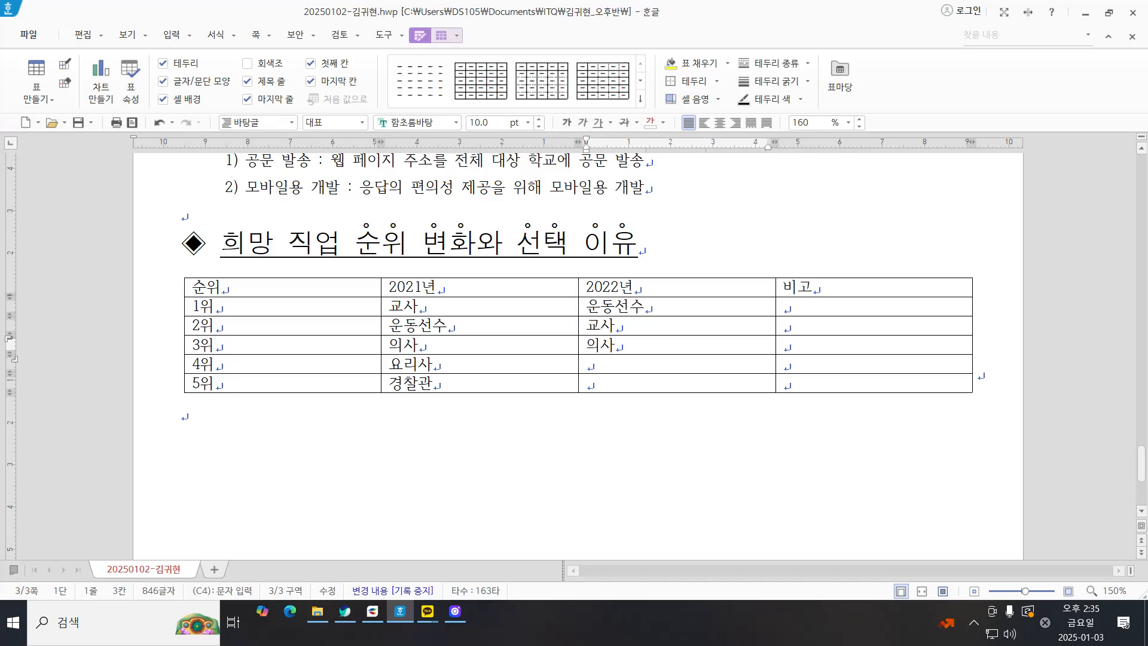
pyautogui.press('Down')
pyautogui.write('요리사')
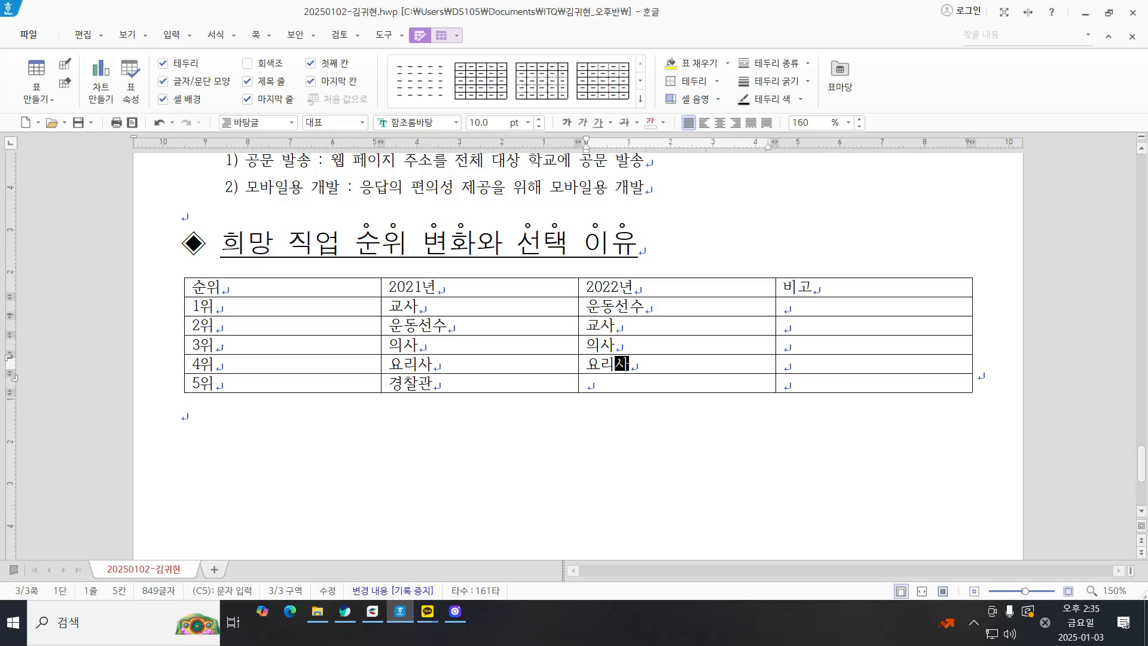
pyautogui.press('Down')
pyautogui.write('유튜브')
# Step: Enter "아시안 게임, 월드컵 등의 스포츠 행사를 통한 높은 관심" in the 비고 cell of the 1위 row
pyautogui.press('Tab')
pyautogui.press('Up')
pyautogui.press('Up')
pyautogui.press('Up')
pyautogui.press('Up')
pyautogui.write('아시')
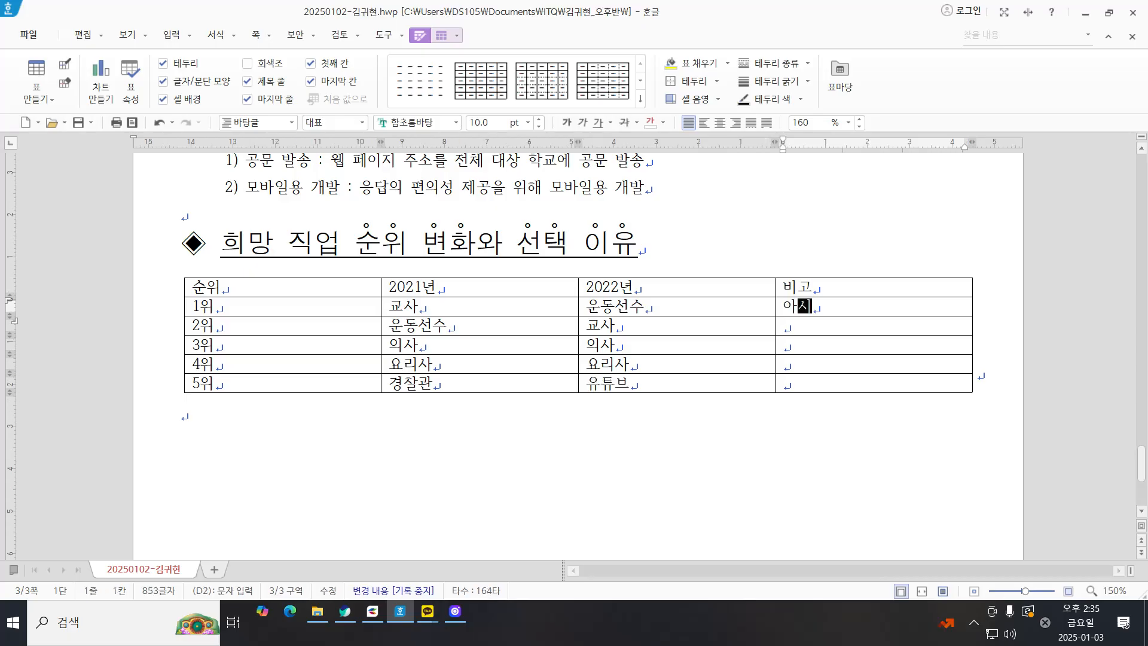
pyautogui.write('안 겡임')
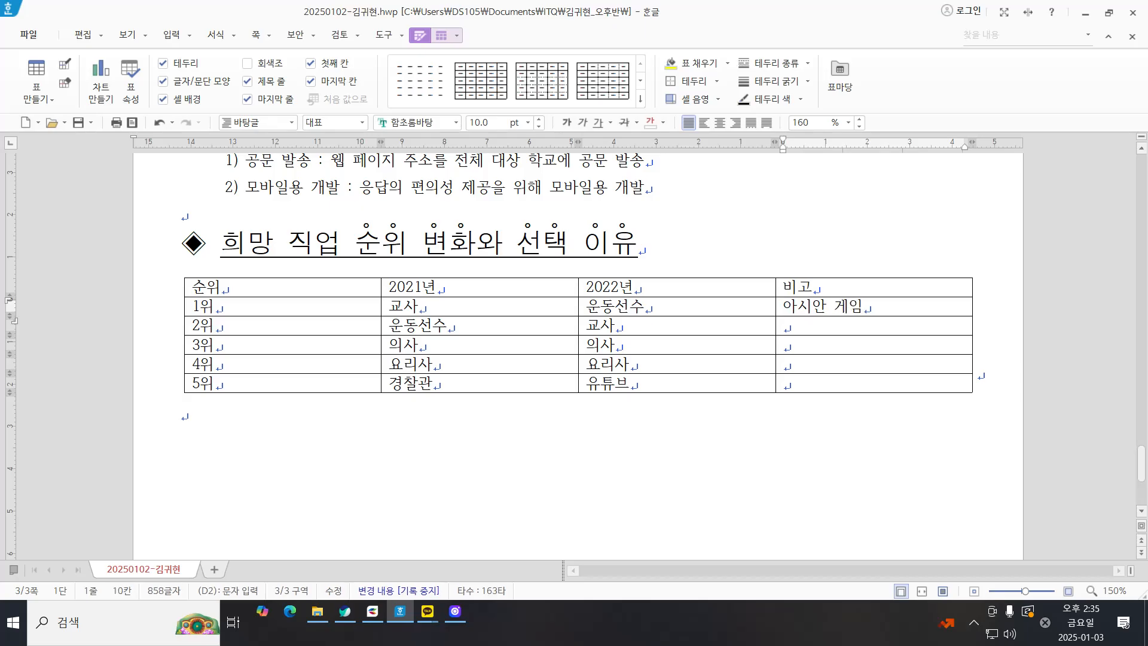
pyautogui.write(', 월드컵 등의 스포츠 ')
pyautogui.write('행사를 통')
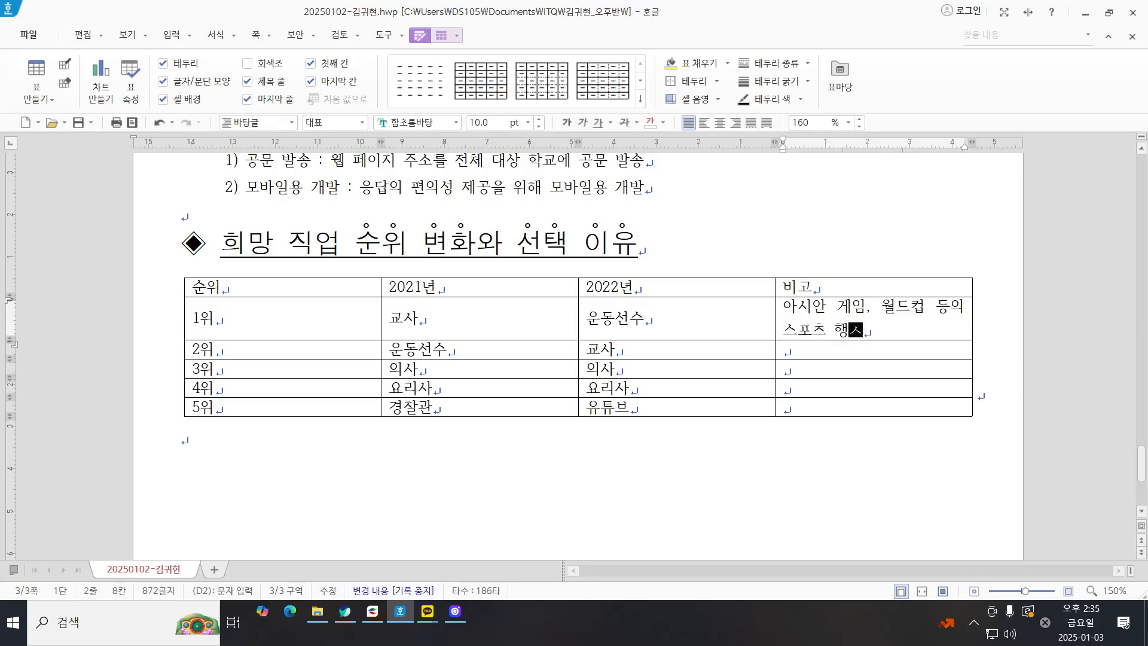
pyautogui.write('한 높은 가')
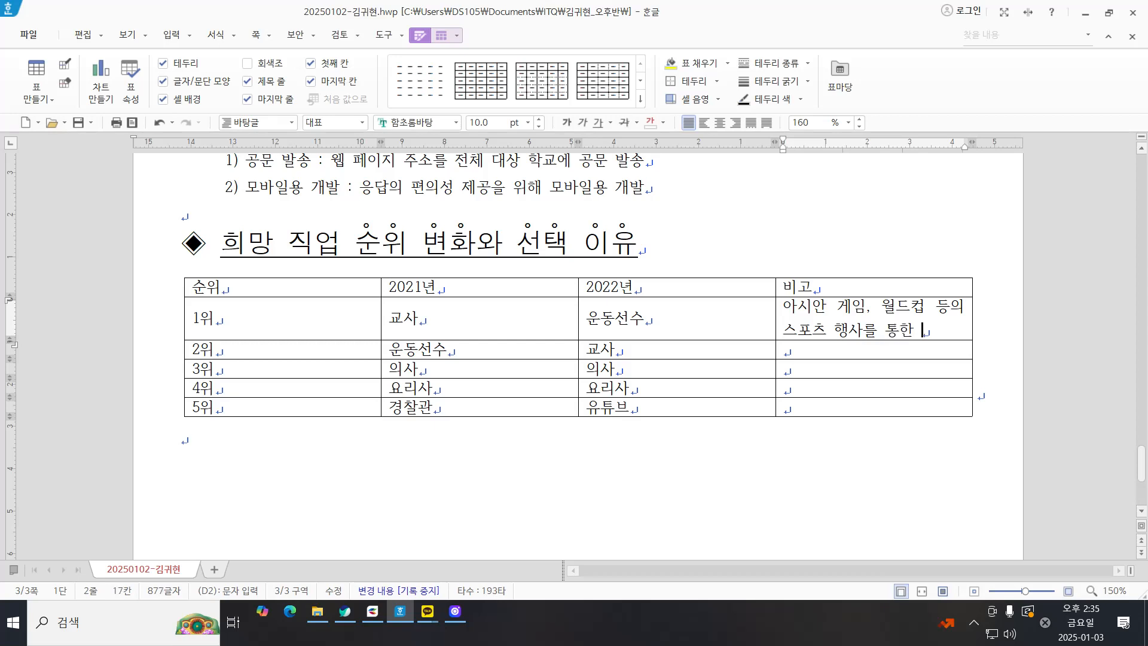
pyautogui.press('BackSpace')
pyautogui.press('BackSpace')
pyautogui.write('고관심')
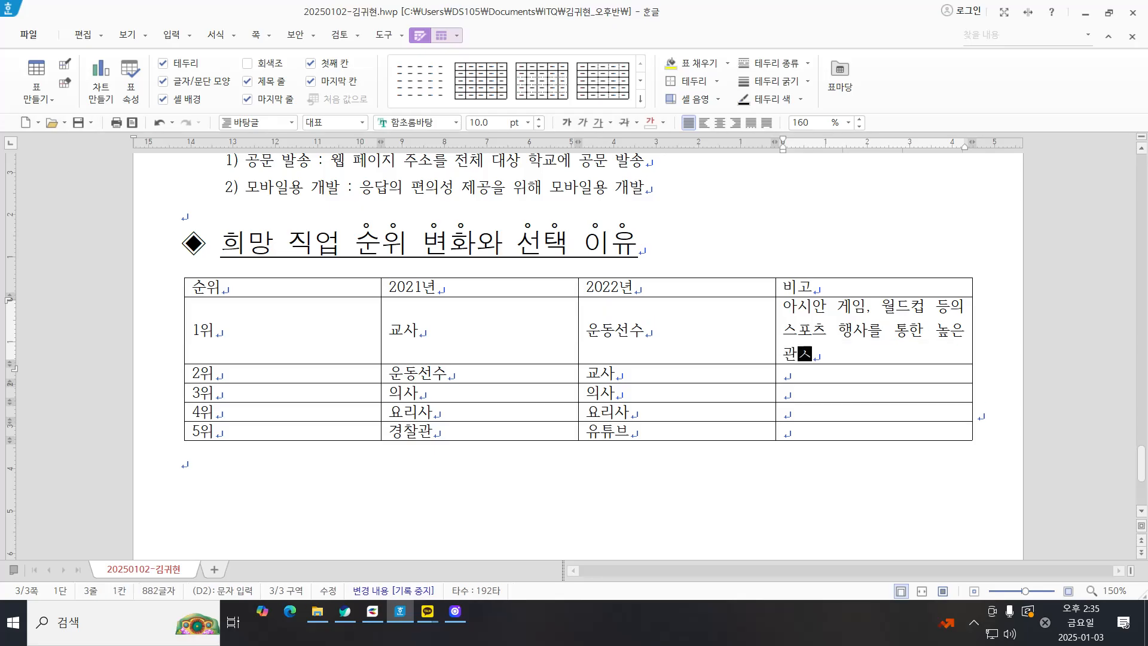
# Step: Enter "높은 사명감으로 일하고 다른 사람의 존경을 받는 직업" in the 비고 cell of the 2위 row
pyautogui.press('Down')
pyautogui.write('높은 사명감')
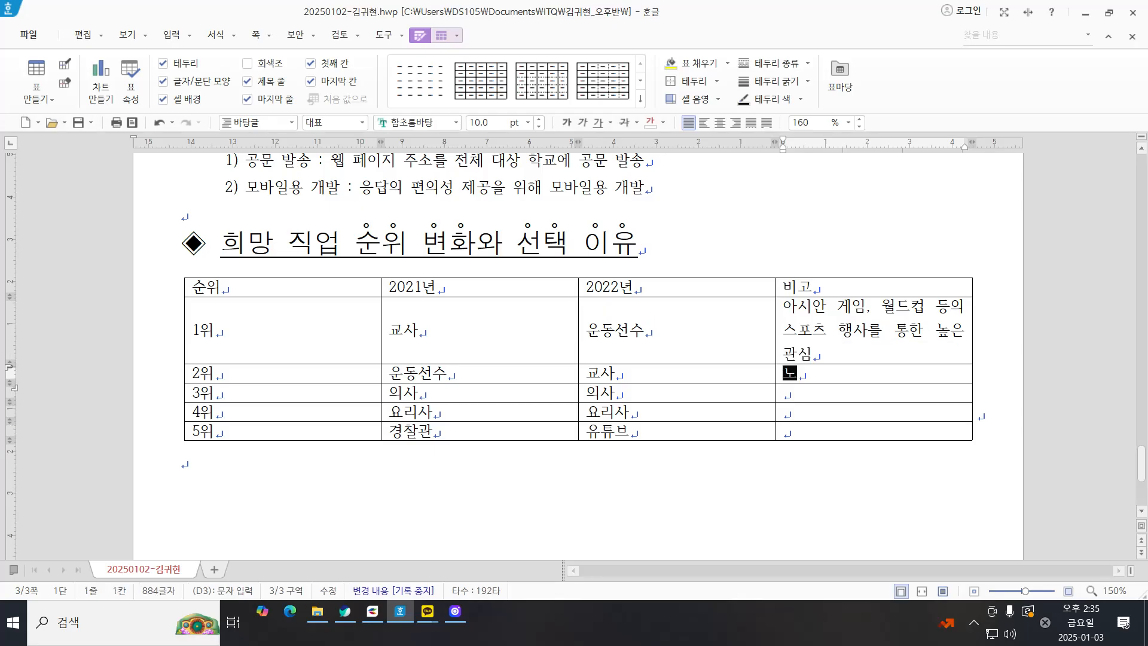
pyautogui.write('으로')
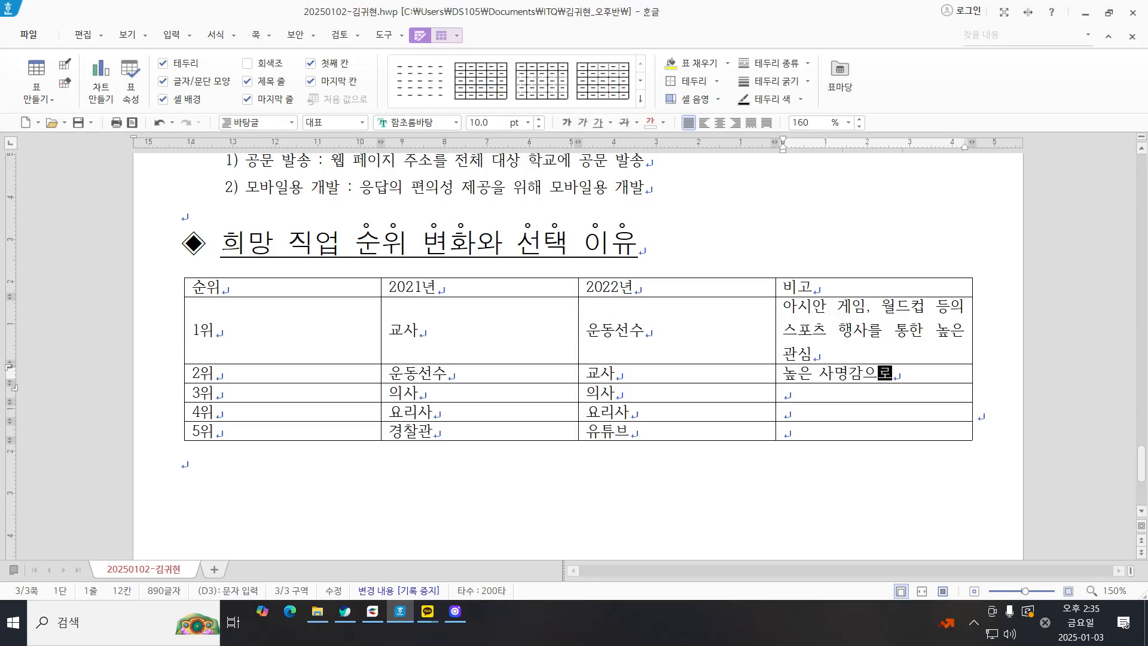
pyautogui.write(' 일하고 다른 사리')
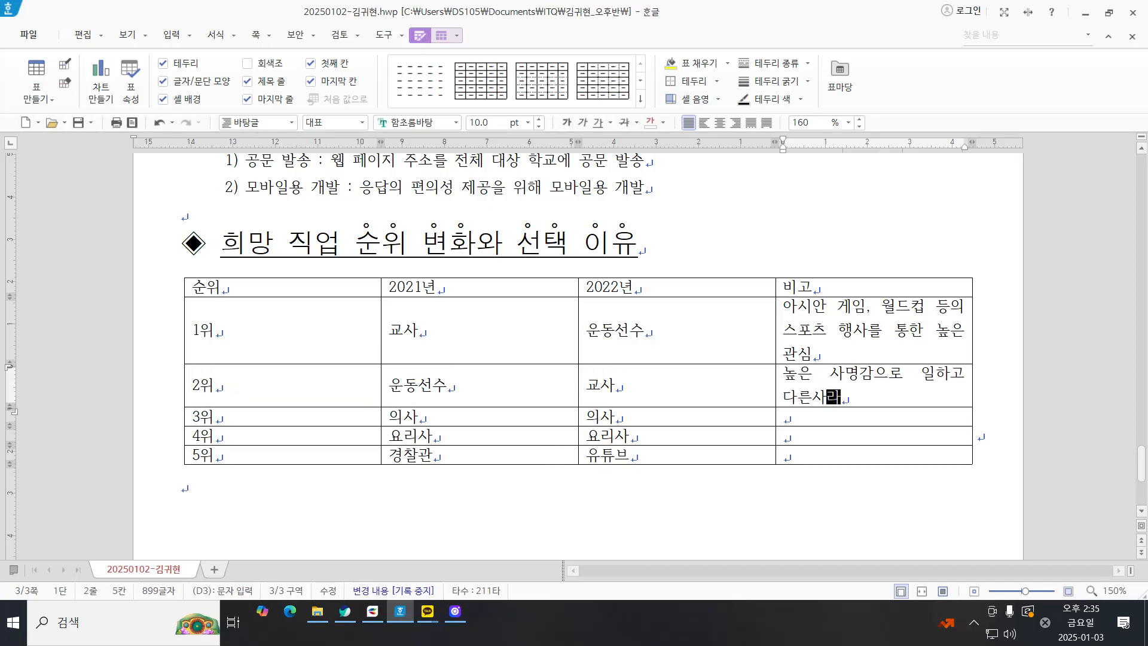
pyautogui.write('의')
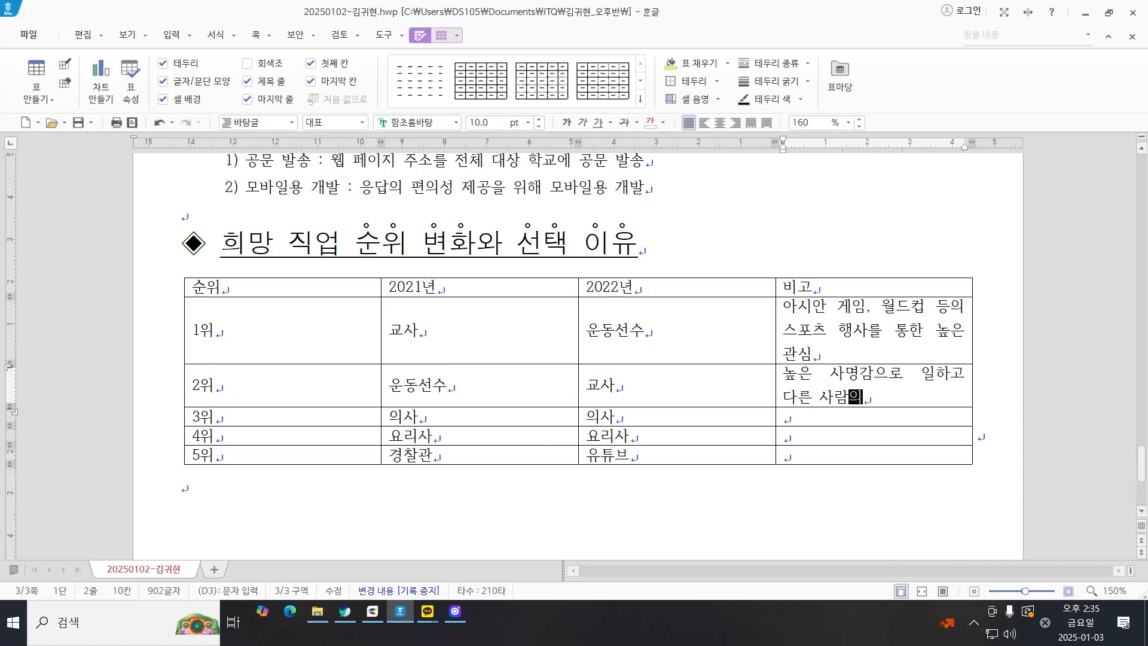
pyautogui.write(' 존경을 받는 직업')
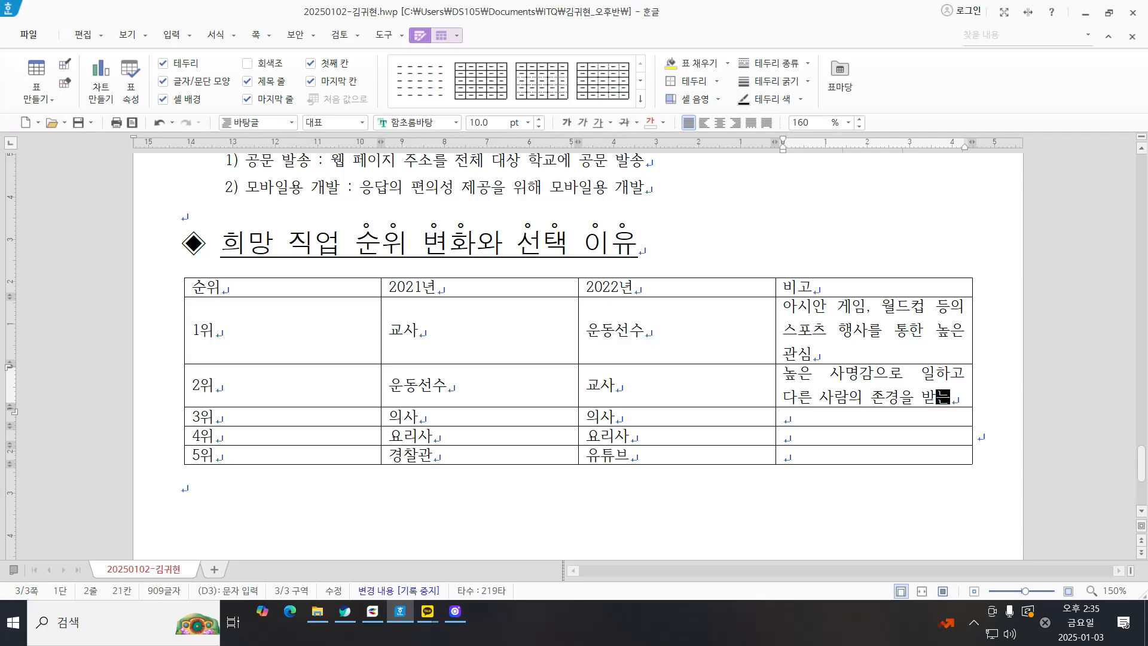
# Step: Enter "내가 아이디어를 내고 창의적으로 일할 수 있는 직업" in the 비고 cell of the 4위 row
pyautogui.press('Down')
pyautogui.press('Down')
pyautogui.press('Down')
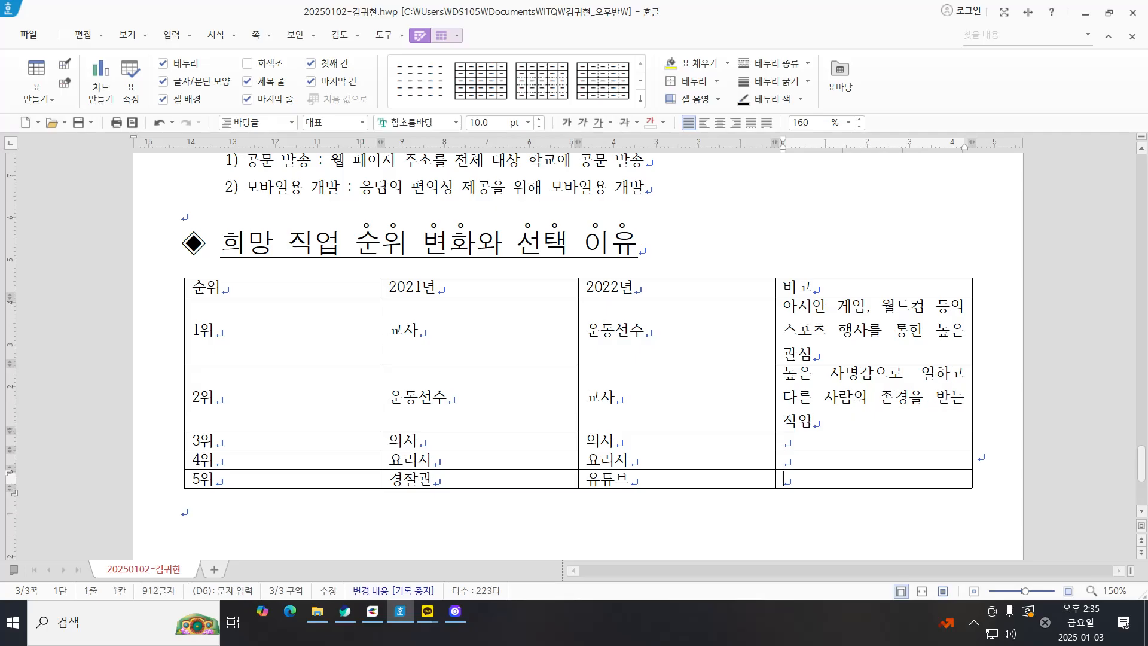
pyautogui.write('내가 아이')
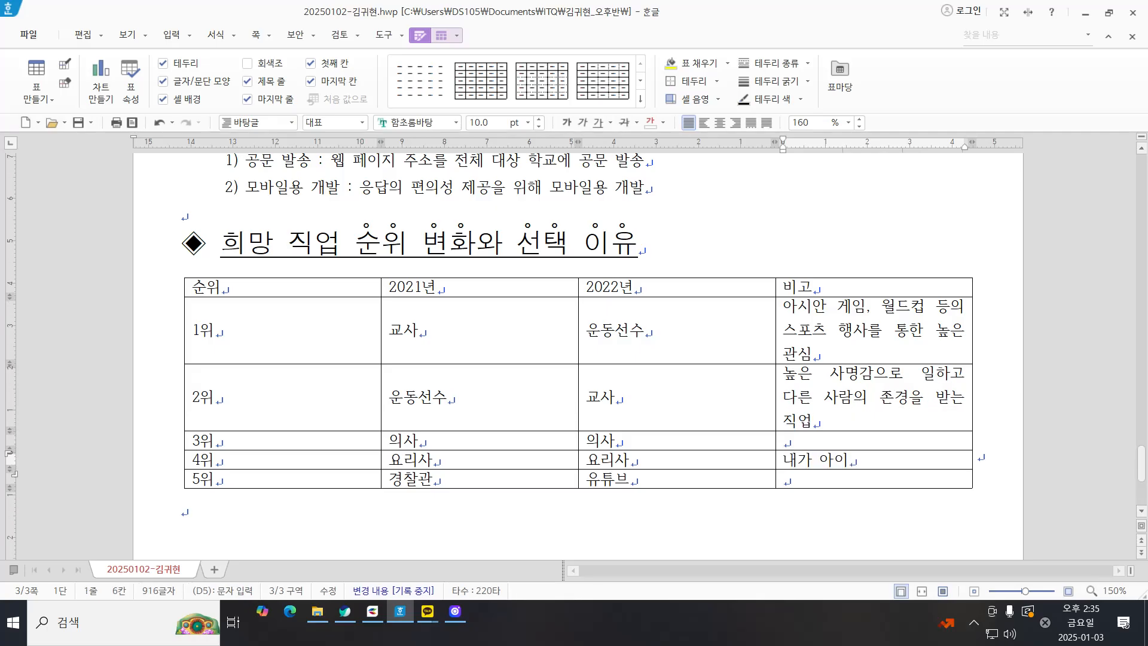
pyautogui.write('디어를 내고 ')
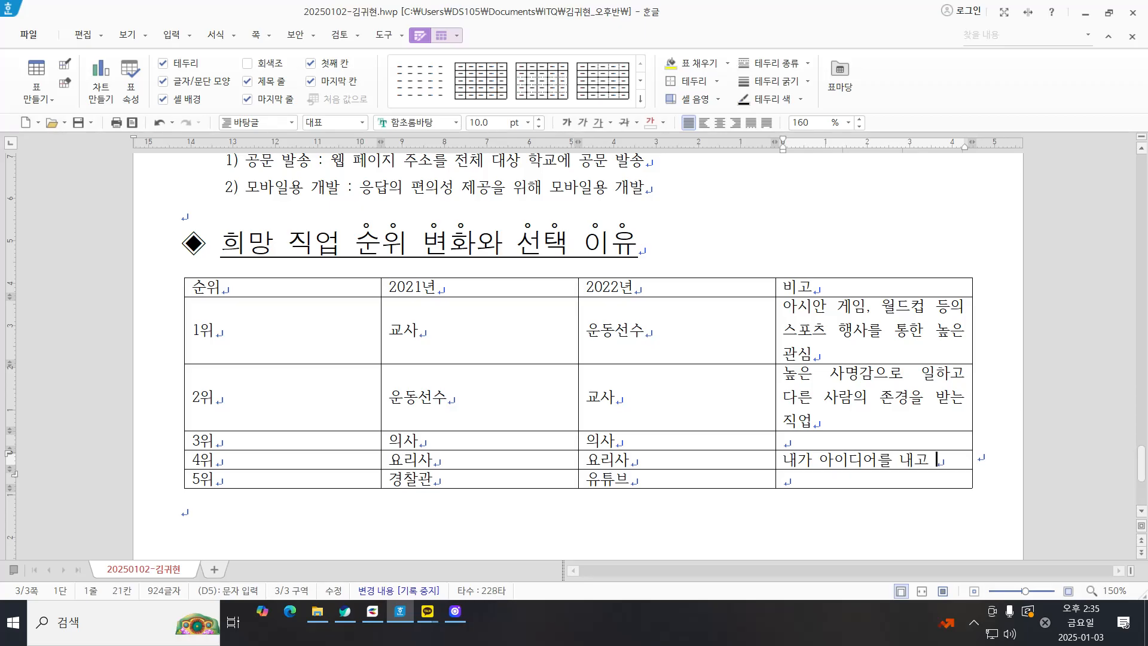
pyautogui.write('창ㅇㅢ적으로')
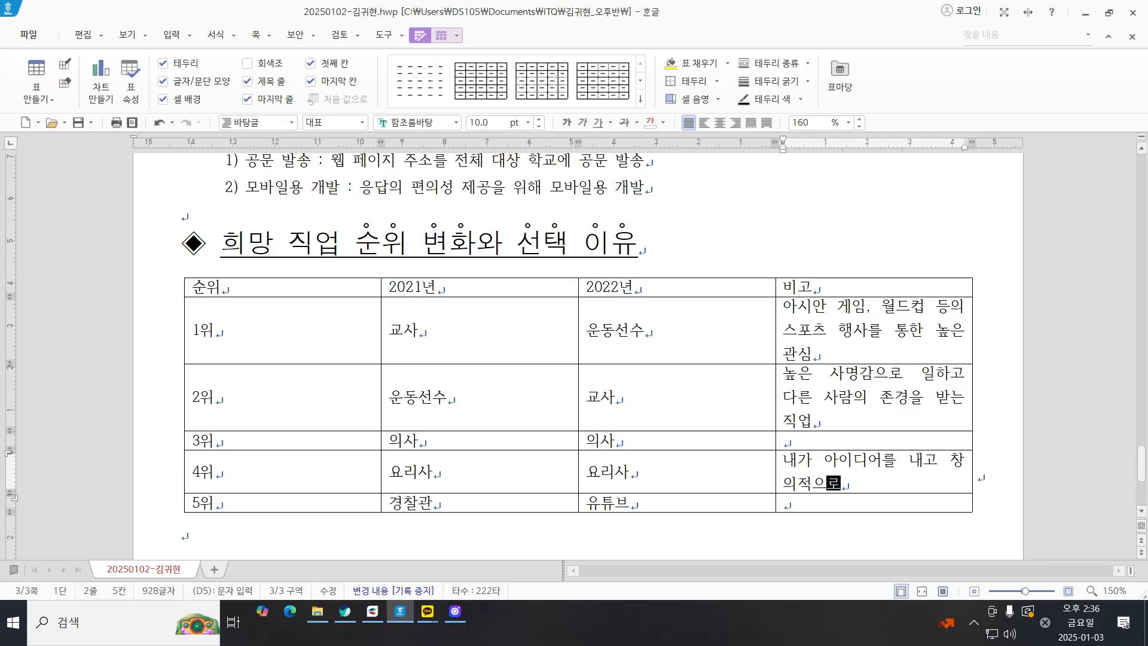
pyautogui.write(' 일할 수 있는 지경')
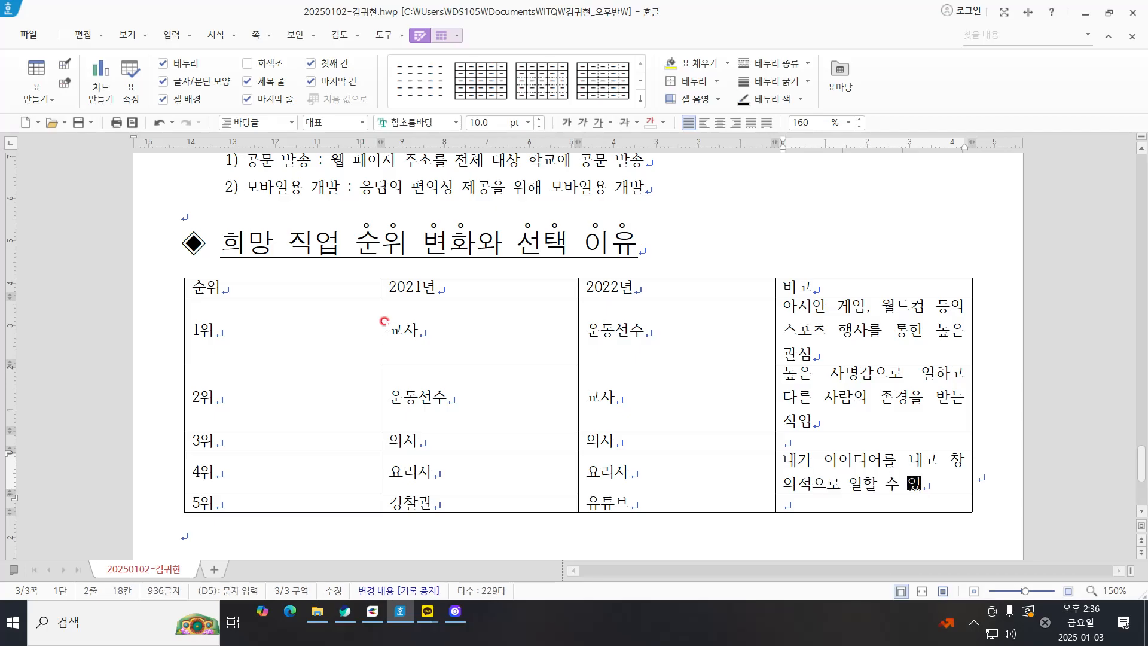
pyautogui.press('BackSpace')
pyautogui.press('BackSpace')
pyautogui.press('BackSpace')
pyautogui.press('BackSpace')
pyautogui.press('BackSpace')
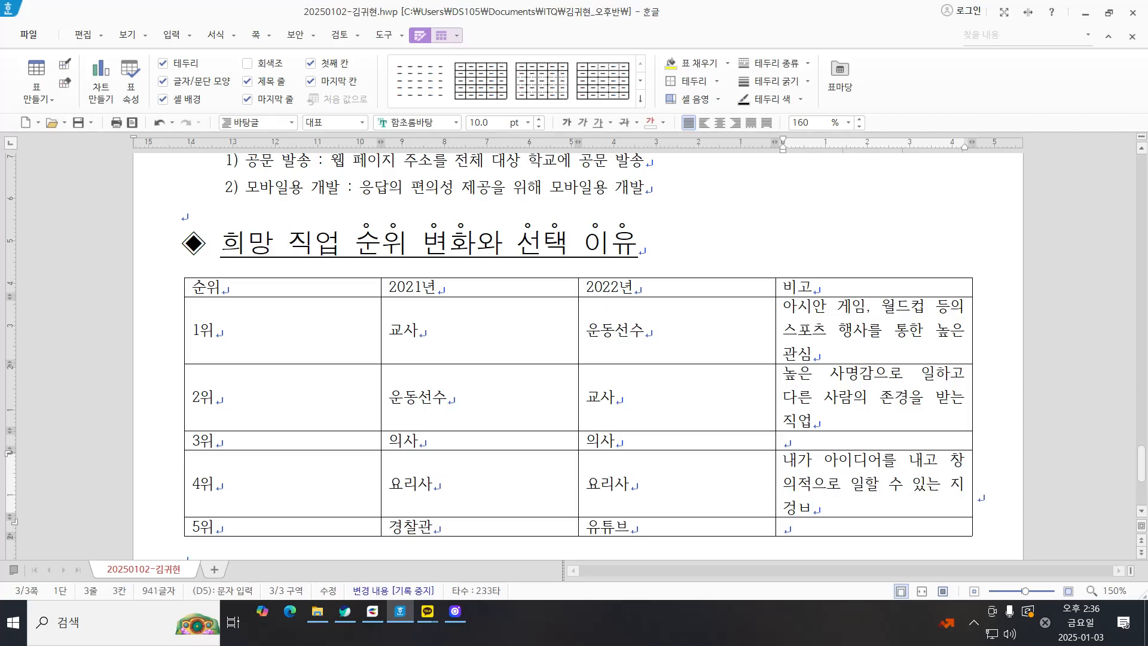
pyautogui.write('작ㅇ')
pyautogui.press('BackSpace')
pyautogui.press('BackSpace')
pyautogui.write('직어')
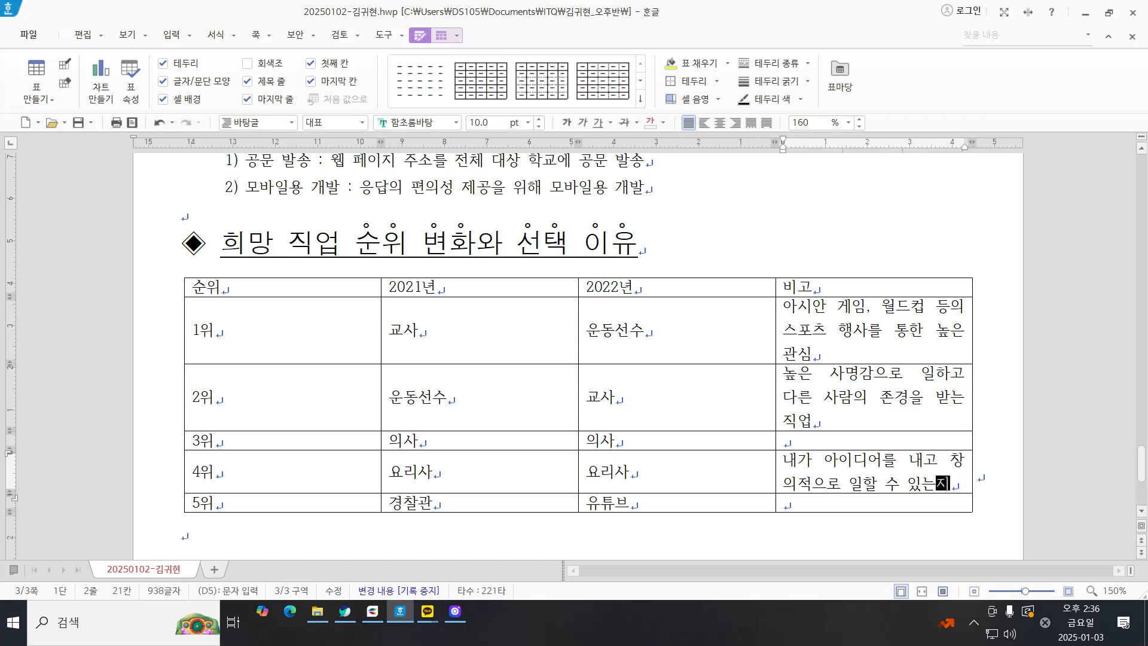
pyautogui.write('ㅂ')
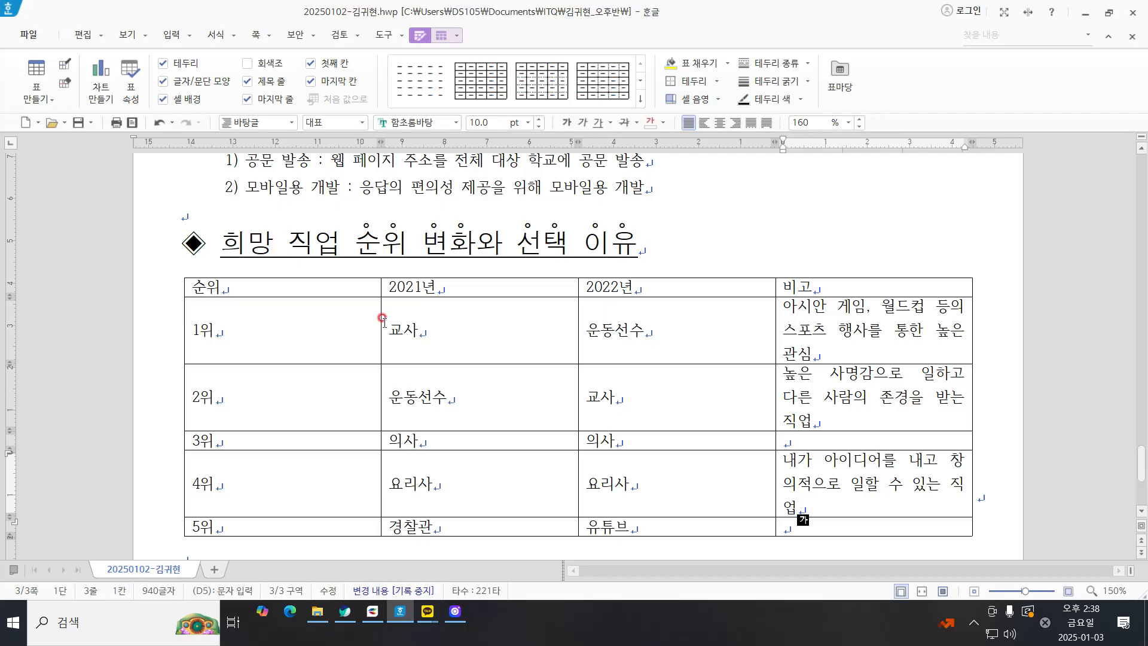
# Step: Narrow the 순위, 2021년 and 2022년 columns so that each remark in the 비고 column fits on one line
pyautogui.click(682, 323)
pyautogui.scroll(-3, 753, 341)
pyautogui.scroll(3, 763, 347)
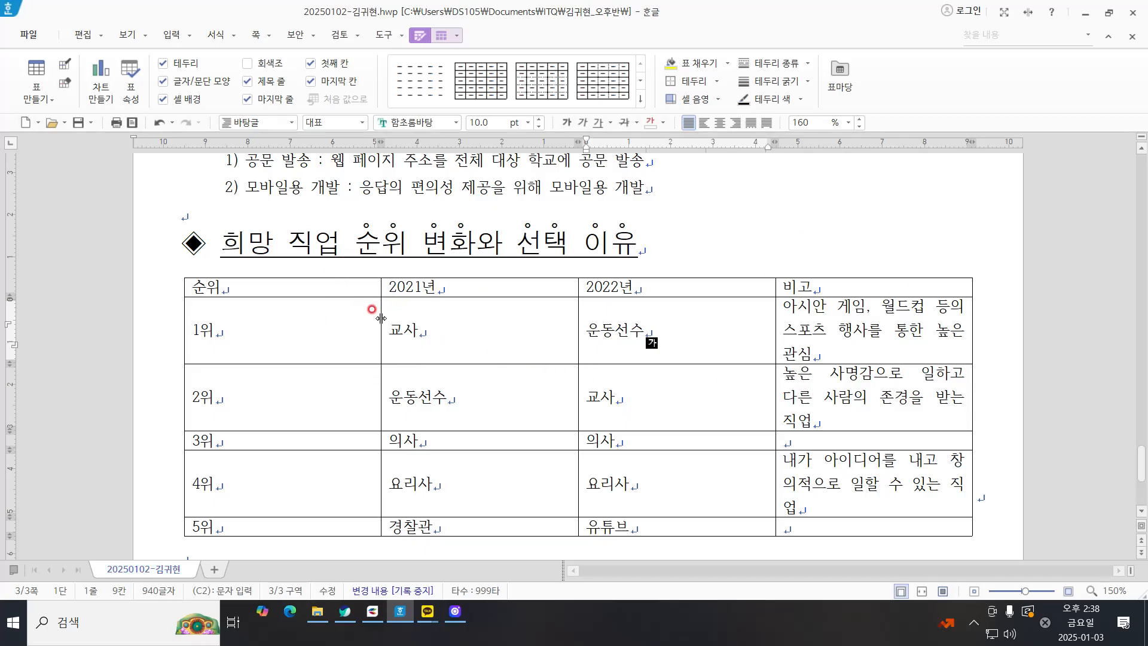
pyautogui.moveTo(382, 320); pyautogui.dragTo(271, 311)
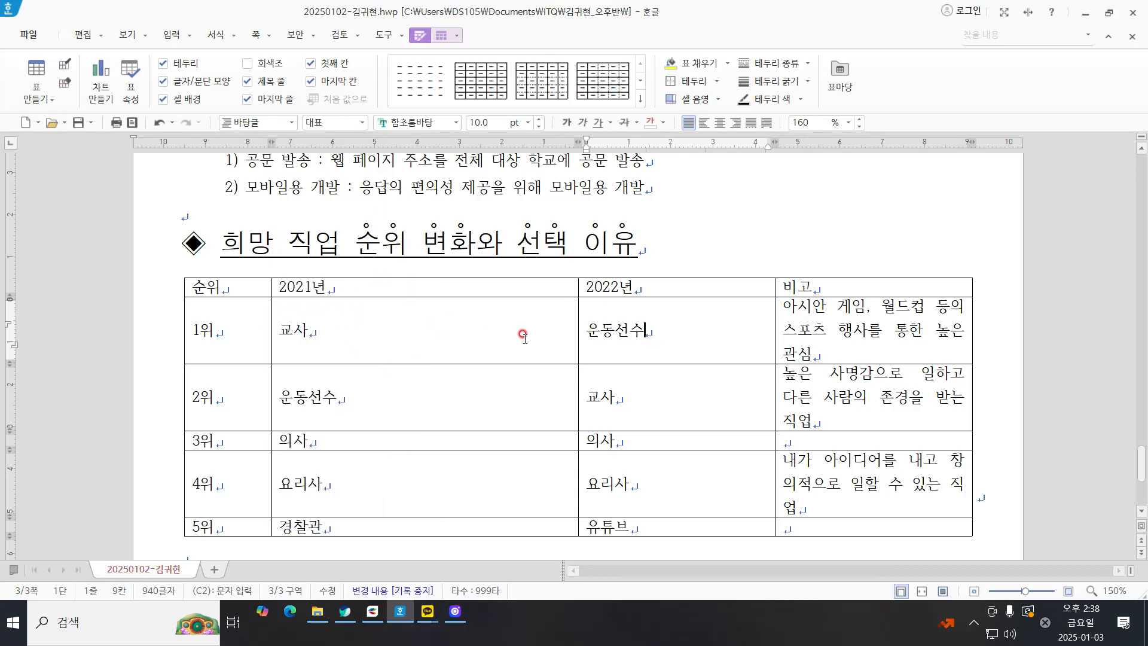
pyautogui.moveTo(579, 325); pyautogui.dragTo(384, 306)
pyautogui.moveTo(775, 340); pyautogui.dragTo(501, 281)
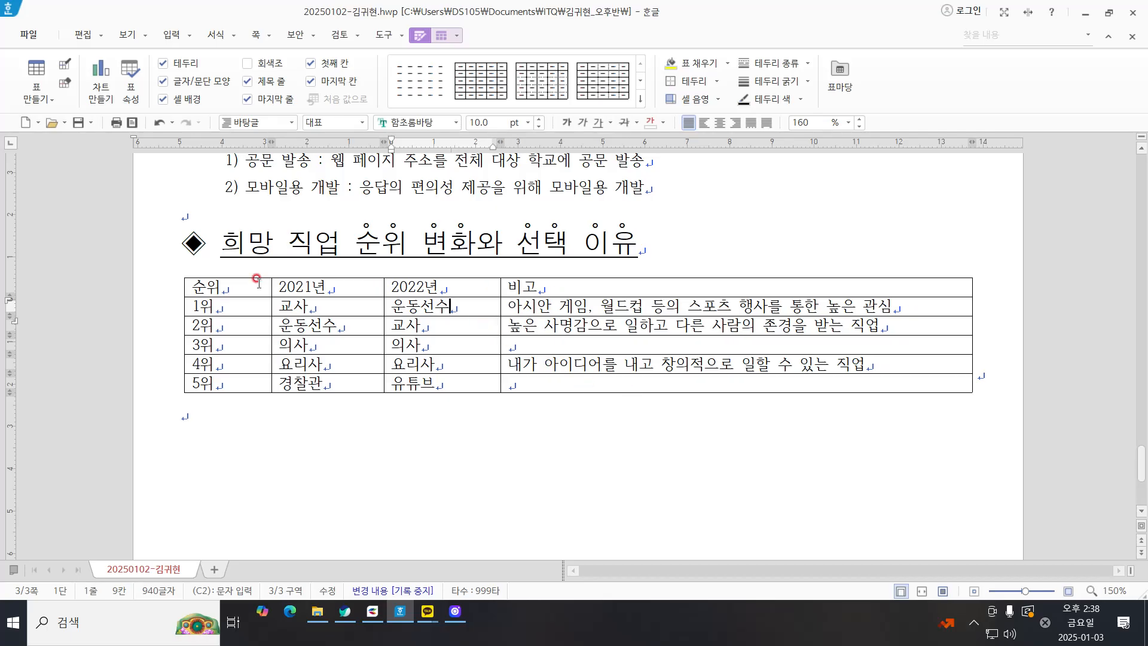
# Step: Make the 순위, 2021년 and 2022년 columns equally wide across all rows of the table
pyautogui.click(457, 343)
pyautogui.click(224, 284)
pyautogui.moveTo(226, 281); pyautogui.dragTo(442, 382)
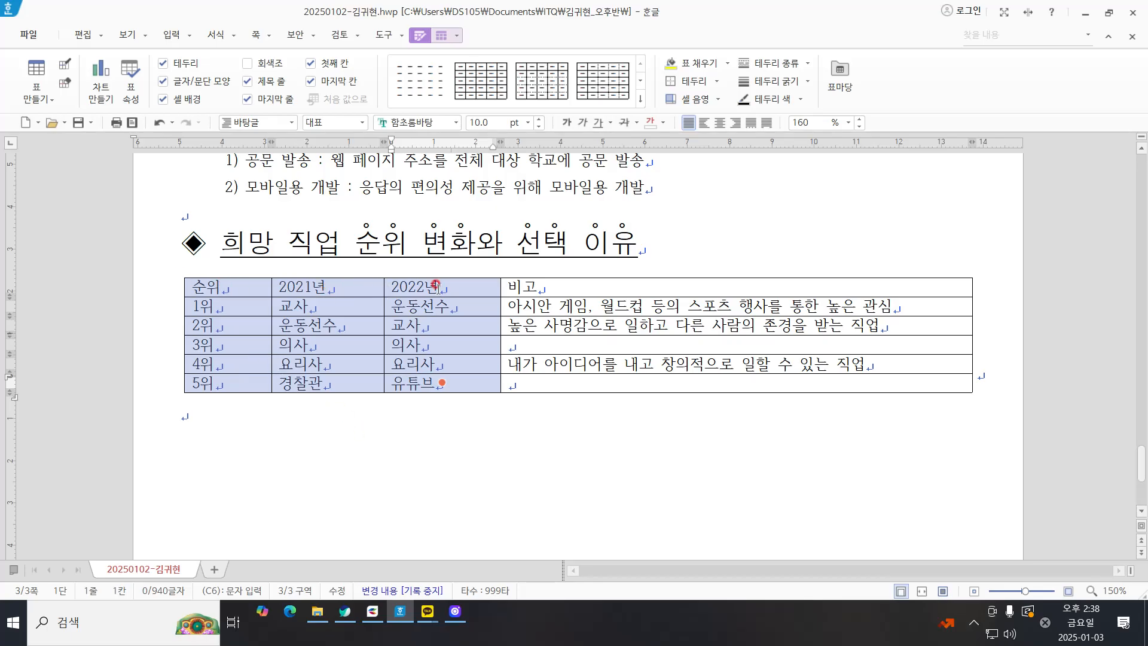
pyautogui.moveTo(232, 287); pyautogui.dragTo(426, 390)
pyautogui.moveTo(215, 285); pyautogui.dragTo(477, 390)
pyautogui.rightClick(423, 421)
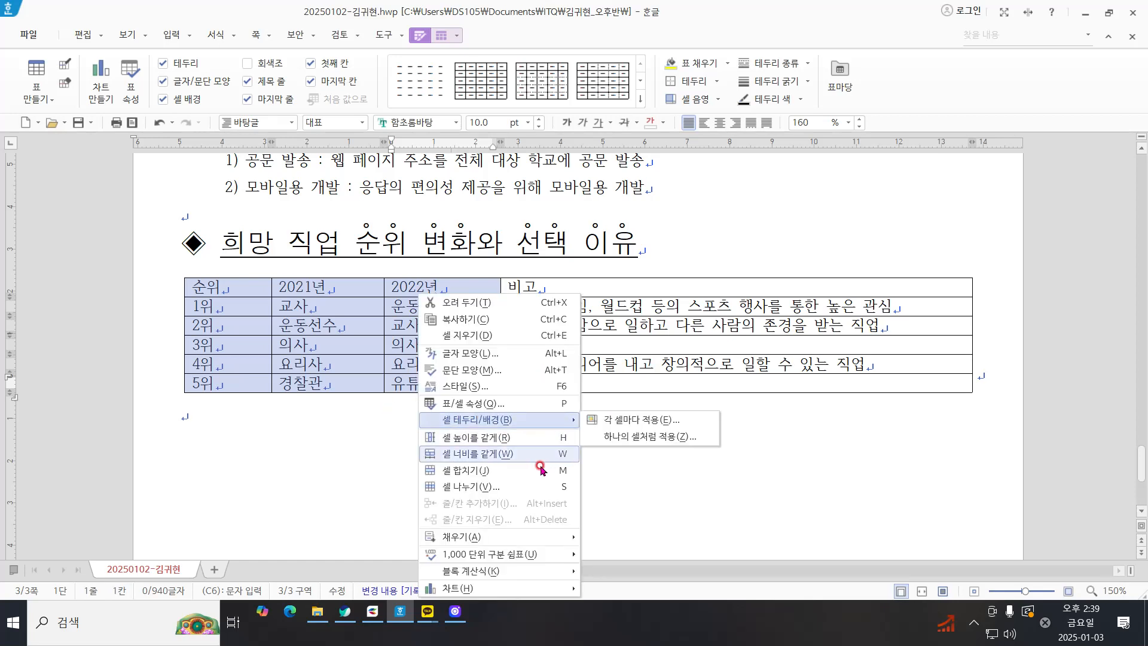
pyautogui.click(494, 454)
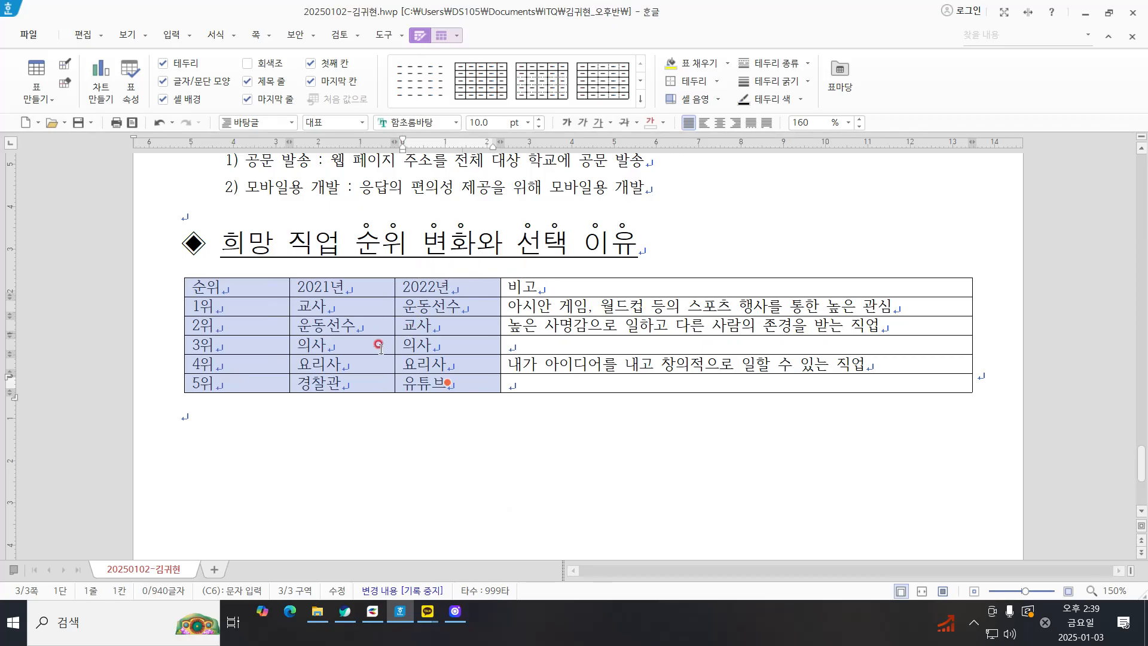
pyautogui.click(395, 290)
pyautogui.press('Escape')
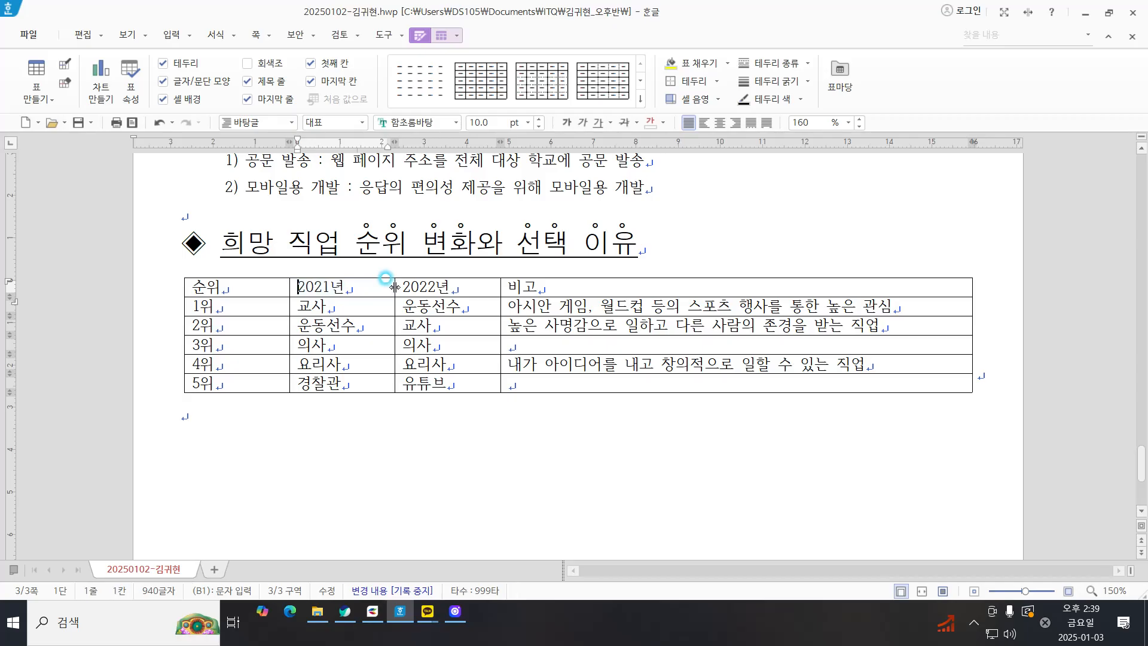
# Step: Narrow the 2021년 column, and equalize the widths of the 순위, 2021년 and 2022년 columns again
pyautogui.moveTo(390, 288); pyautogui.dragTo(361, 284)
pyautogui.press('F5')
pyautogui.press('F5')
pyautogui.press('F5')
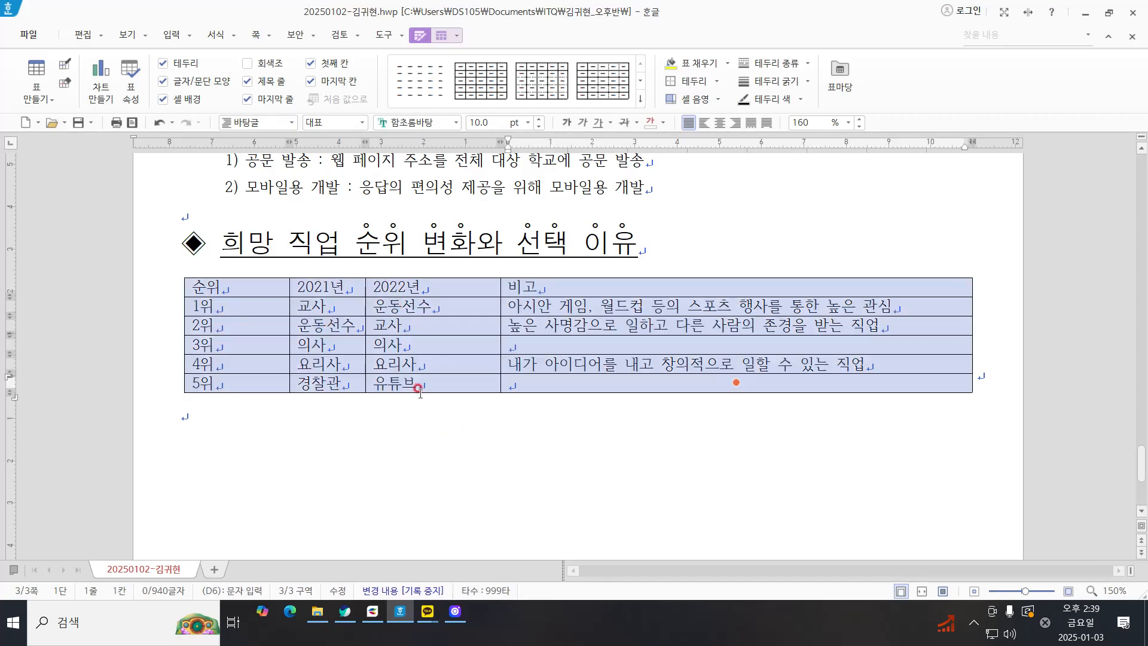
pyautogui.moveTo(439, 382); pyautogui.dragTo(263, 290)
pyautogui.rightClick(316, 432)
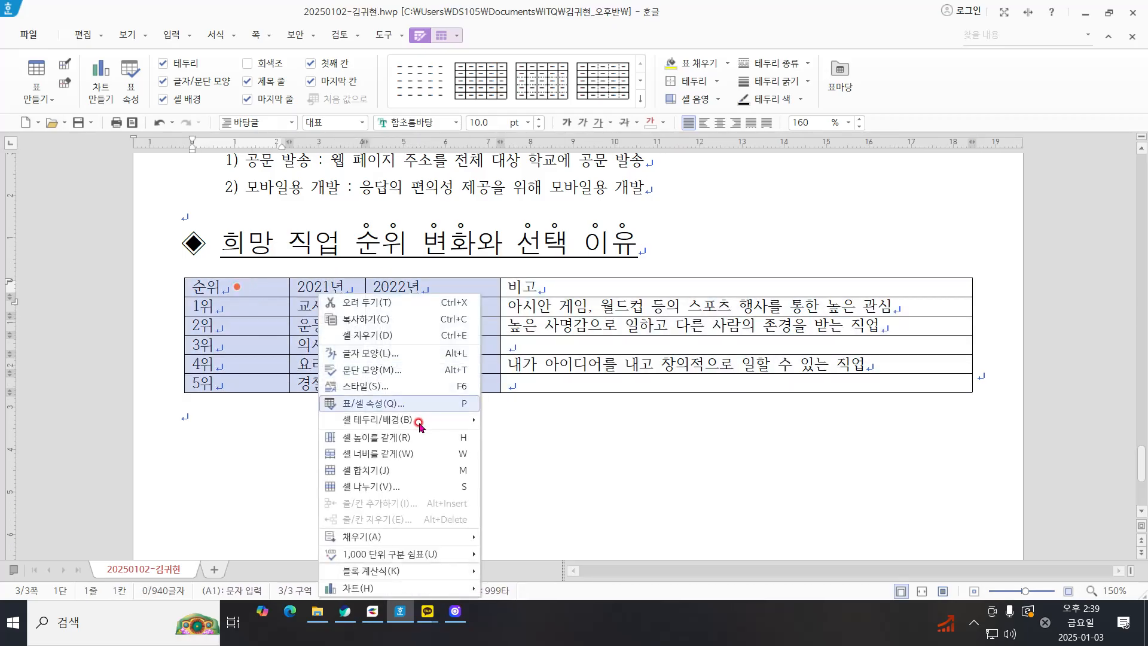
pyautogui.click(413, 454)
pyautogui.click(456, 441)
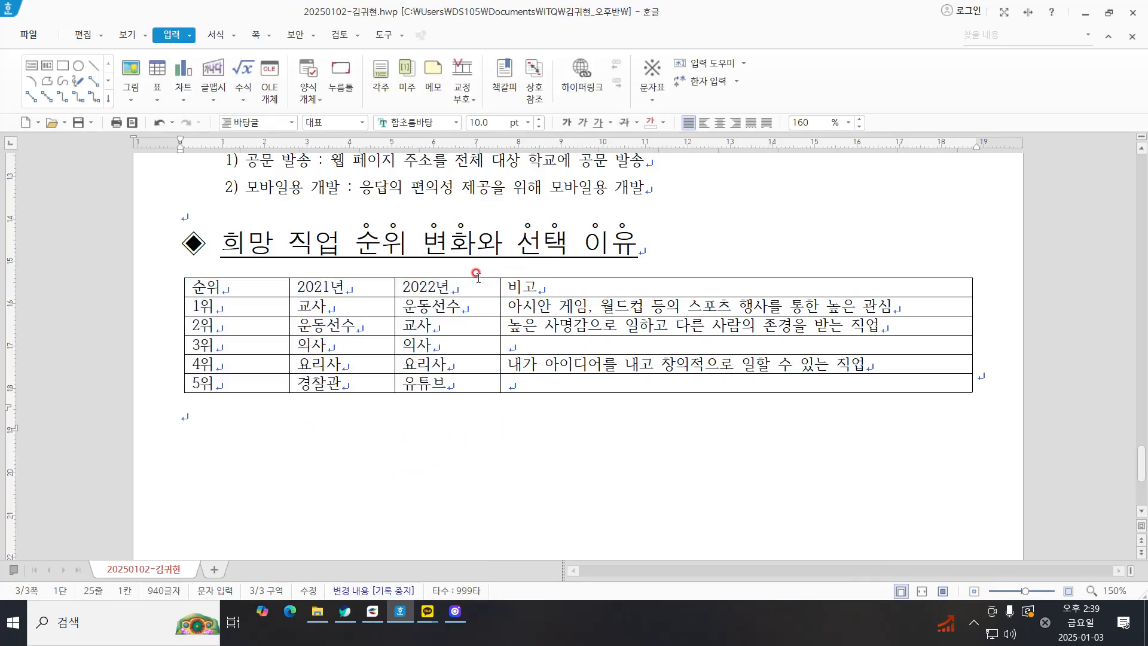
# Step: Set the text of the whole job-ranking table to the 돋움 font and center it in the cells
pyautogui.moveTo(497, 290); pyautogui.dragTo(614, 380)
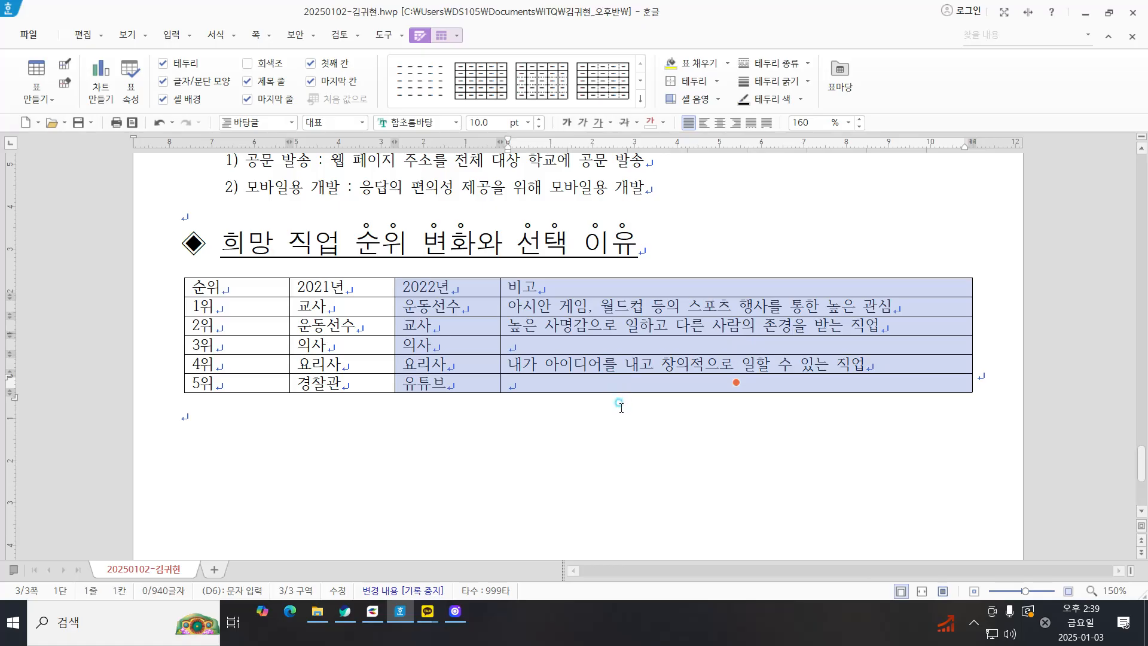
pyautogui.click(620, 404)
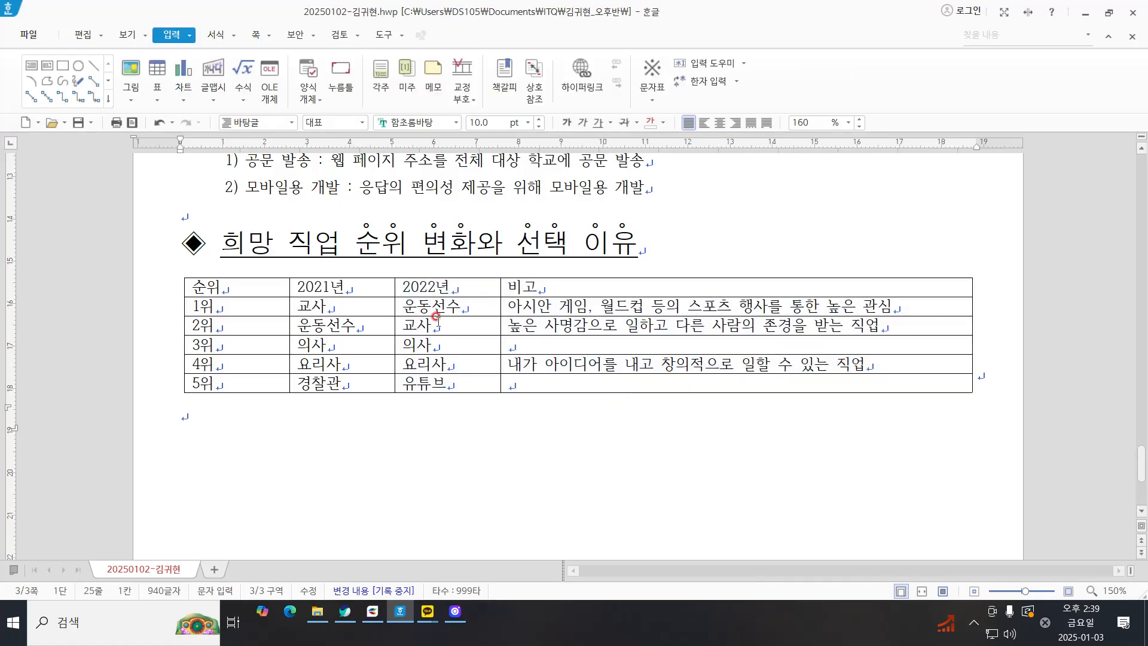
pyautogui.moveTo(254, 286); pyautogui.dragTo(736, 382)
pyautogui.rightClick(716, 339)
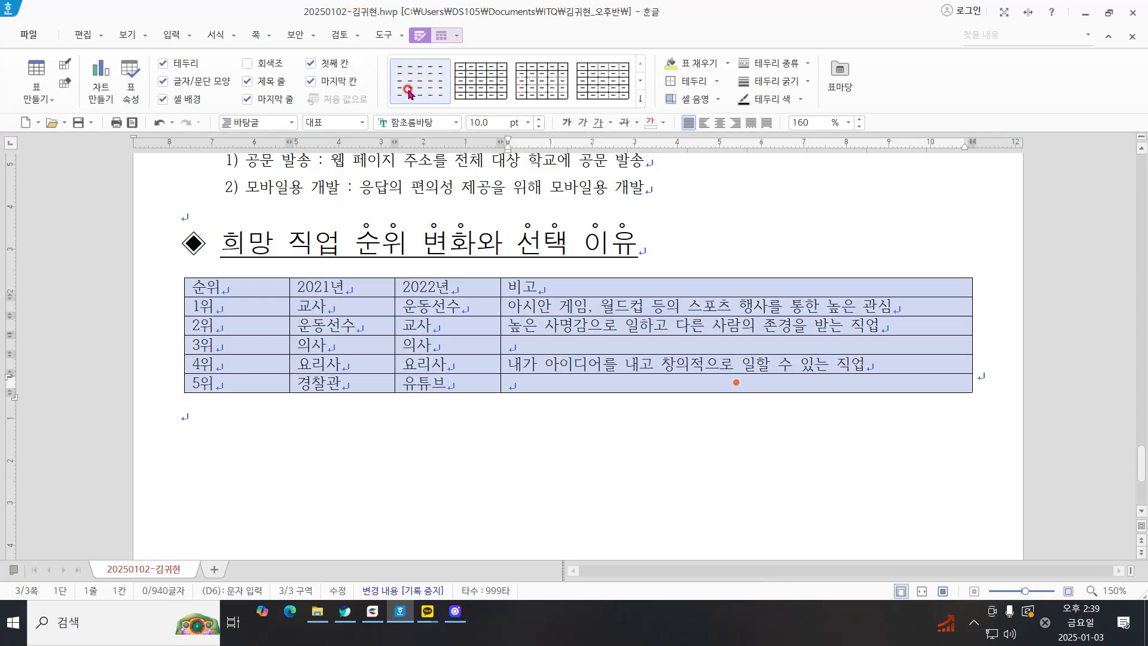
pyautogui.click(441, 119)
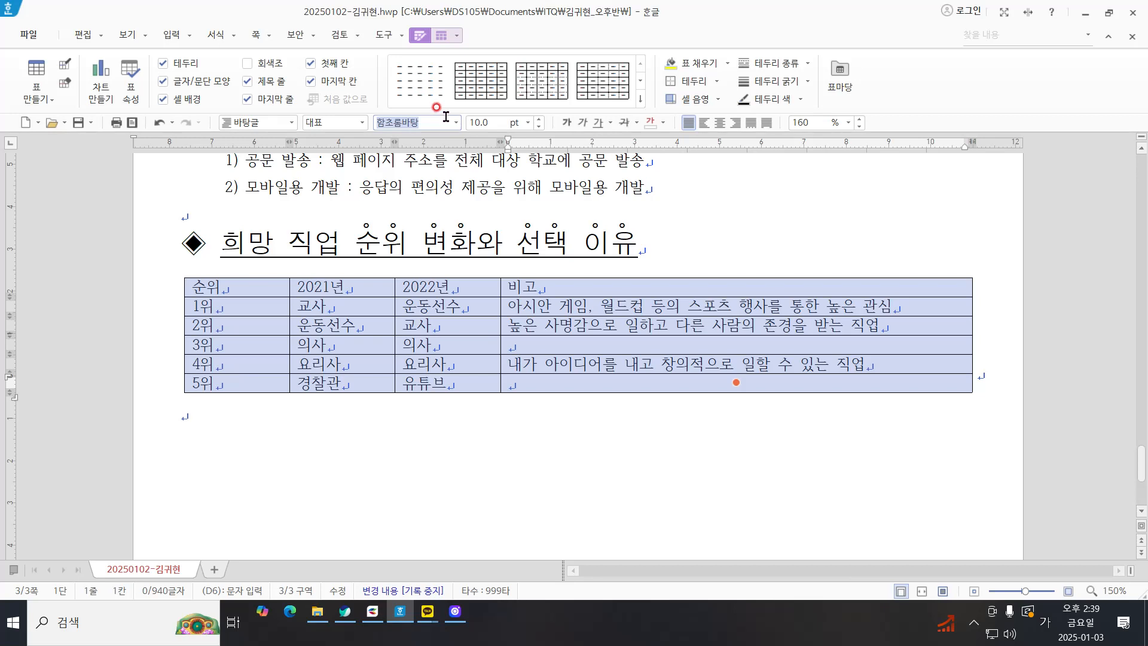
pyautogui.write('돋움')
pyautogui.press('Return')
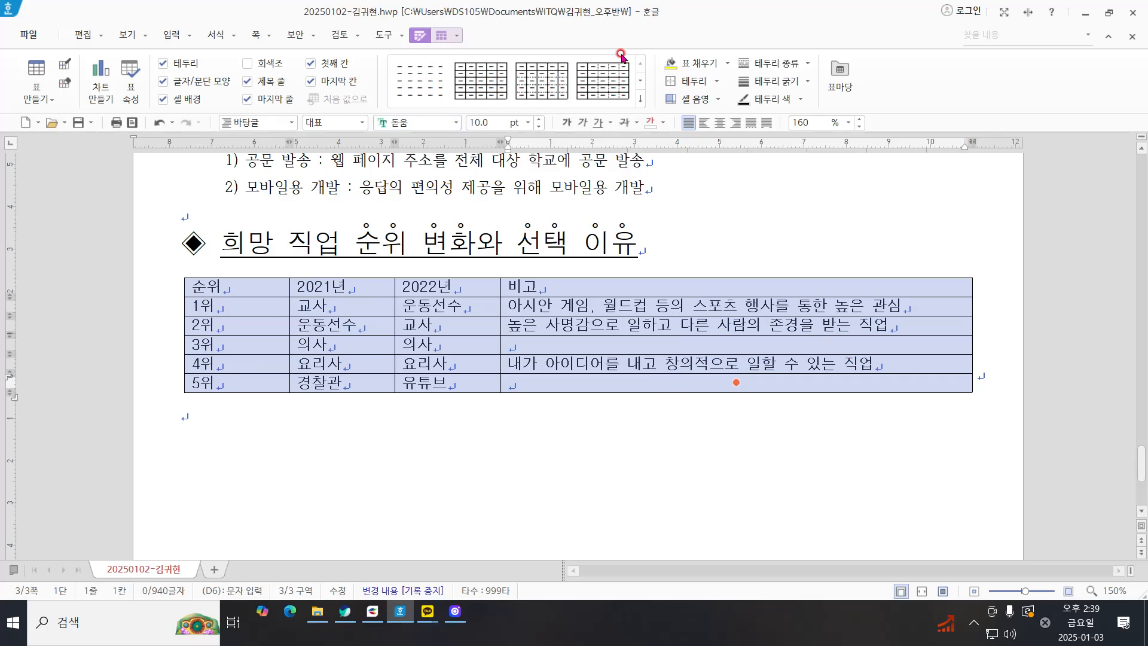
pyautogui.click(716, 124)
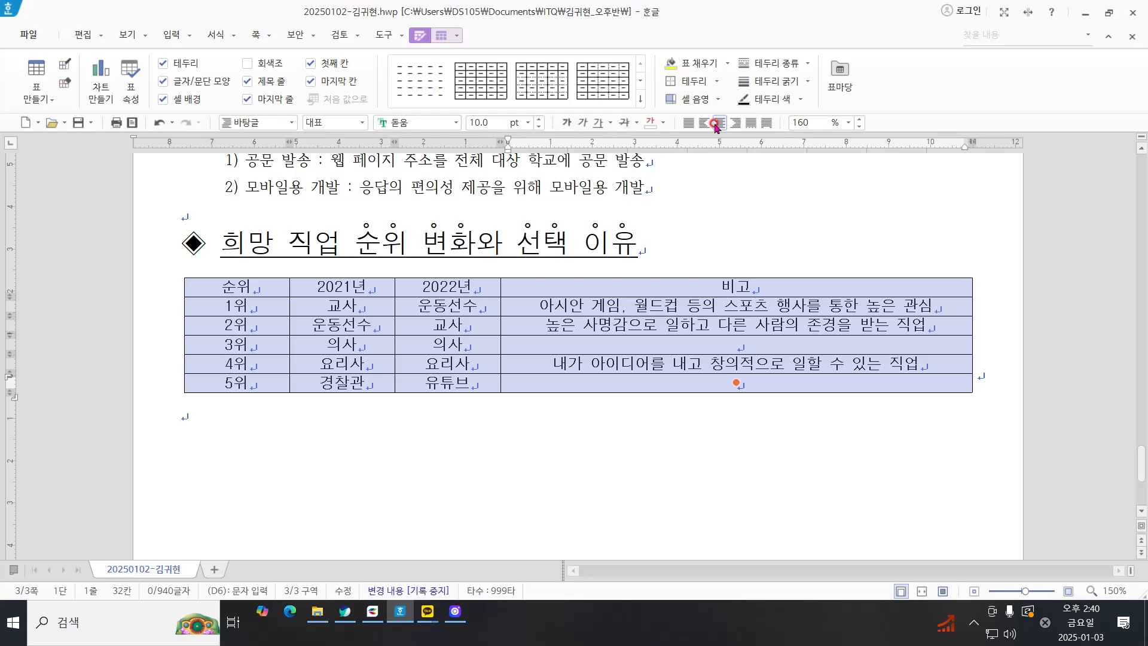
# Step: Increase the height of all the table's rows by three increments
pyautogui.click(572, 346)
pyautogui.click(536, 356)
pyautogui.hotkey('ctrl', 'Down')
pyautogui.hotkey('ctrl', 'Down')
pyautogui.hotkey('ctrl', 'Down')
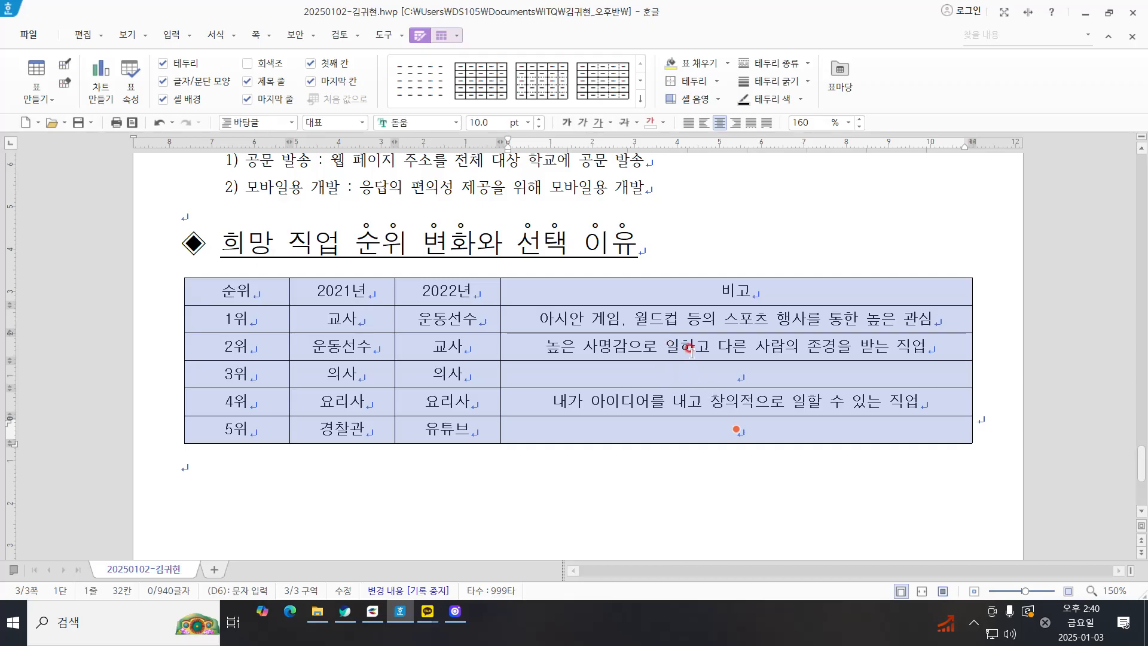
pyautogui.click(734, 456)
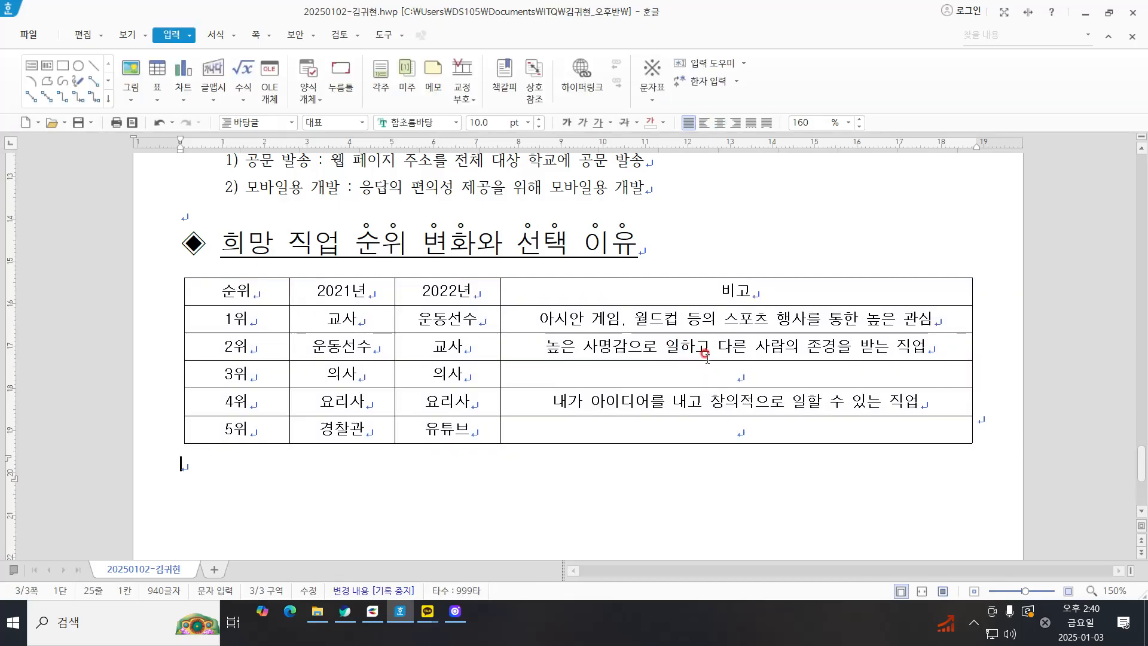
# Step: Merge the 비고 cells of the 2위 and 3위 rows, and likewise those of the 4위 and 5위 rows
pyautogui.moveTo(710, 364)
pyautogui.mouseDown()
pyautogui.moveTo(707, 339)
pyautogui.moveTo(713, 363)
pyautogui.mouseUp()
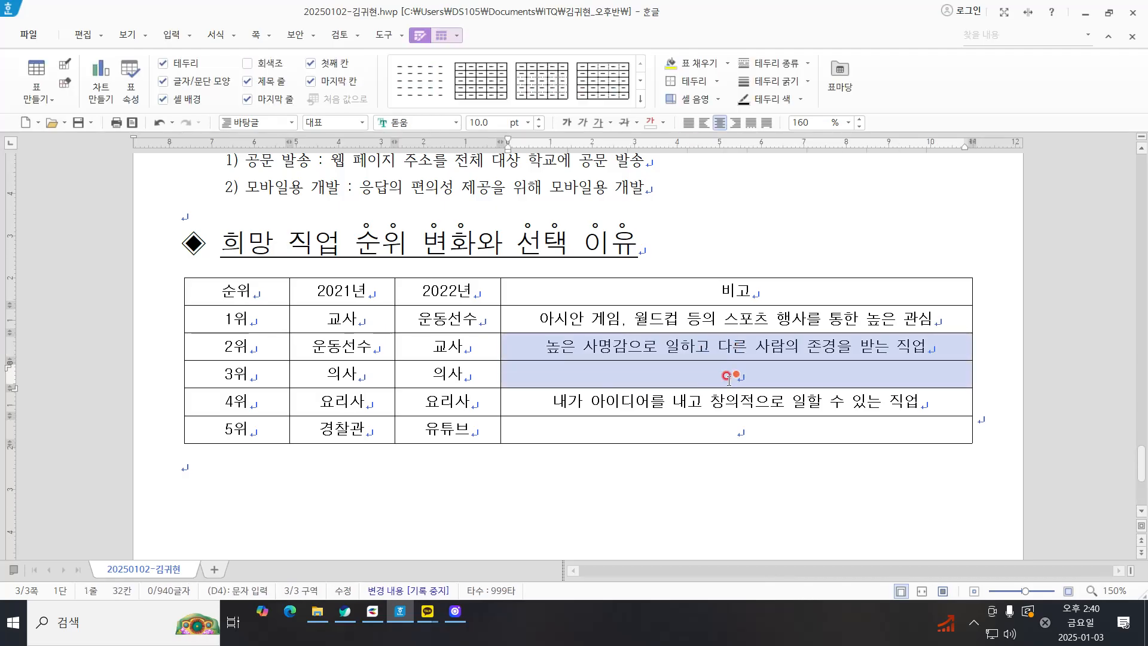
pyautogui.rightClick(701, 232)
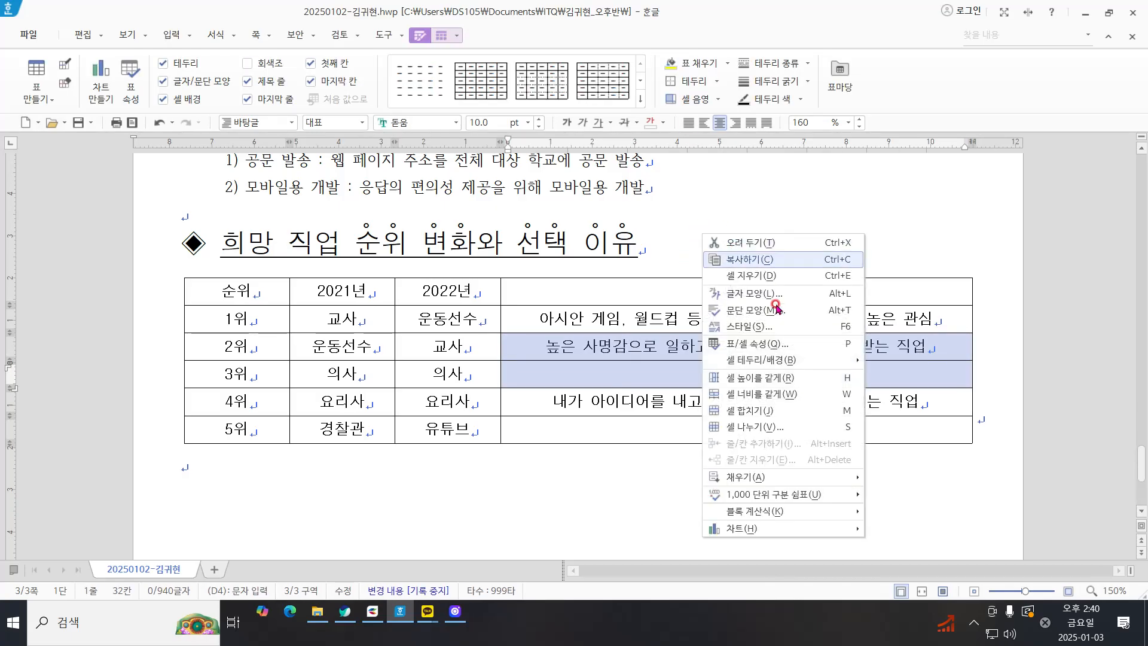
pyautogui.click(779, 419)
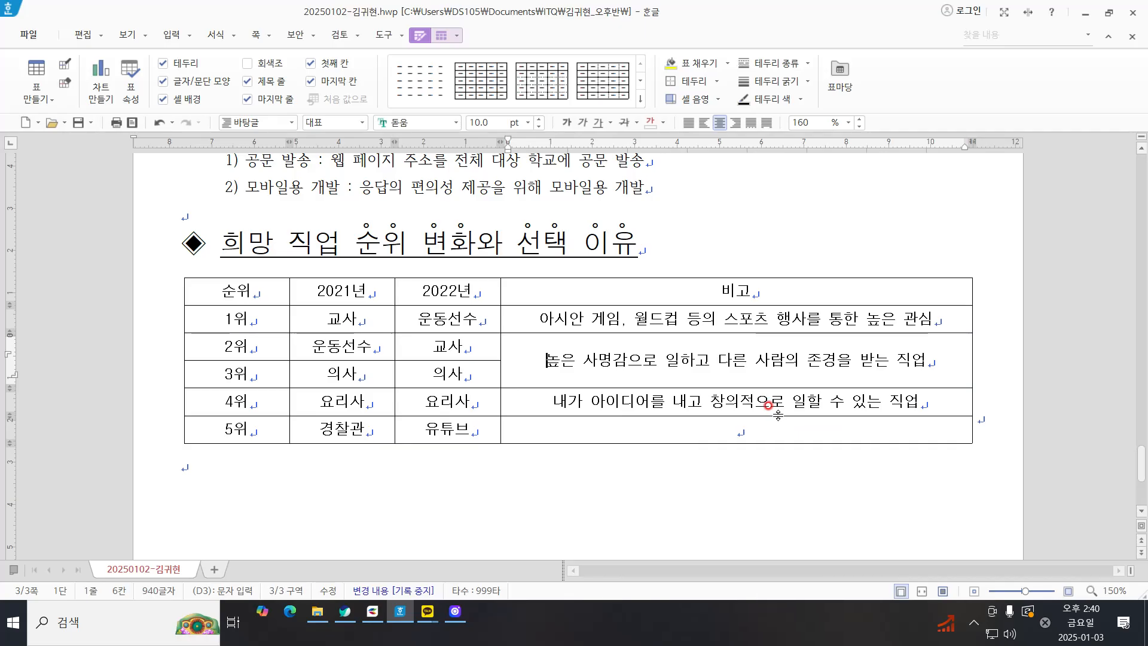
pyautogui.moveTo(752, 404); pyautogui.dragTo(753, 426)
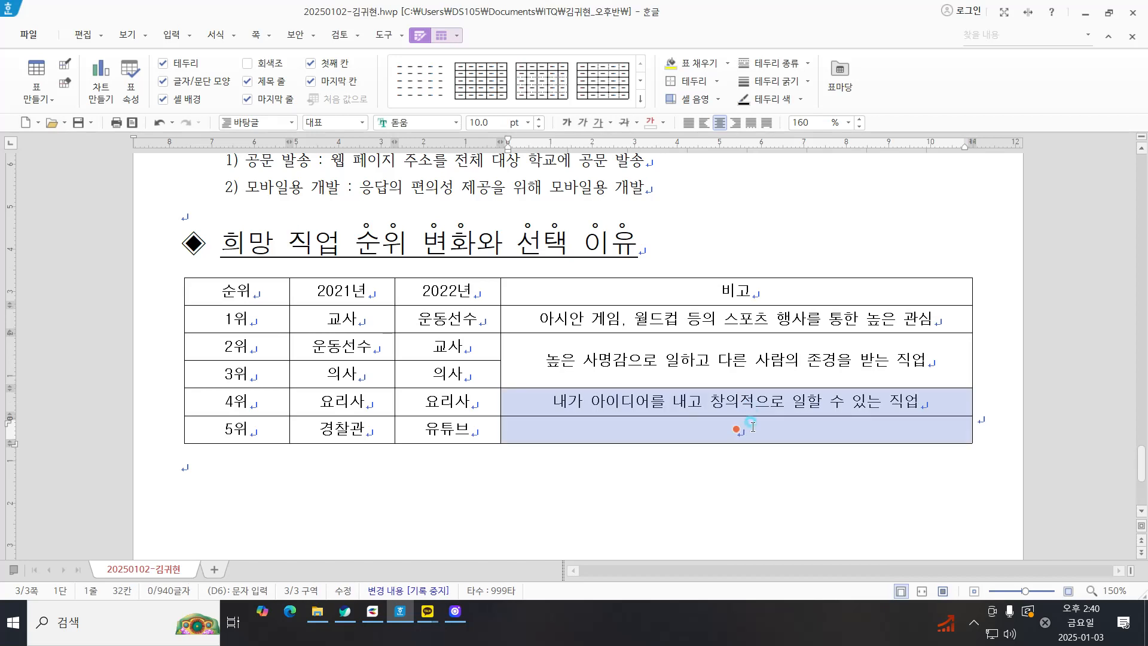
pyautogui.rightClick(741, 461)
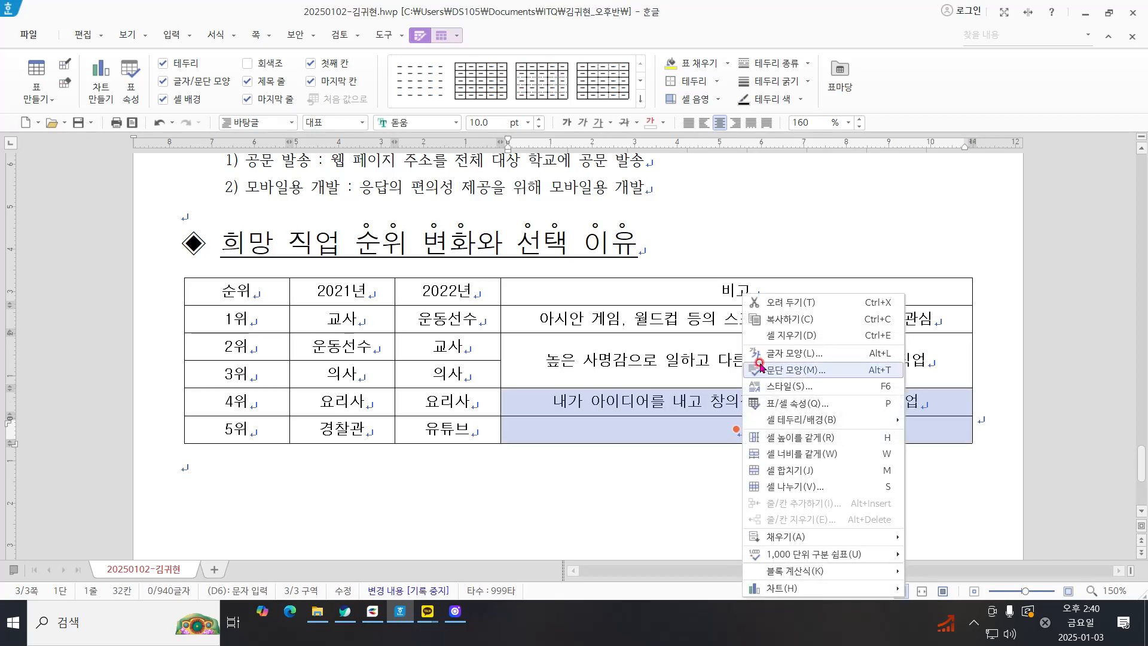
pyautogui.click(786, 469)
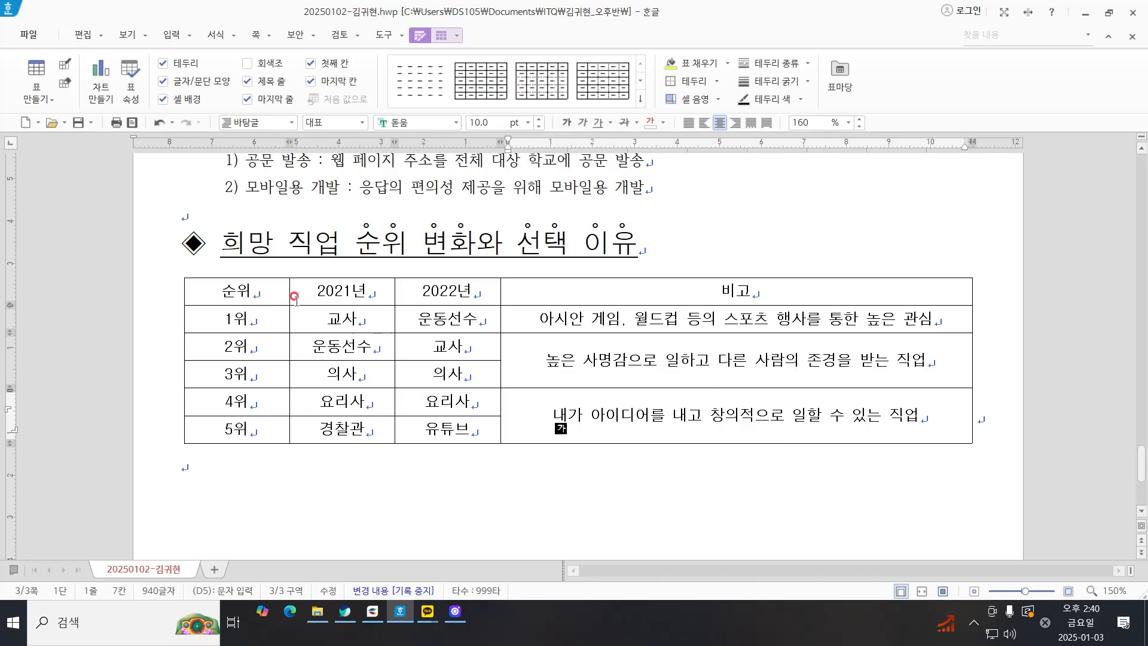
# Step: Apply a 0.5 mm double line to the outside borders of the whole job-ranking table
pyautogui.moveTo(246, 290); pyautogui.dragTo(738, 461)
pyautogui.click(673, 471)
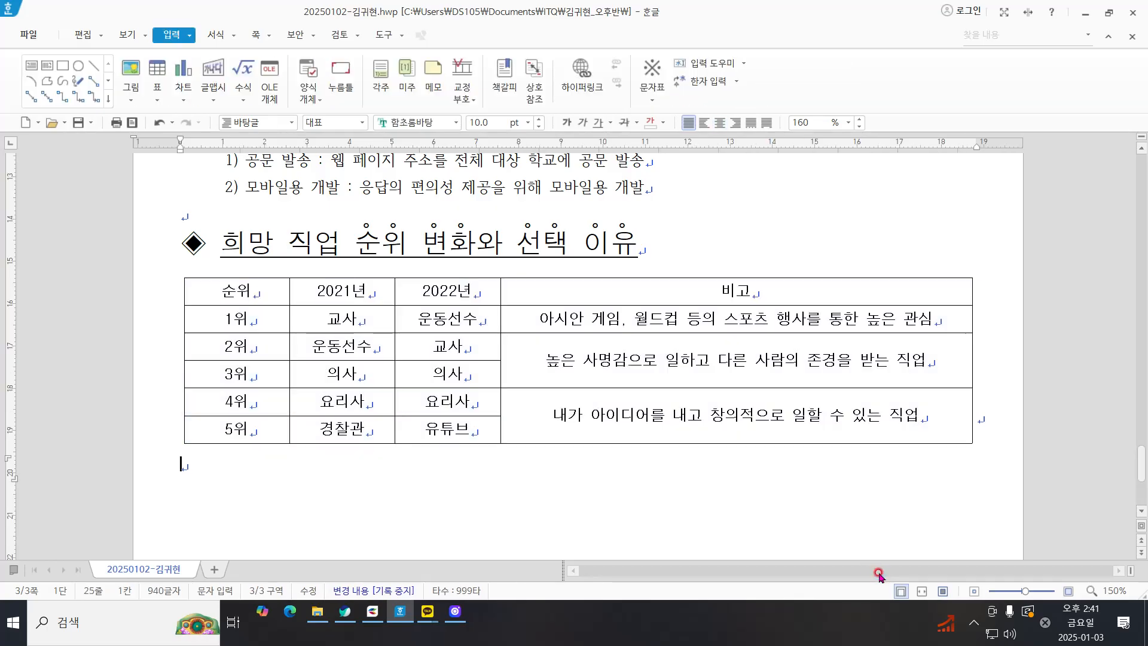
pyautogui.moveTo(240, 291)
pyautogui.mouseDown()
pyautogui.moveTo(941, 430)
pyautogui.moveTo(938, 441)
pyautogui.moveTo(988, 436)
pyautogui.mouseUp()
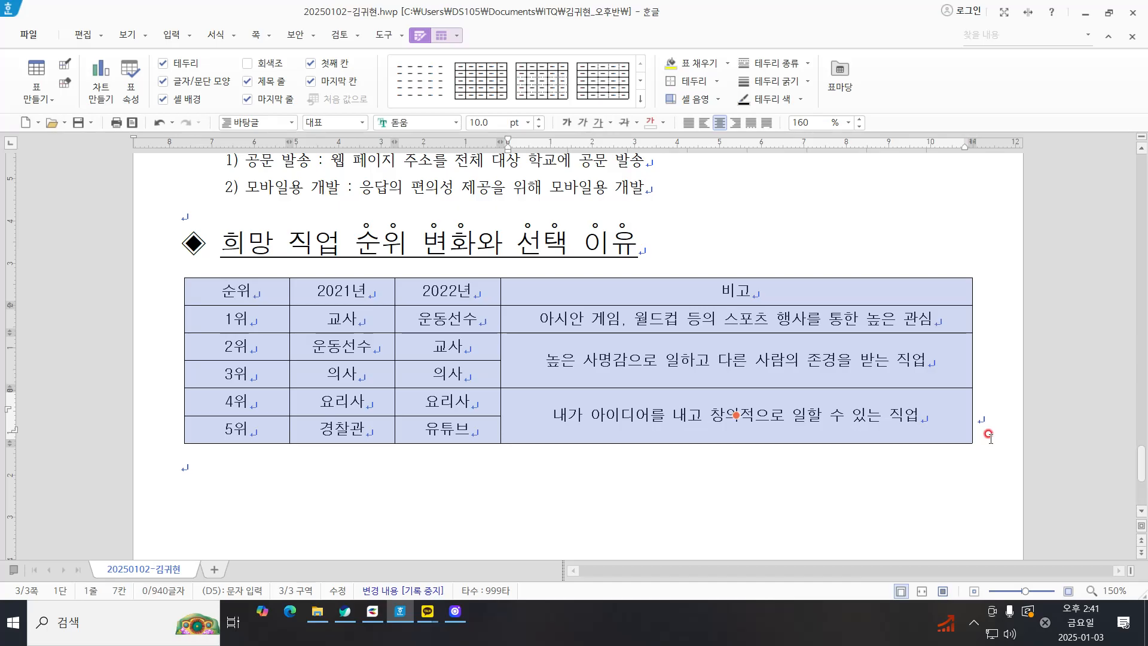
pyautogui.rightClick(766, 206)
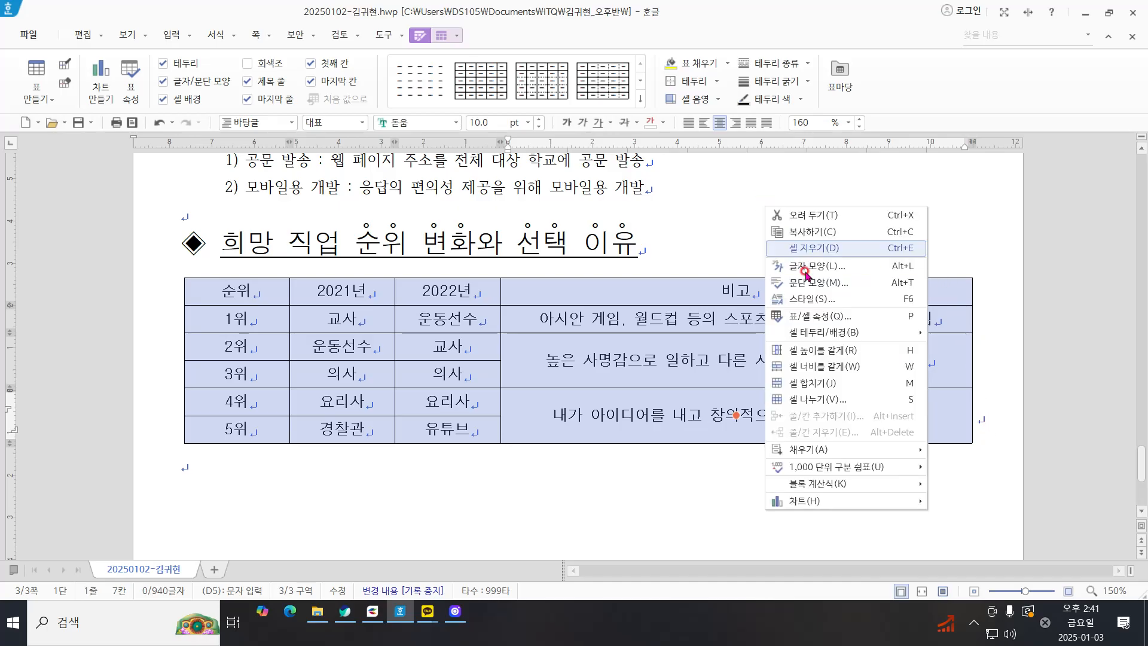
pyautogui.moveTo(873, 331)
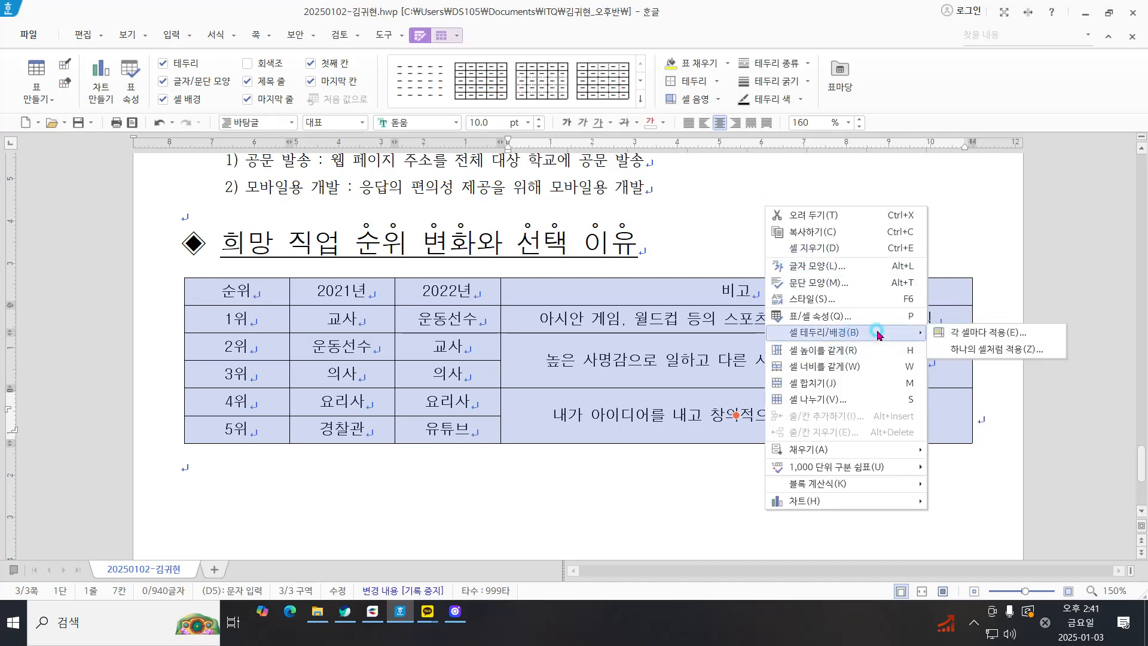
pyautogui.click(984, 333)
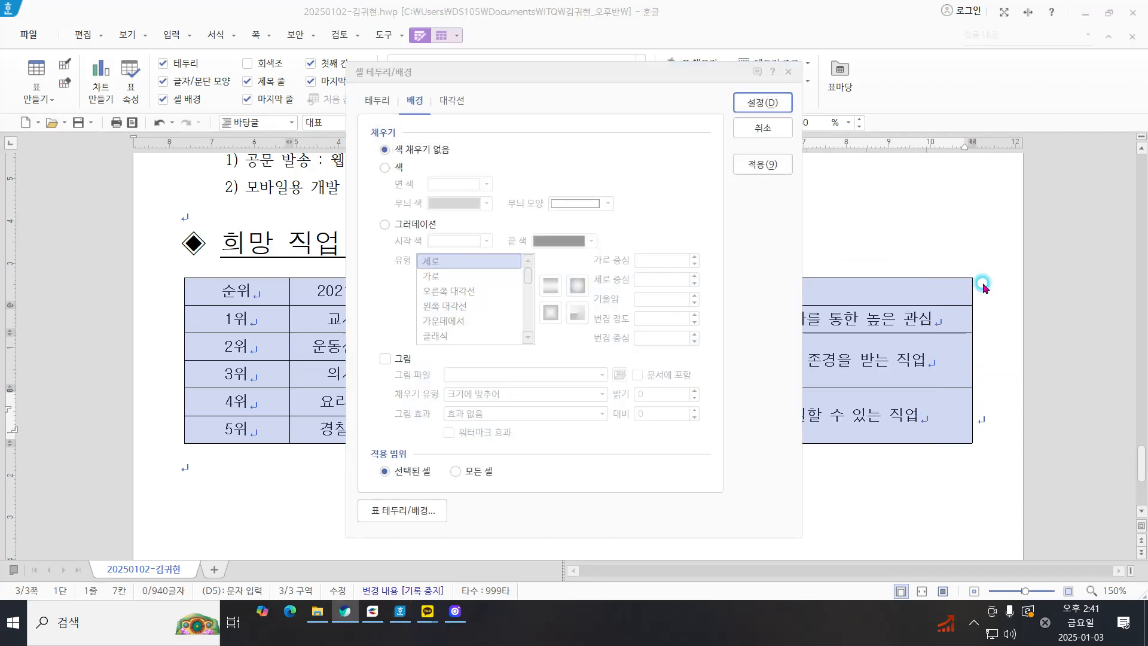
pyautogui.click(376, 101)
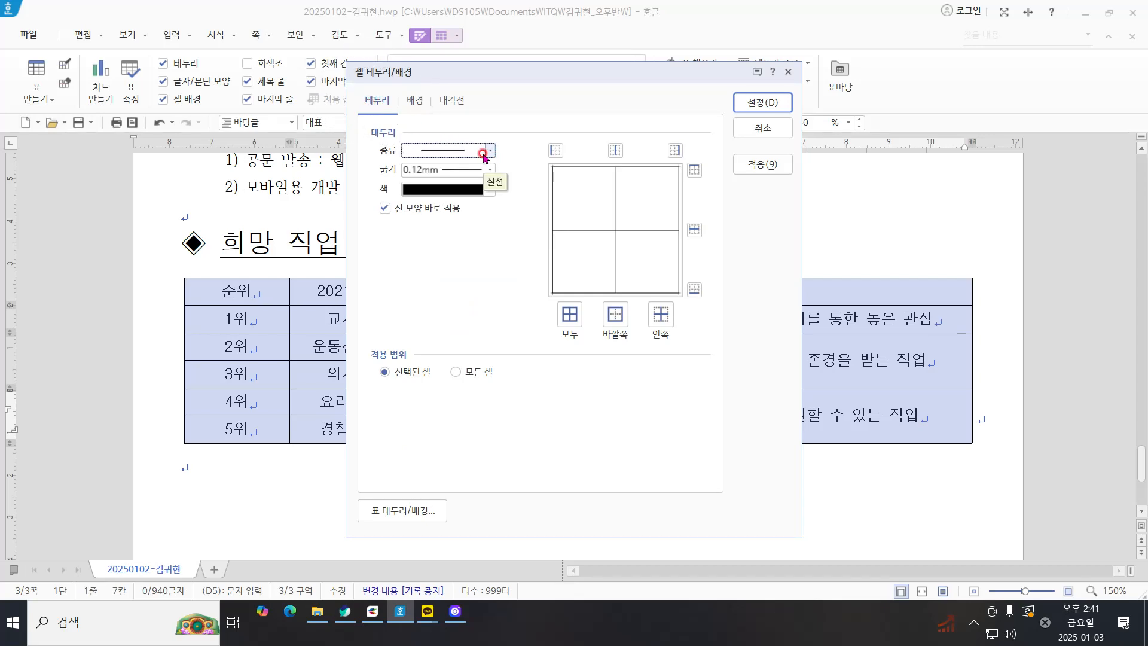
pyautogui.press('ctrl')
pyautogui.press('ctrl')
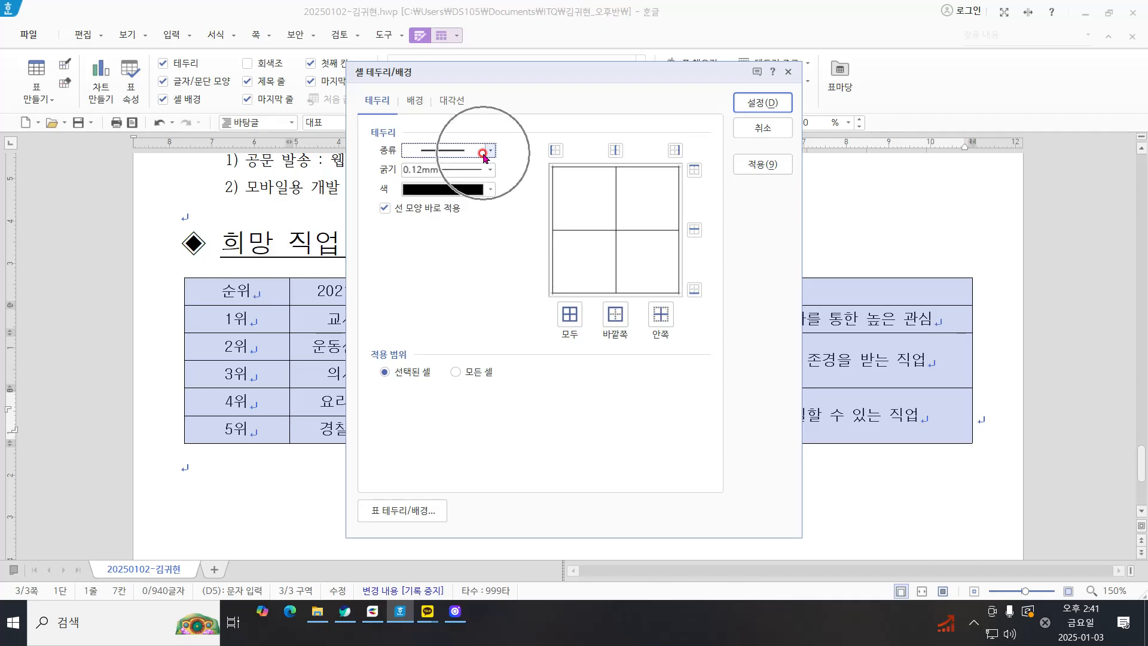
pyautogui.click(451, 155)
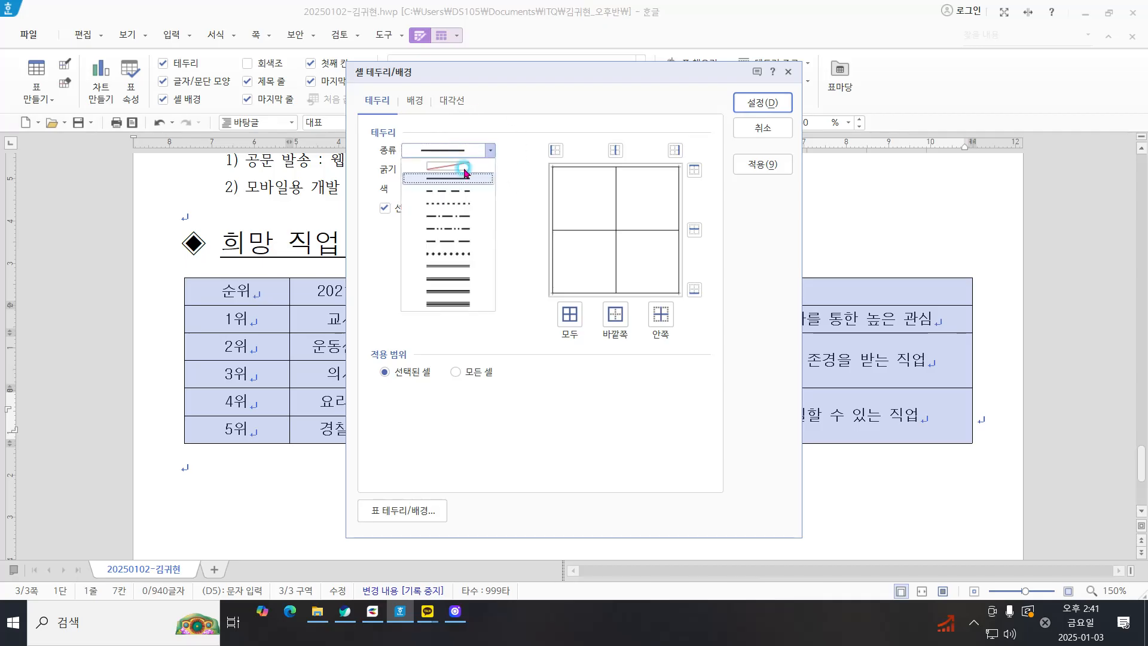
pyautogui.click(449, 259)
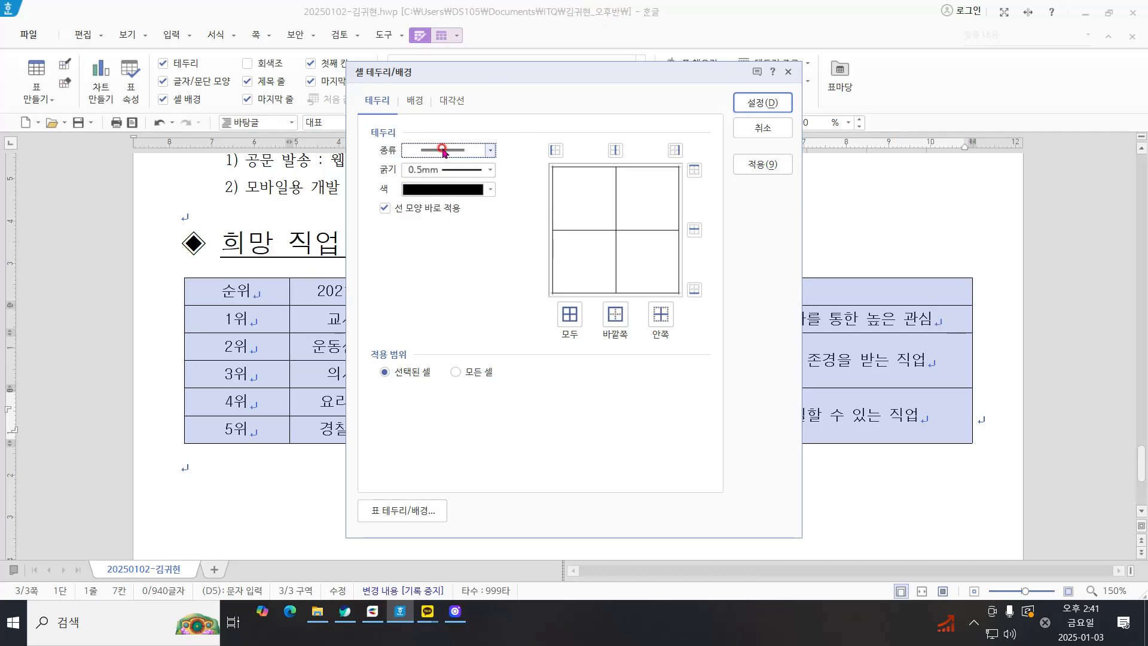
pyautogui.click(445, 151)
pyautogui.click(458, 265)
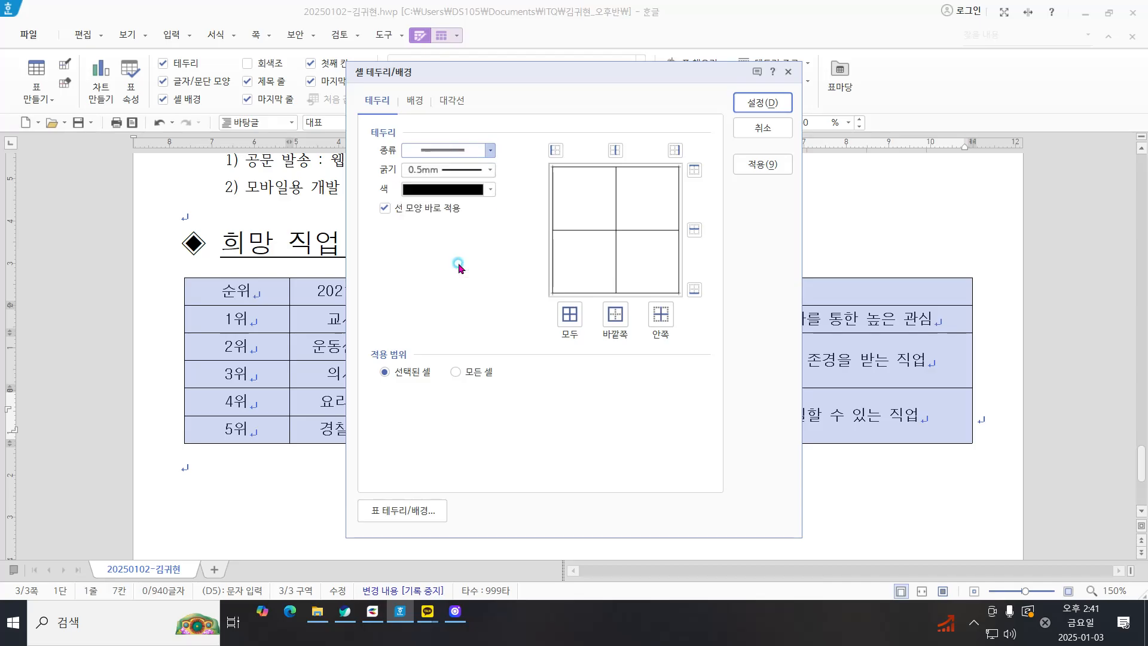
pyautogui.click(616, 316)
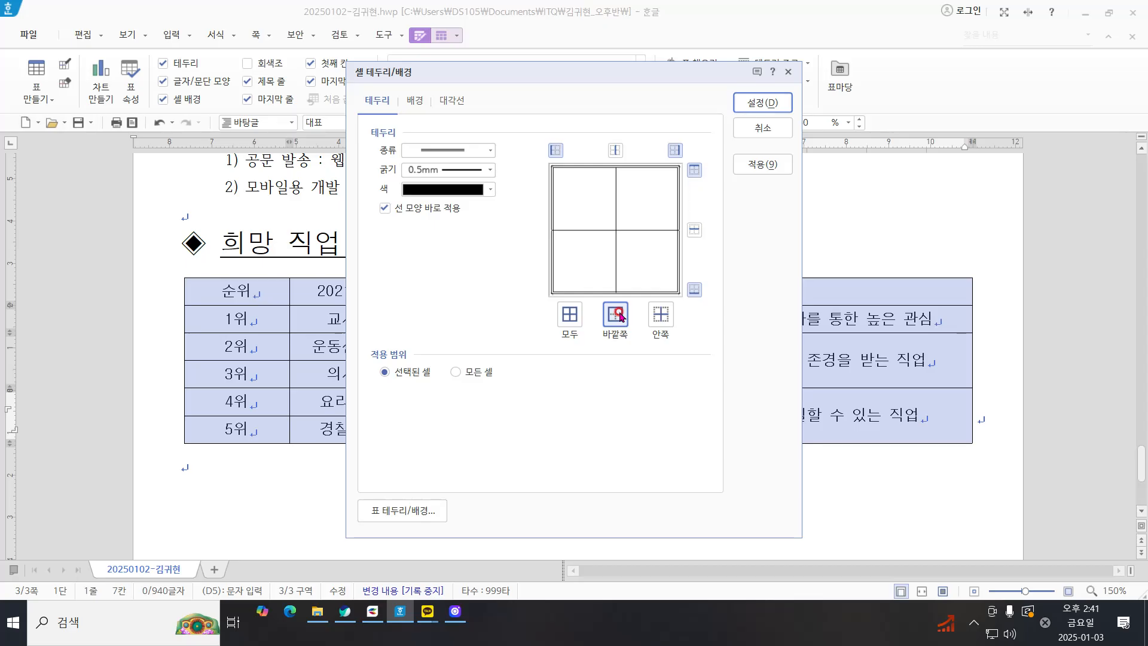
pyautogui.click(753, 102)
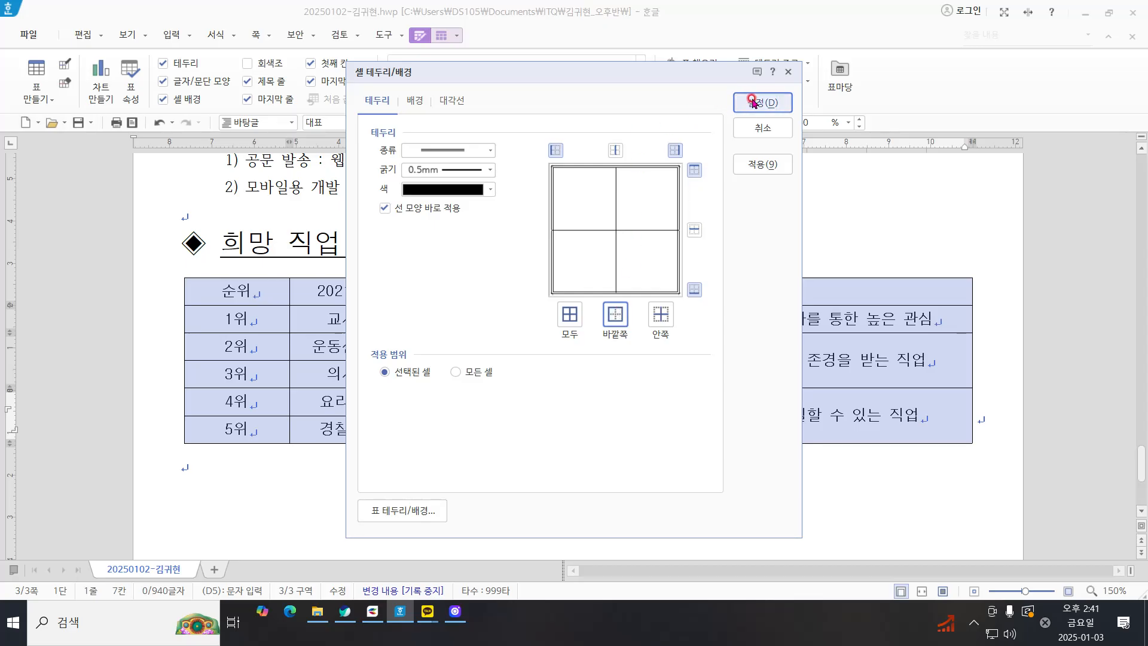
pyautogui.click(752, 102)
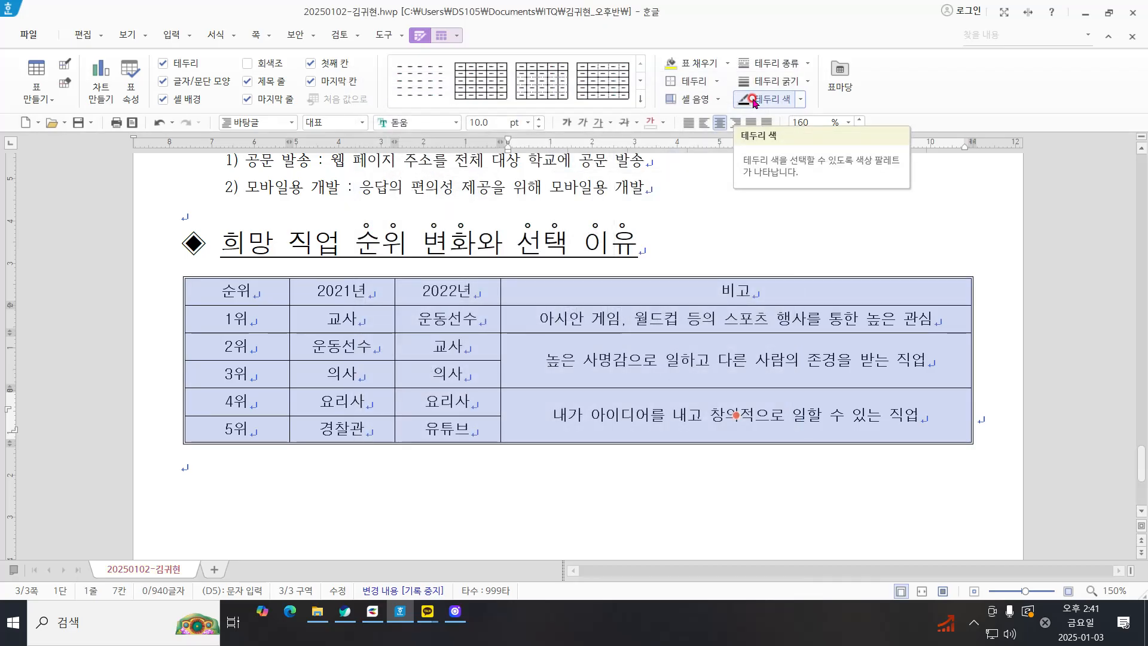
# Step: Remove the left and right outer borders of the whole job-ranking table by setting their line type to none
pyautogui.click(603, 61)
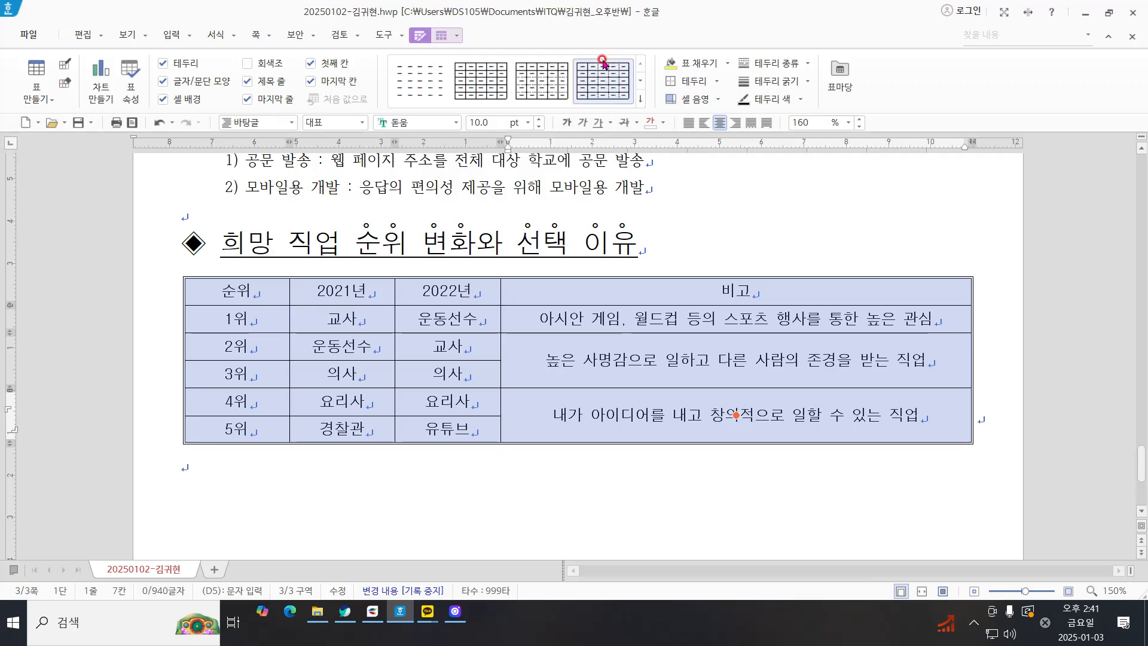
pyautogui.rightClick(711, 220)
pyautogui.moveTo(804, 348)
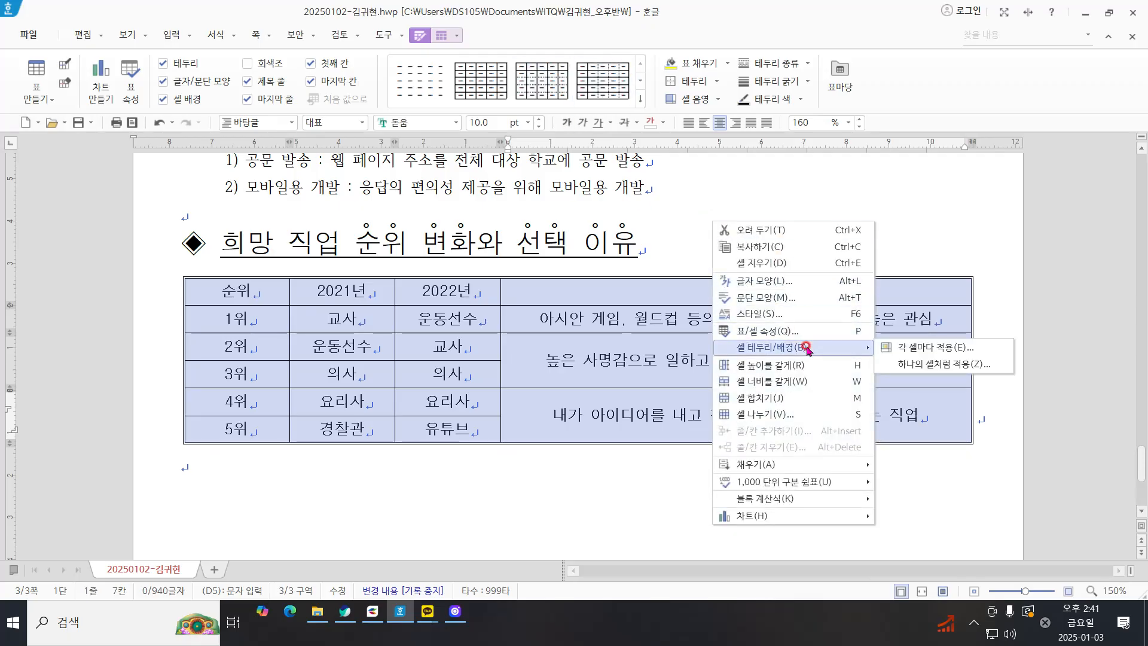
pyautogui.click(906, 348)
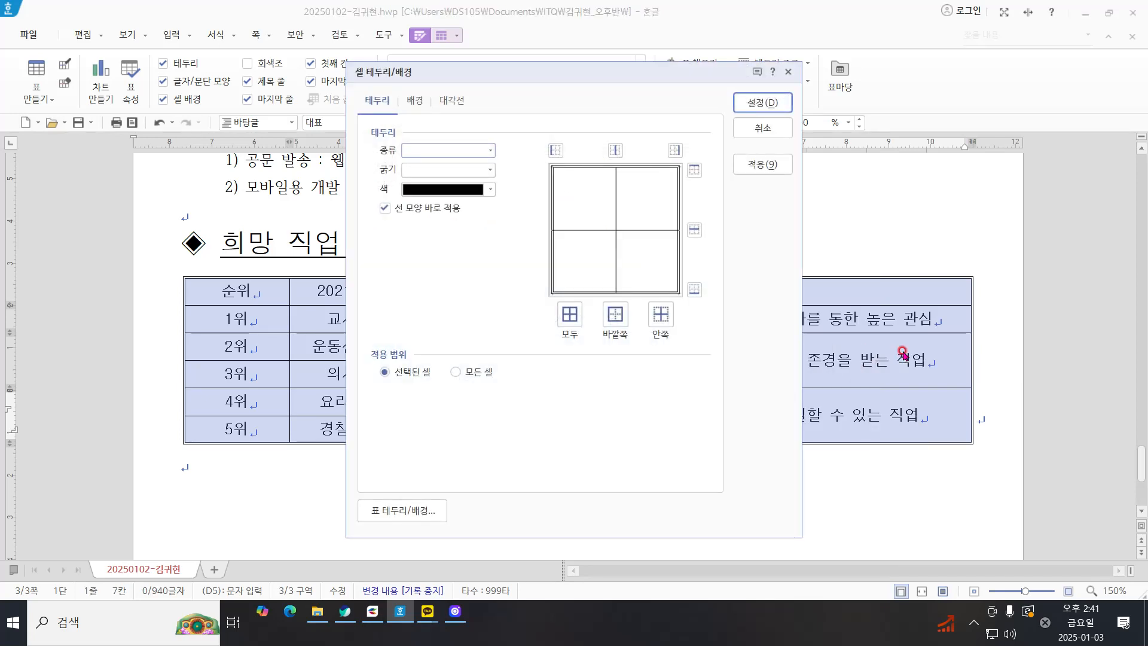
pyautogui.click(490, 150)
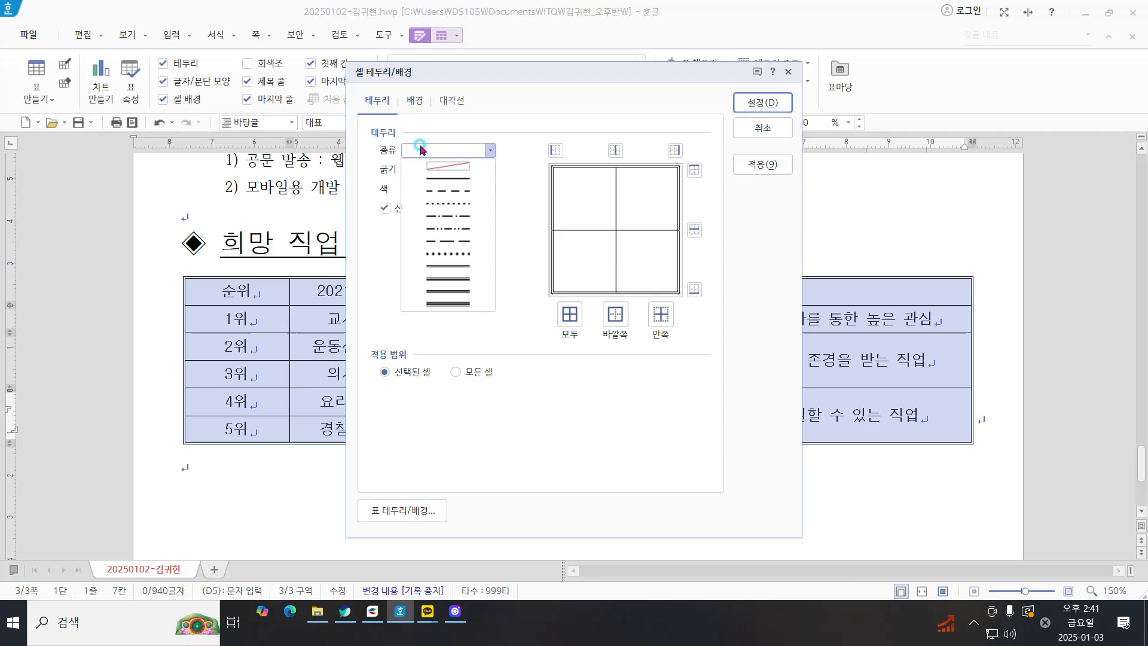
pyautogui.click(452, 167)
pyautogui.click(489, 150)
pyautogui.click(460, 168)
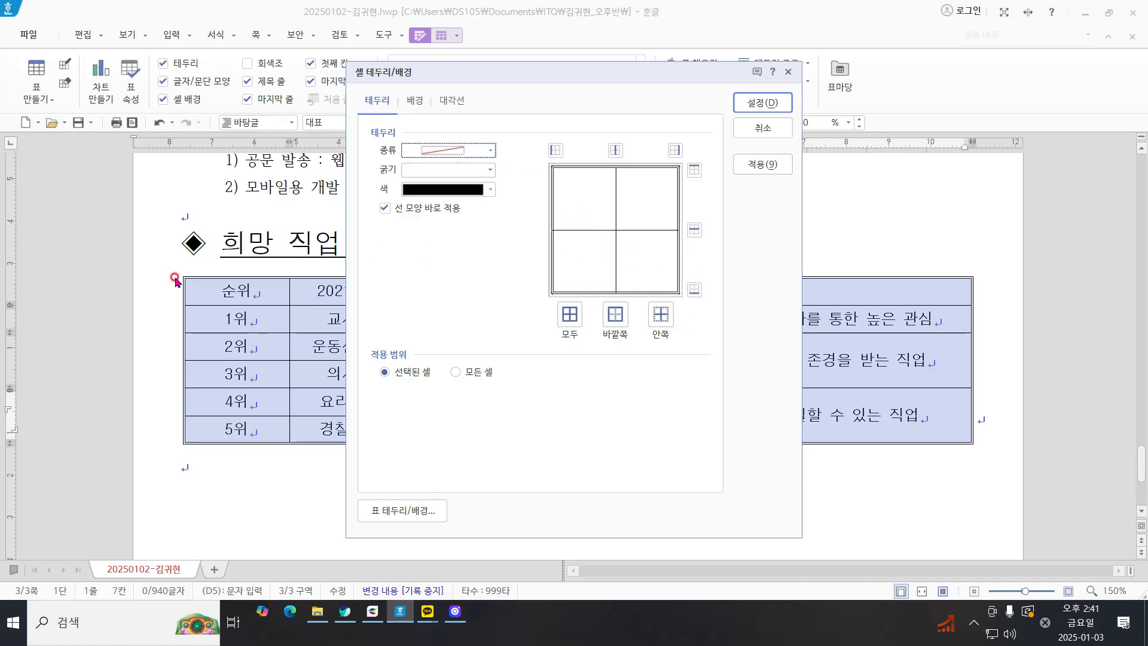
pyautogui.click(553, 149)
pyautogui.click(673, 149)
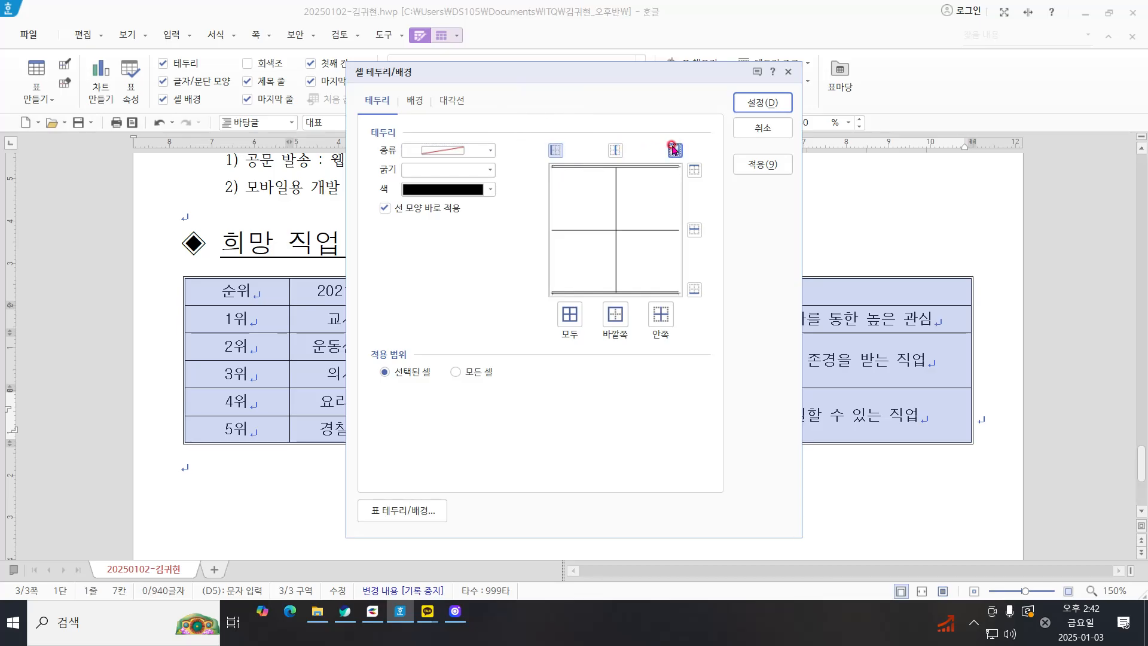
pyautogui.click(762, 102)
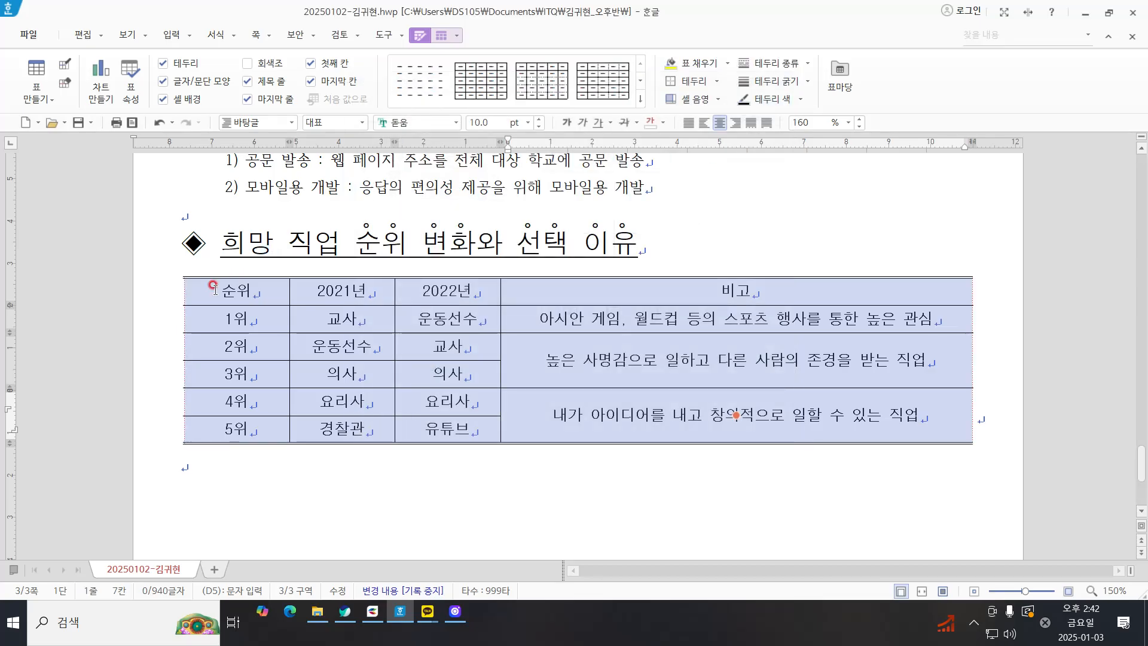
# Step: Set a 0.5 mm double line as the bottom border of the table's header row, treating the row as one cell
pyautogui.moveTo(214, 288); pyautogui.dragTo(778, 302)
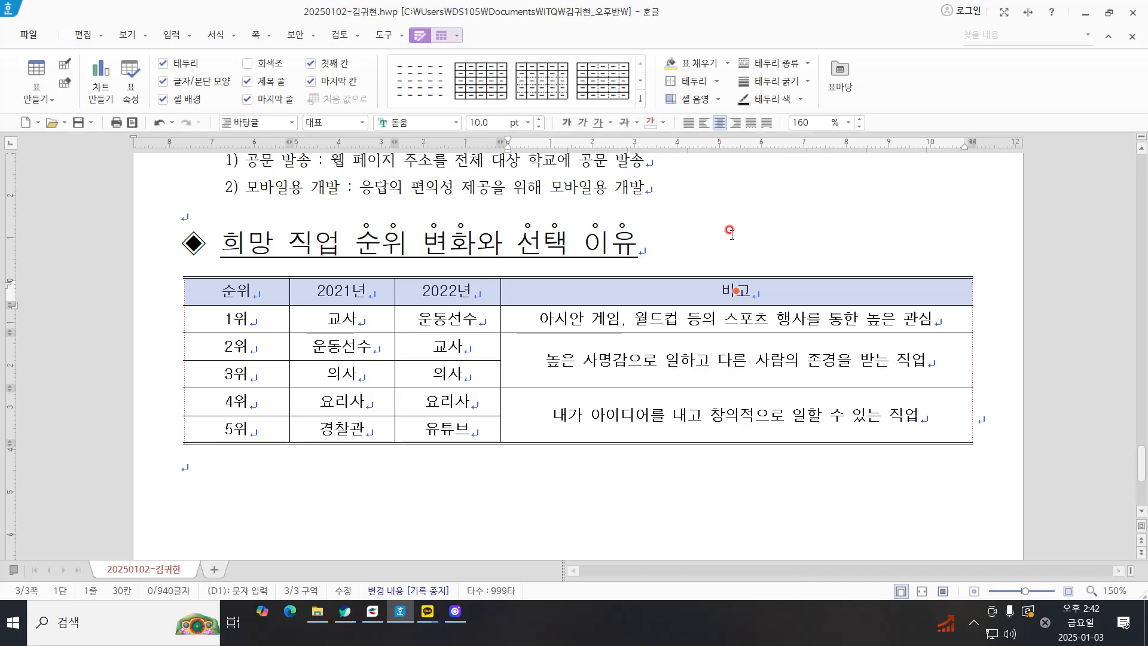
pyautogui.rightClick(673, 208)
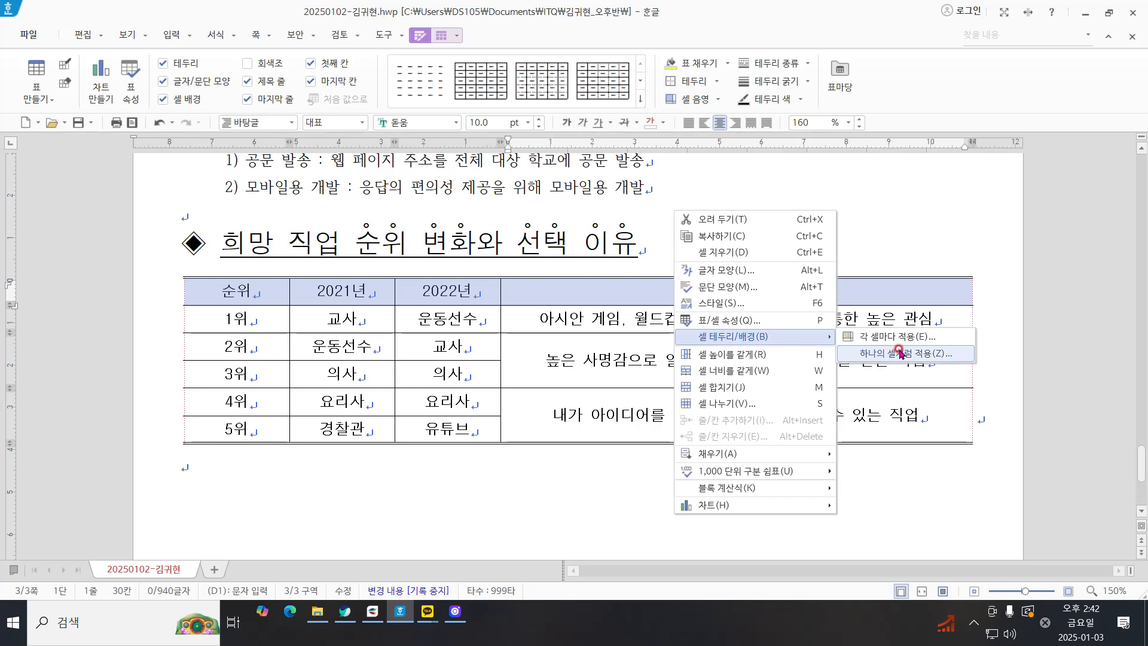
pyautogui.click(891, 352)
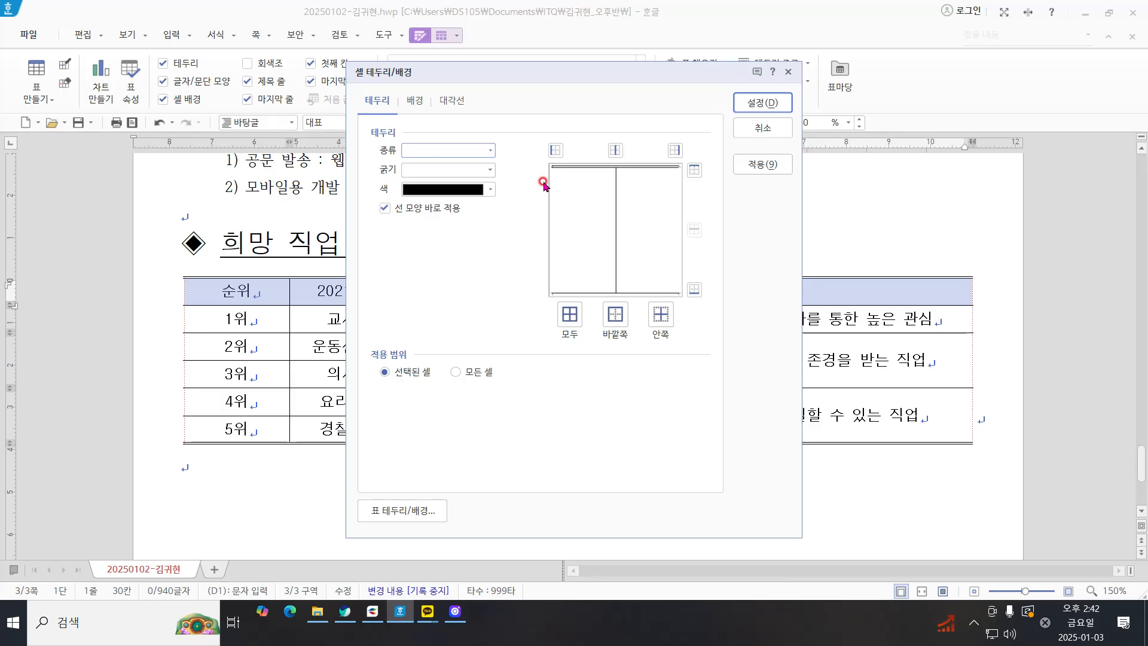
pyautogui.click(463, 152)
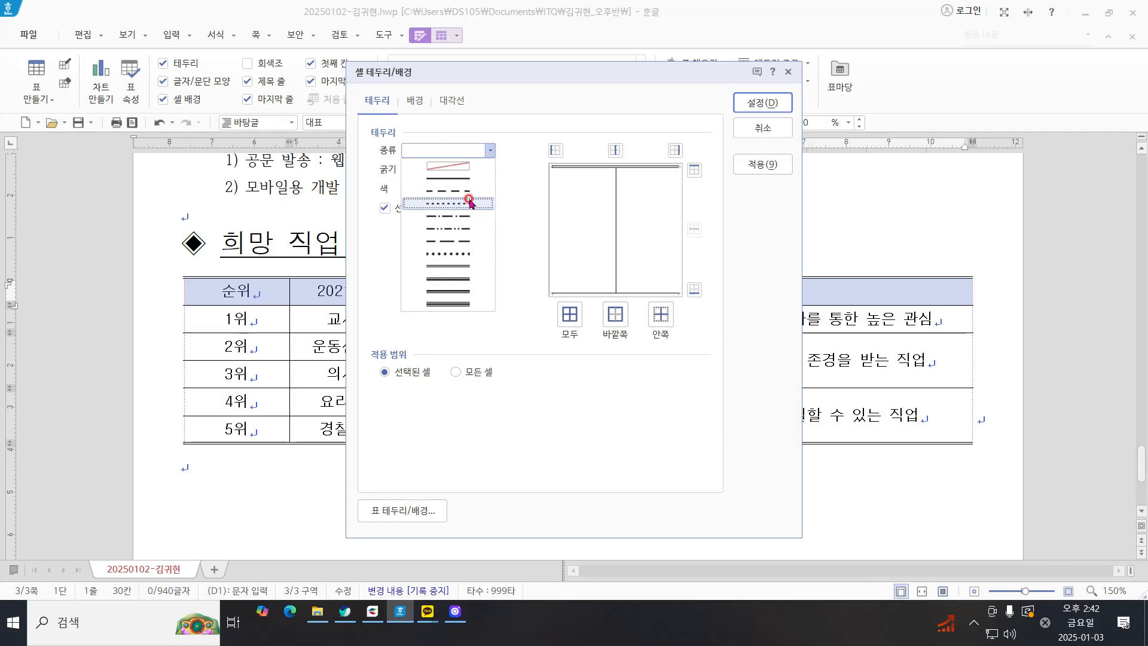
pyautogui.click(469, 267)
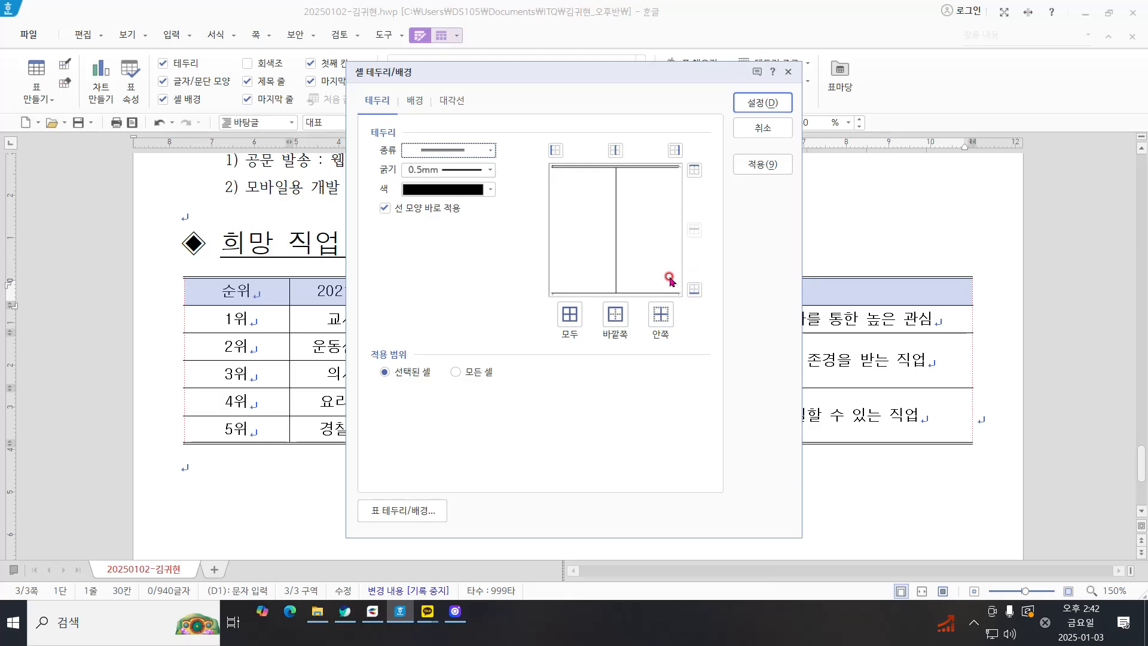
pyautogui.click(695, 291)
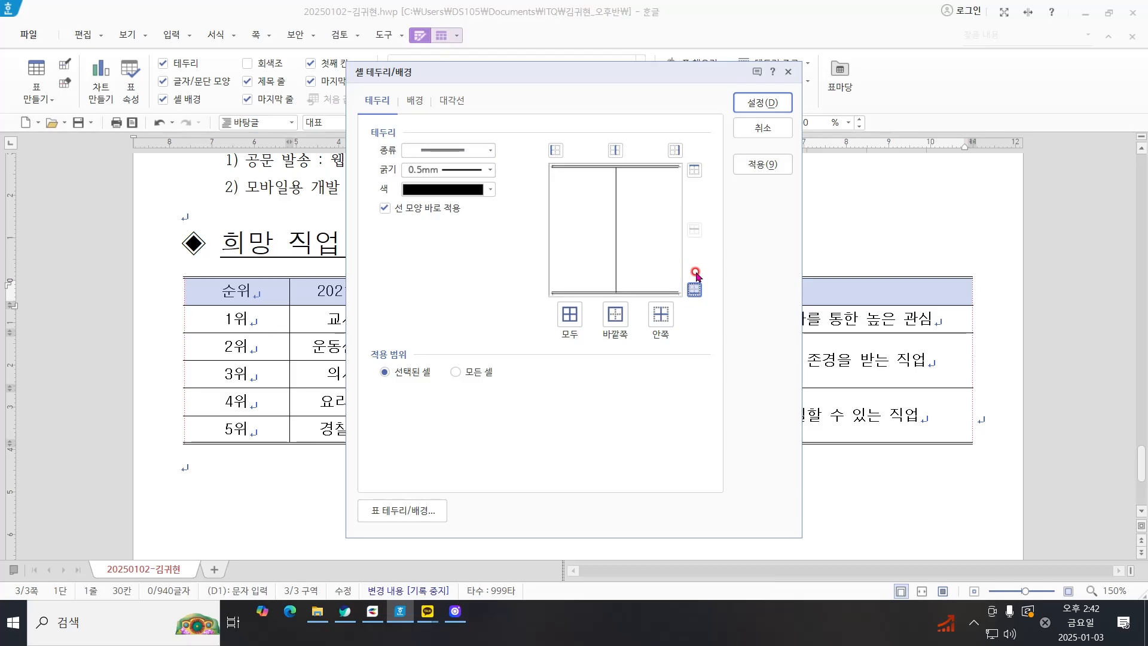
# Step: Fill the header row with a gradient with yellow as the end color and 가운데에서 as the type
pyautogui.click(414, 100)
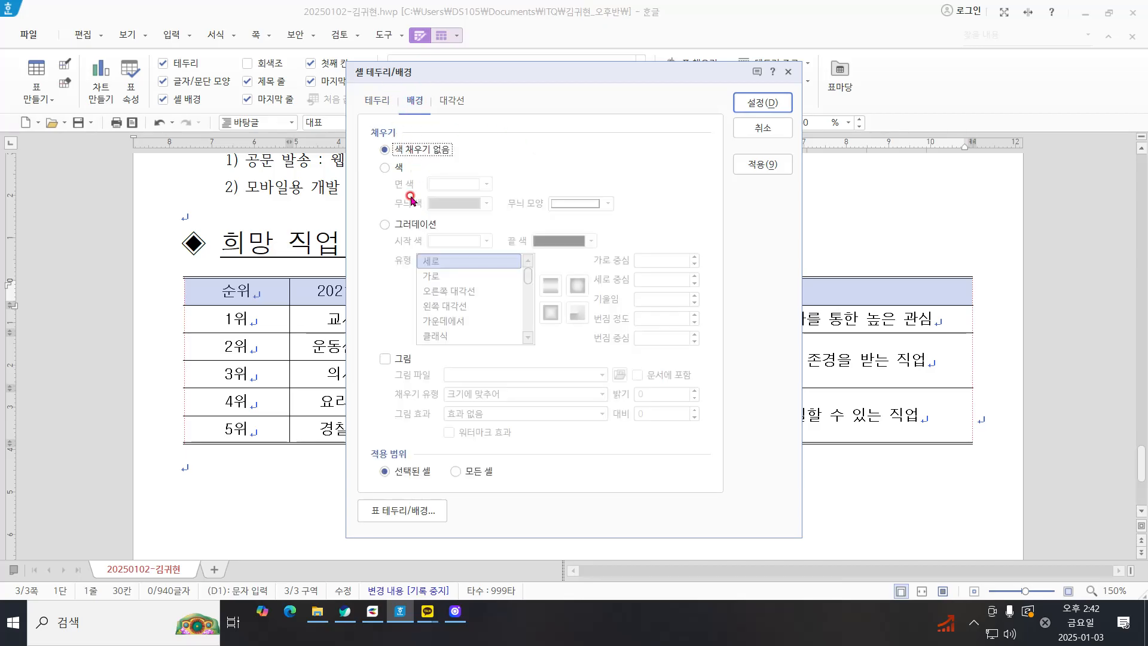
pyautogui.click(417, 226)
pyautogui.click(590, 241)
pyautogui.click(540, 256)
pyautogui.click(559, 241)
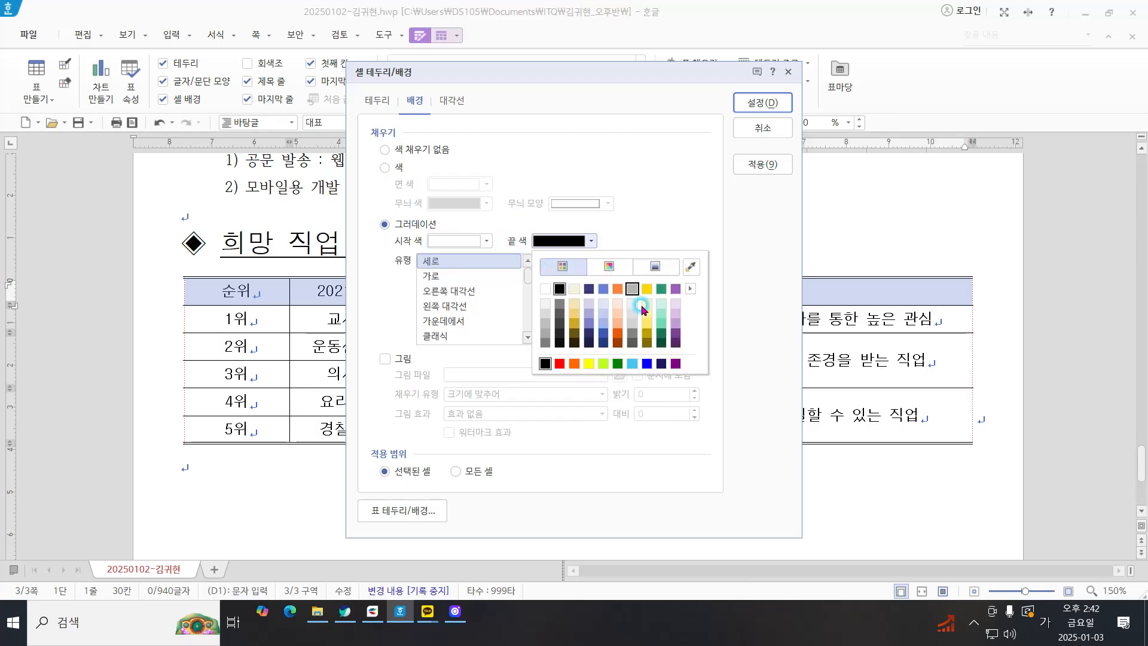
pyautogui.click(587, 365)
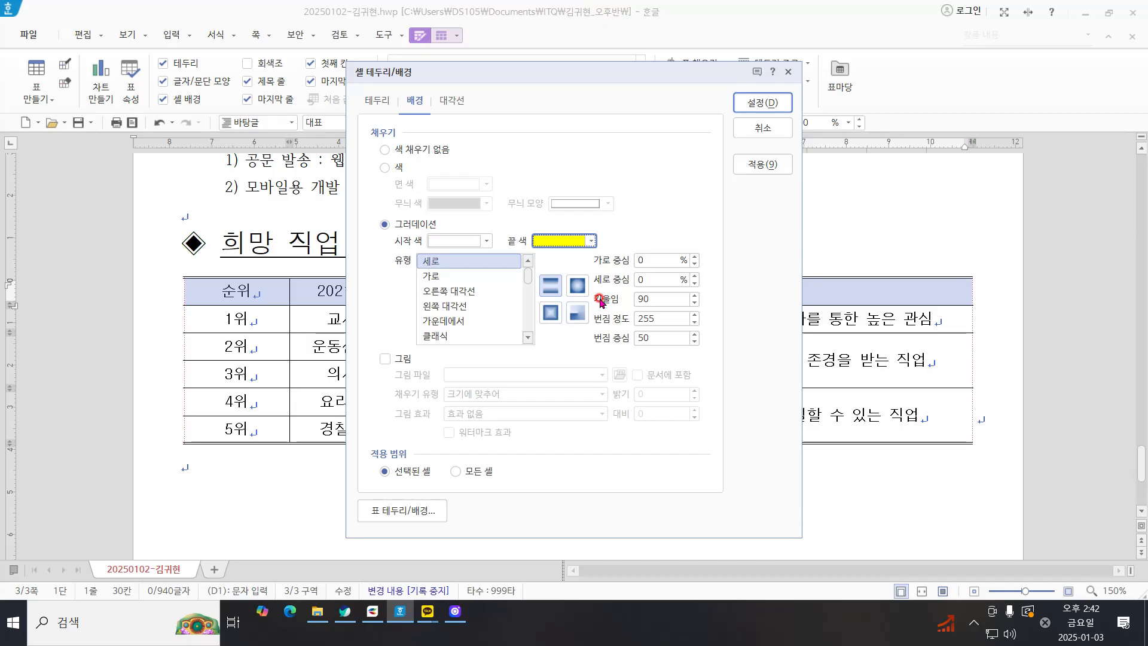
pyautogui.click(452, 322)
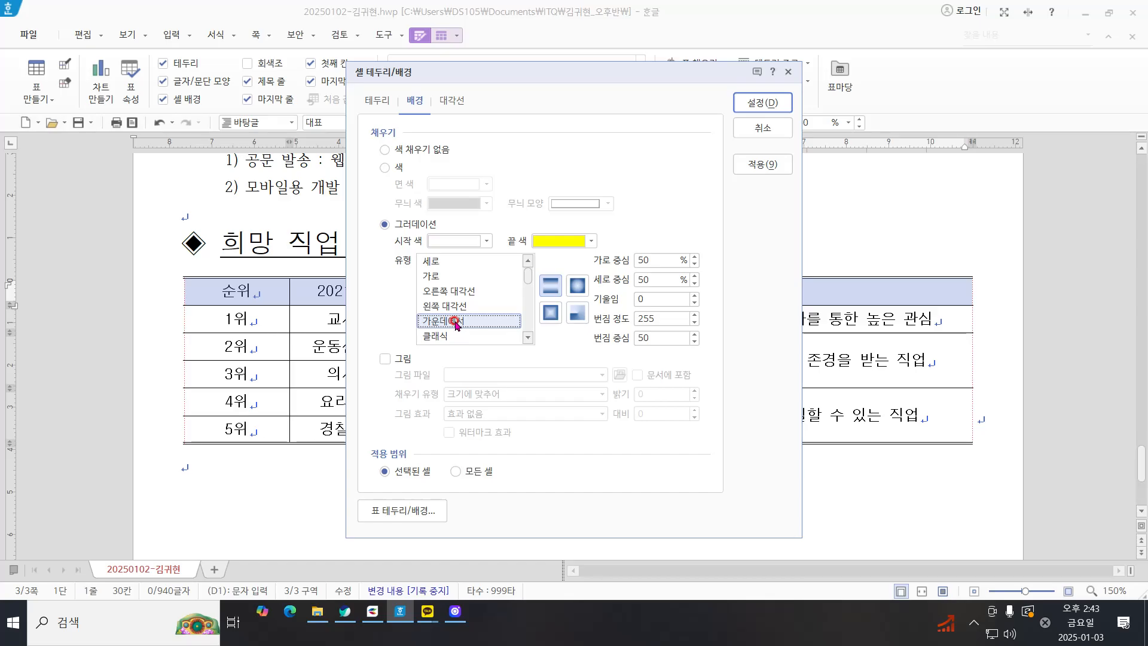
pyautogui.click(773, 103)
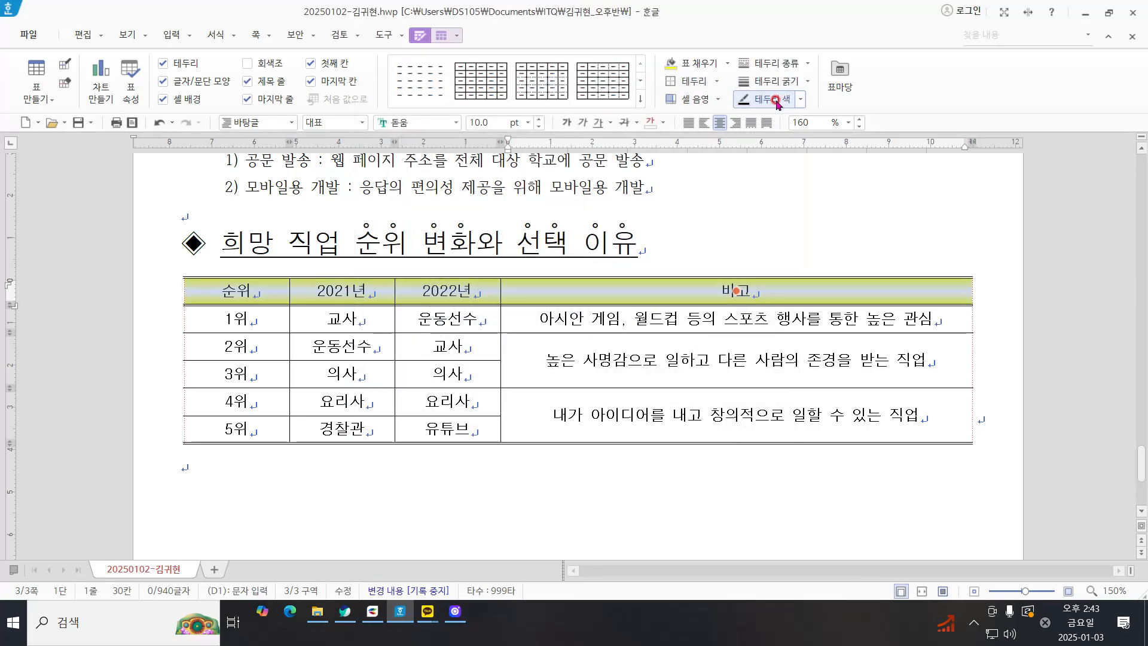
pyautogui.click(827, 248)
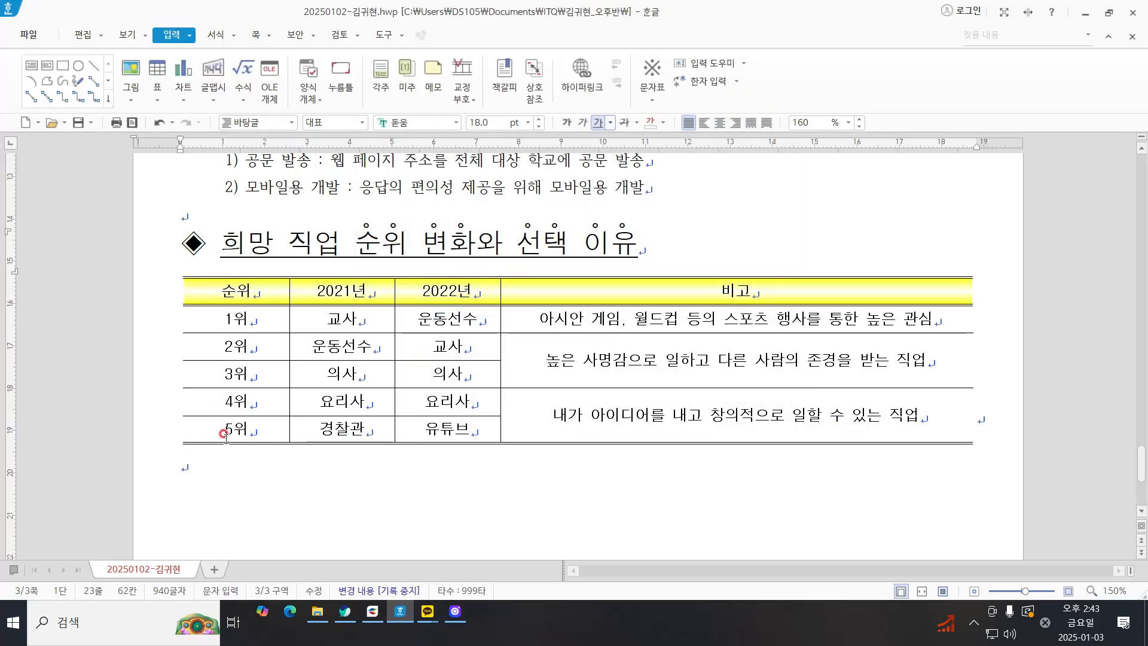
# Step: Add a new line after the empty paragraph below the table and enter 한국직업능력개발원
pyautogui.click(205, 457)
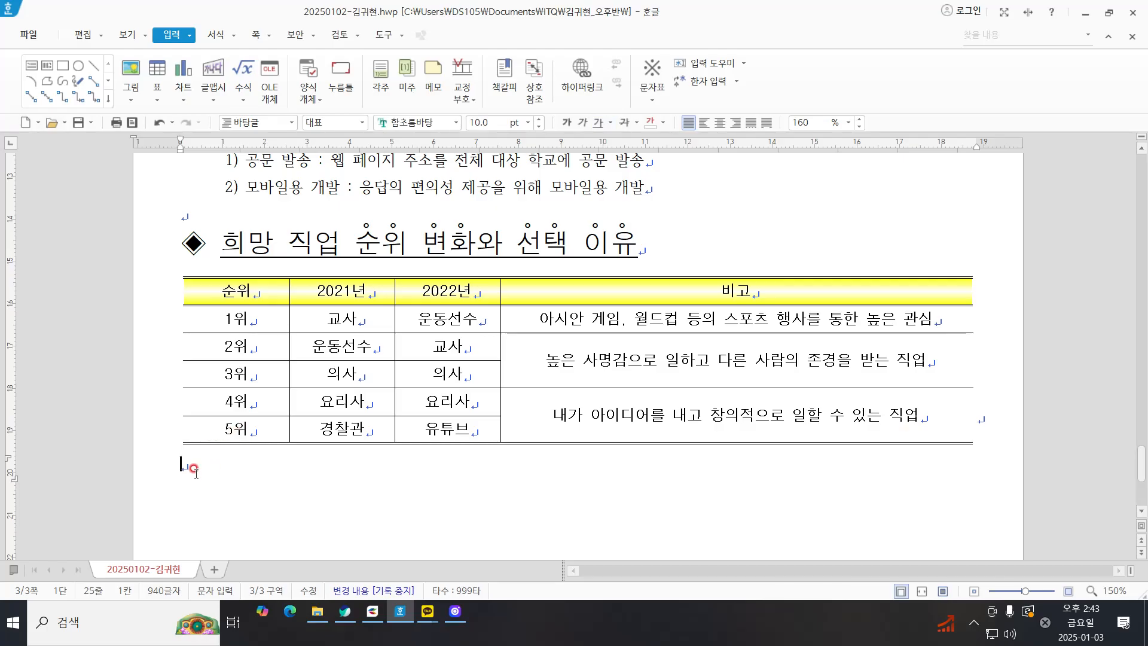
pyautogui.press('Return')
pyautogui.write('한')
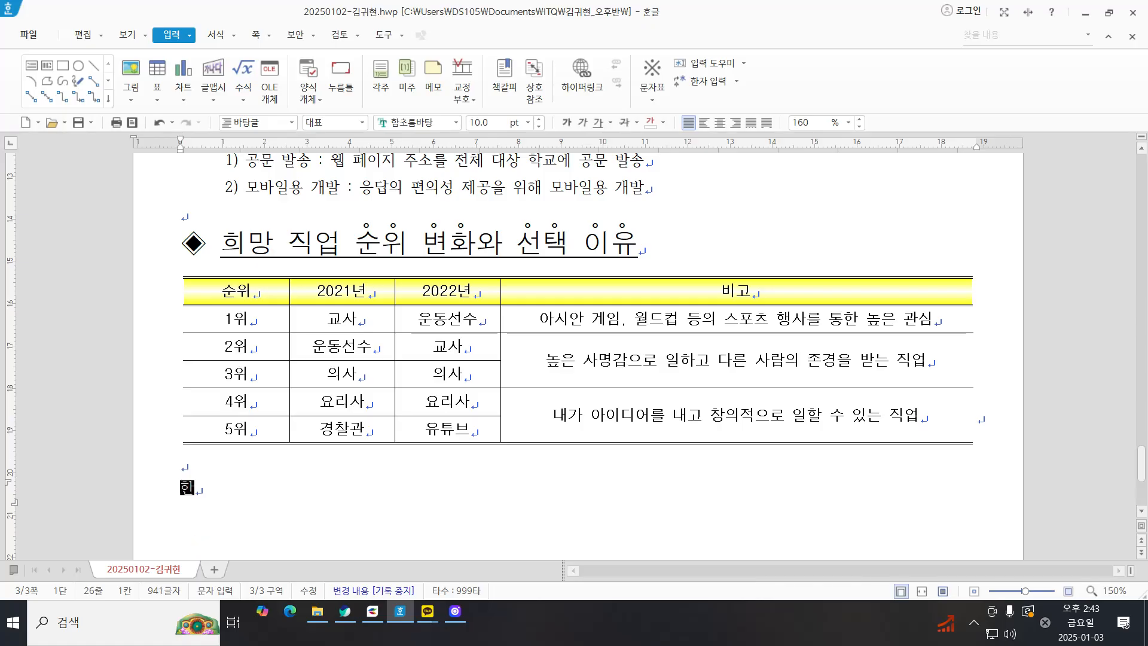
pyautogui.write('ㄱ직업능력개발원')
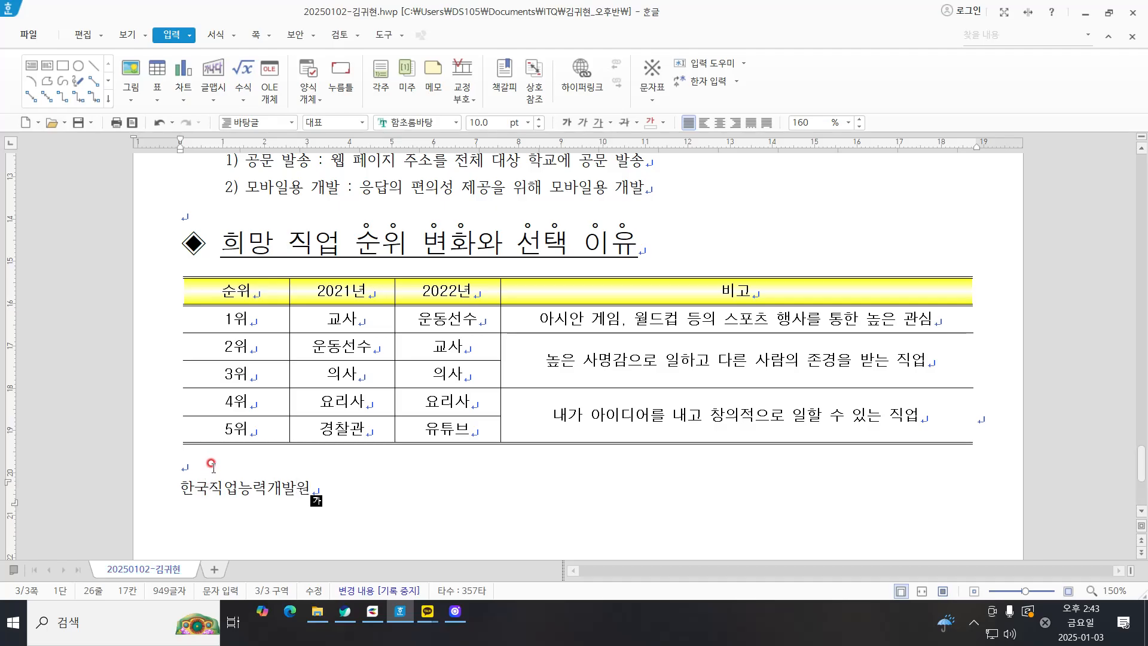
# Step: Format the 한국직업능력개발원 line below the table with the 굴림 font at 24 pt
pyautogui.doubleClick(200, 486)
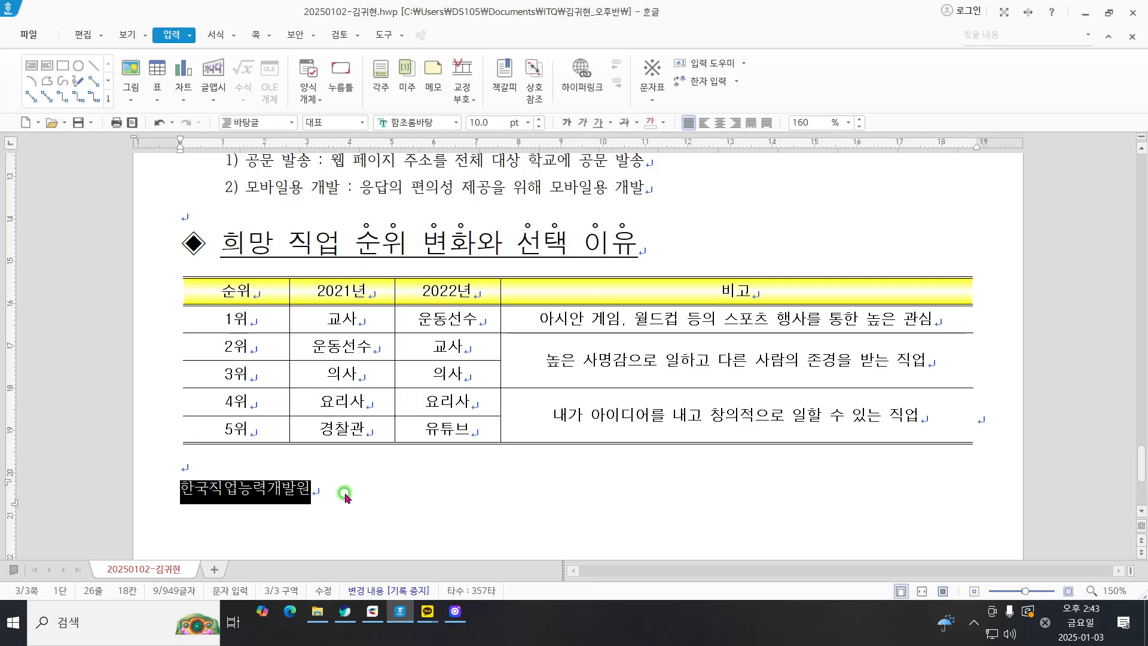
pyautogui.rightClick(311, 494)
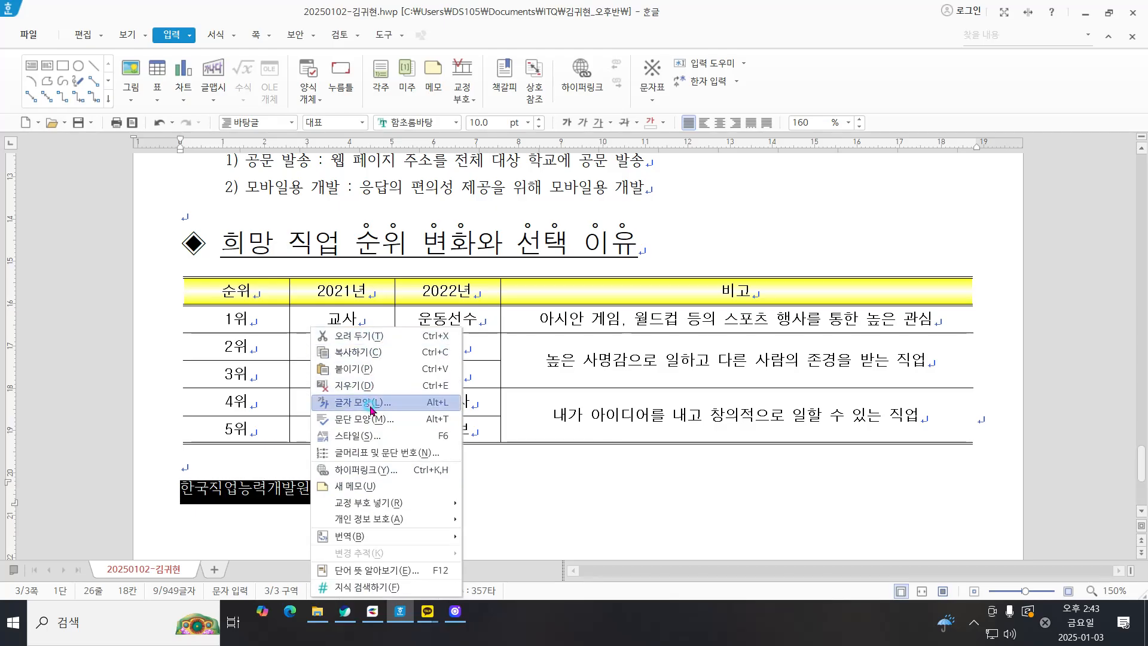
pyautogui.click(373, 403)
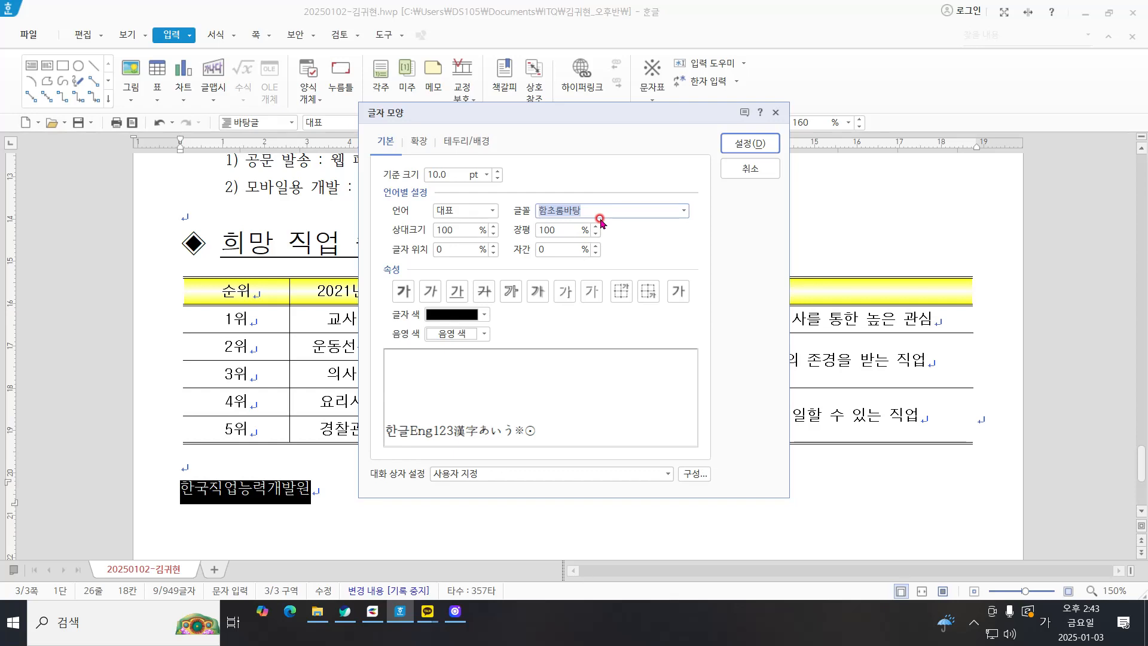
pyautogui.write('굴림')
pyautogui.press('Return')
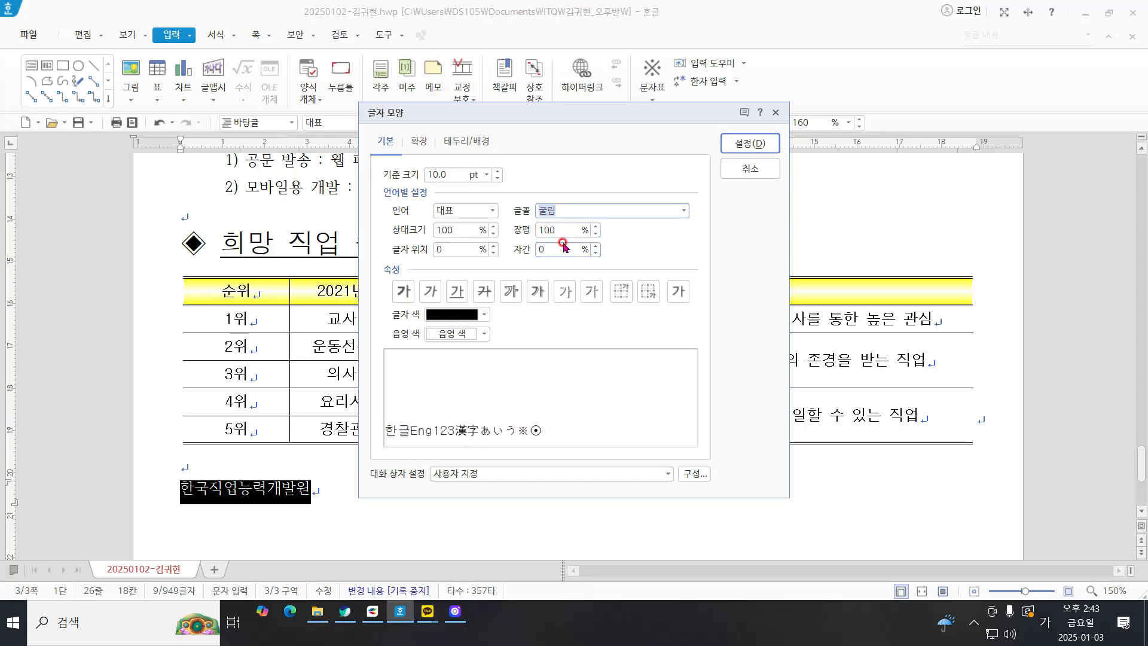
pyautogui.click(499, 174)
pyautogui.click(497, 171)
pyautogui.click(497, 170)
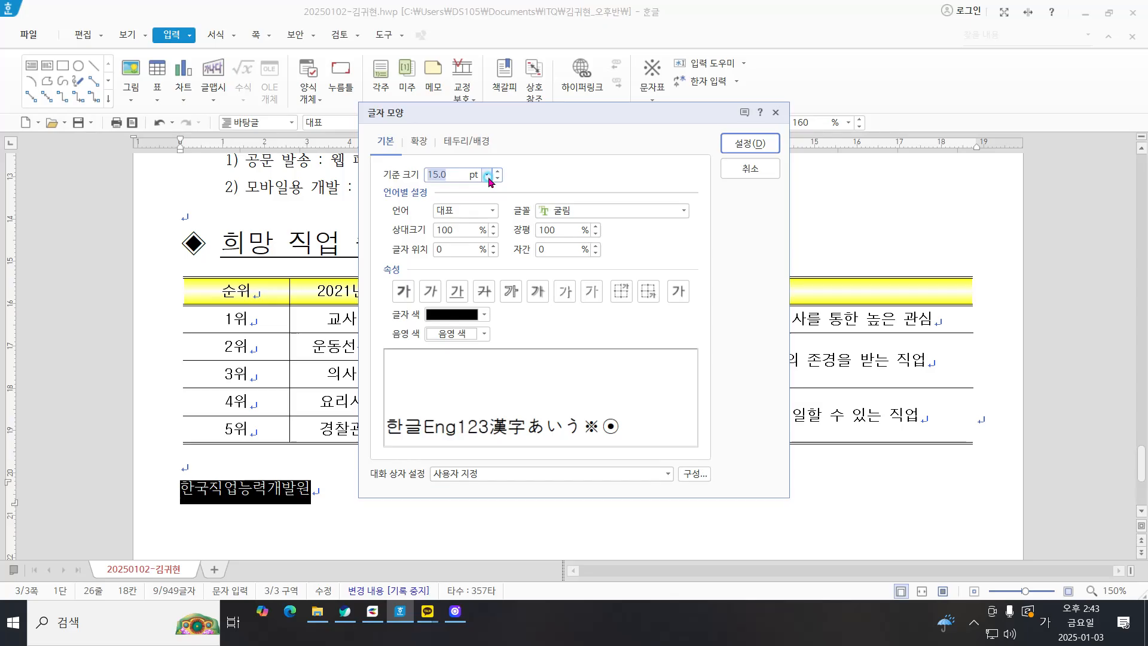
pyautogui.click(487, 175)
pyautogui.click(442, 303)
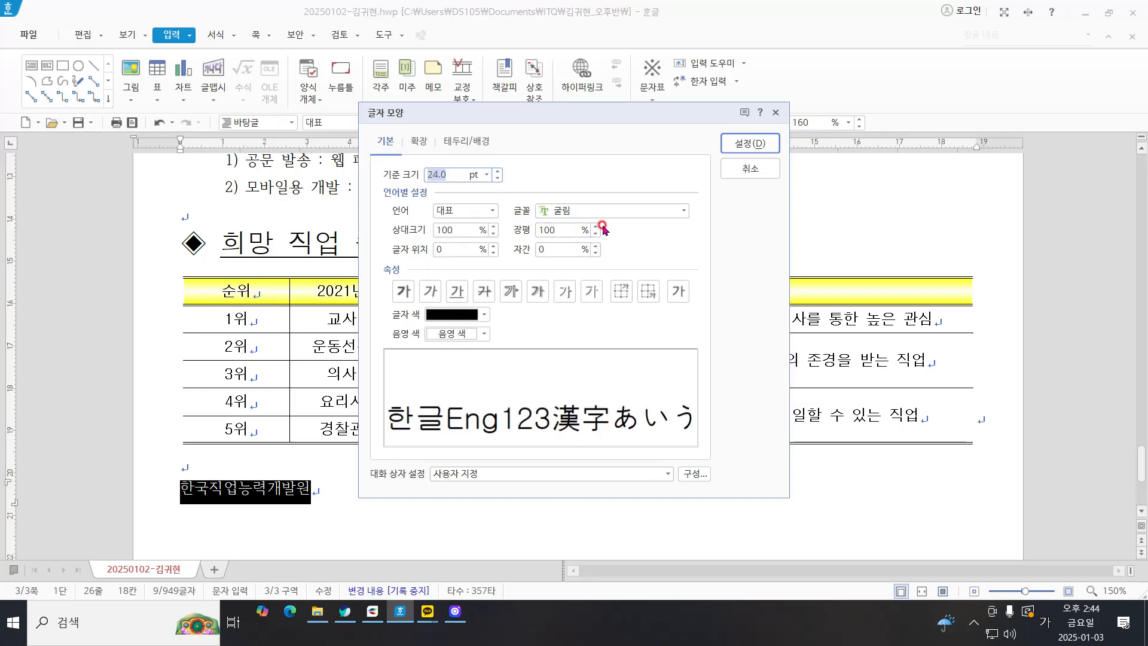
# Step: Set the organization name's character width (장평) to 105% and align the line to the right
pyautogui.click(596, 227)
pyautogui.click(596, 227)
pyautogui.click(596, 227)
pyautogui.click(596, 226)
pyautogui.click(596, 226)
pyautogui.click(596, 227)
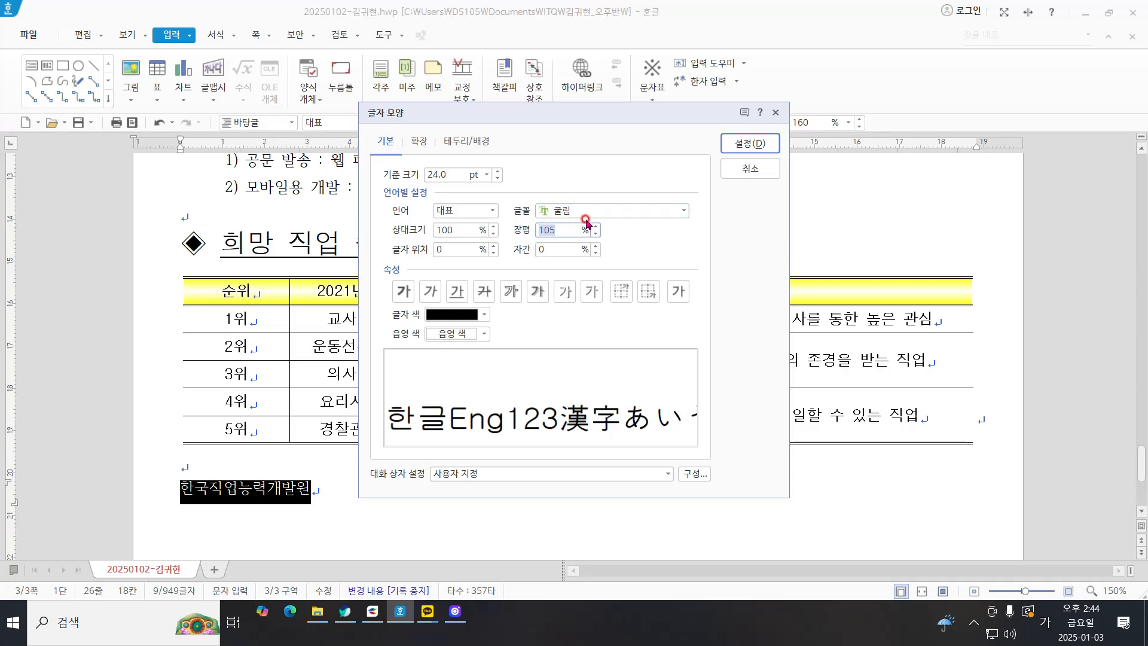
pyautogui.click(752, 143)
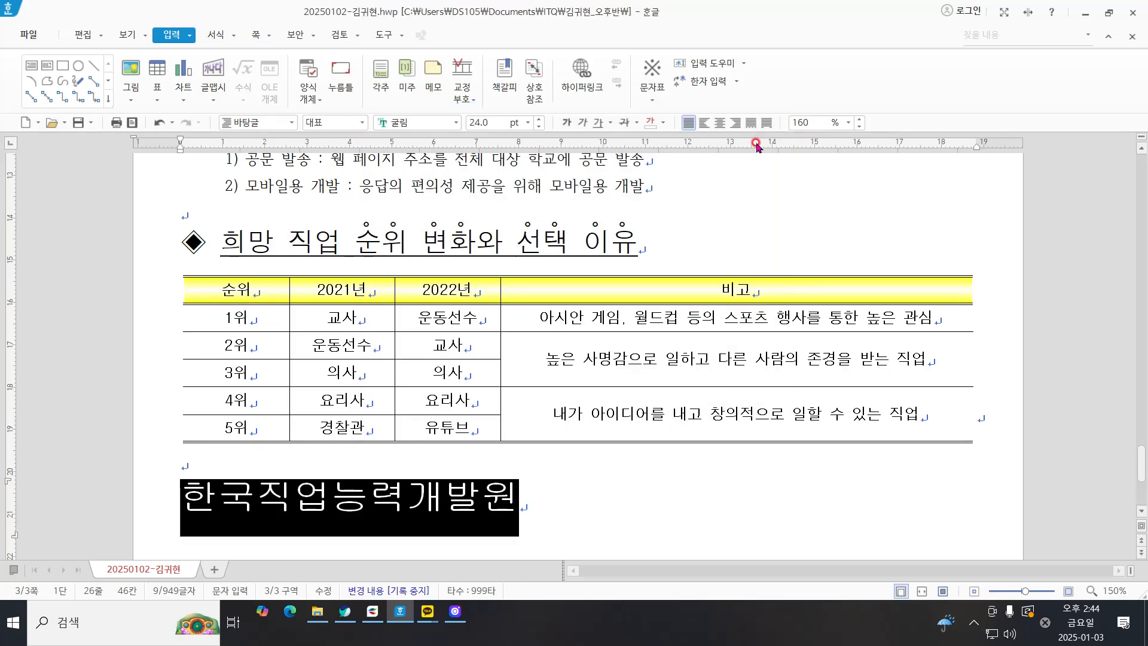
pyautogui.click(734, 124)
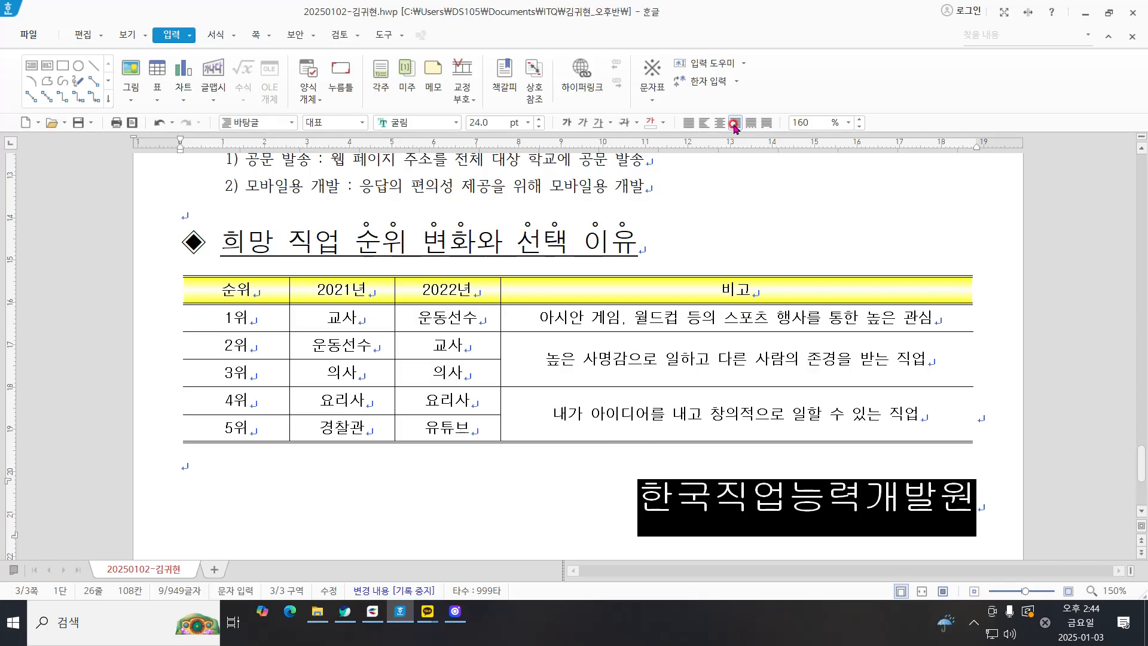
# Step: Make the whole organization name 한국직업능력개발원 bold
pyautogui.scroll(-3, 777, 365)
pyautogui.click(683, 311)
pyautogui.click(681, 312)
pyautogui.click(977, 298)
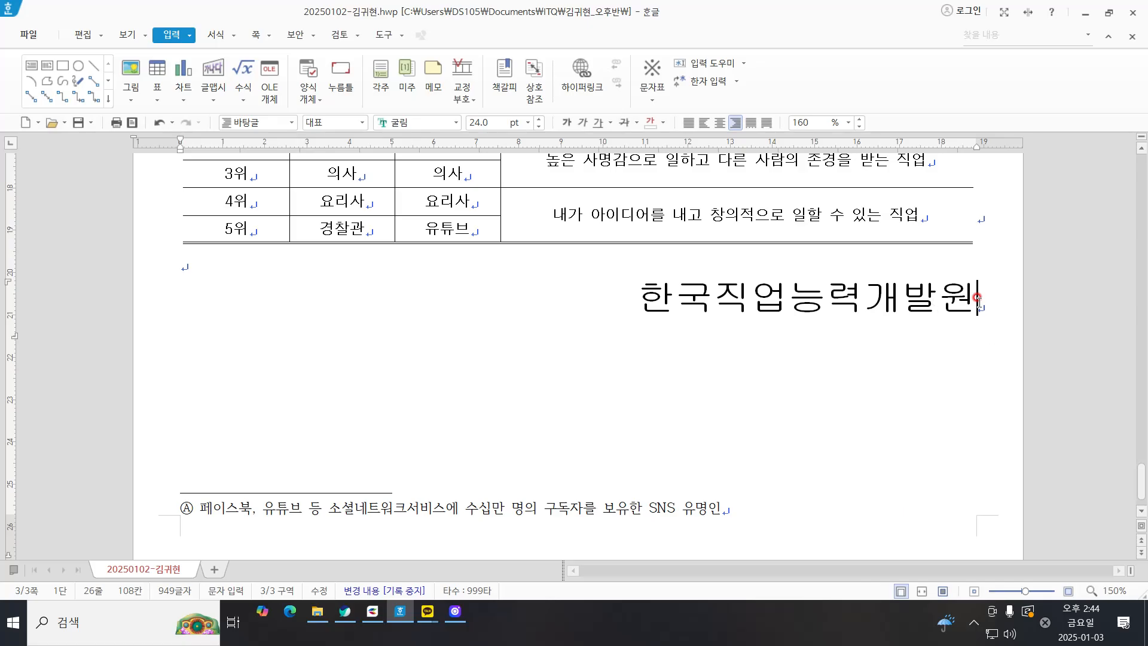
pyautogui.moveTo(682, 299); pyautogui.dragTo(974, 305)
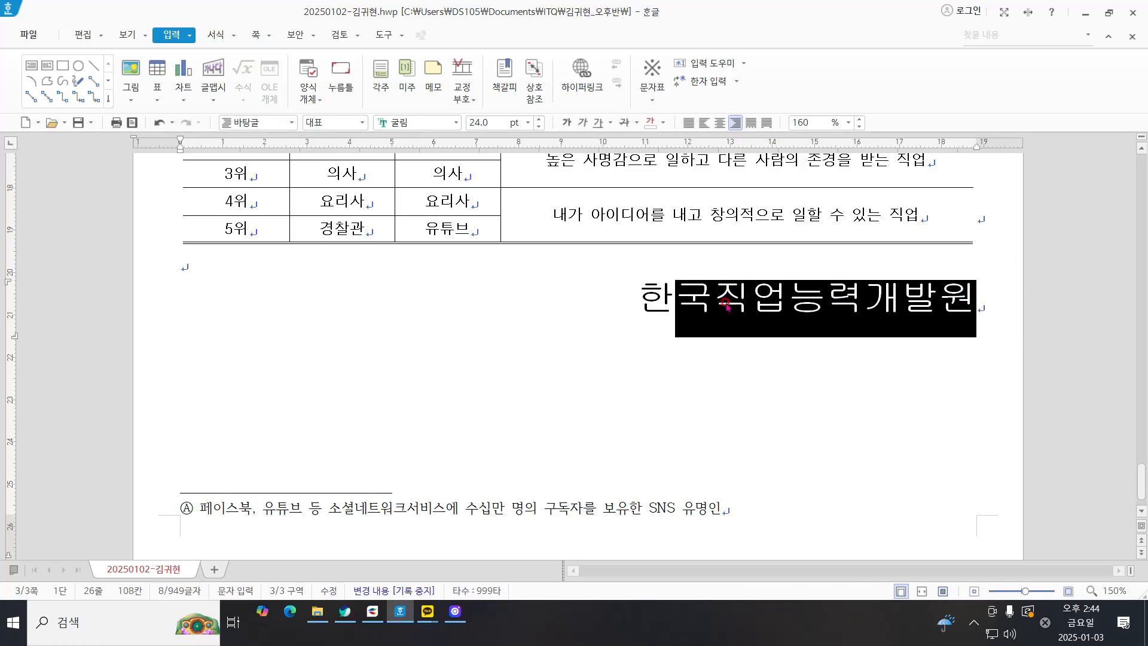
pyautogui.moveTo(637, 298); pyautogui.dragTo(986, 336)
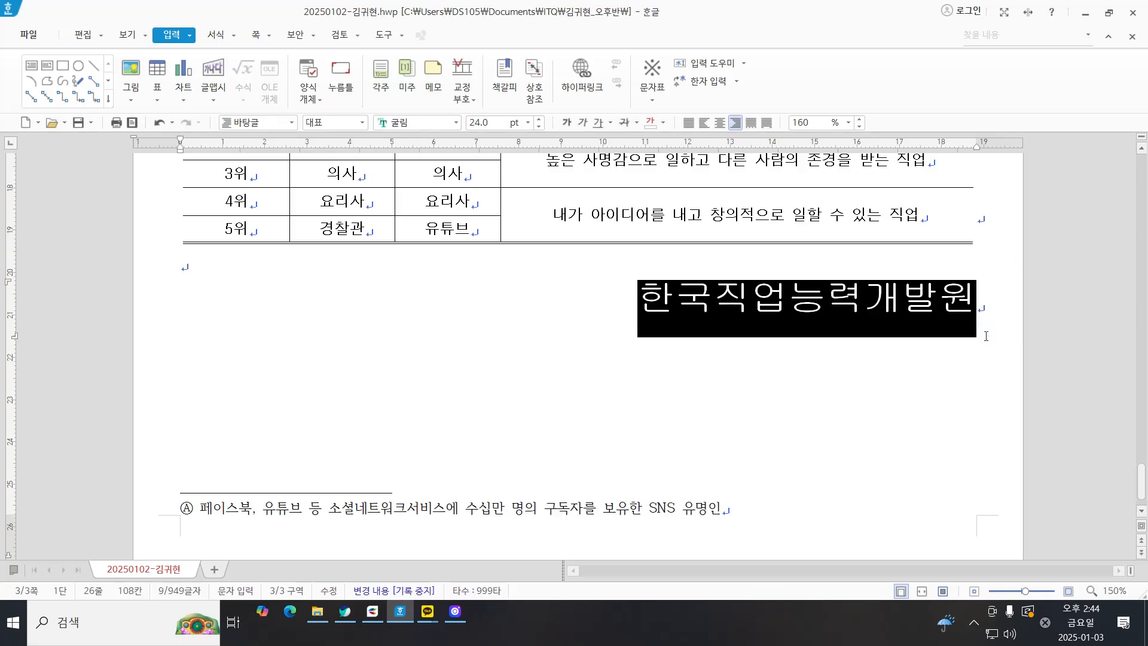
pyautogui.click(566, 122)
pyautogui.click(977, 310)
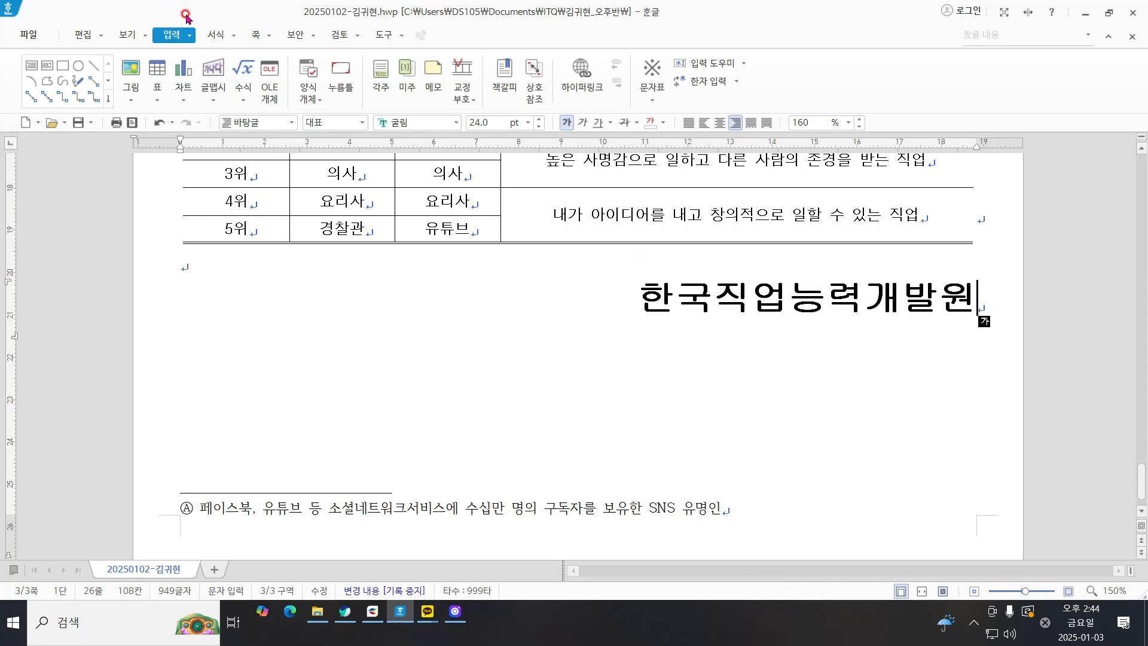
# Step: Set up page numbering at the page's bottom right with the ①,②,③ number format
pyautogui.click(258, 37)
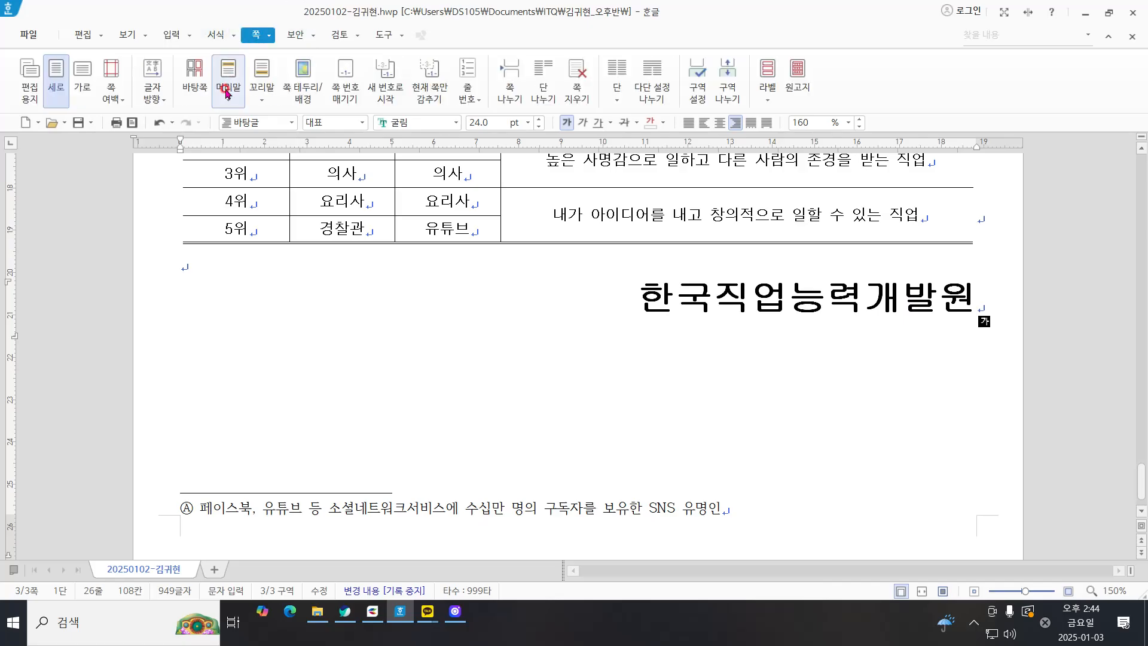
pyautogui.click(356, 85)
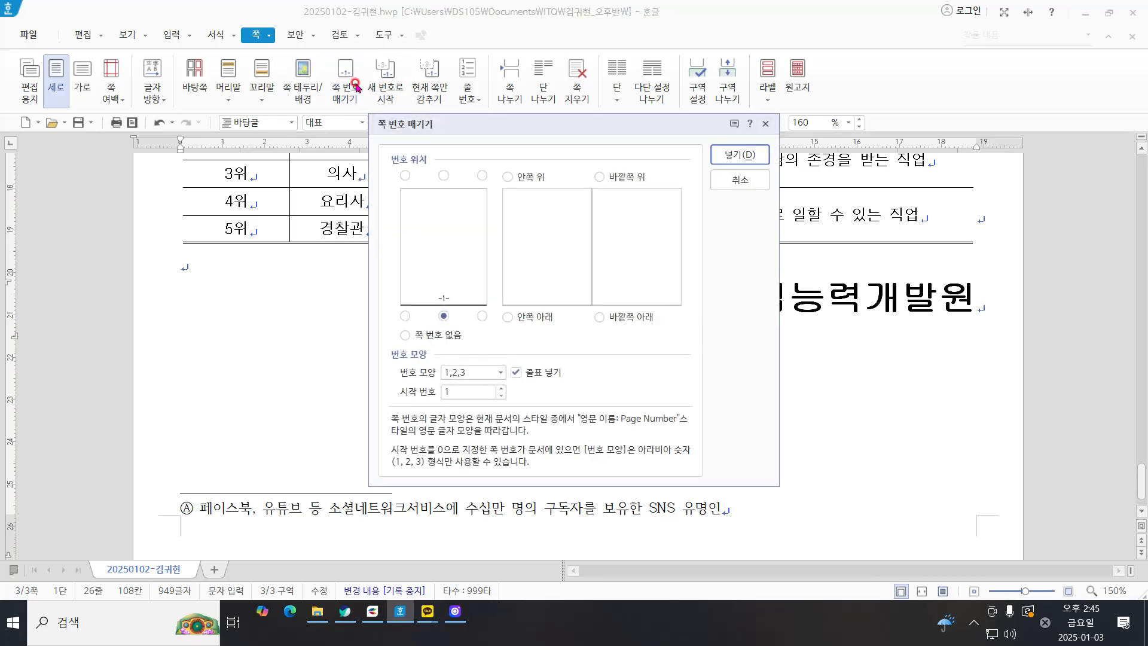
pyautogui.click(482, 315)
pyautogui.click(481, 372)
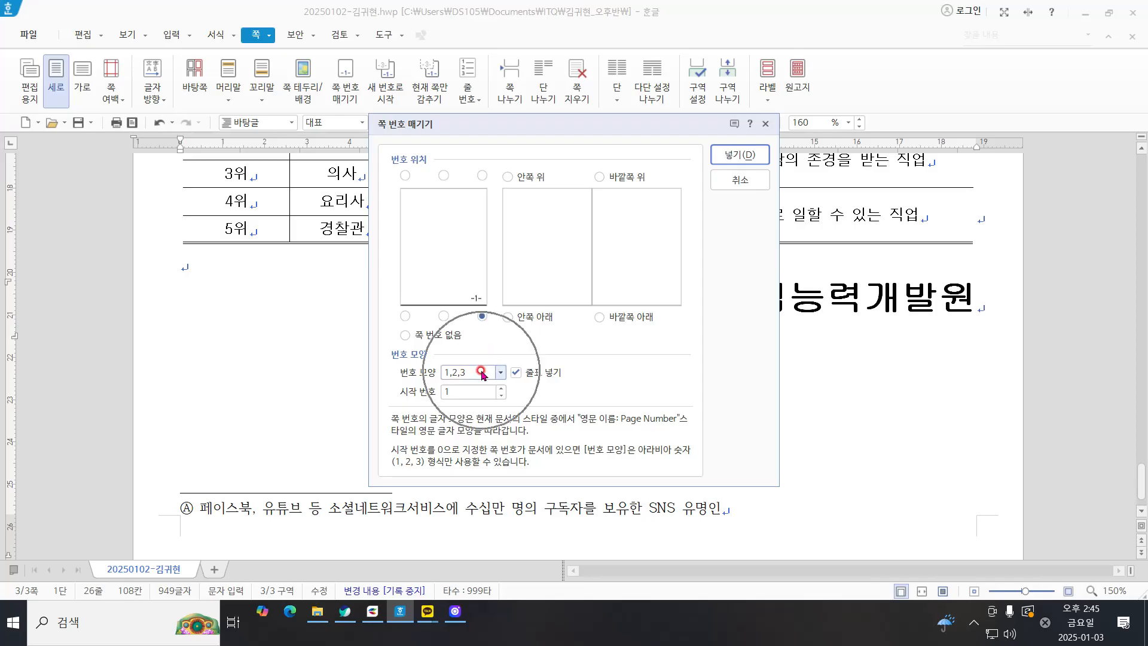
pyautogui.click(482, 372)
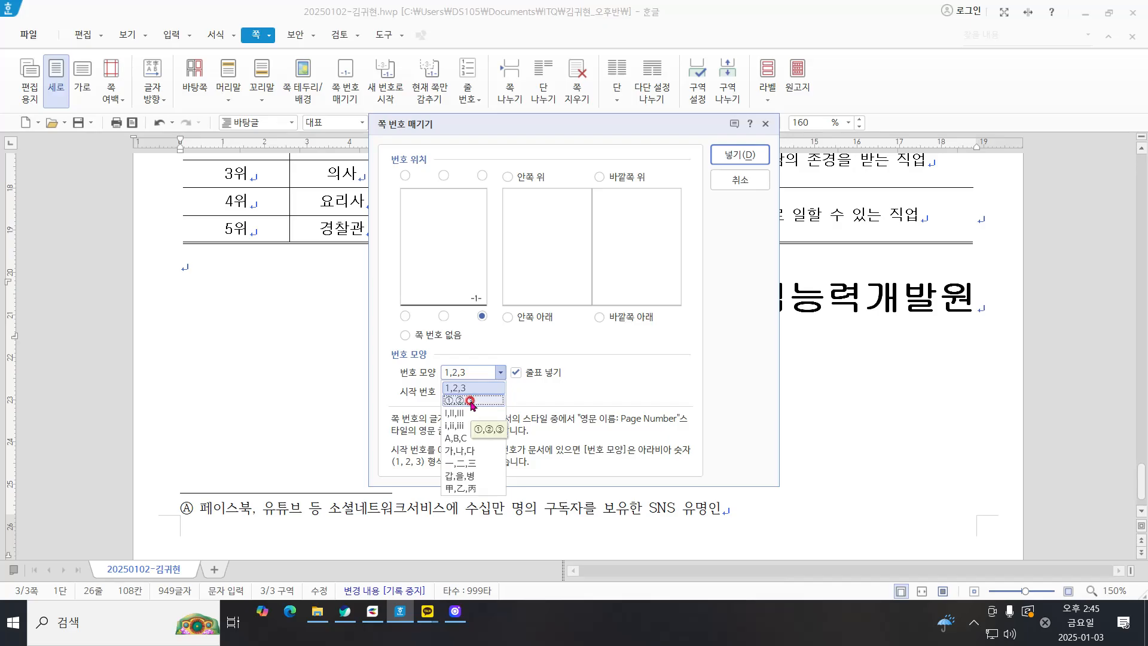
pyautogui.click(471, 401)
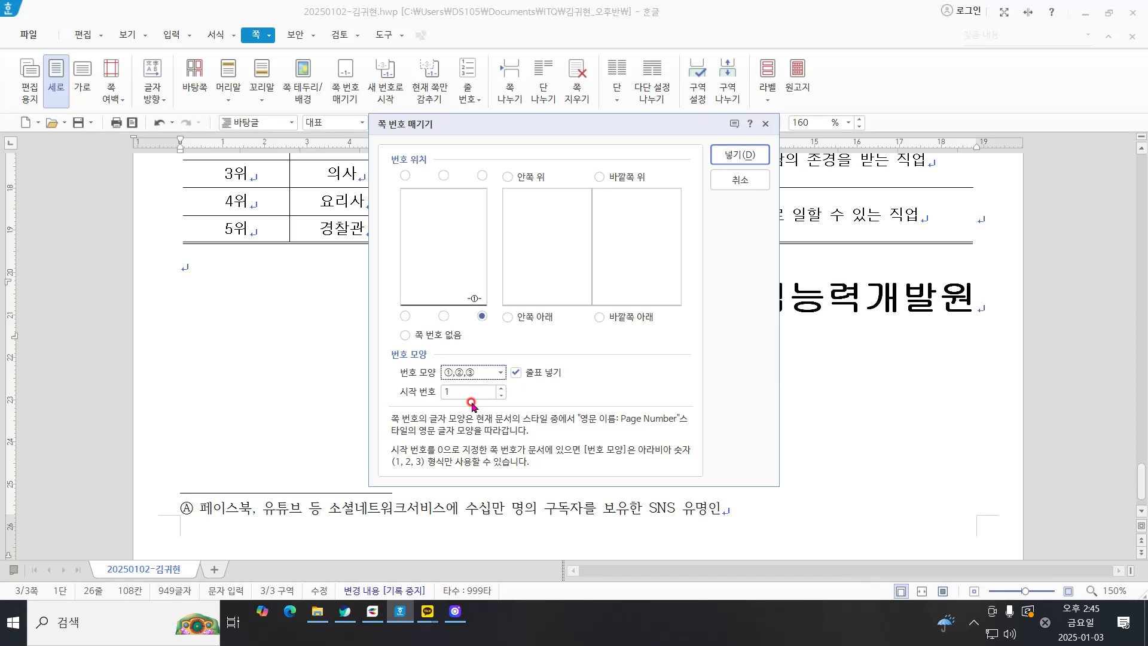
# Step: Set the starting page number to 6, turn off the surrounding dashes (줄표 넣기), and insert the page number
pyautogui.click(500, 388)
pyautogui.click(501, 388)
pyautogui.click(501, 389)
pyautogui.click(501, 389)
pyautogui.click(501, 389)
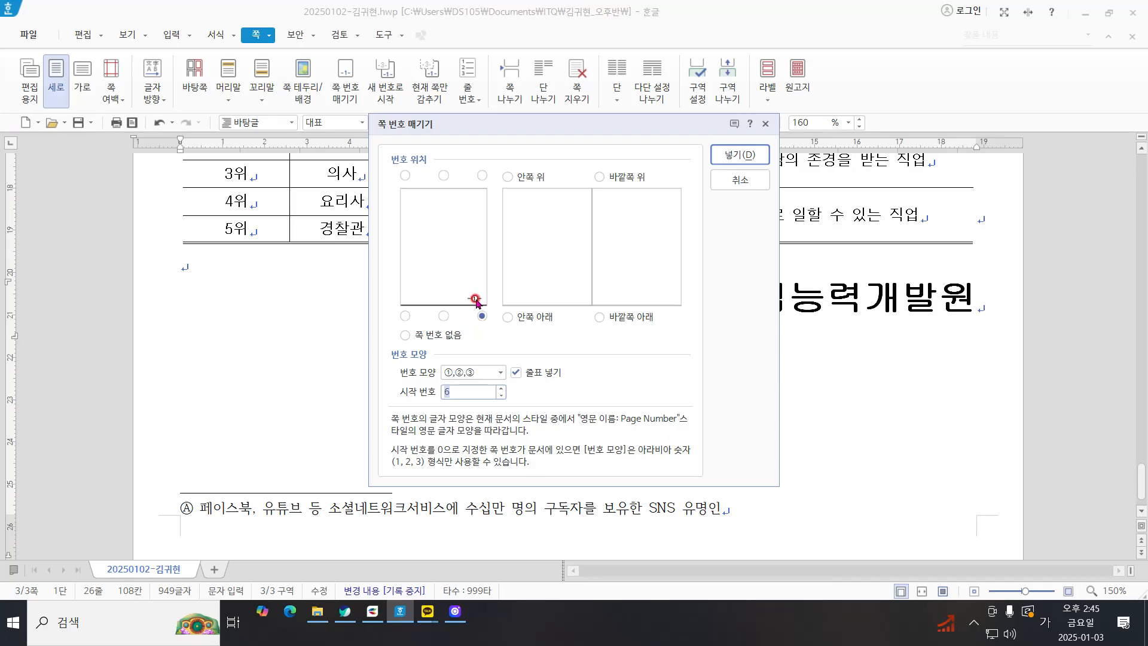
pyautogui.click(532, 373)
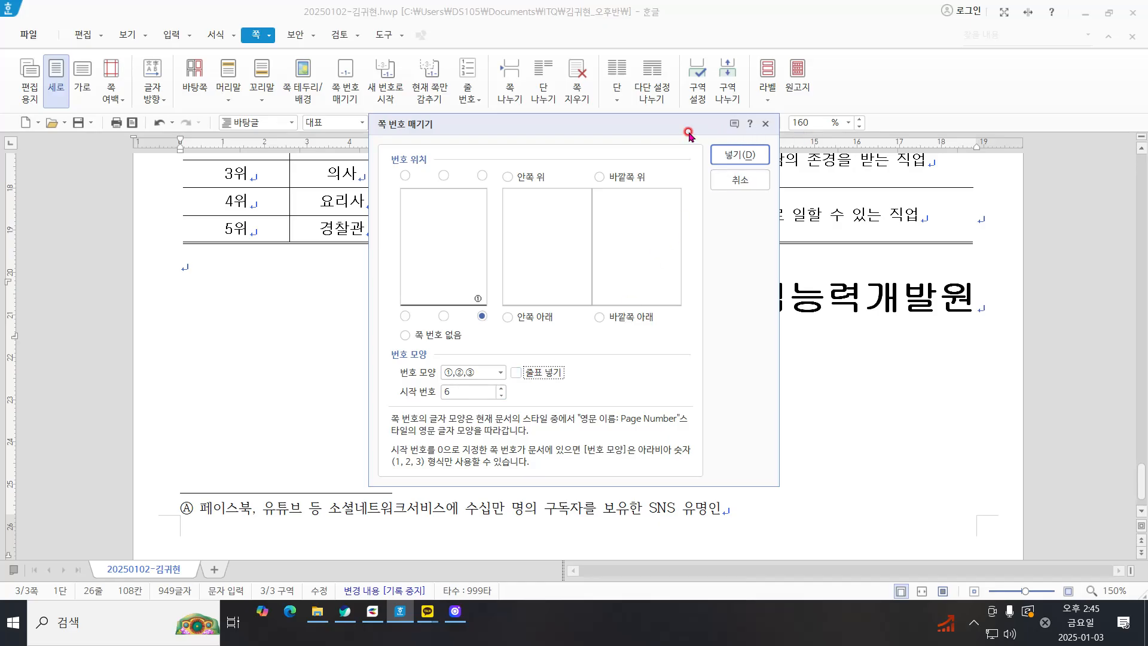
pyautogui.click(748, 155)
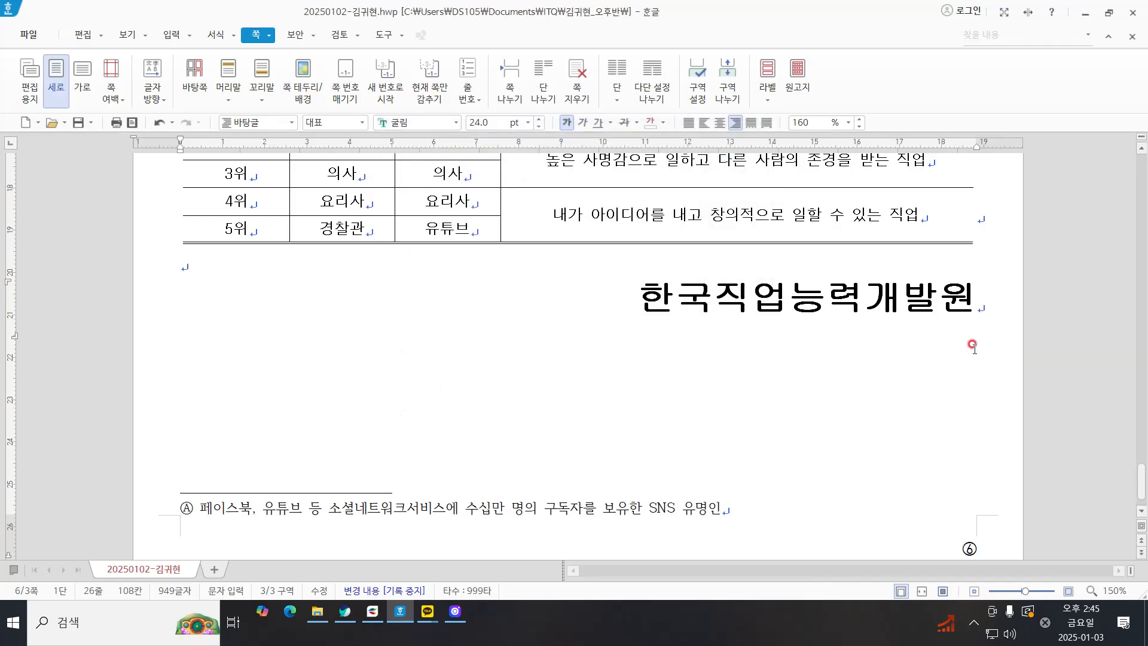
pyautogui.scroll(-1, 969, 556)
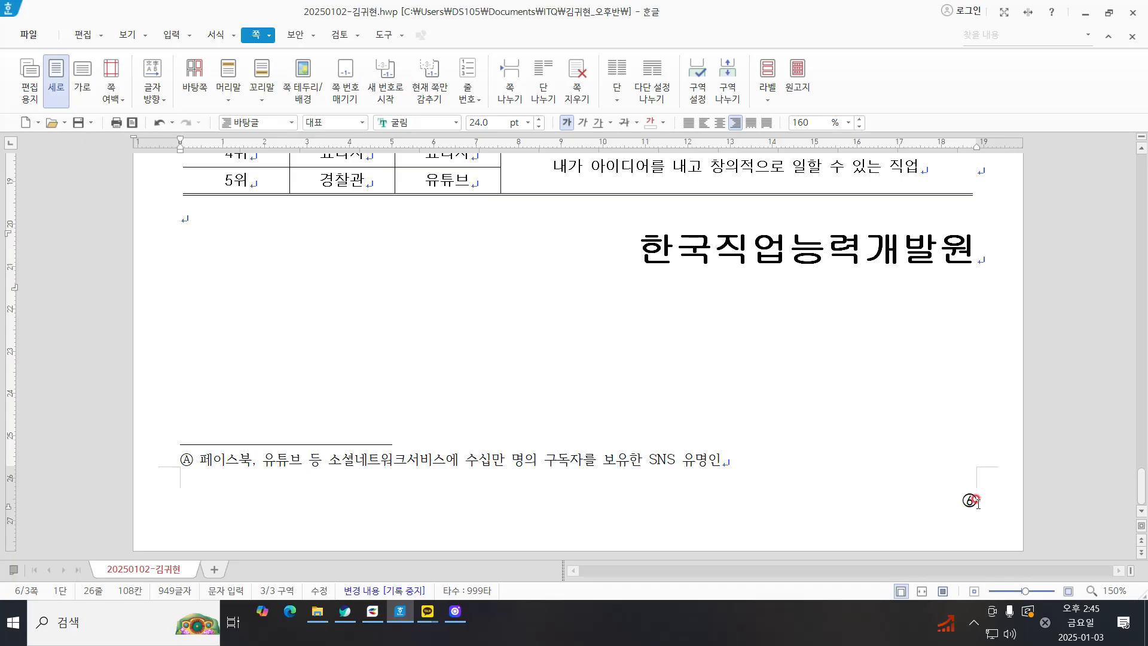
pyautogui.scroll(10, 971, 498)
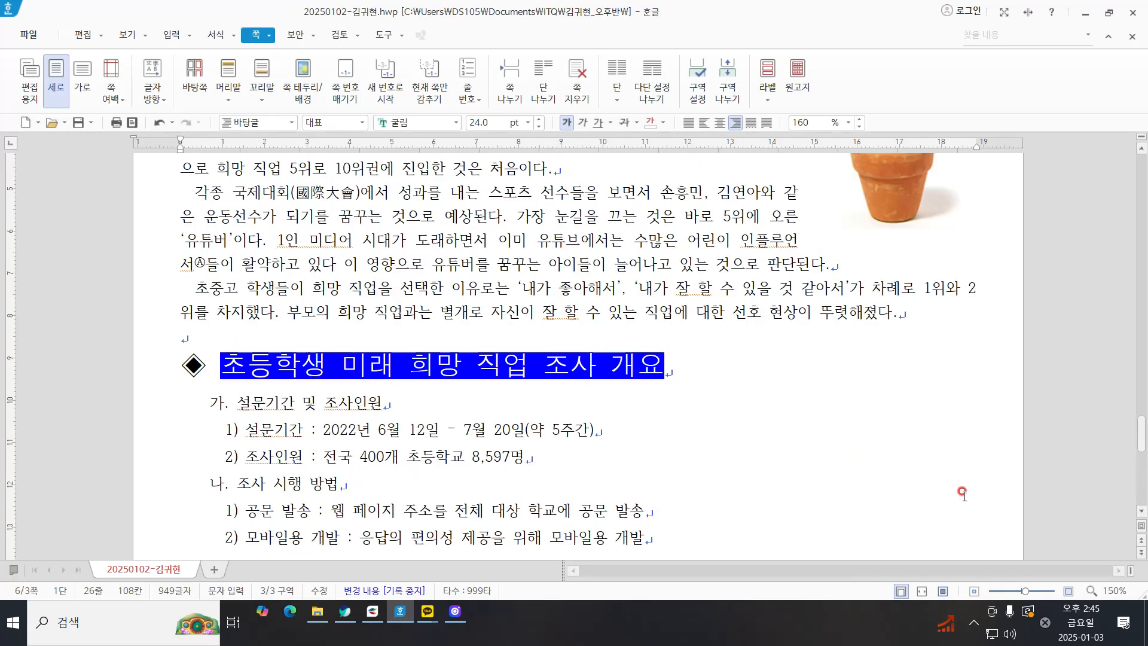
pyautogui.scroll(-10, 961, 496)
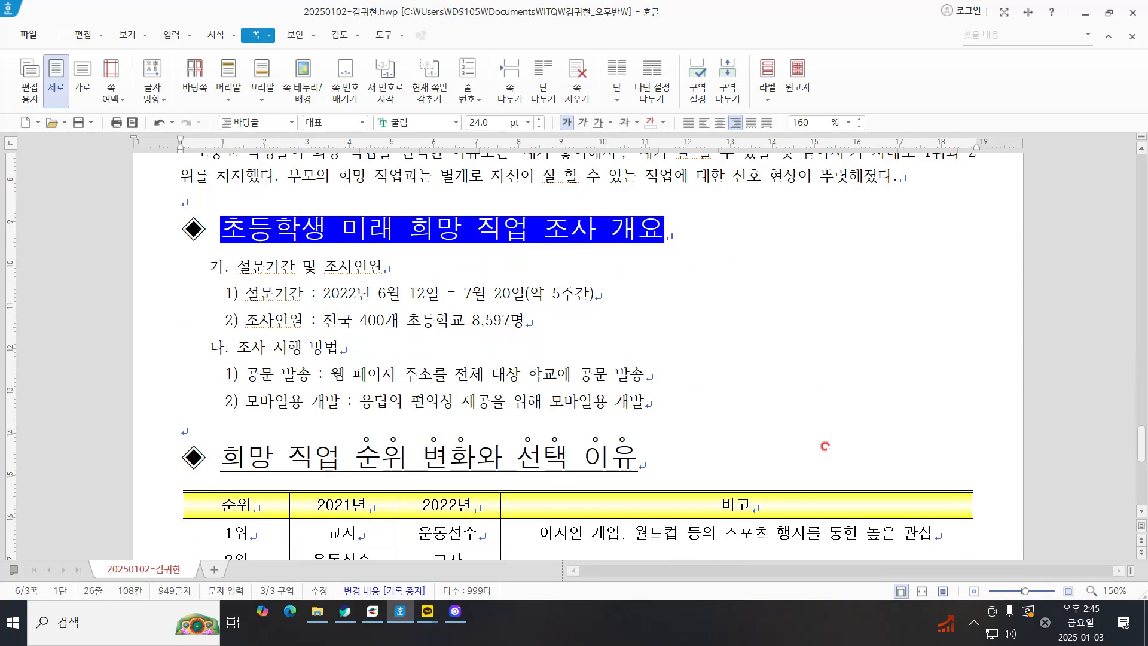
pyautogui.click(817, 367)
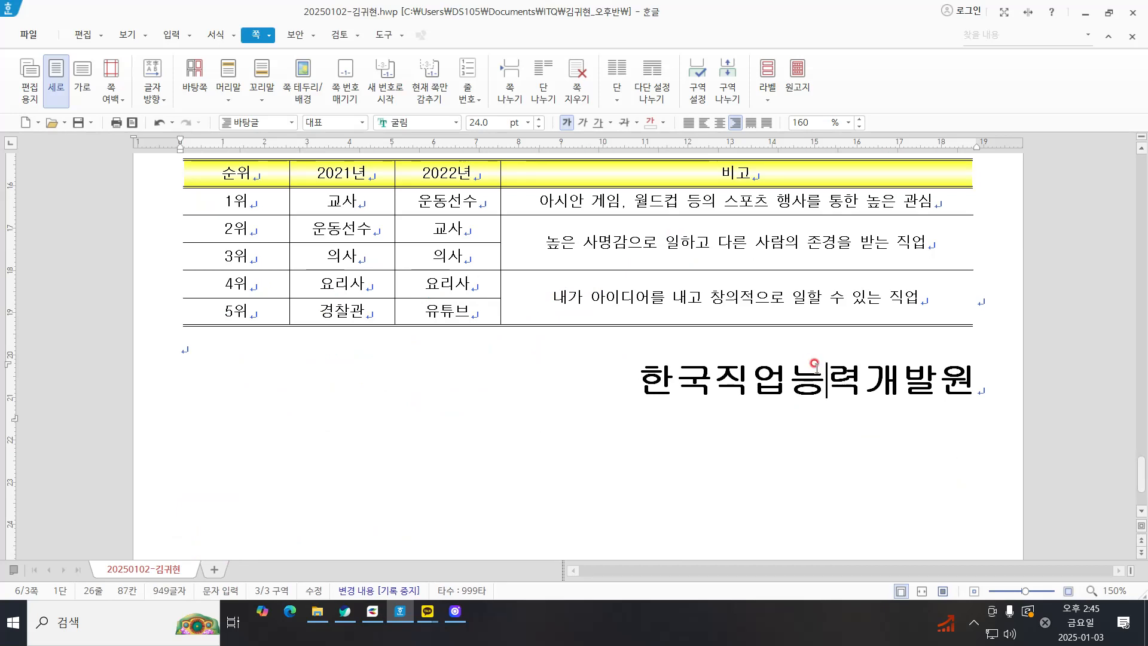